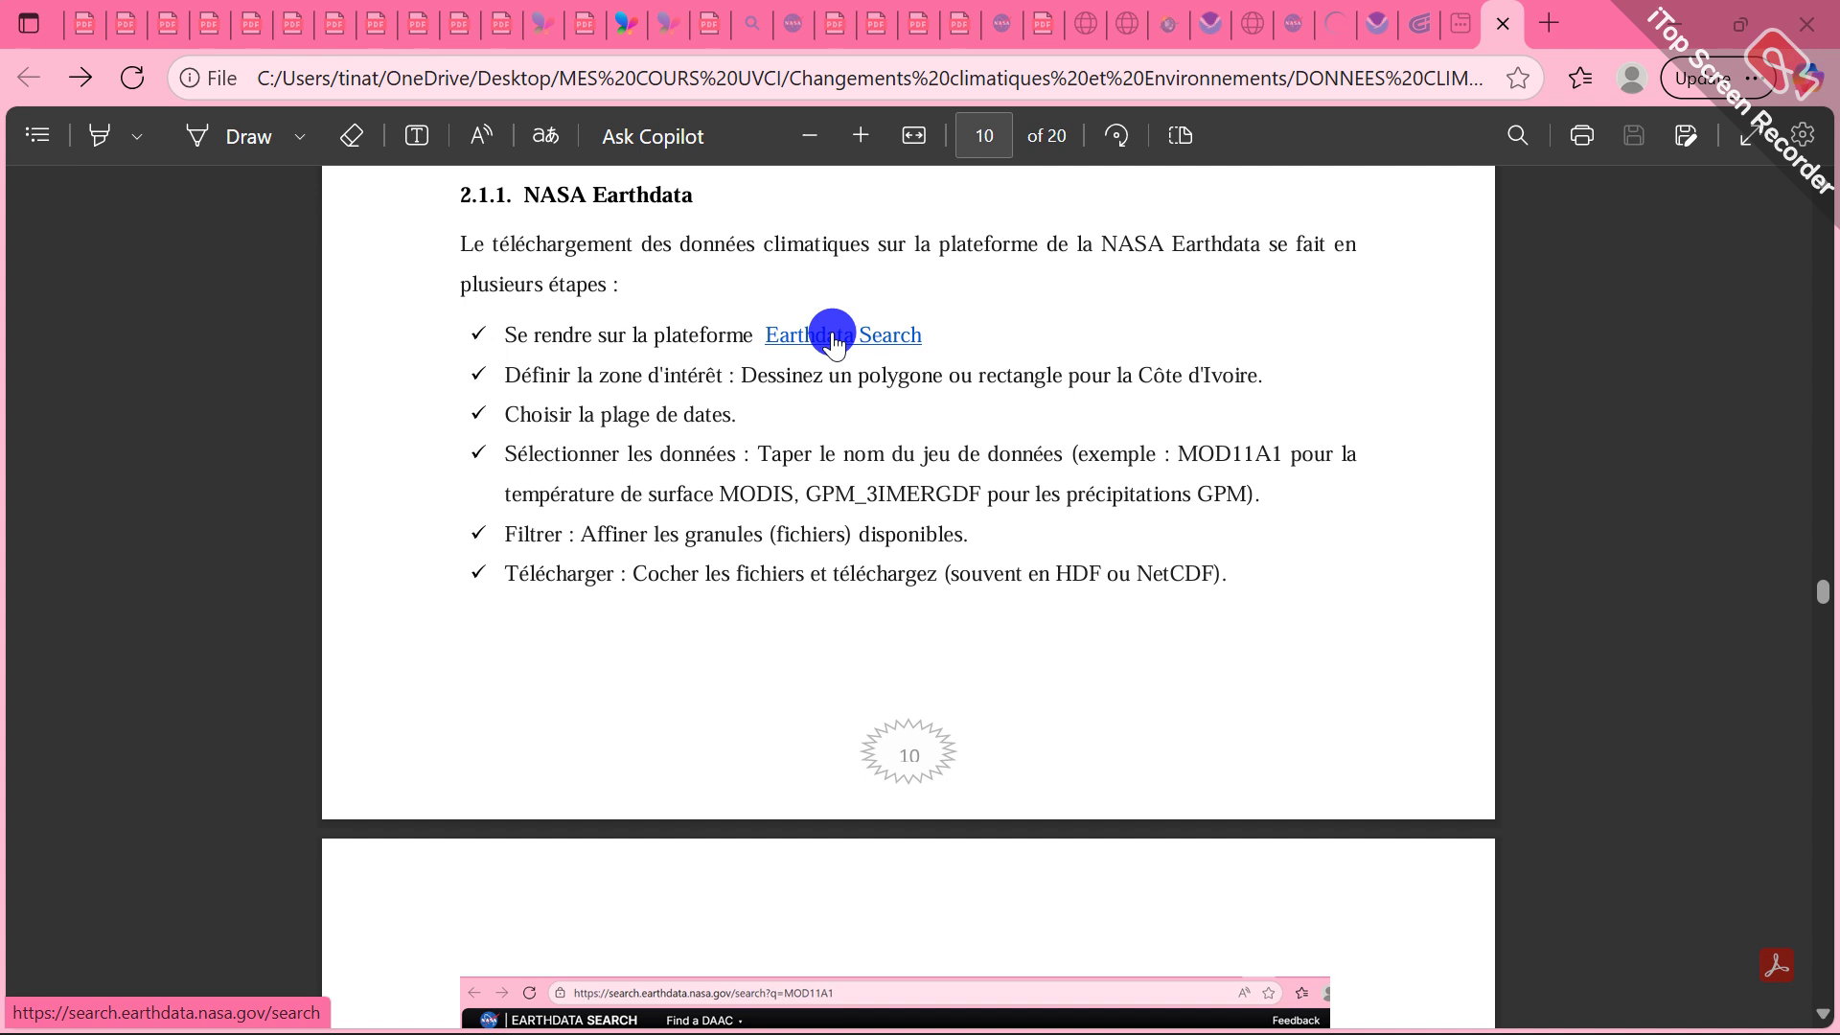
# Open the Earthdata Search platform from the link in the course PDF and dismiss the welcome tour and outage notice
pyautogui.click(833, 337)
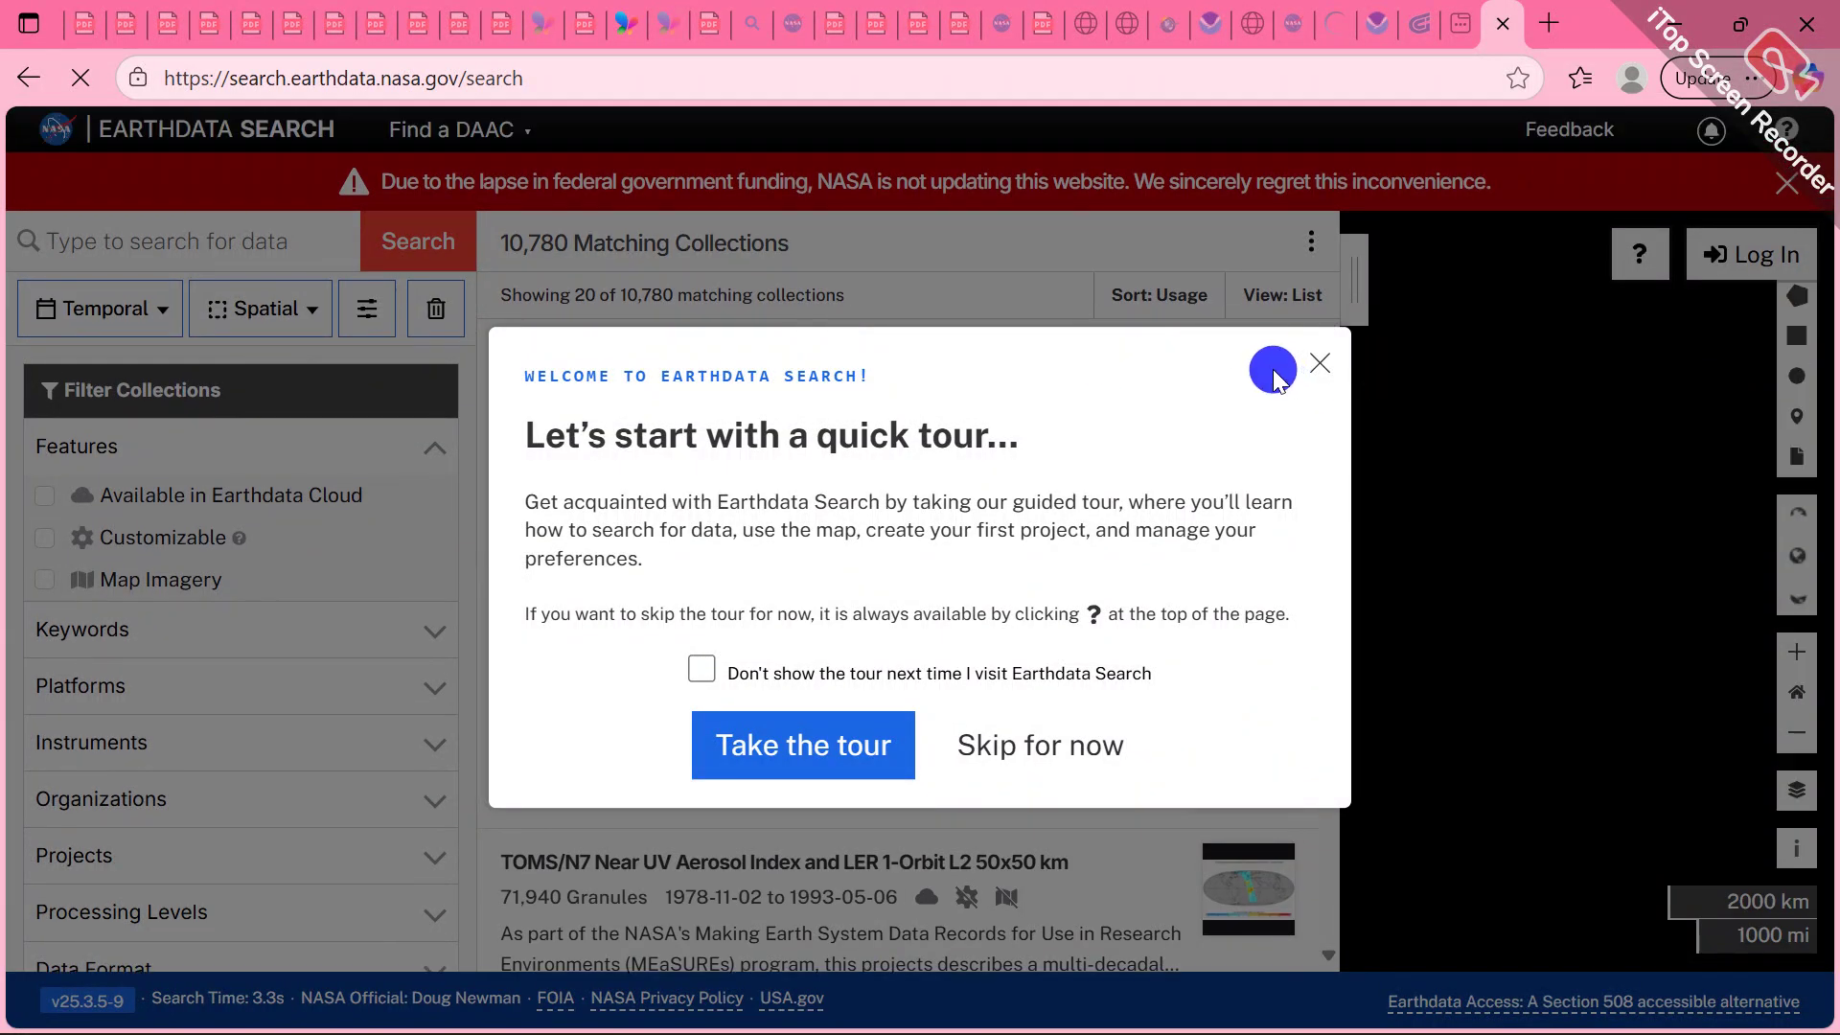
pyautogui.click(1314, 354)
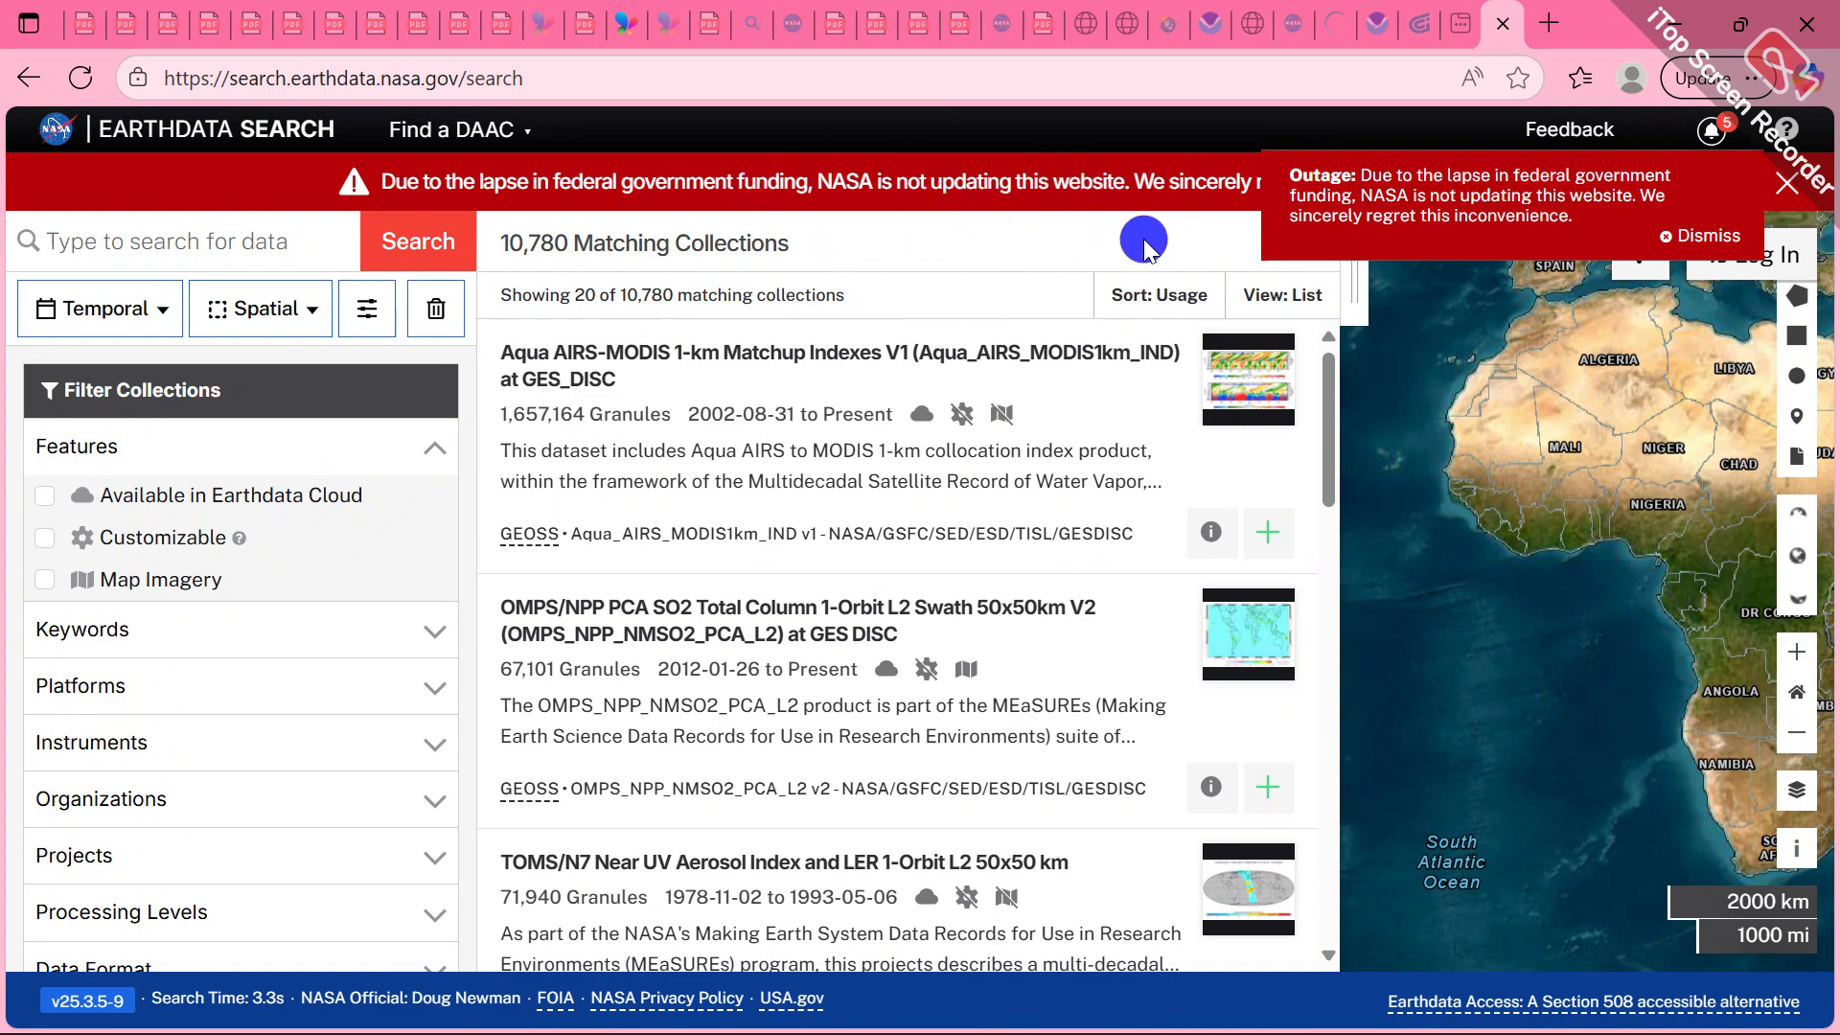
pyautogui.click(1782, 187)
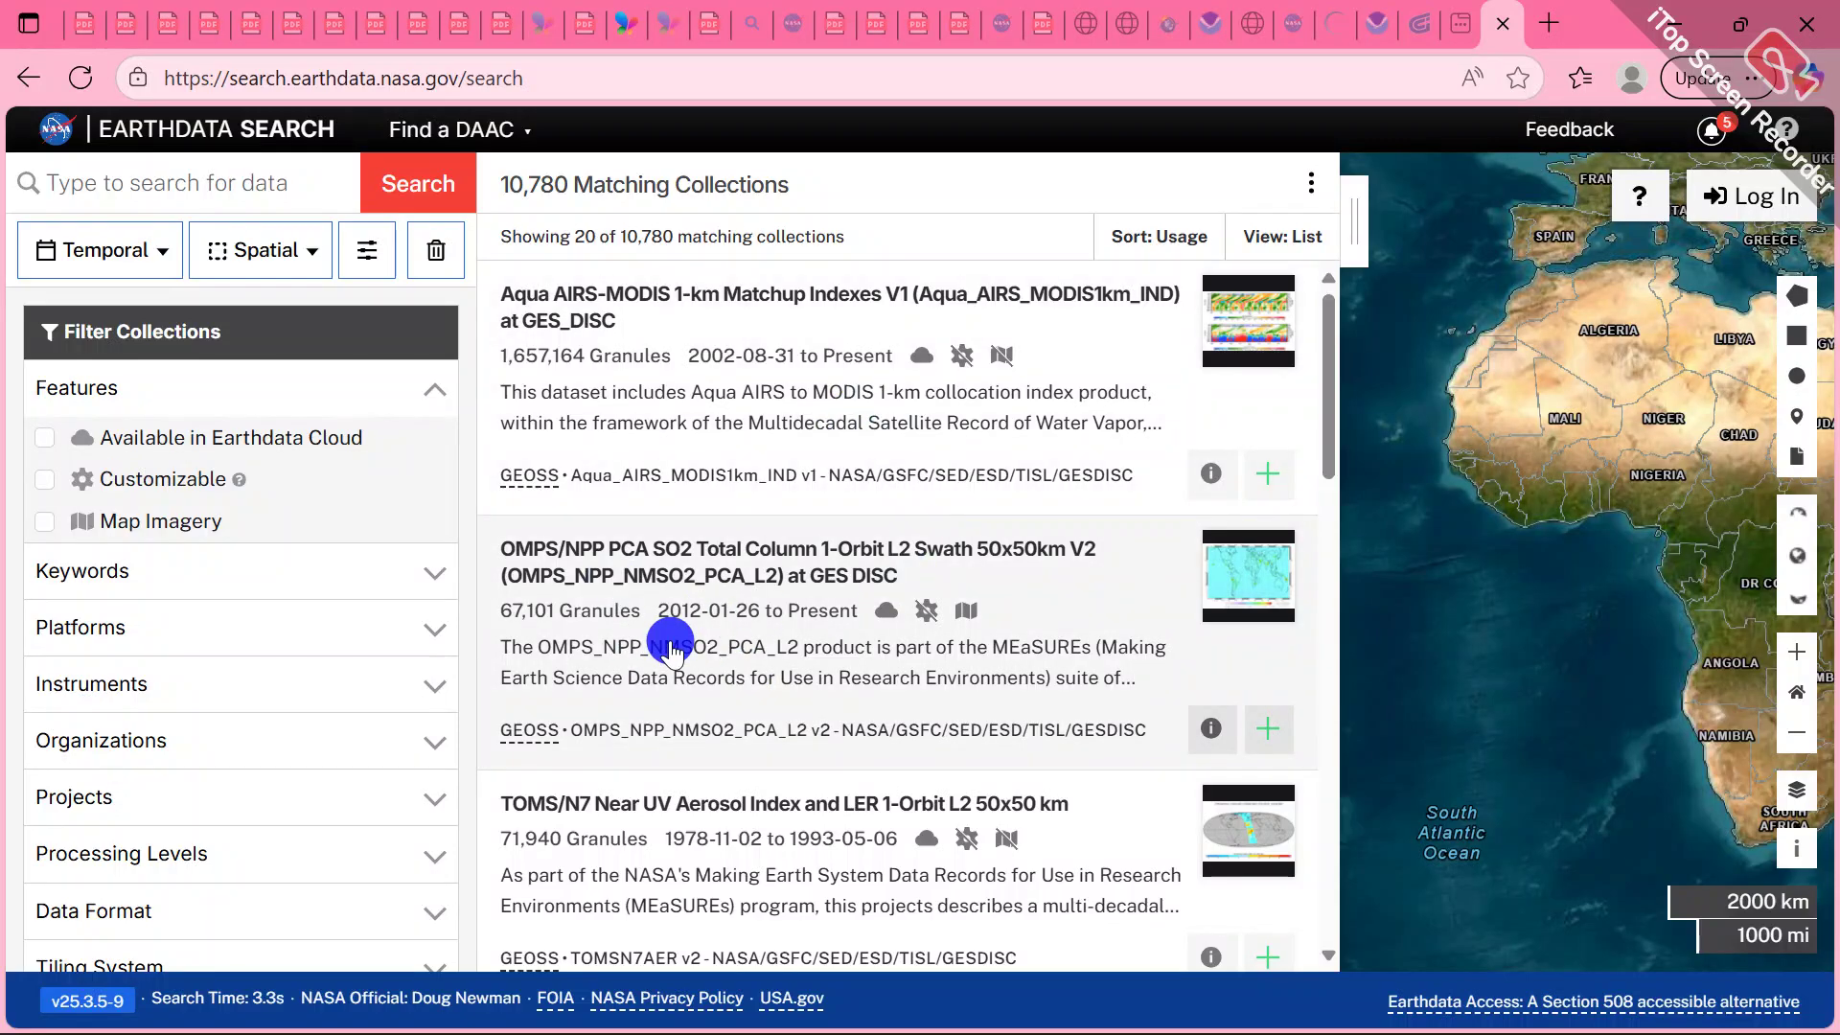
pyautogui.scroll(-4, 287, 671)
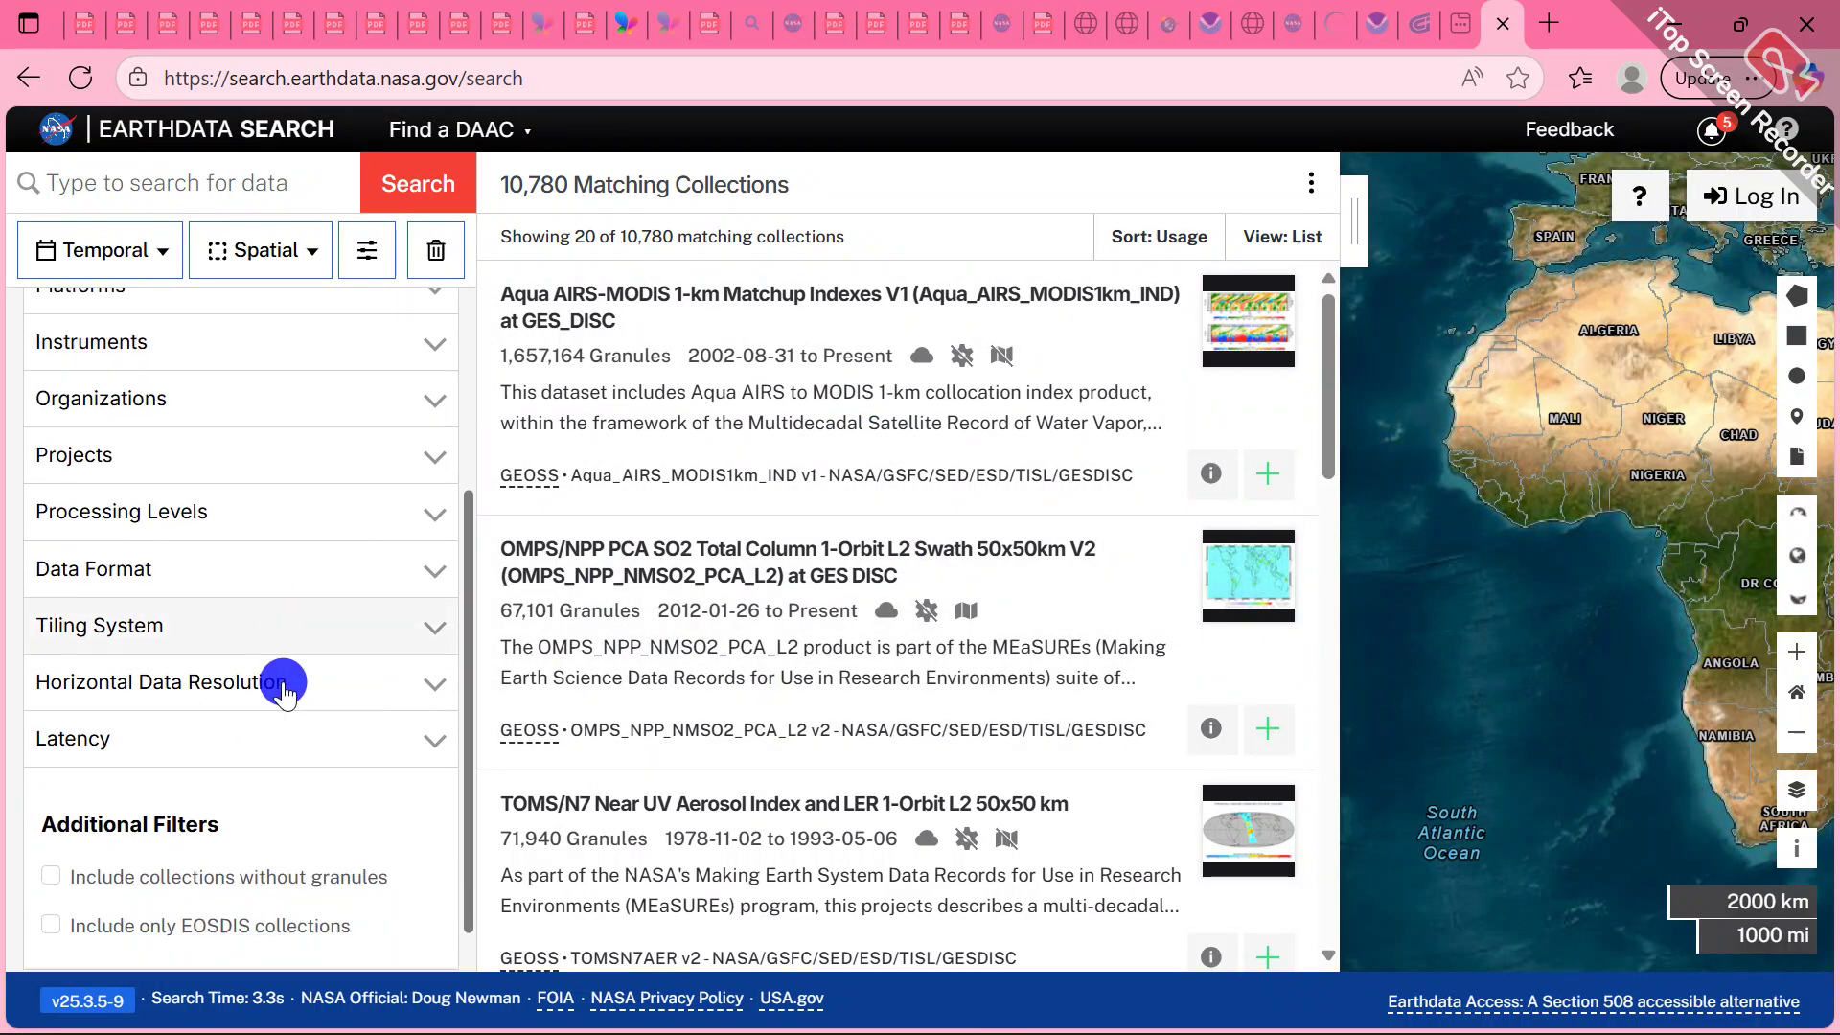
pyautogui.scroll(5, 284, 690)
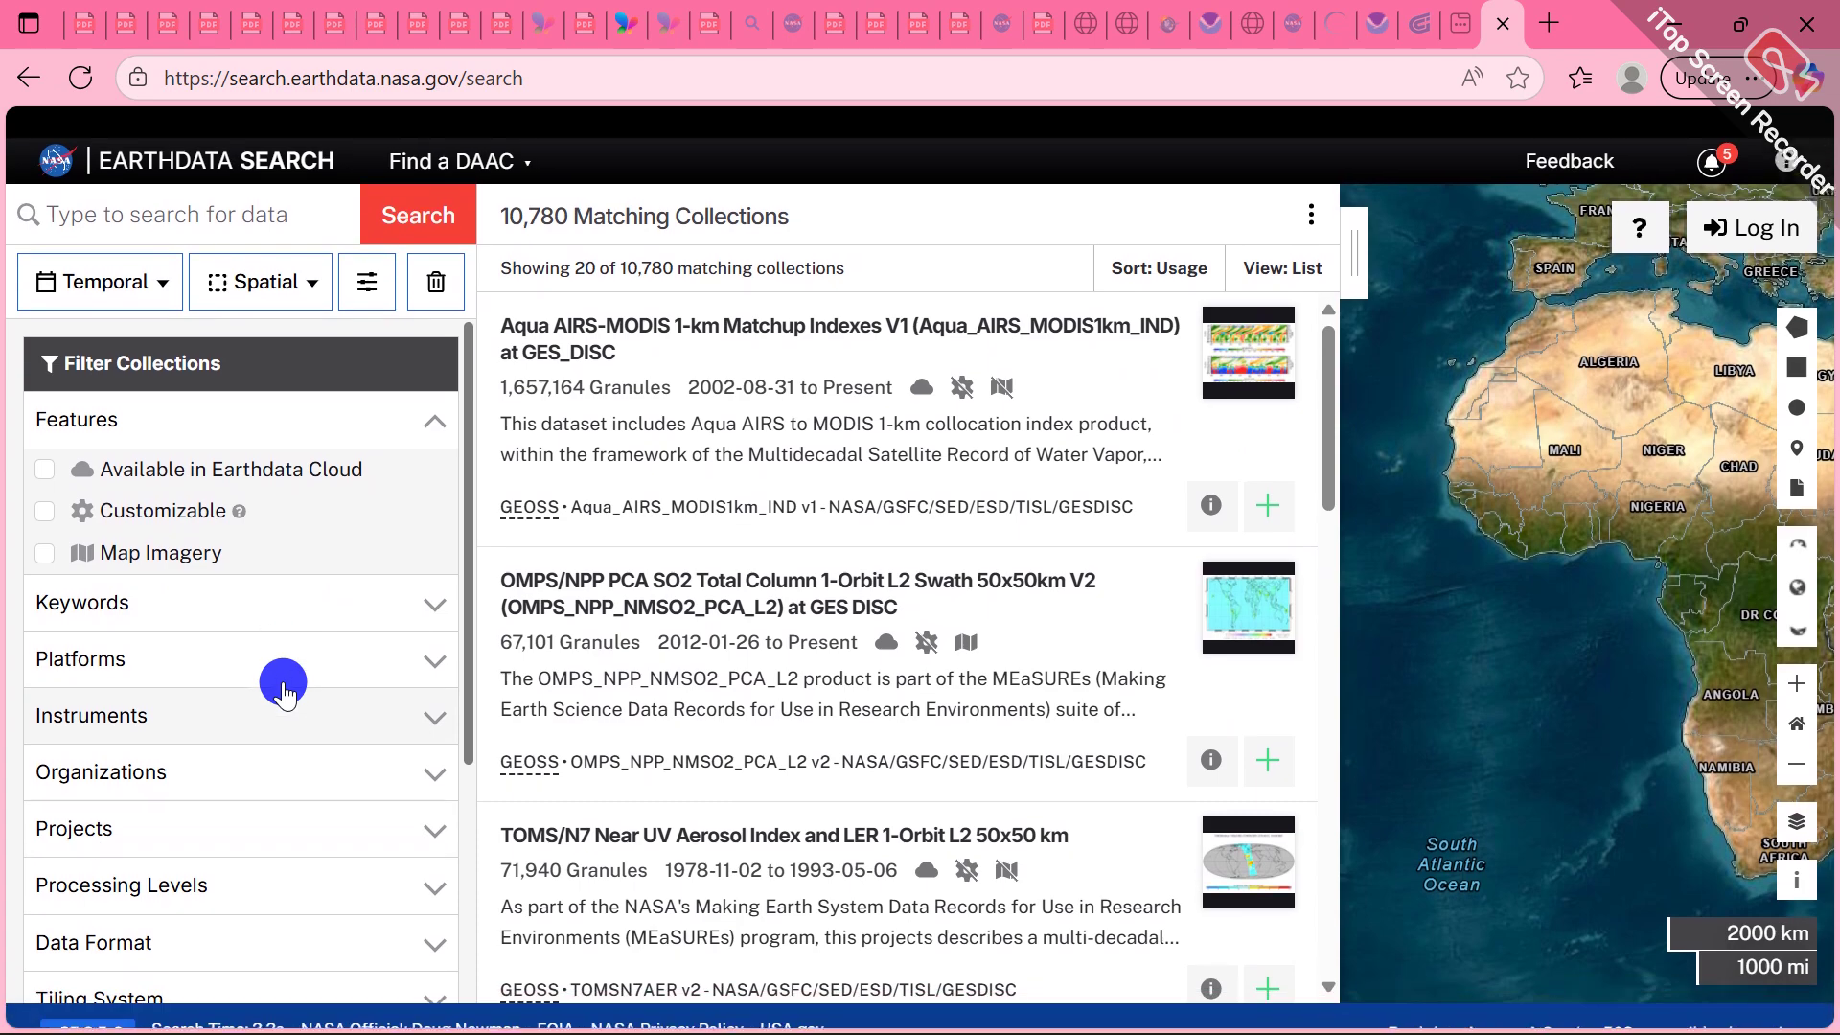
pyautogui.scroll(-1, 283, 690)
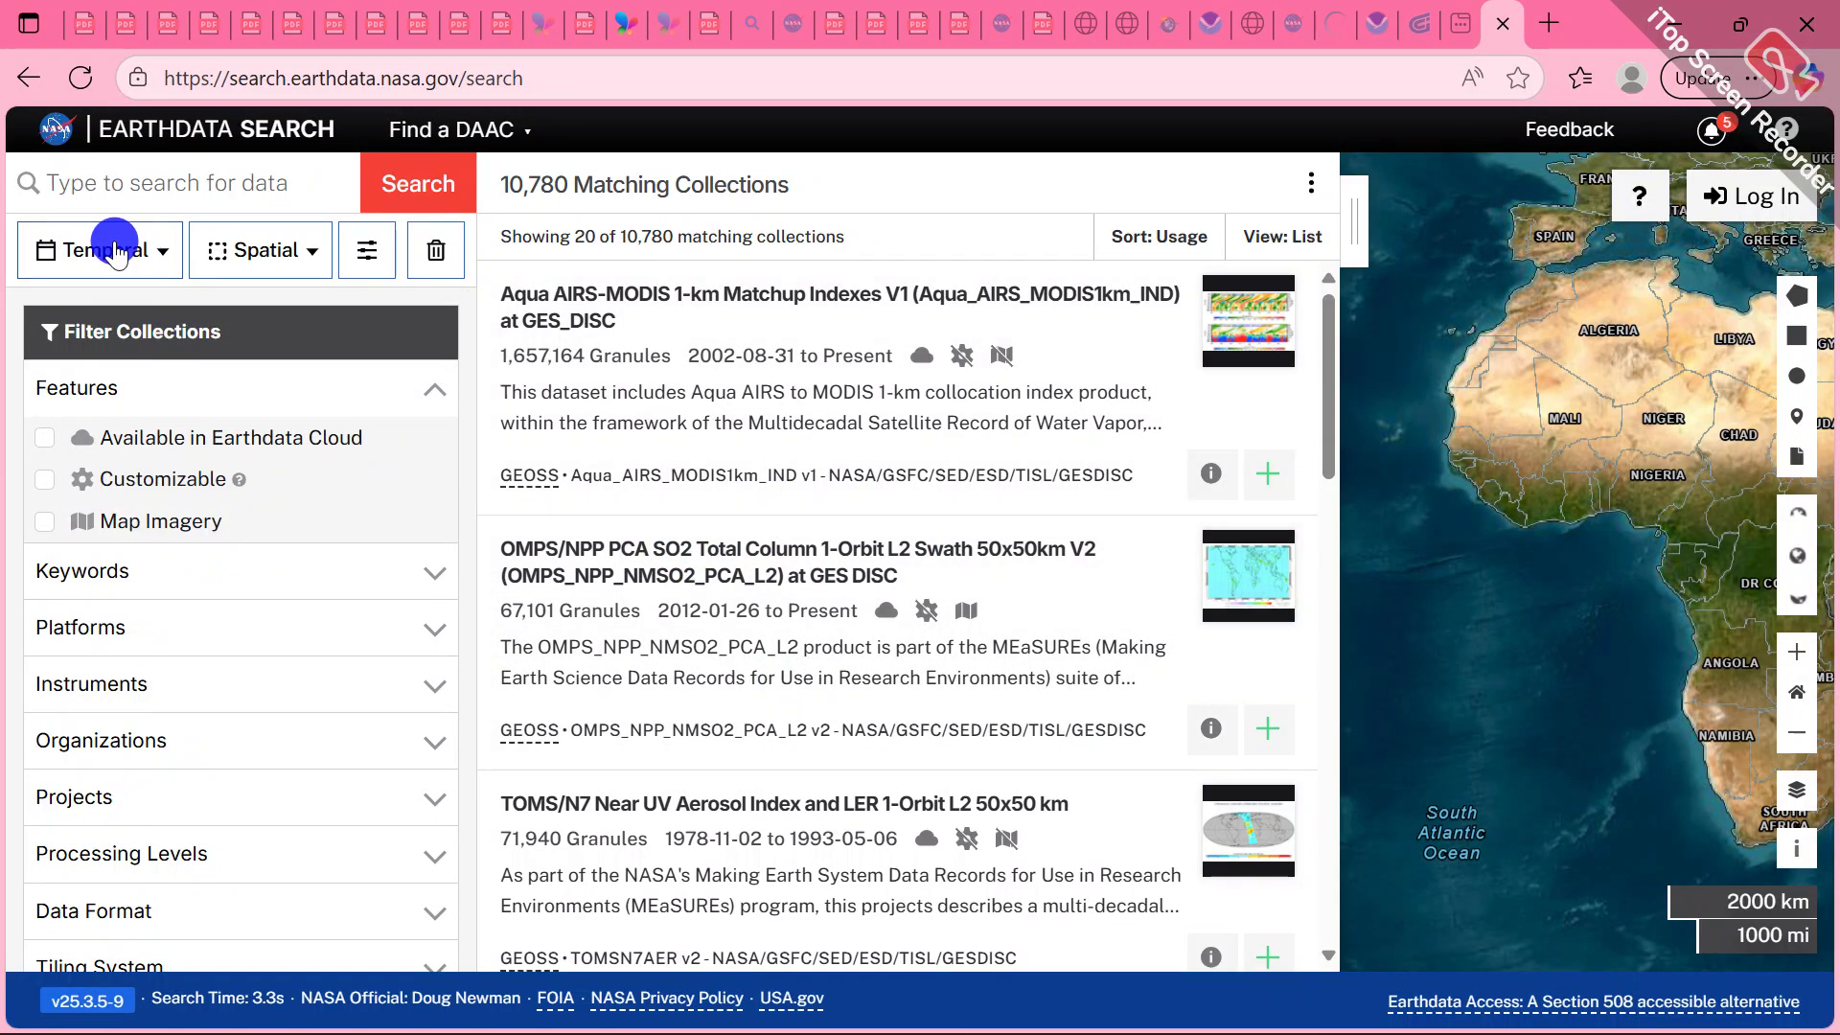
pyautogui.click(221, 185)
pyautogui.write('T')
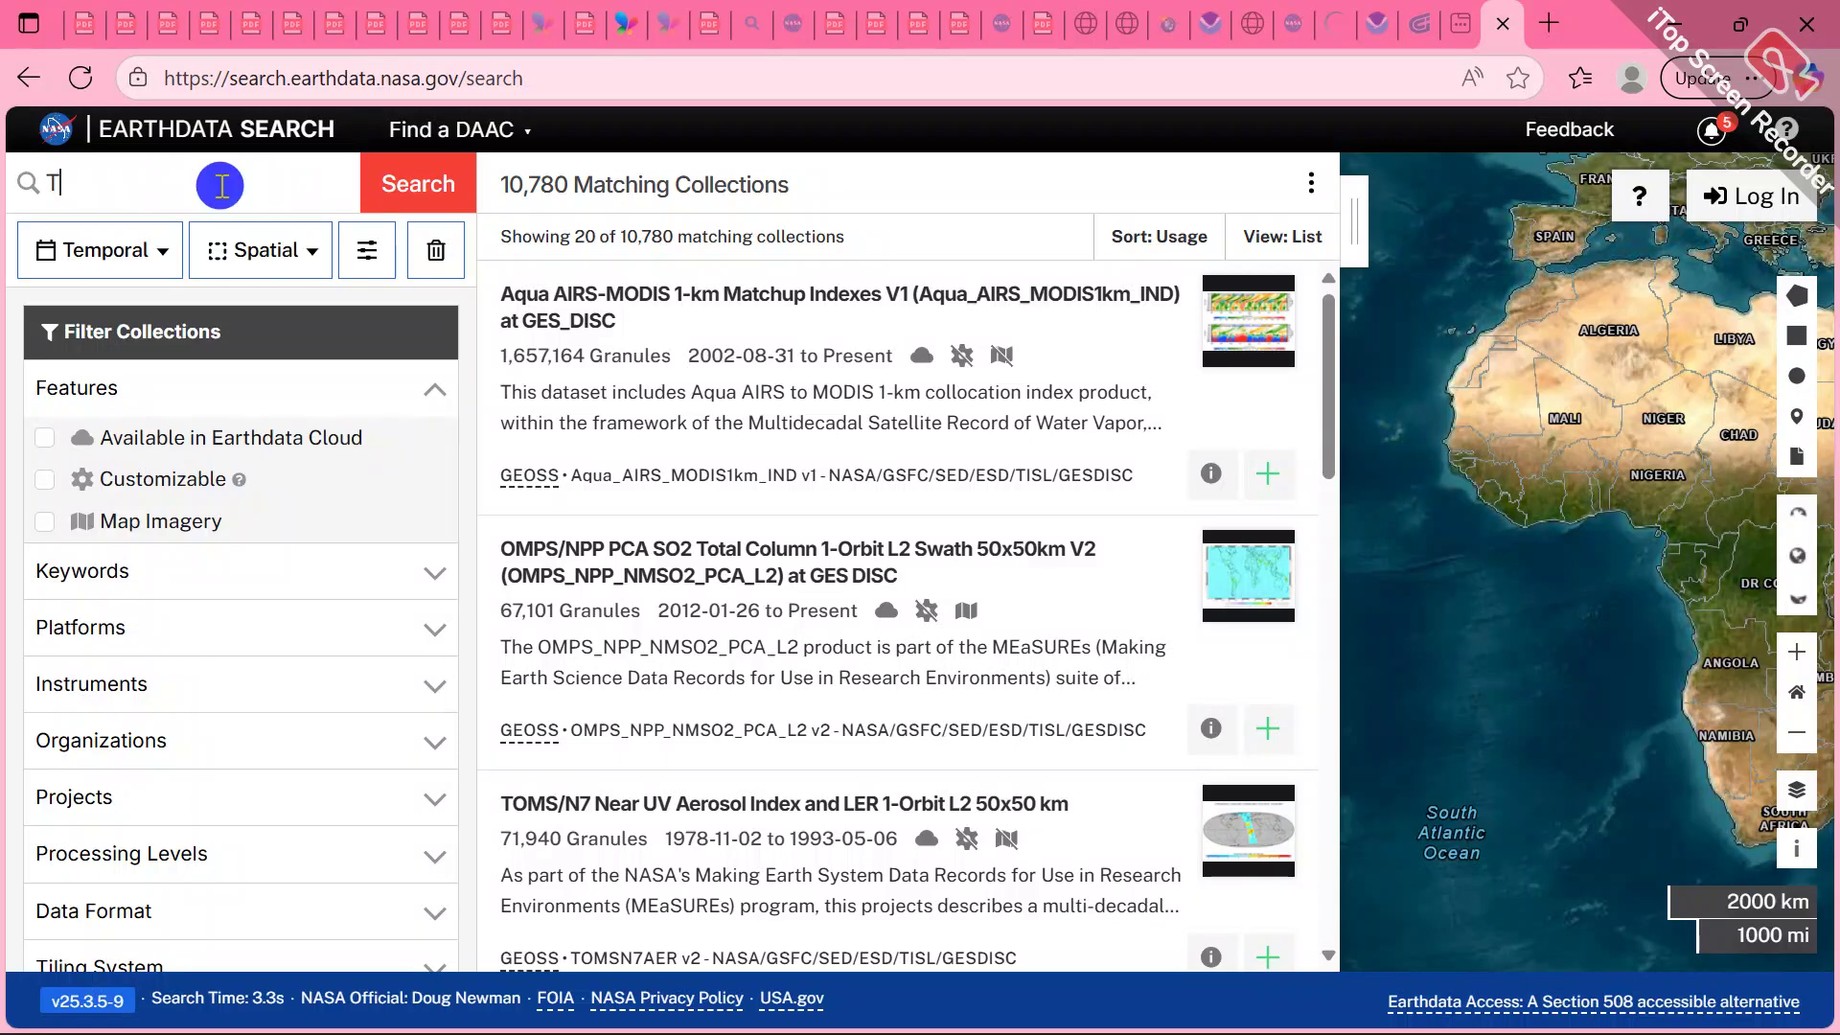
pyautogui.write('emp')
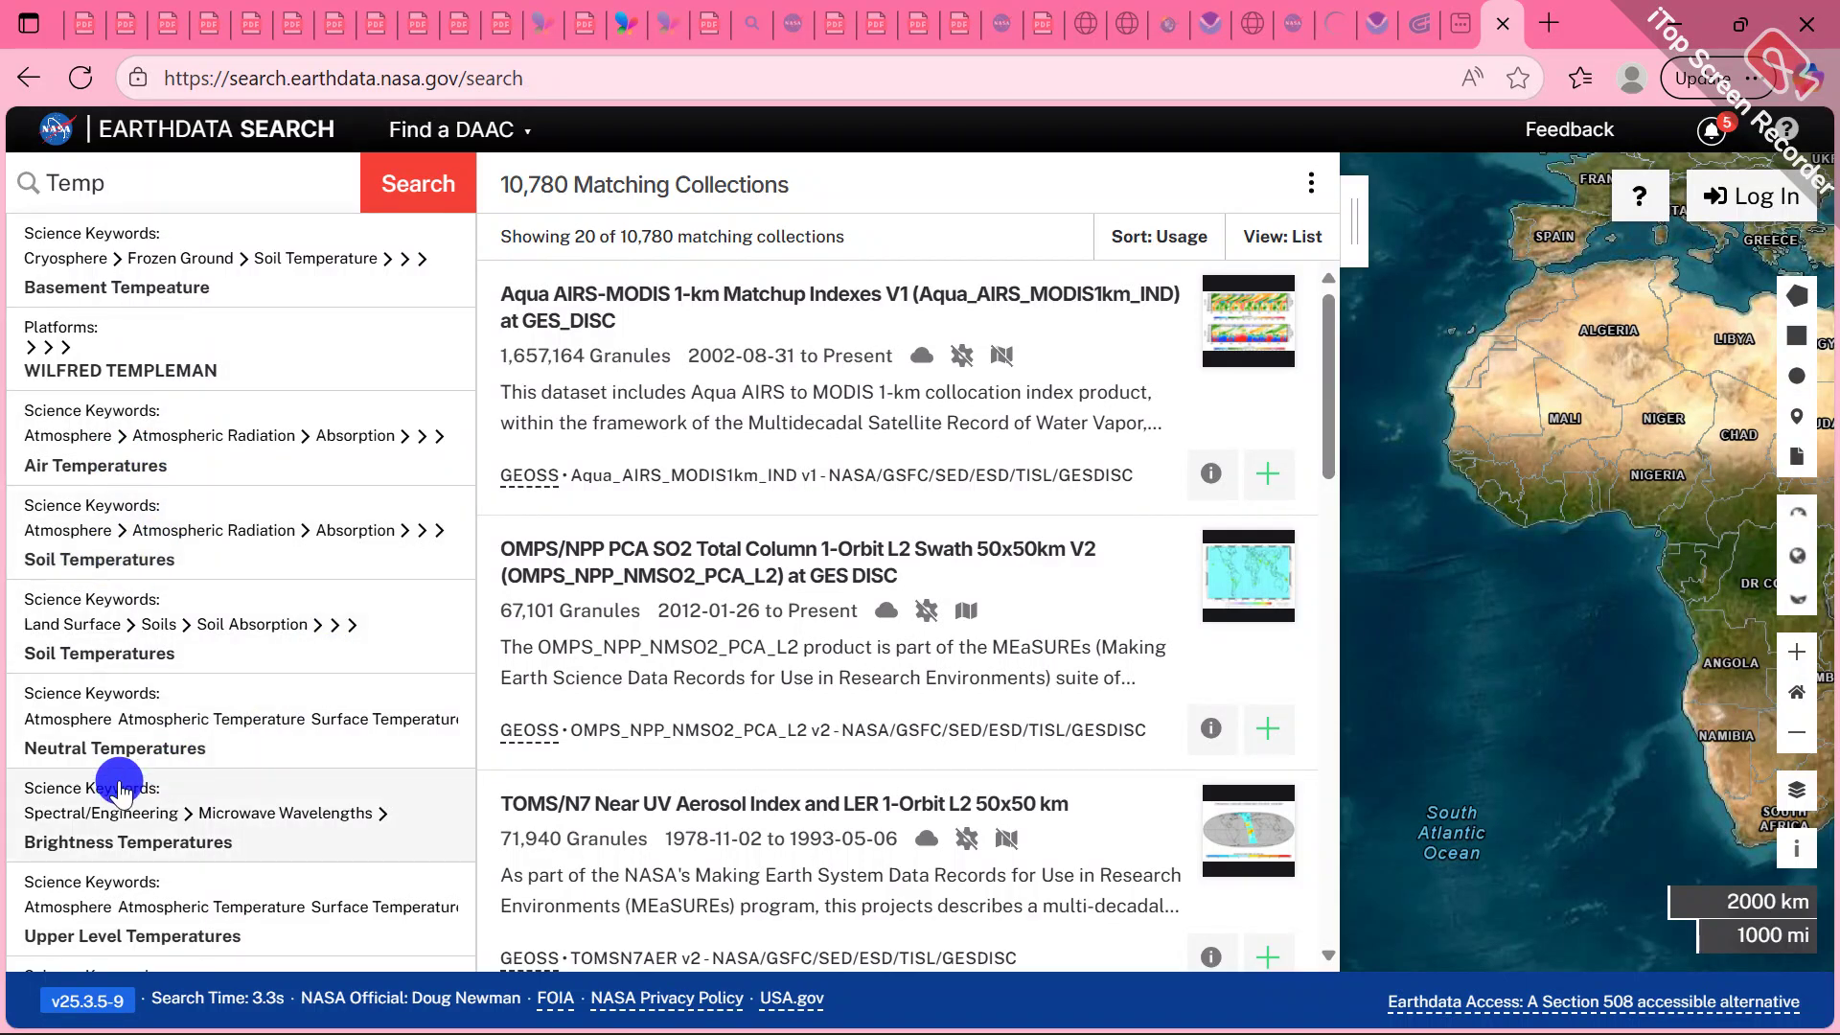
pyautogui.scroll(1, 246, 731)
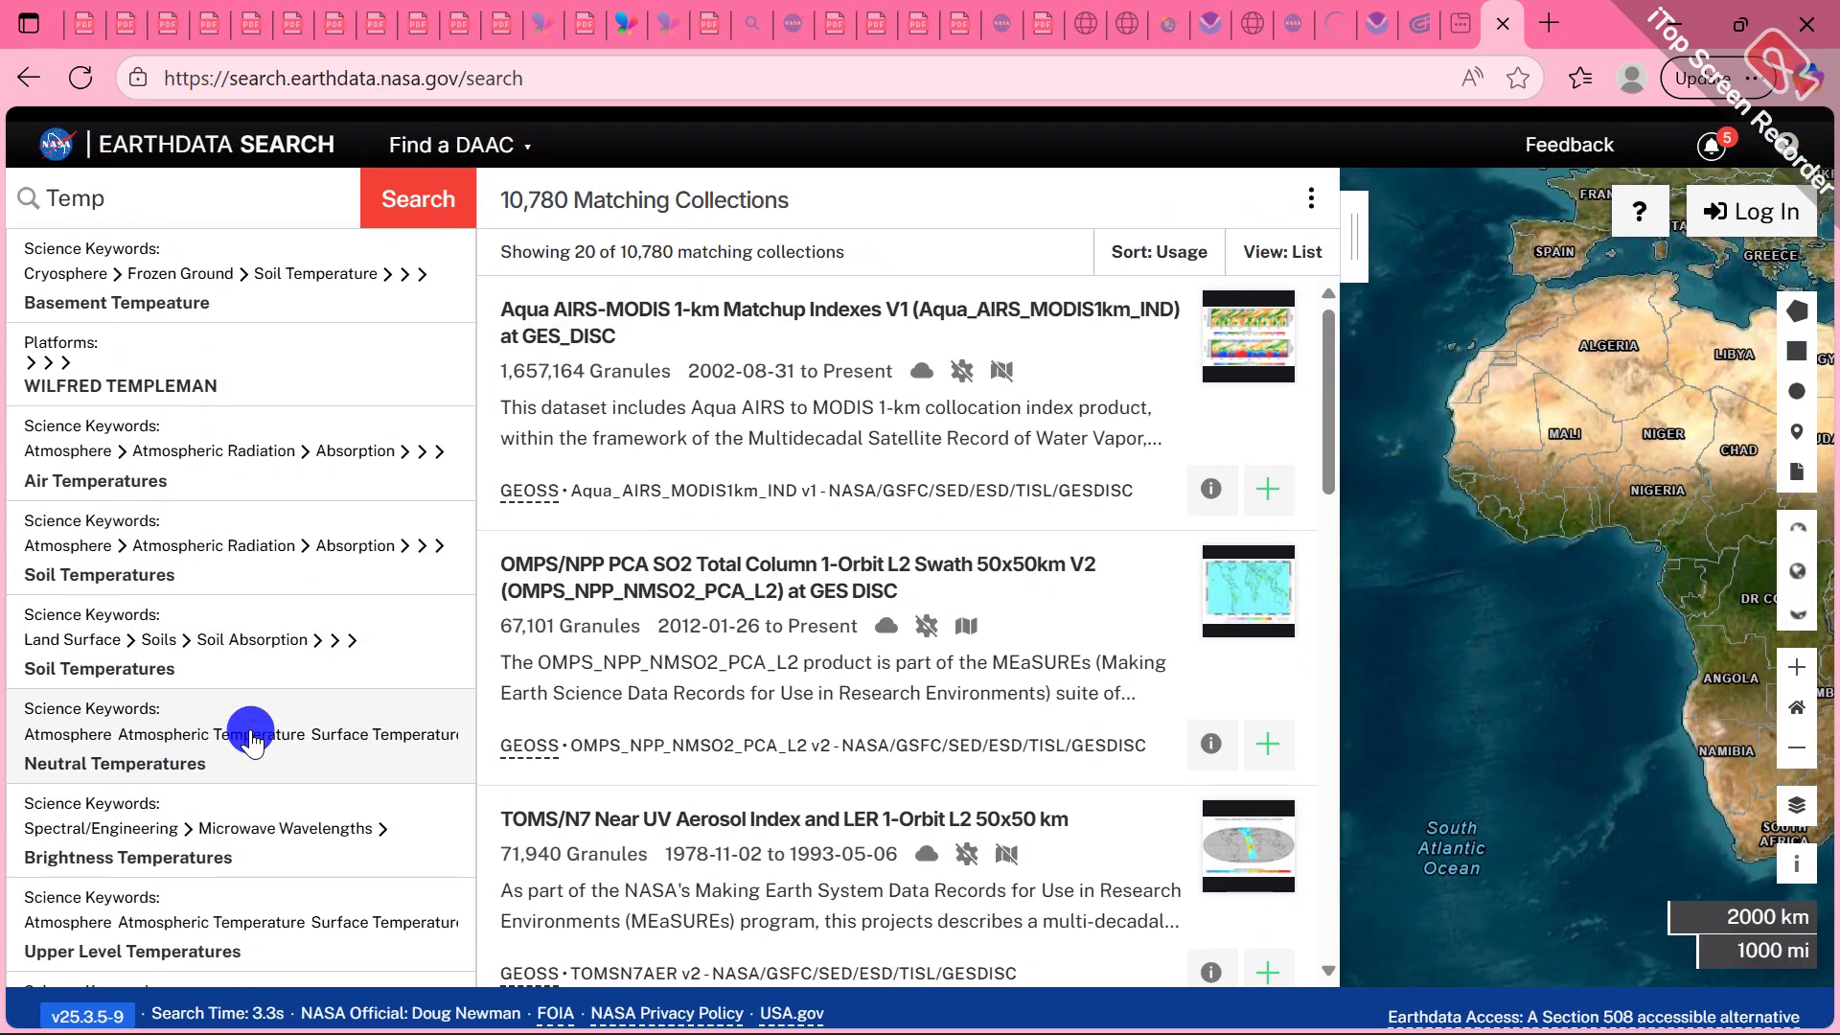
pyautogui.scroll(-1, 251, 733)
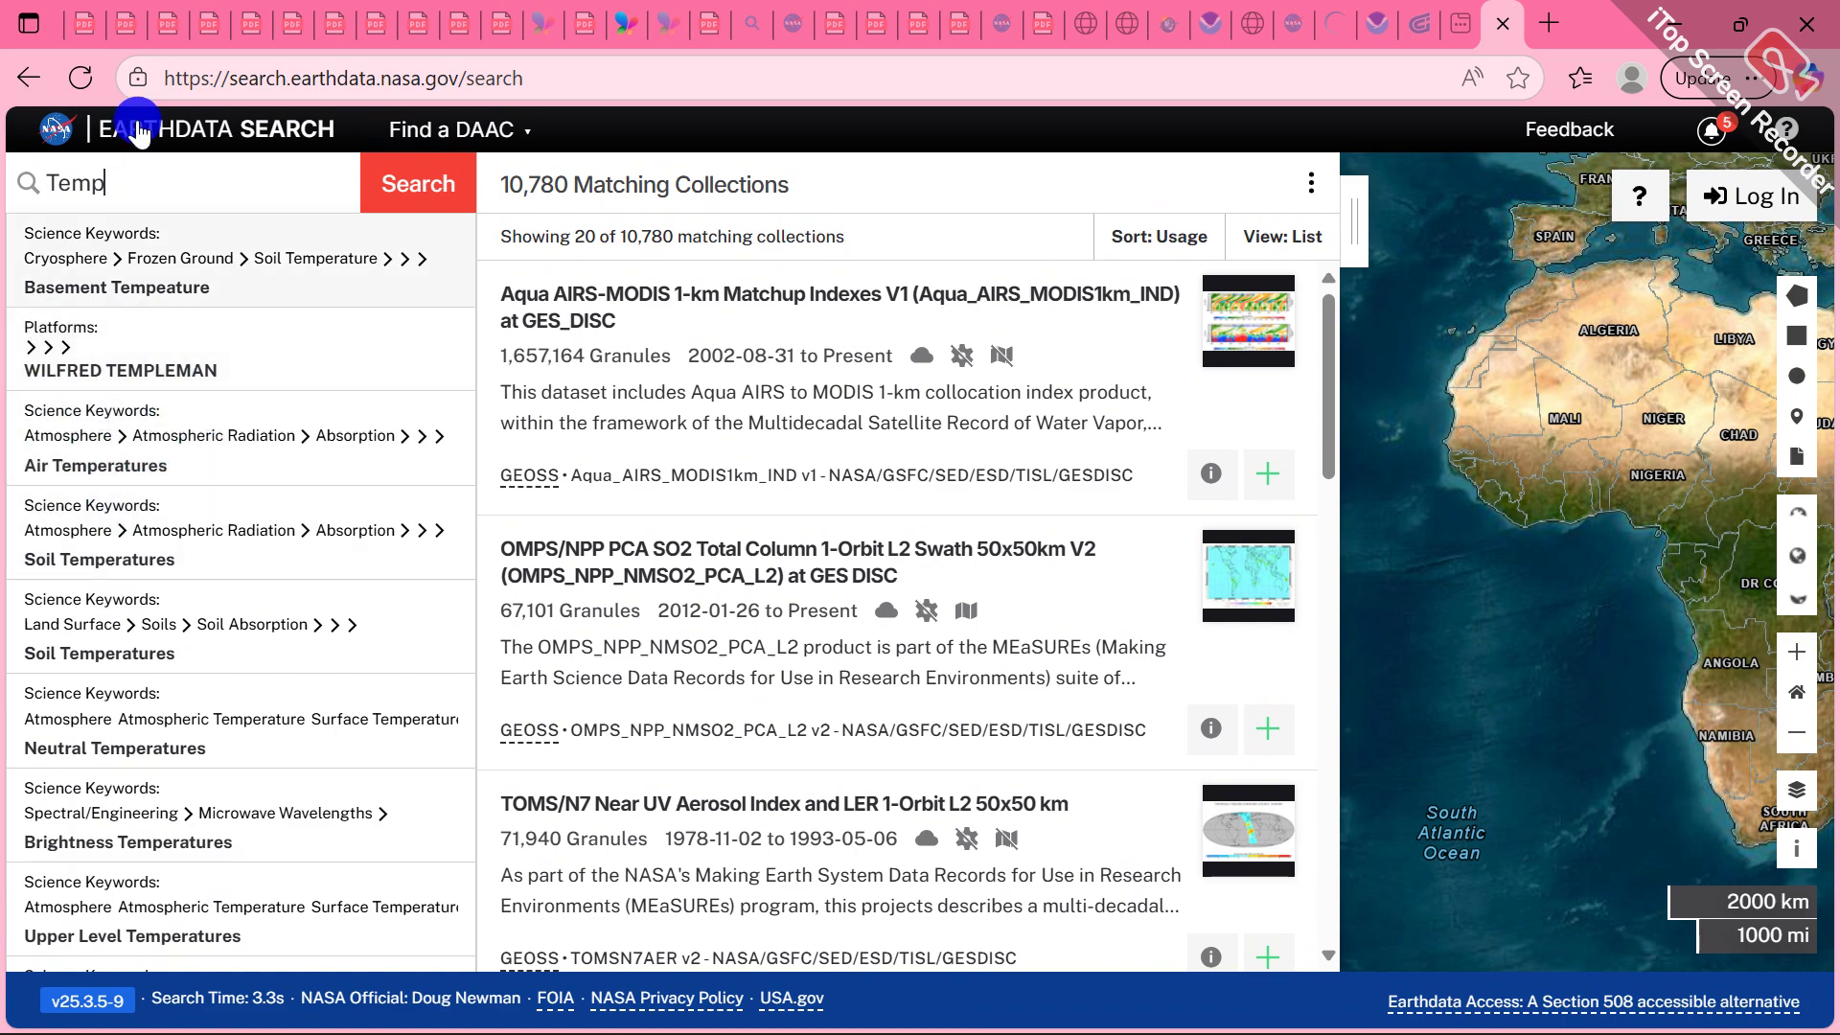
pyautogui.moveTo(124, 183); pyautogui.dragTo(41, 187)
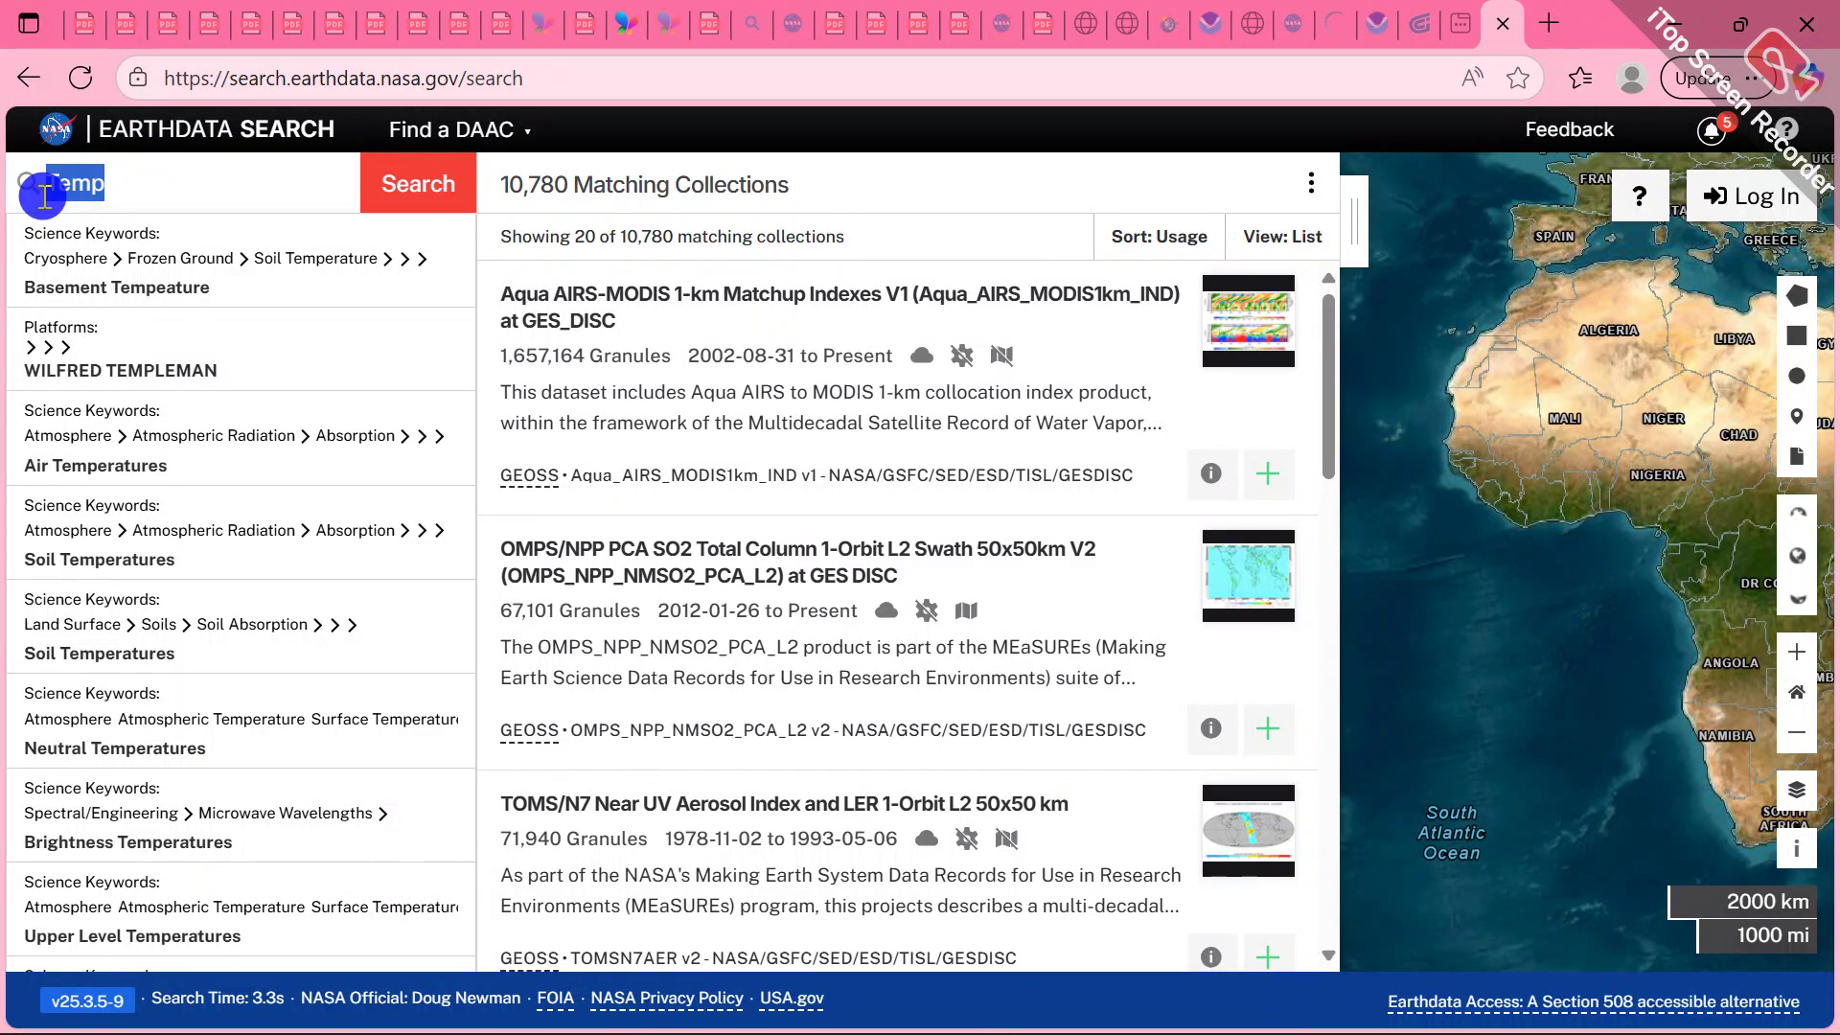
pyautogui.press('BackSpace')
pyautogui.moveTo(944, 1024)
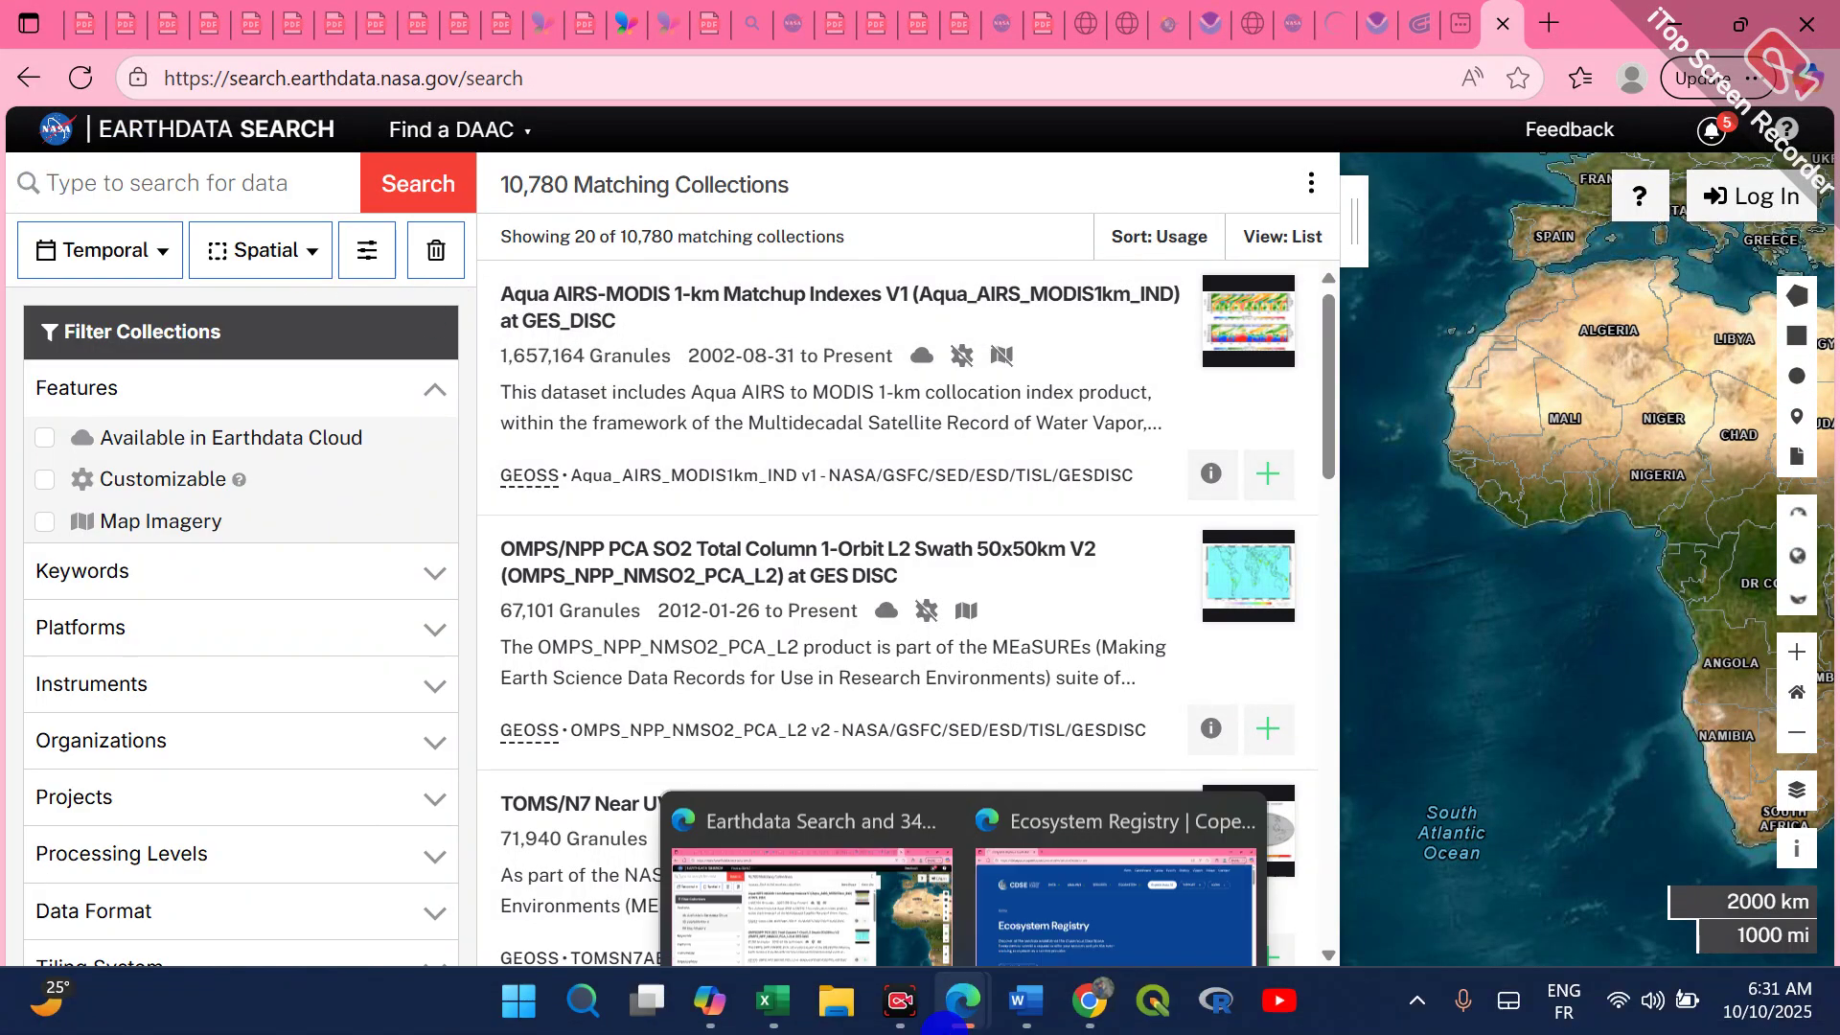
pyautogui.moveTo(1033, 1021)
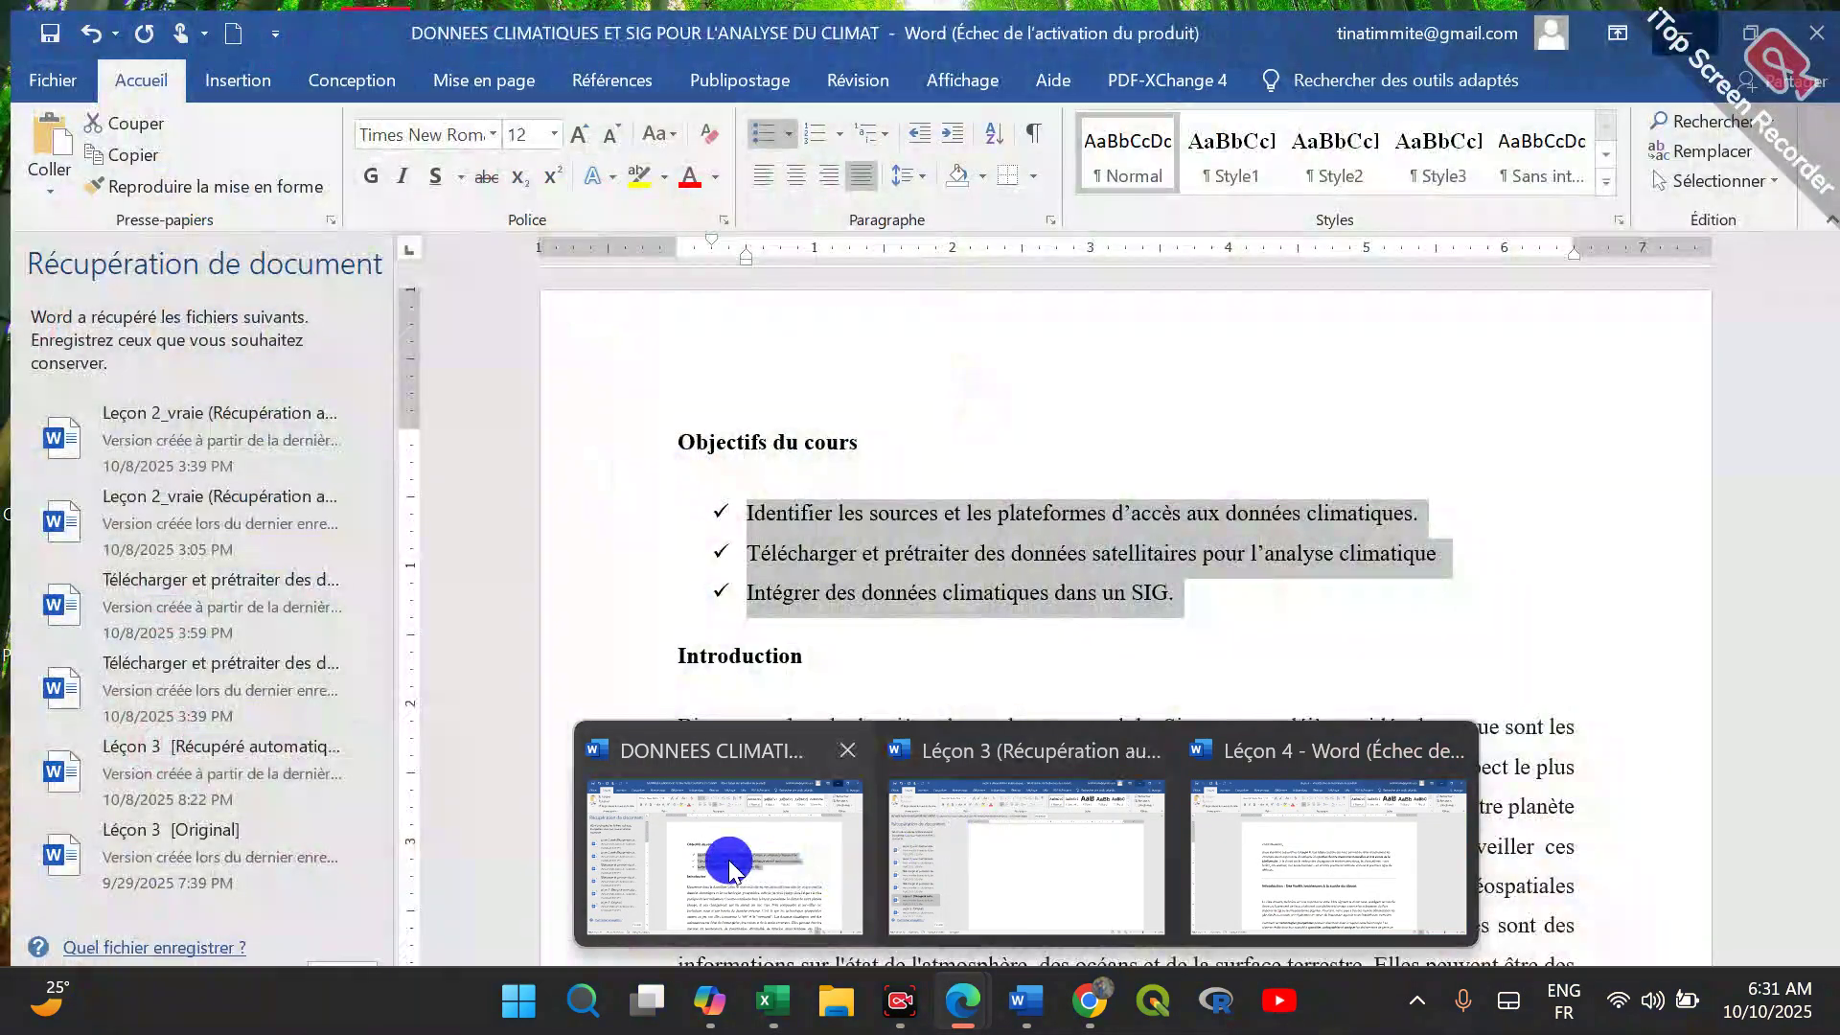
pyautogui.click(729, 860)
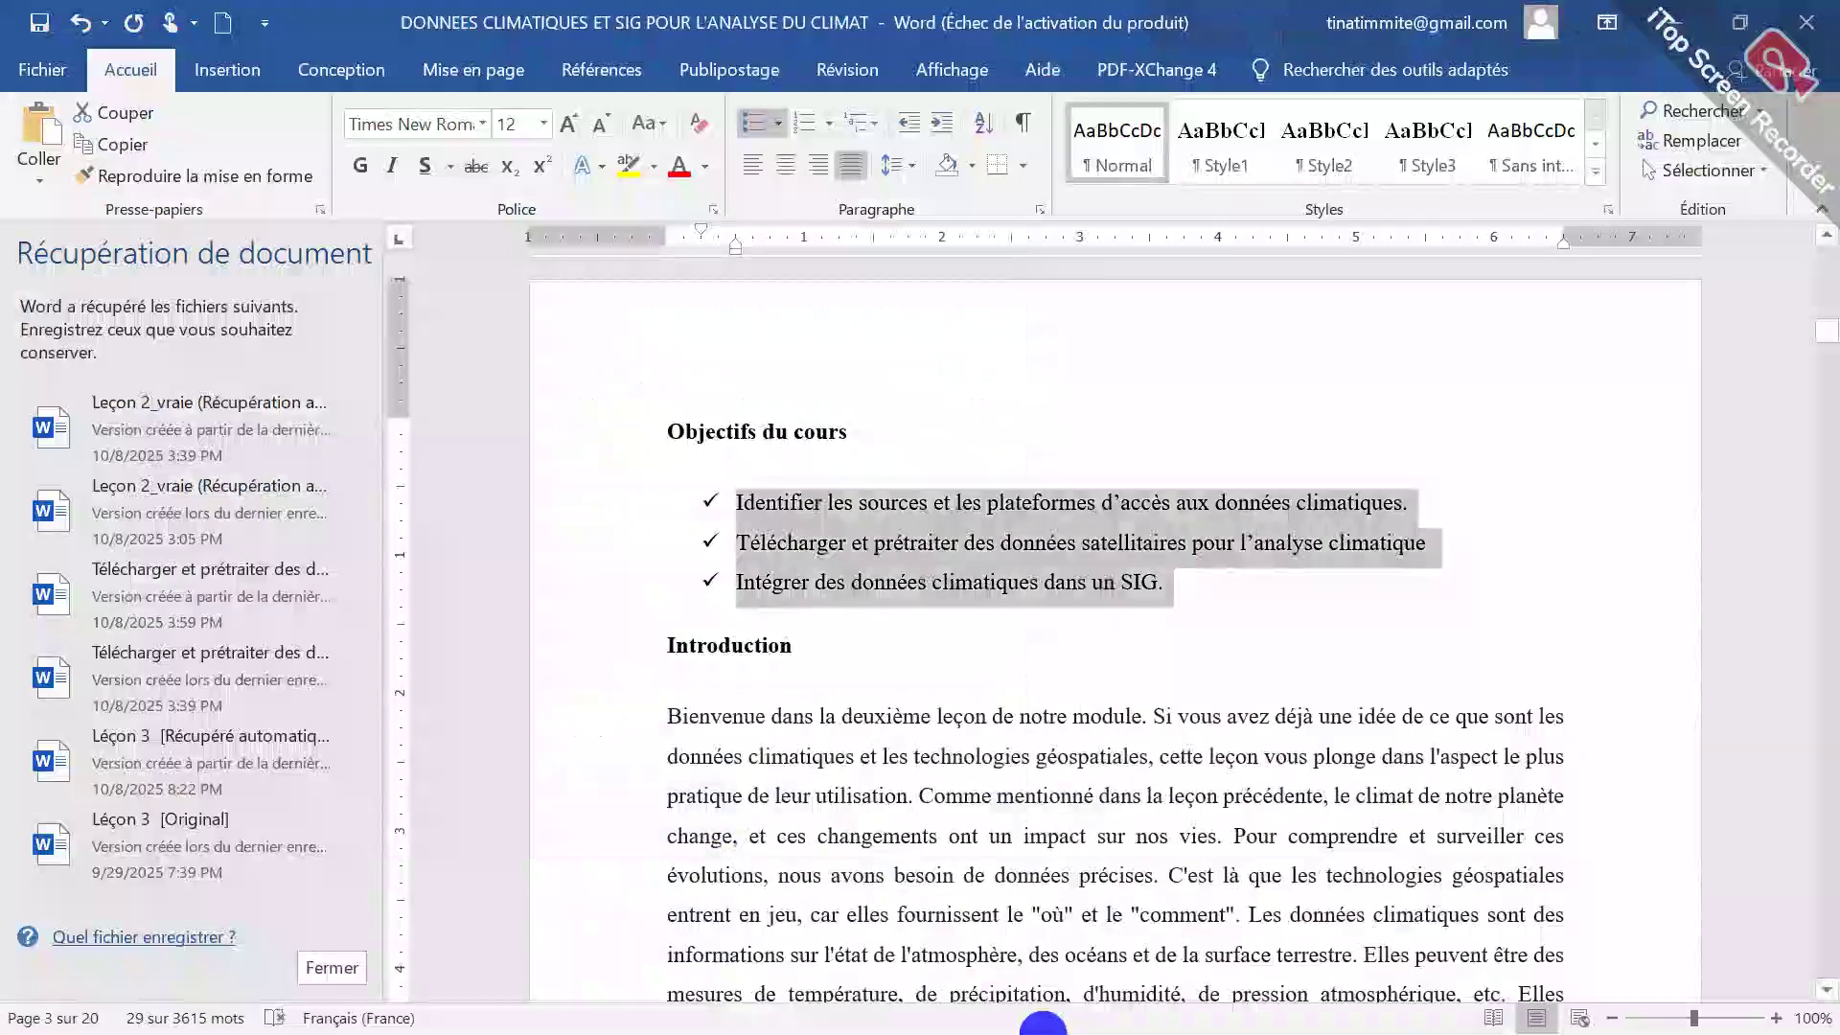
pyautogui.moveTo(1100, 1006)
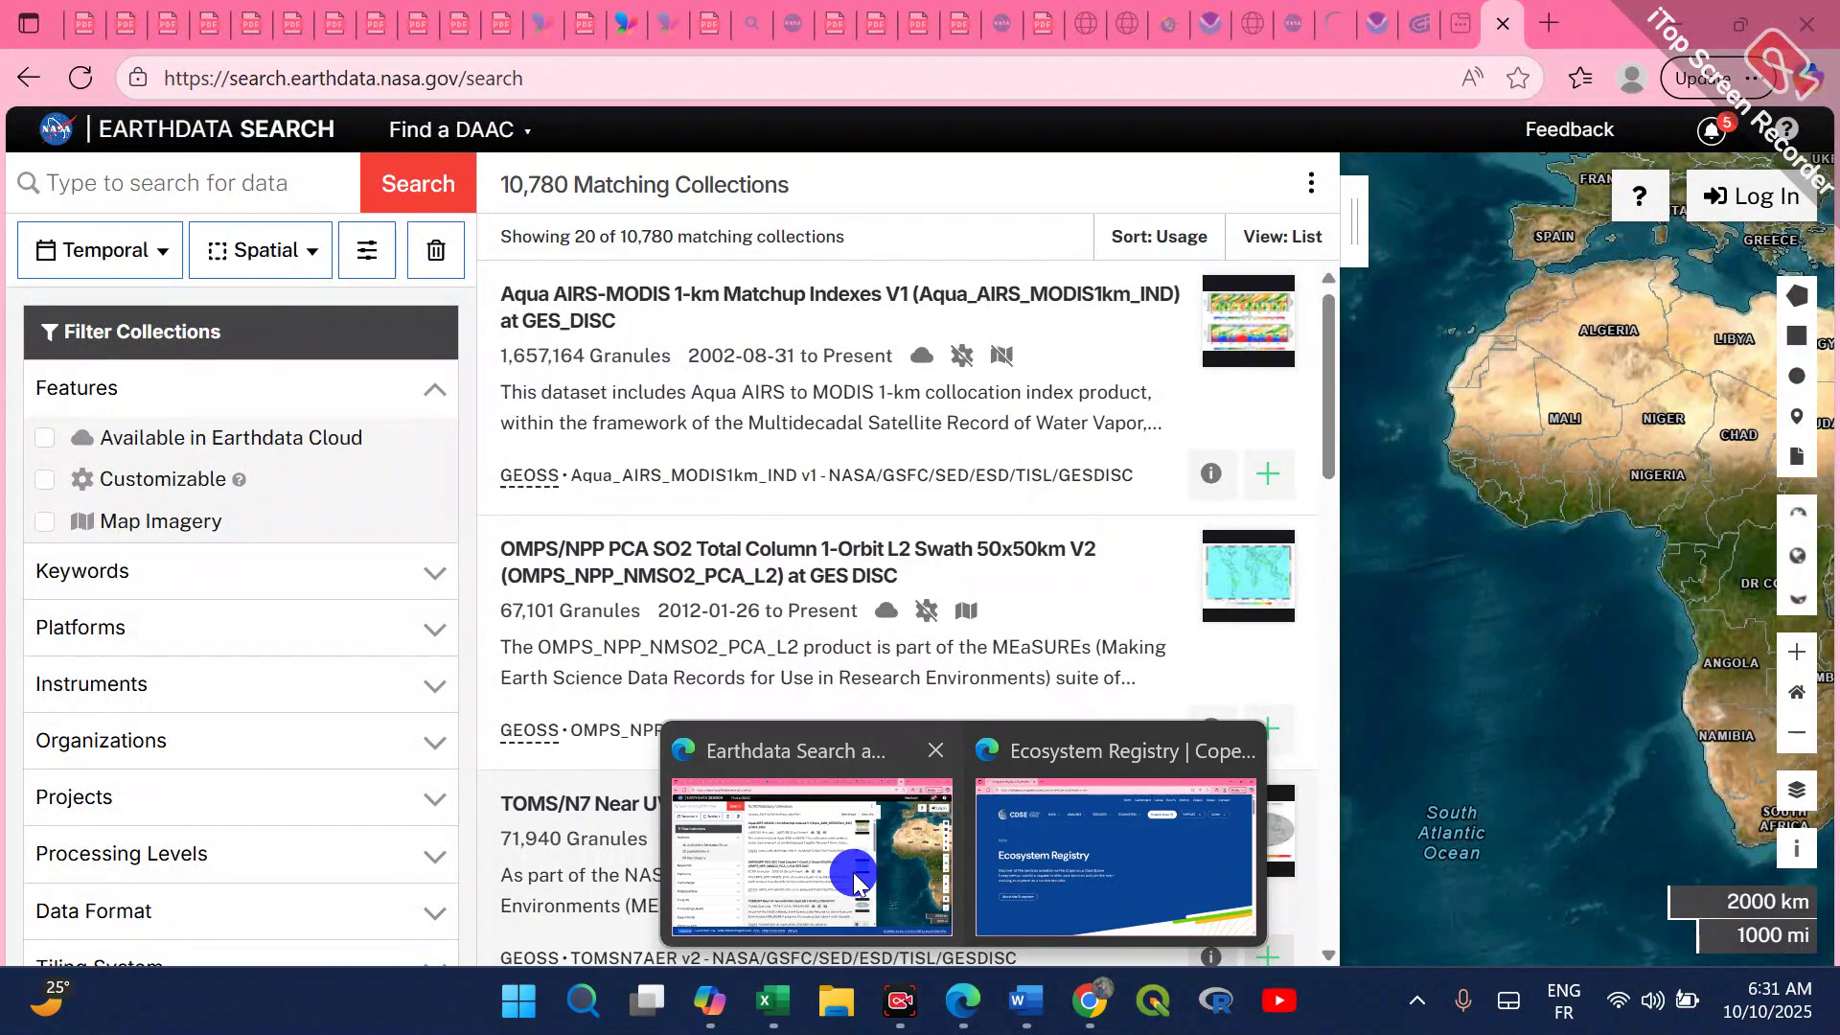
pyautogui.click(855, 875)
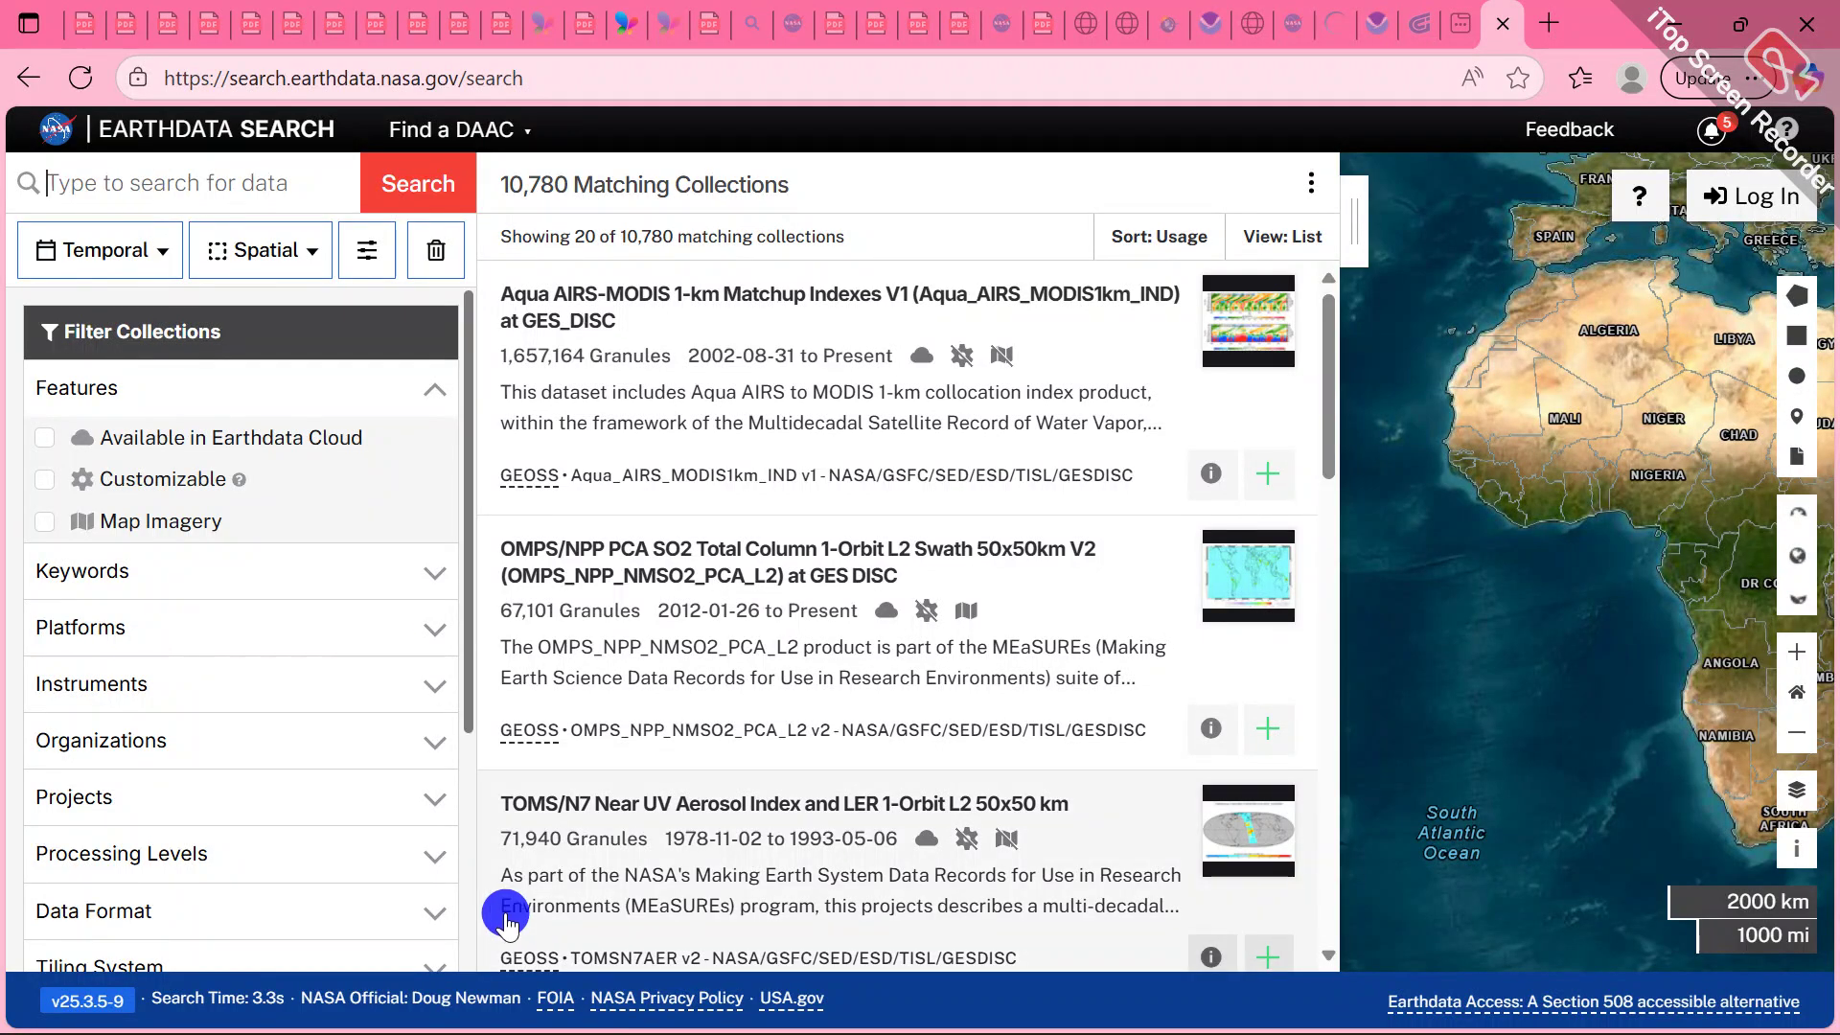
# Switch to File Explorer and open the "DONNEES CLIMATIQUES ET SIG" PDF from the "Changements climatiques et Environnements" folder
pyautogui.moveTo(832, 1024)
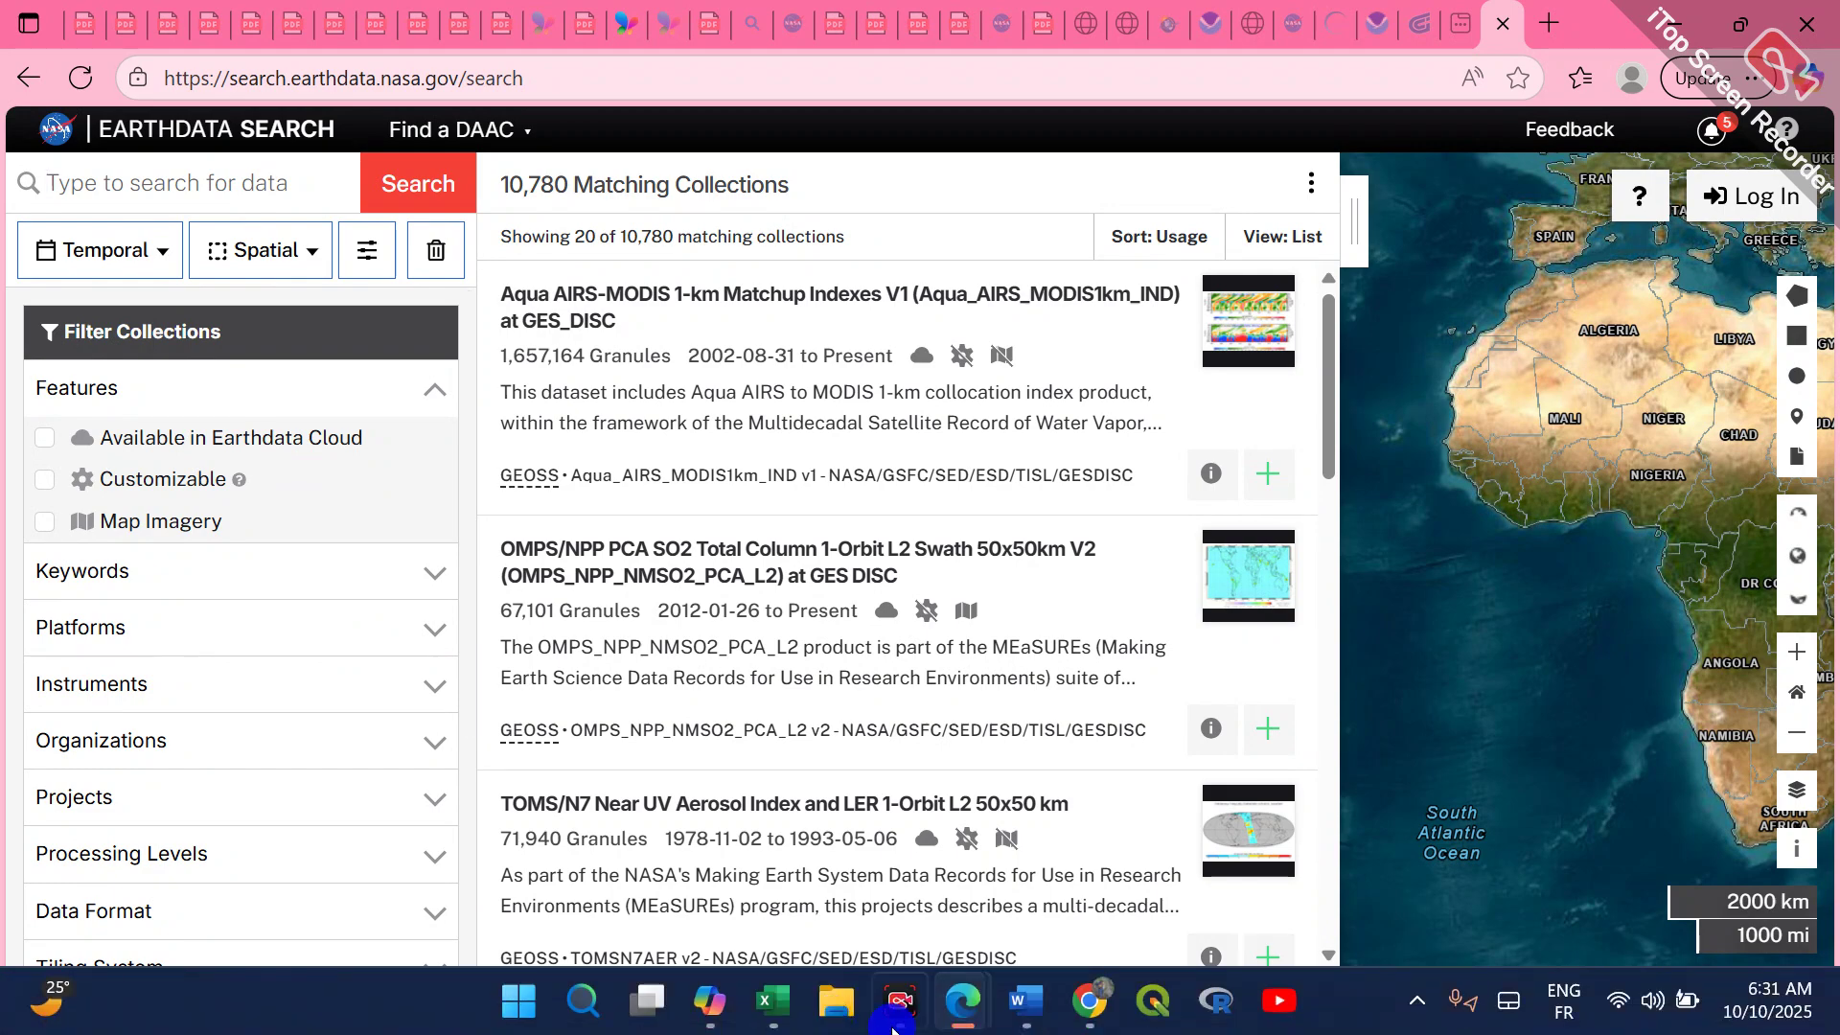
pyautogui.click(842, 1017)
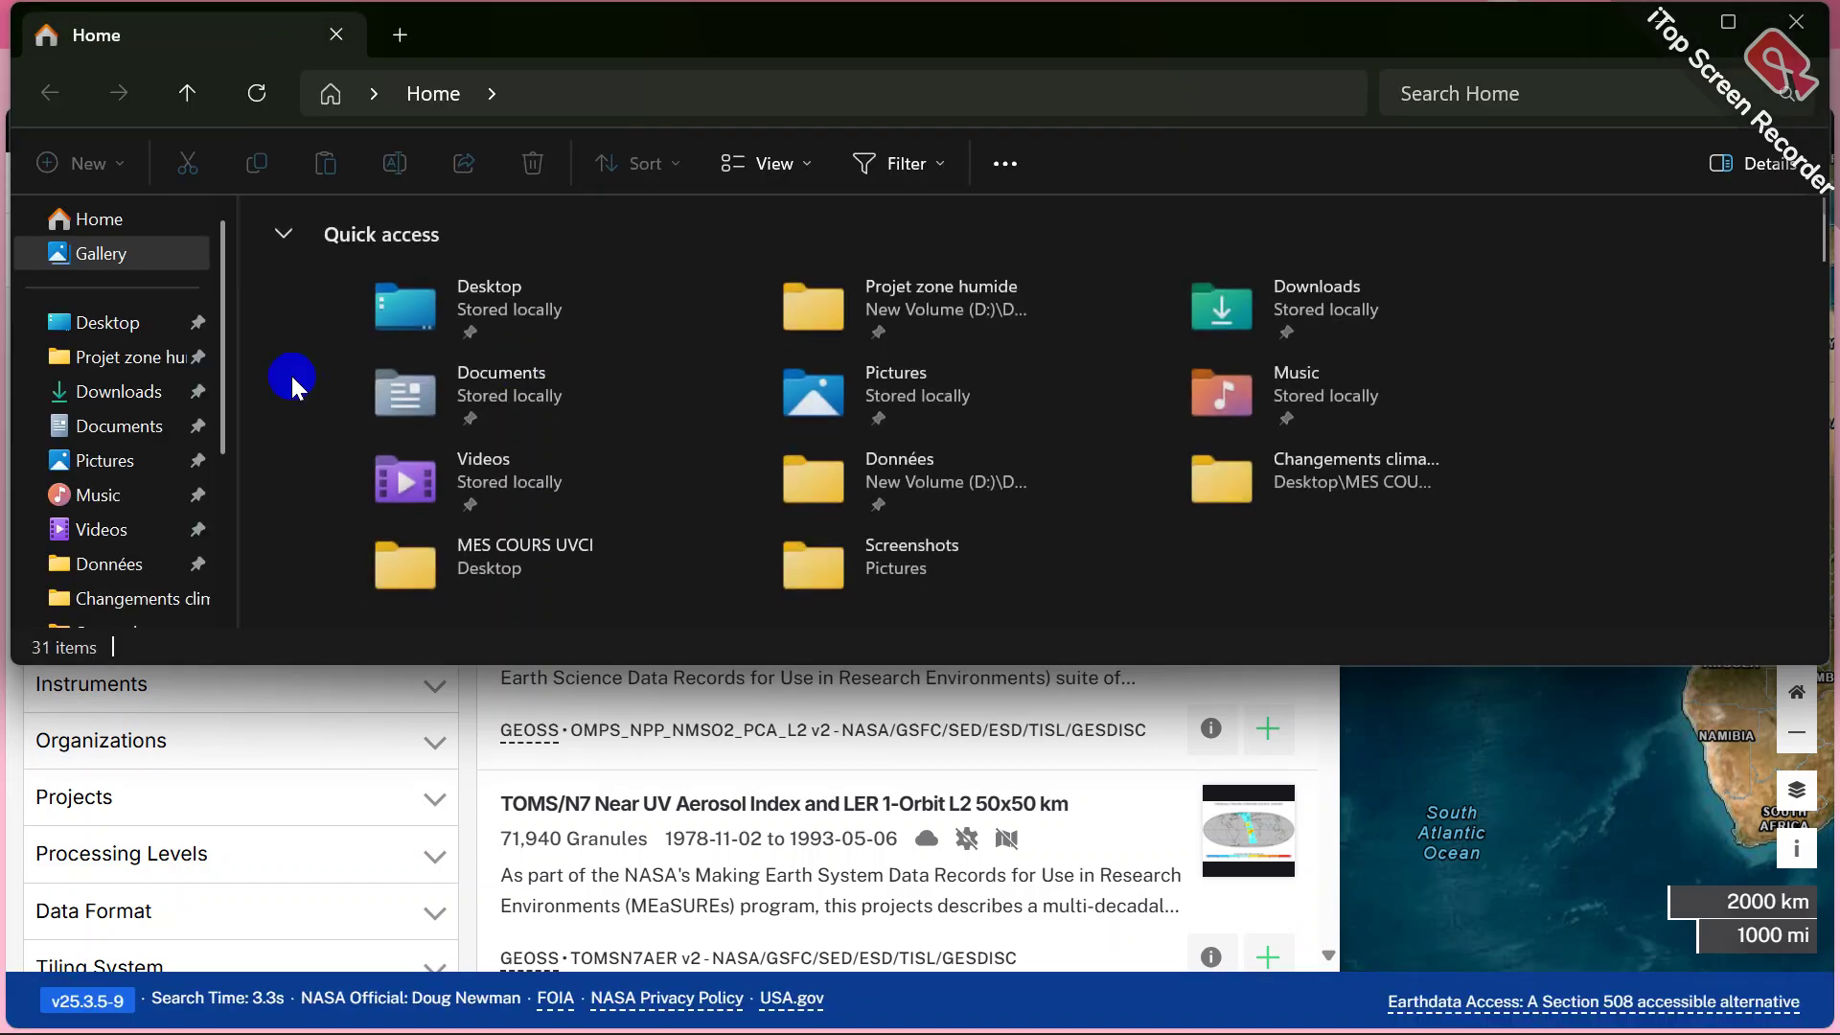
pyautogui.click(118, 602)
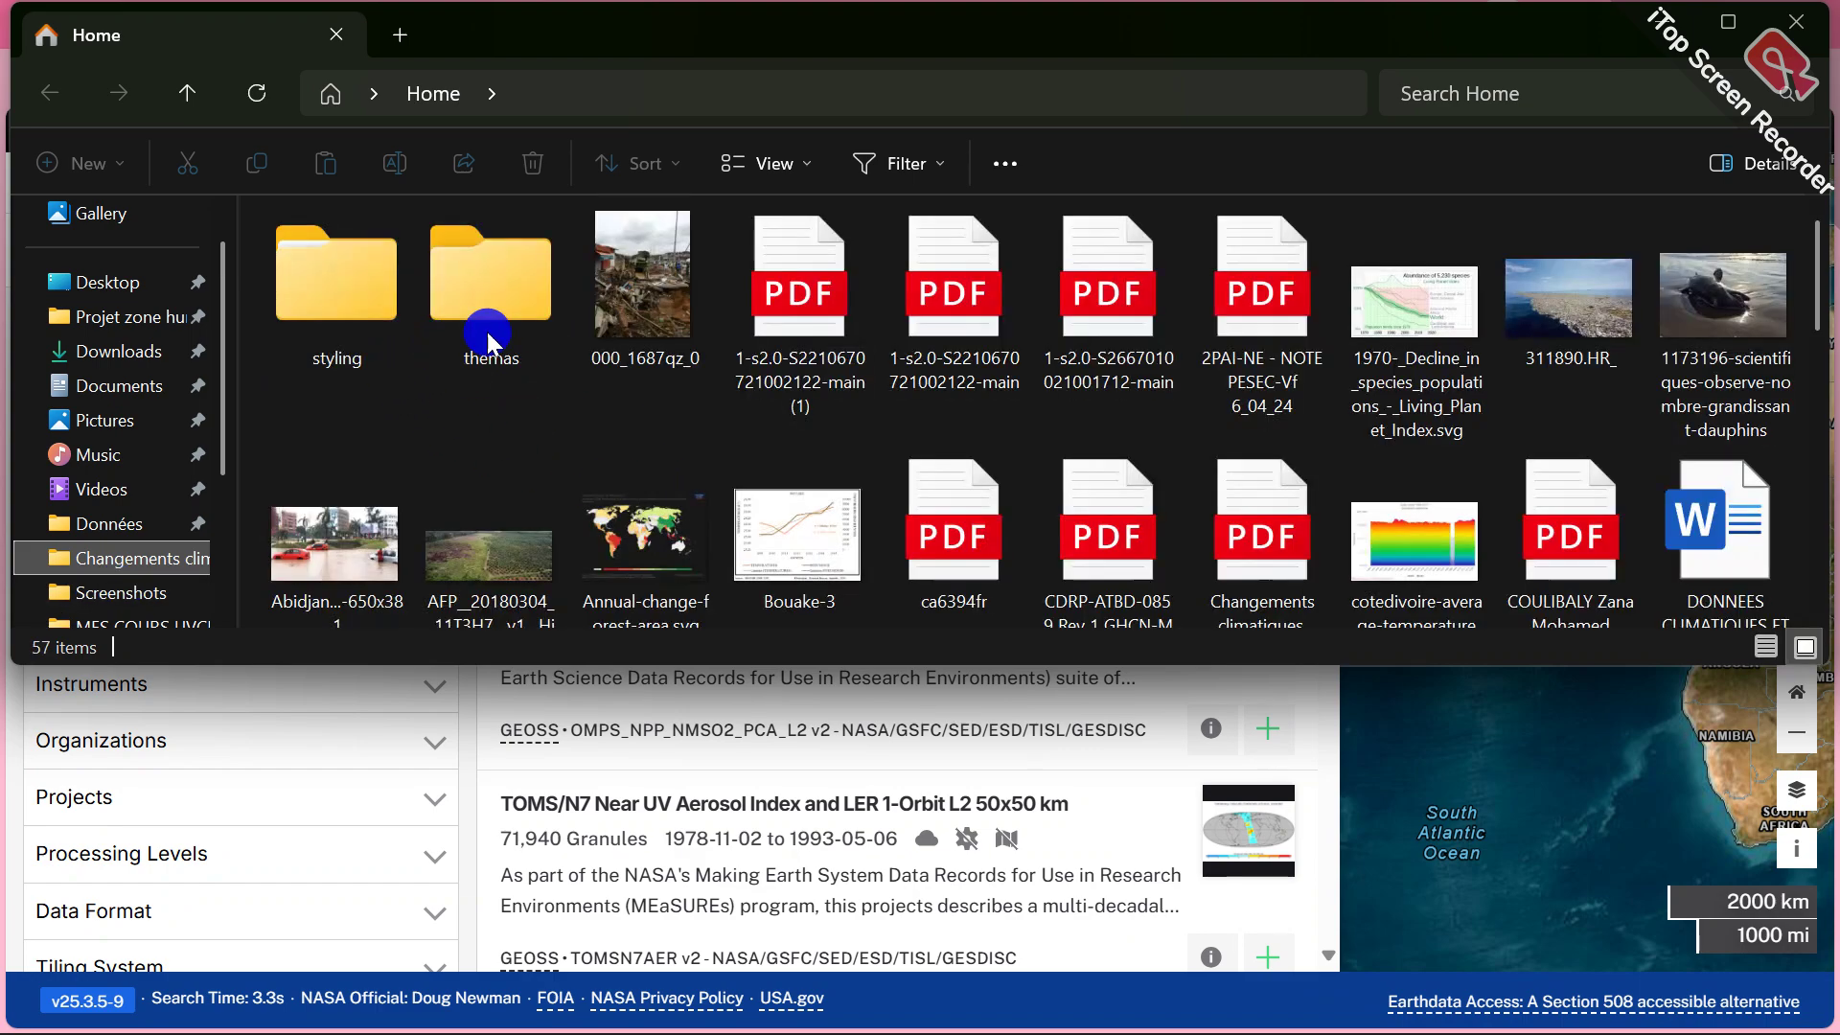
pyautogui.scroll(-10, 527, 338)
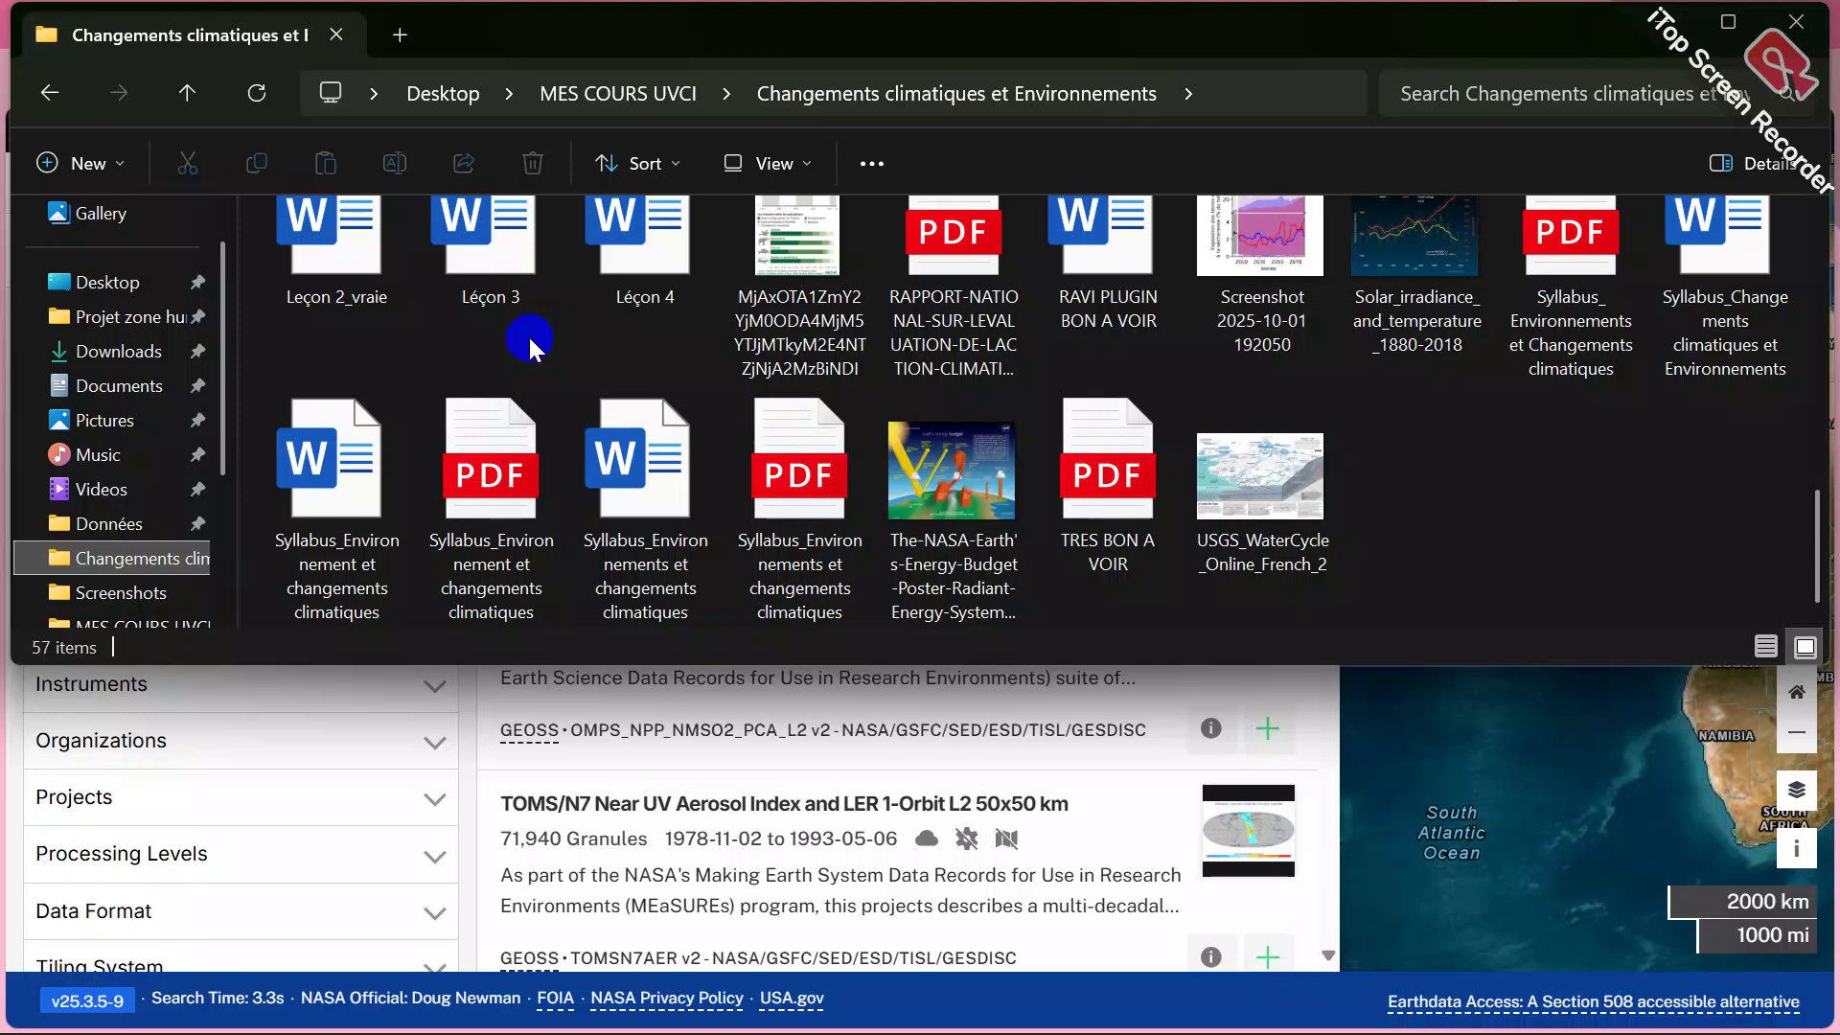
pyautogui.scroll(1, 756, 340)
pyautogui.scroll(3, 755, 337)
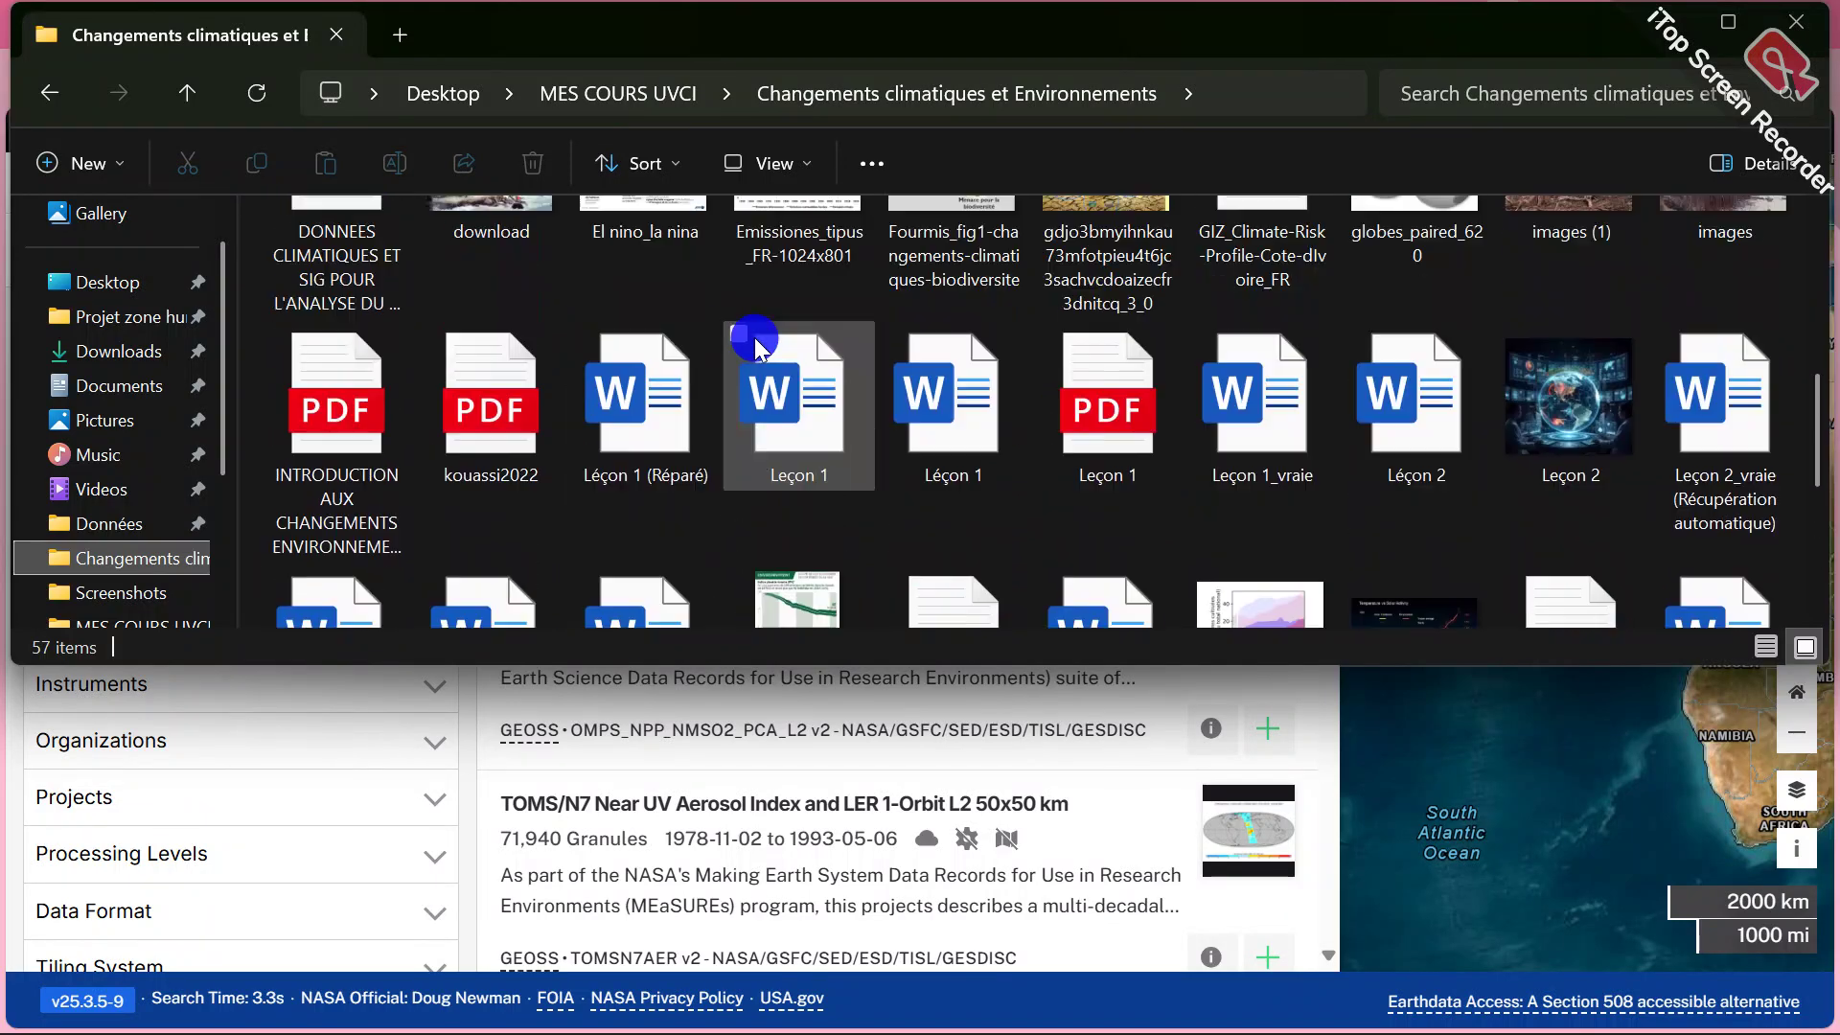
pyautogui.scroll(-2, 755, 343)
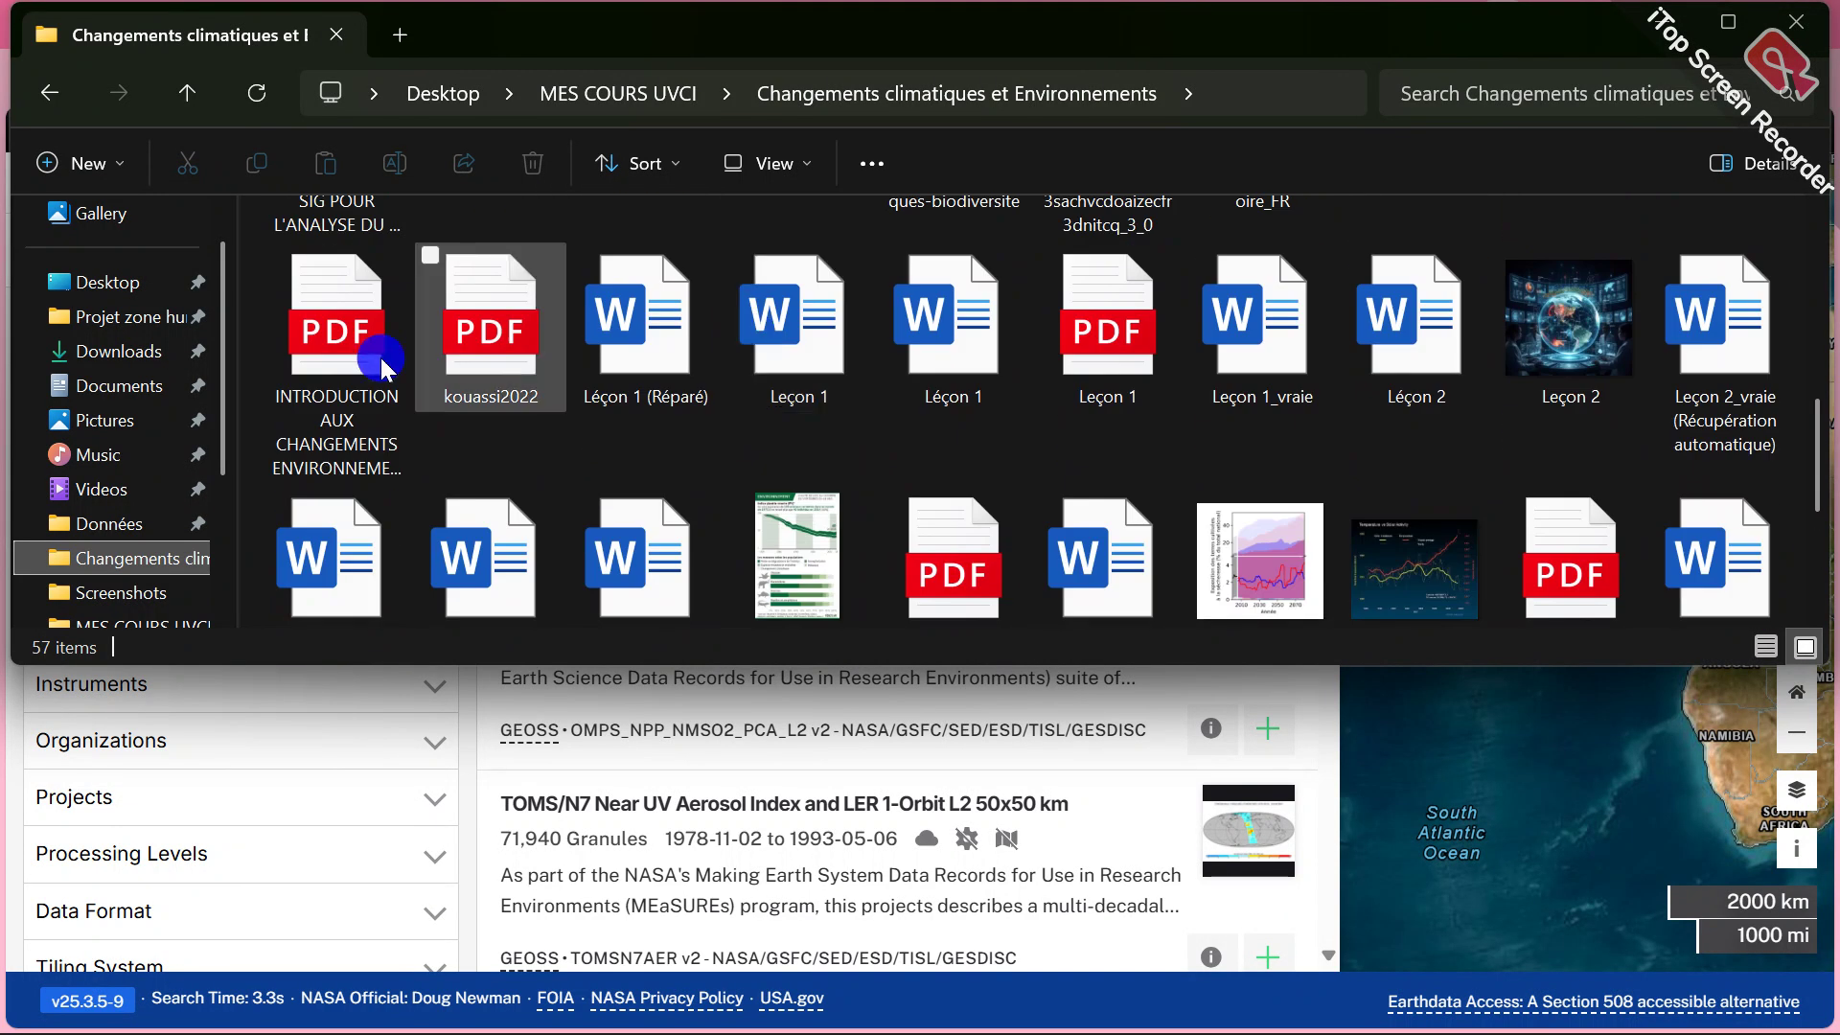
pyautogui.scroll(2, 526, 370)
pyautogui.click(284, 360)
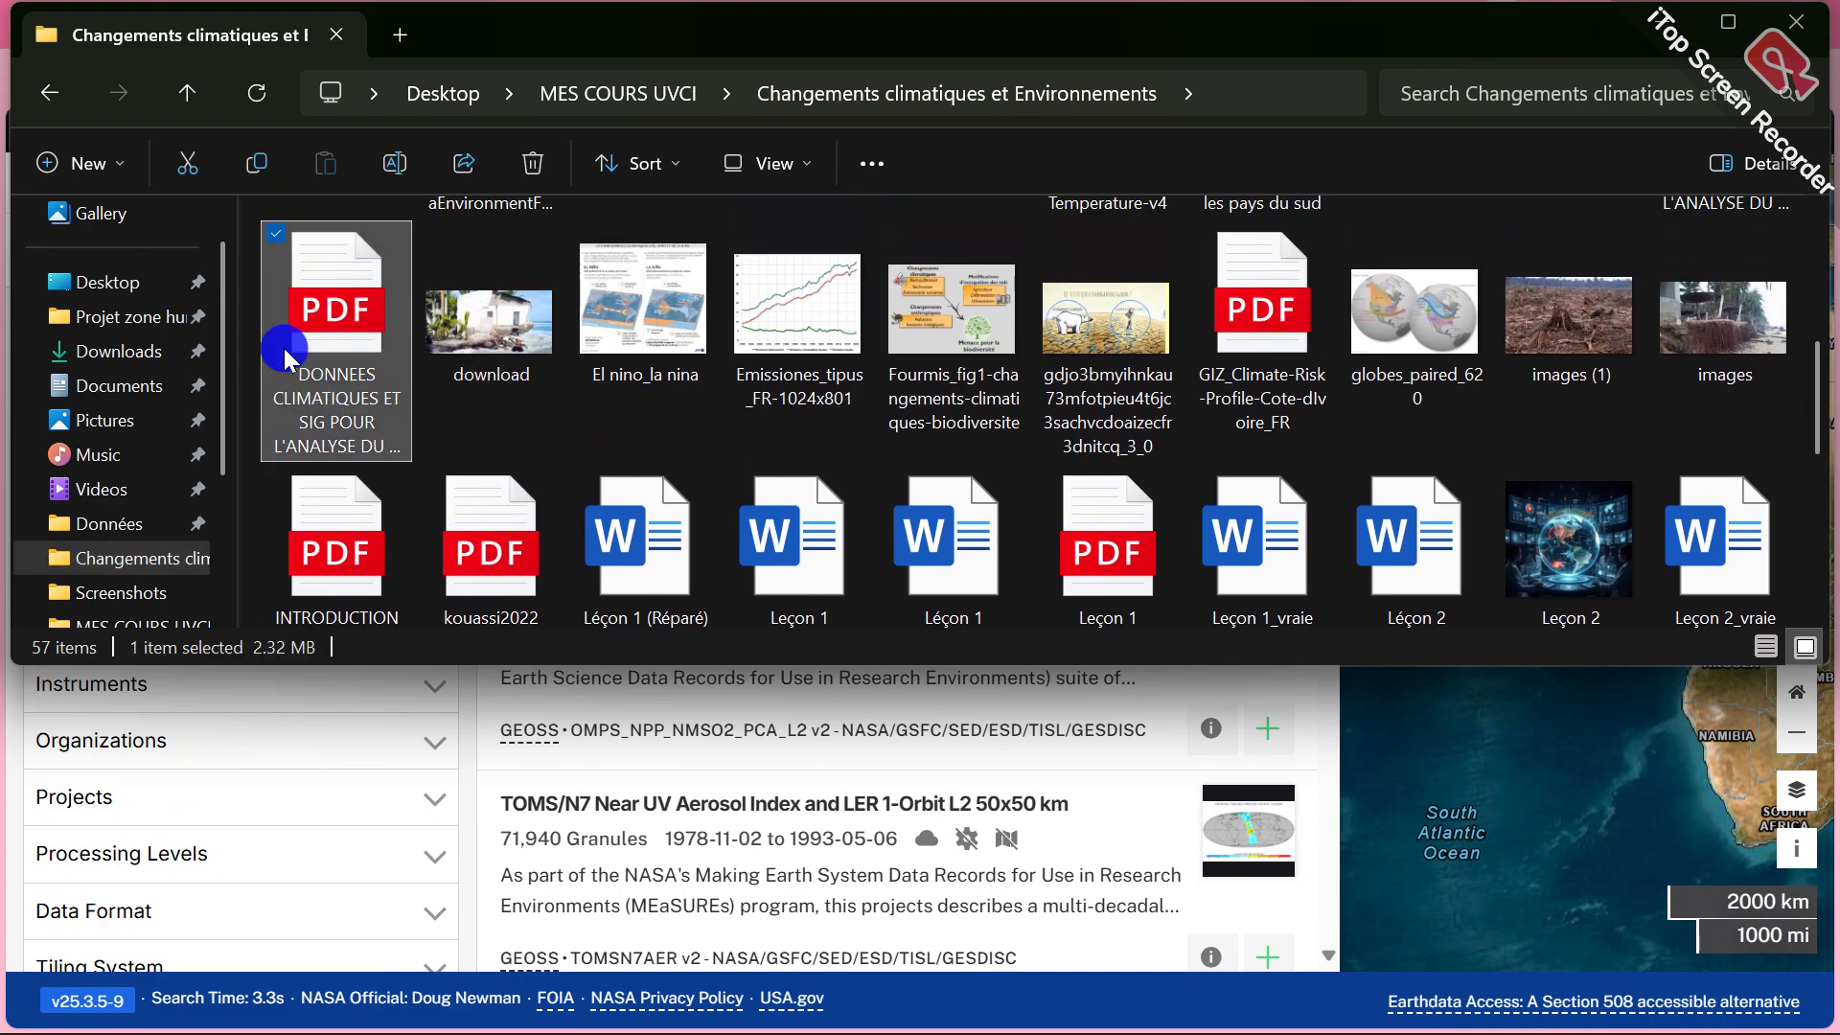
pyautogui.doubleClick(284, 359)
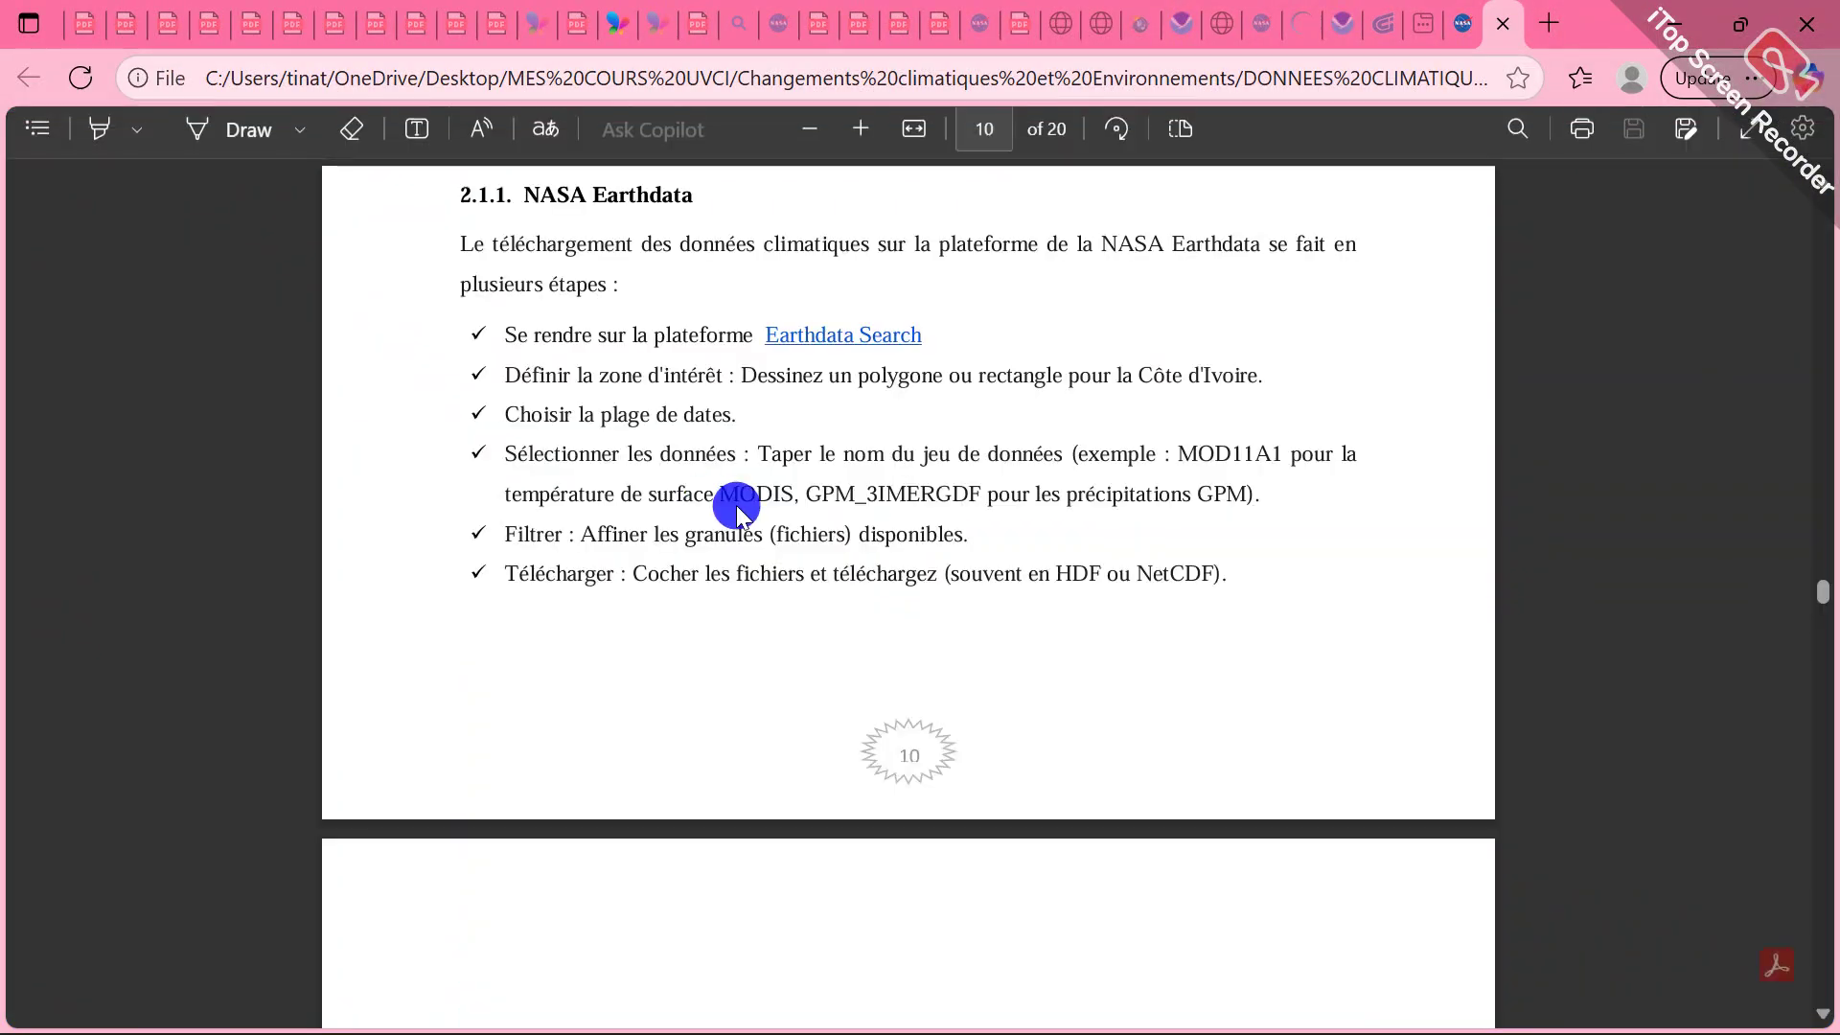
# Copy the dataset name MOD11A1 from the PDF's NASA Earthdata section and search for it in Earthdata Search
pyautogui.scroll(-1, 838, 519)
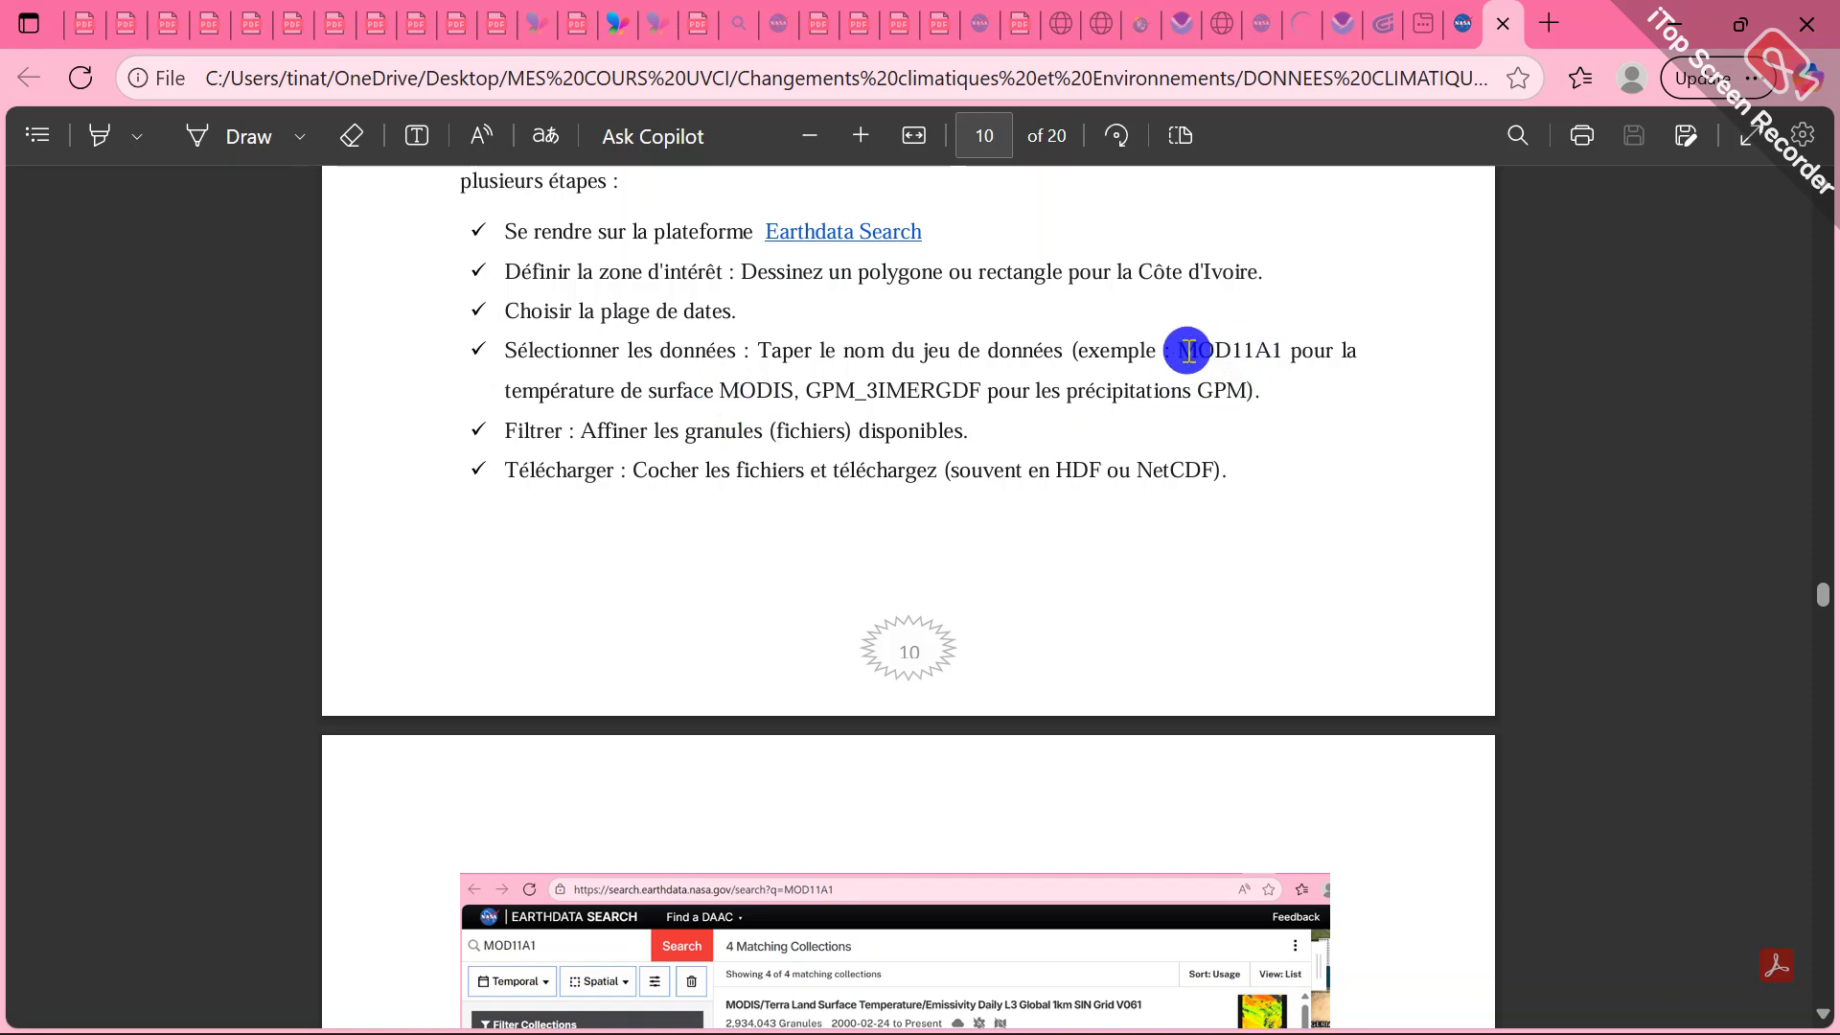
pyautogui.moveTo(1188, 351); pyautogui.dragTo(1283, 367)
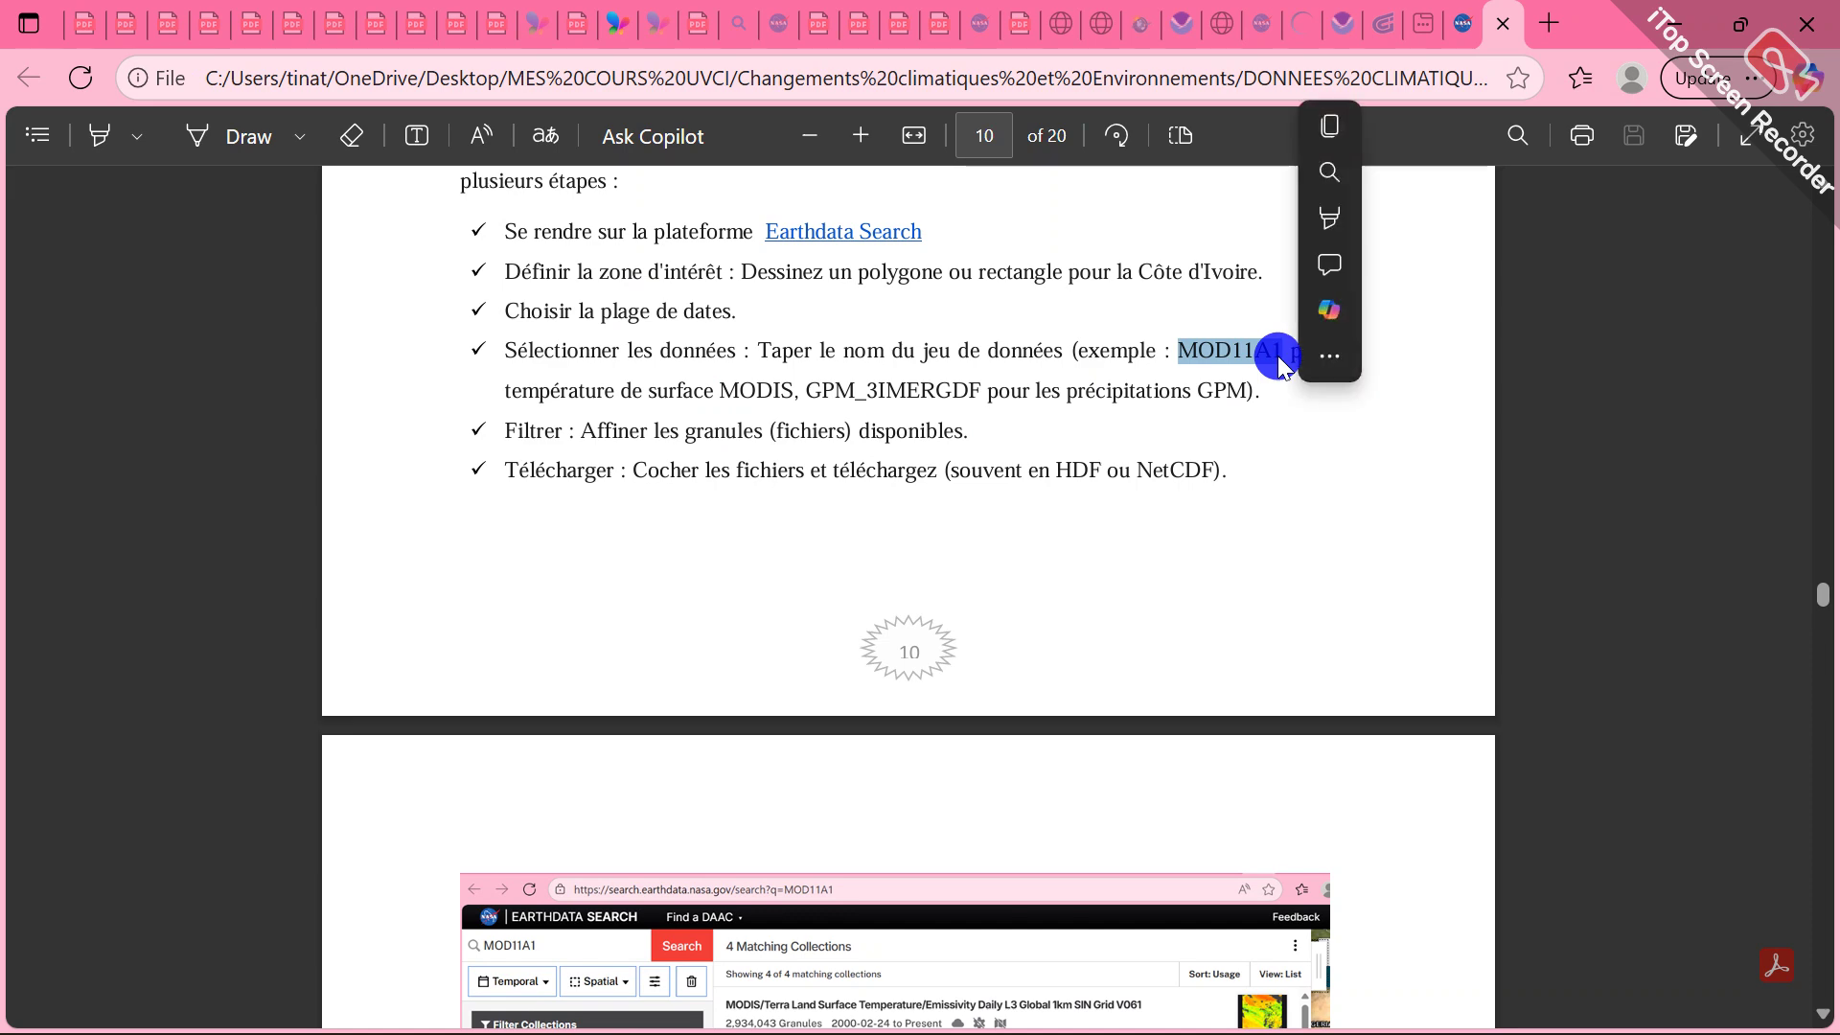
pyautogui.hotkey('ctrl', 'c')
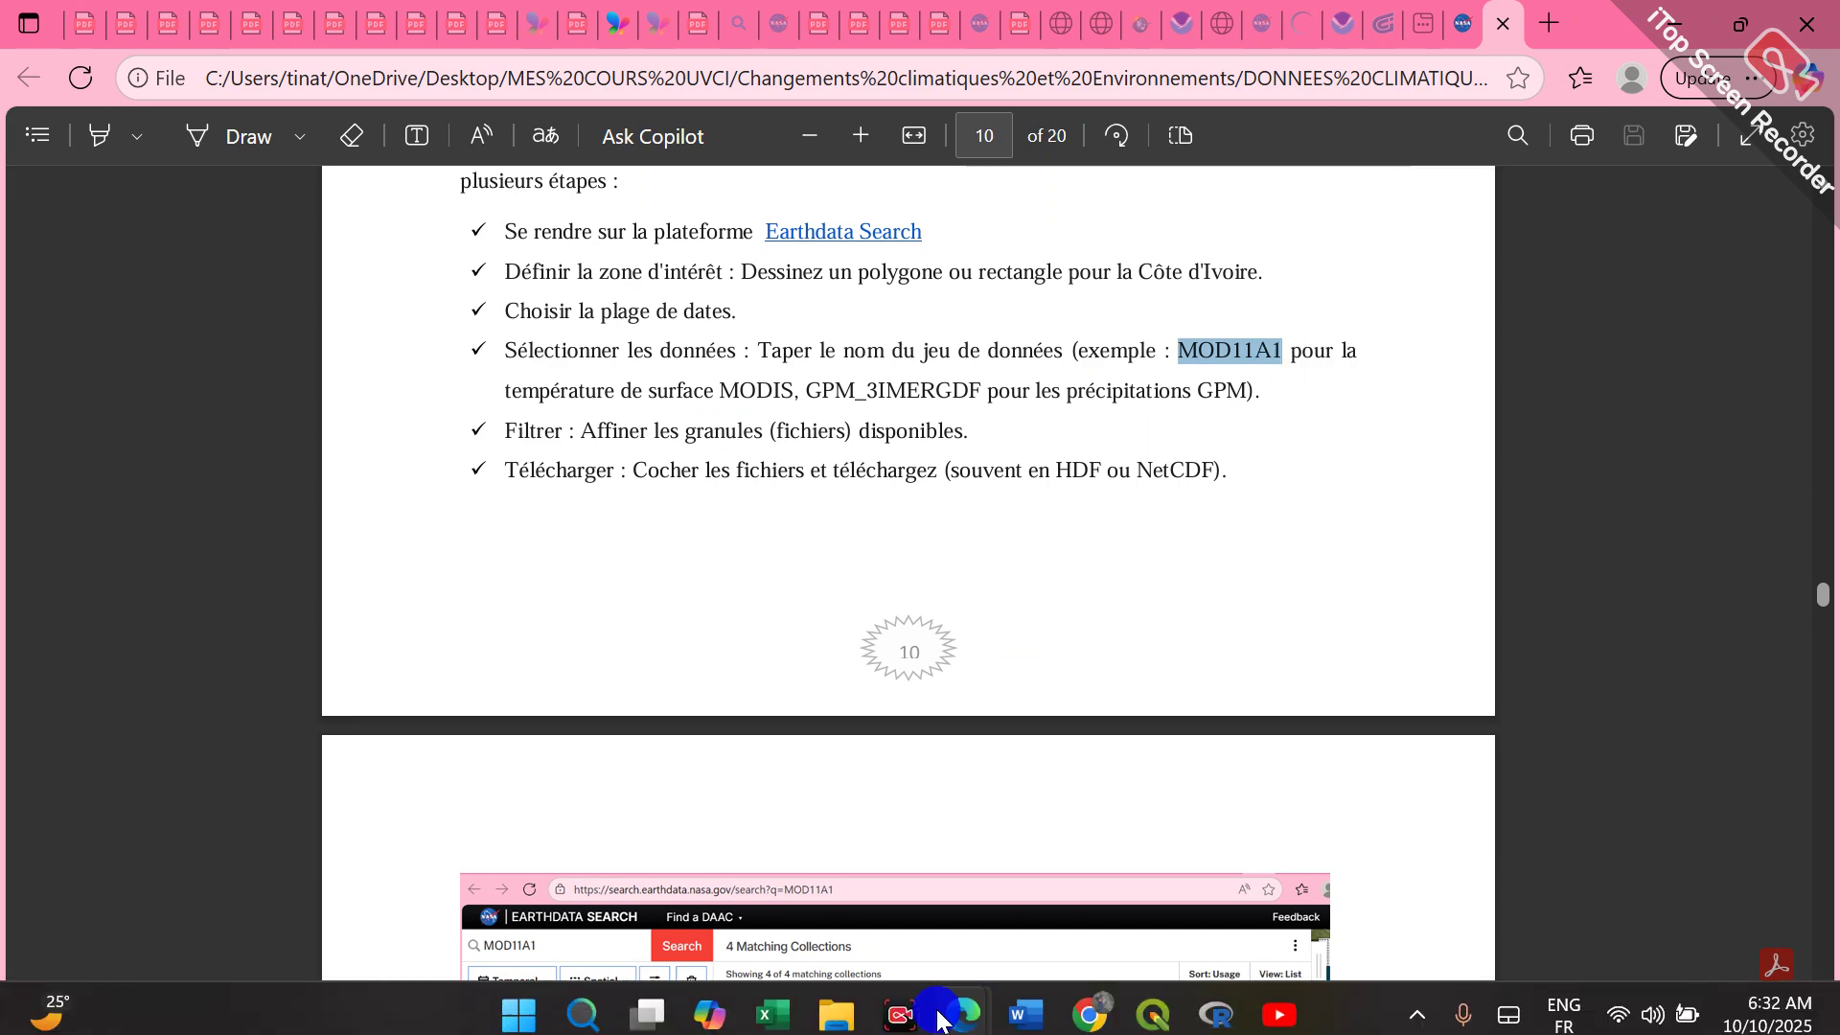
pyautogui.click(1457, 29)
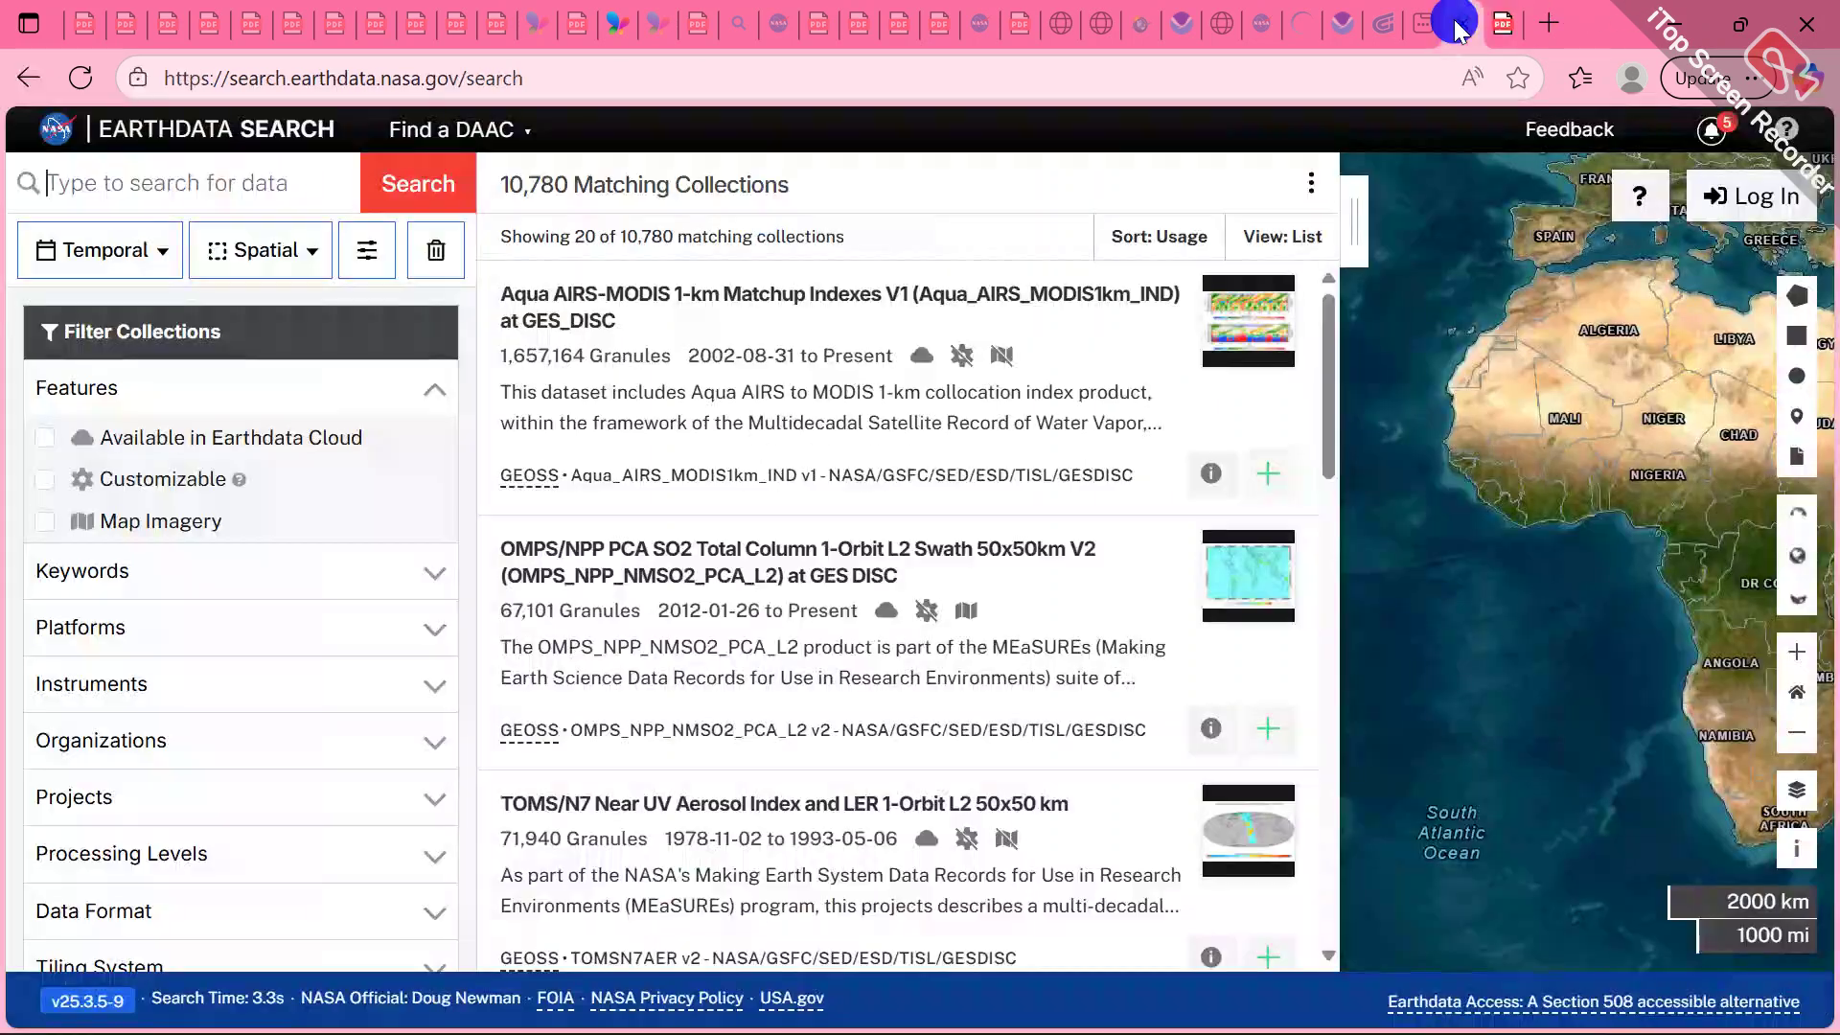
pyautogui.click(104, 186)
pyautogui.hotkey('ctrl', 'v')
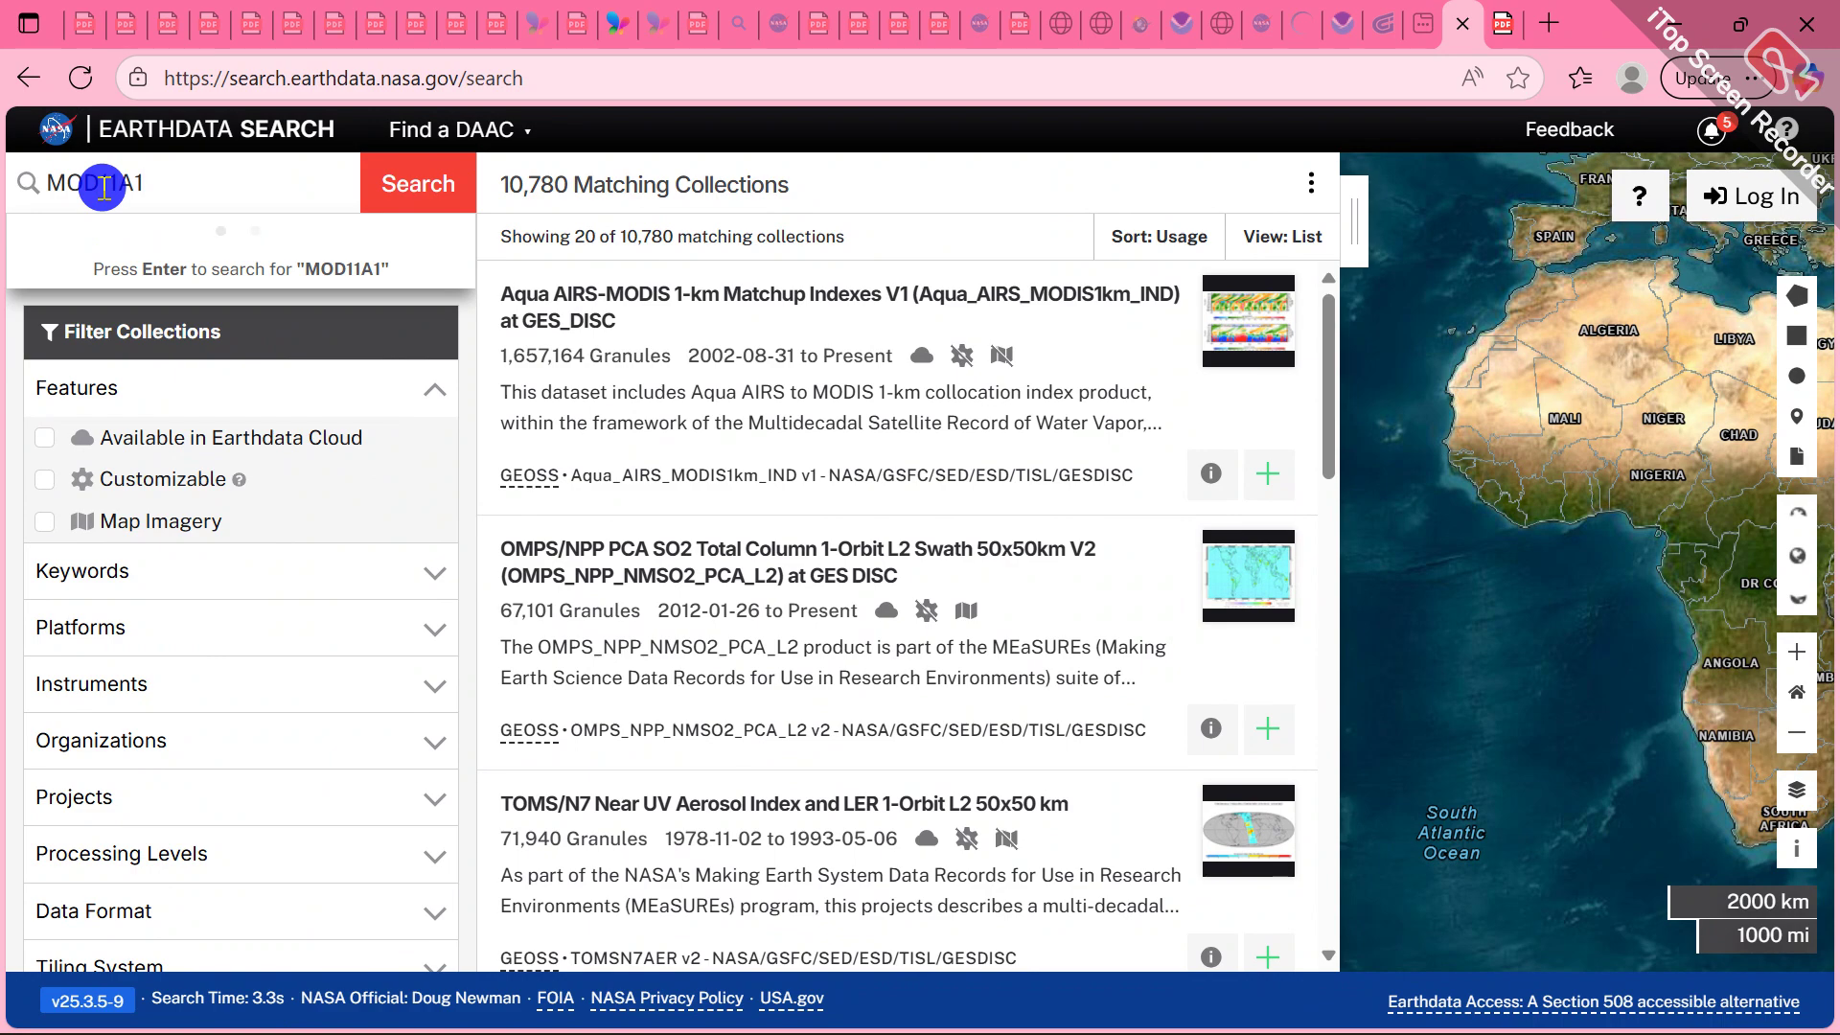
pyautogui.click(437, 197)
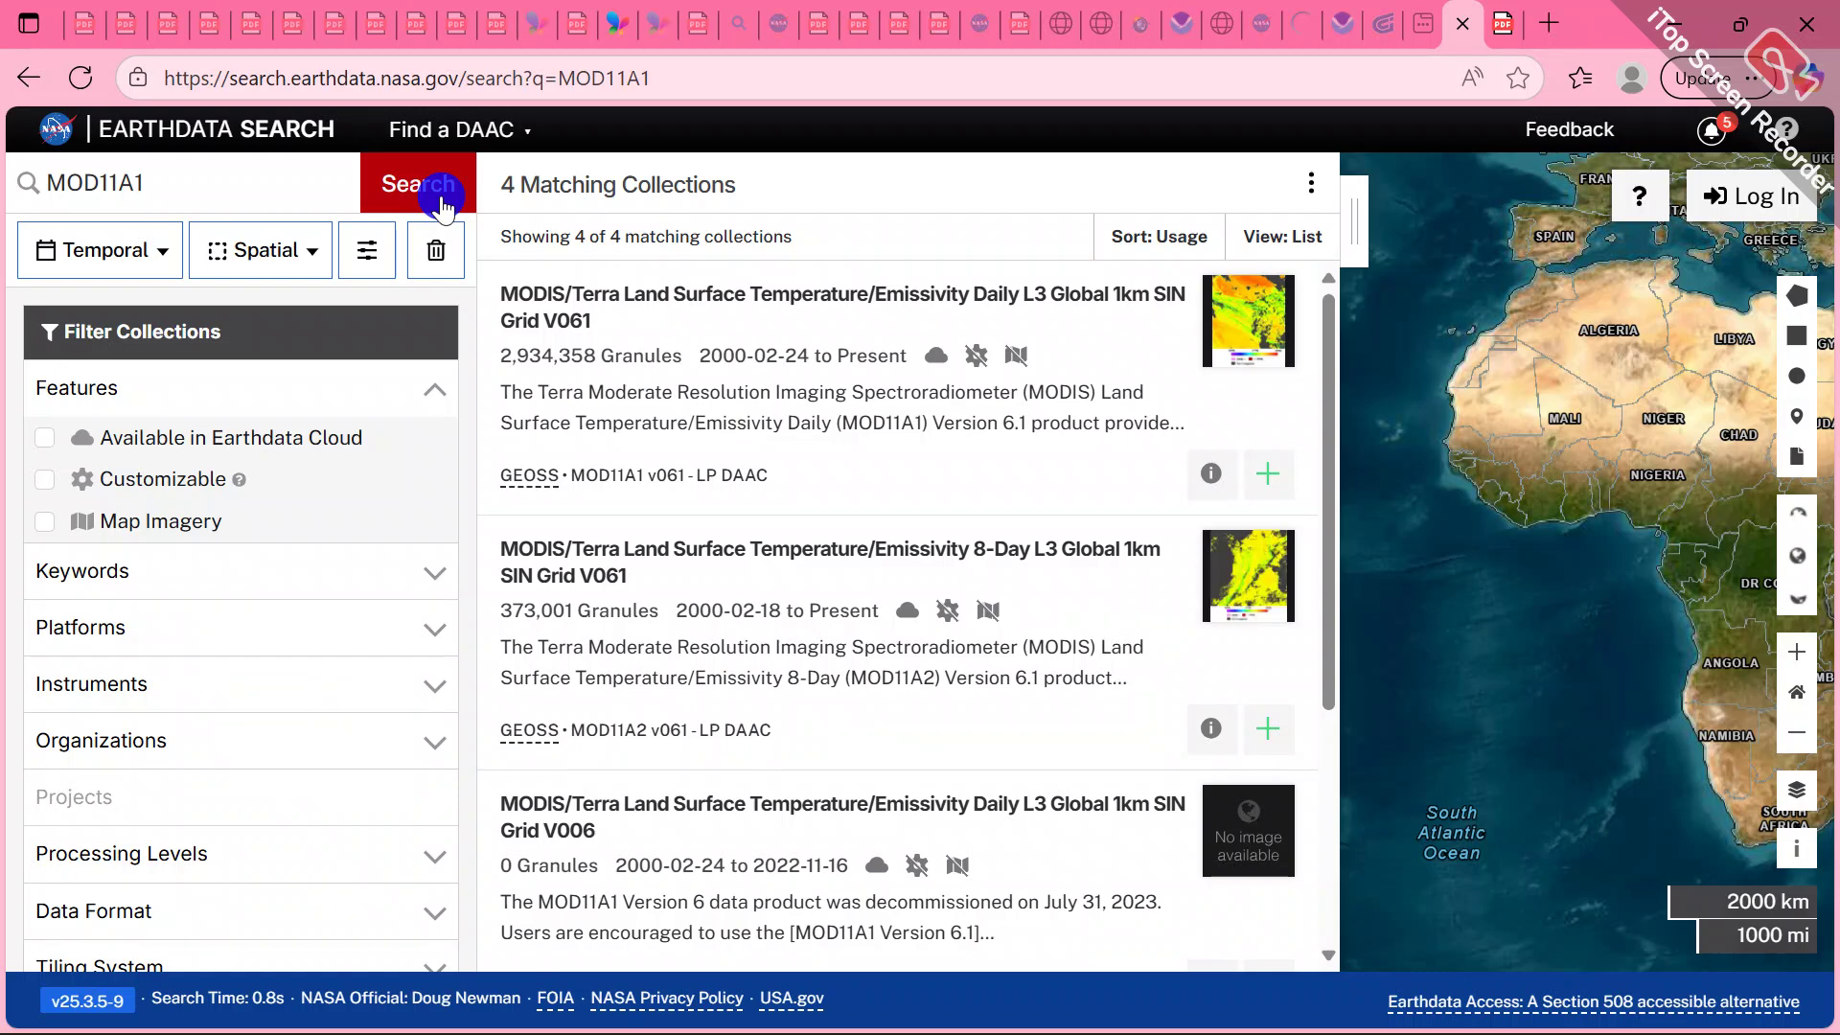
# Copy the dataset name GPM_3IMERGDF from the course PDF and search for it in Earthdata Search in place of MOD11A1
pyautogui.click(161, 179)
pyautogui.moveTo(151, 182); pyautogui.dragTo(40, 182)
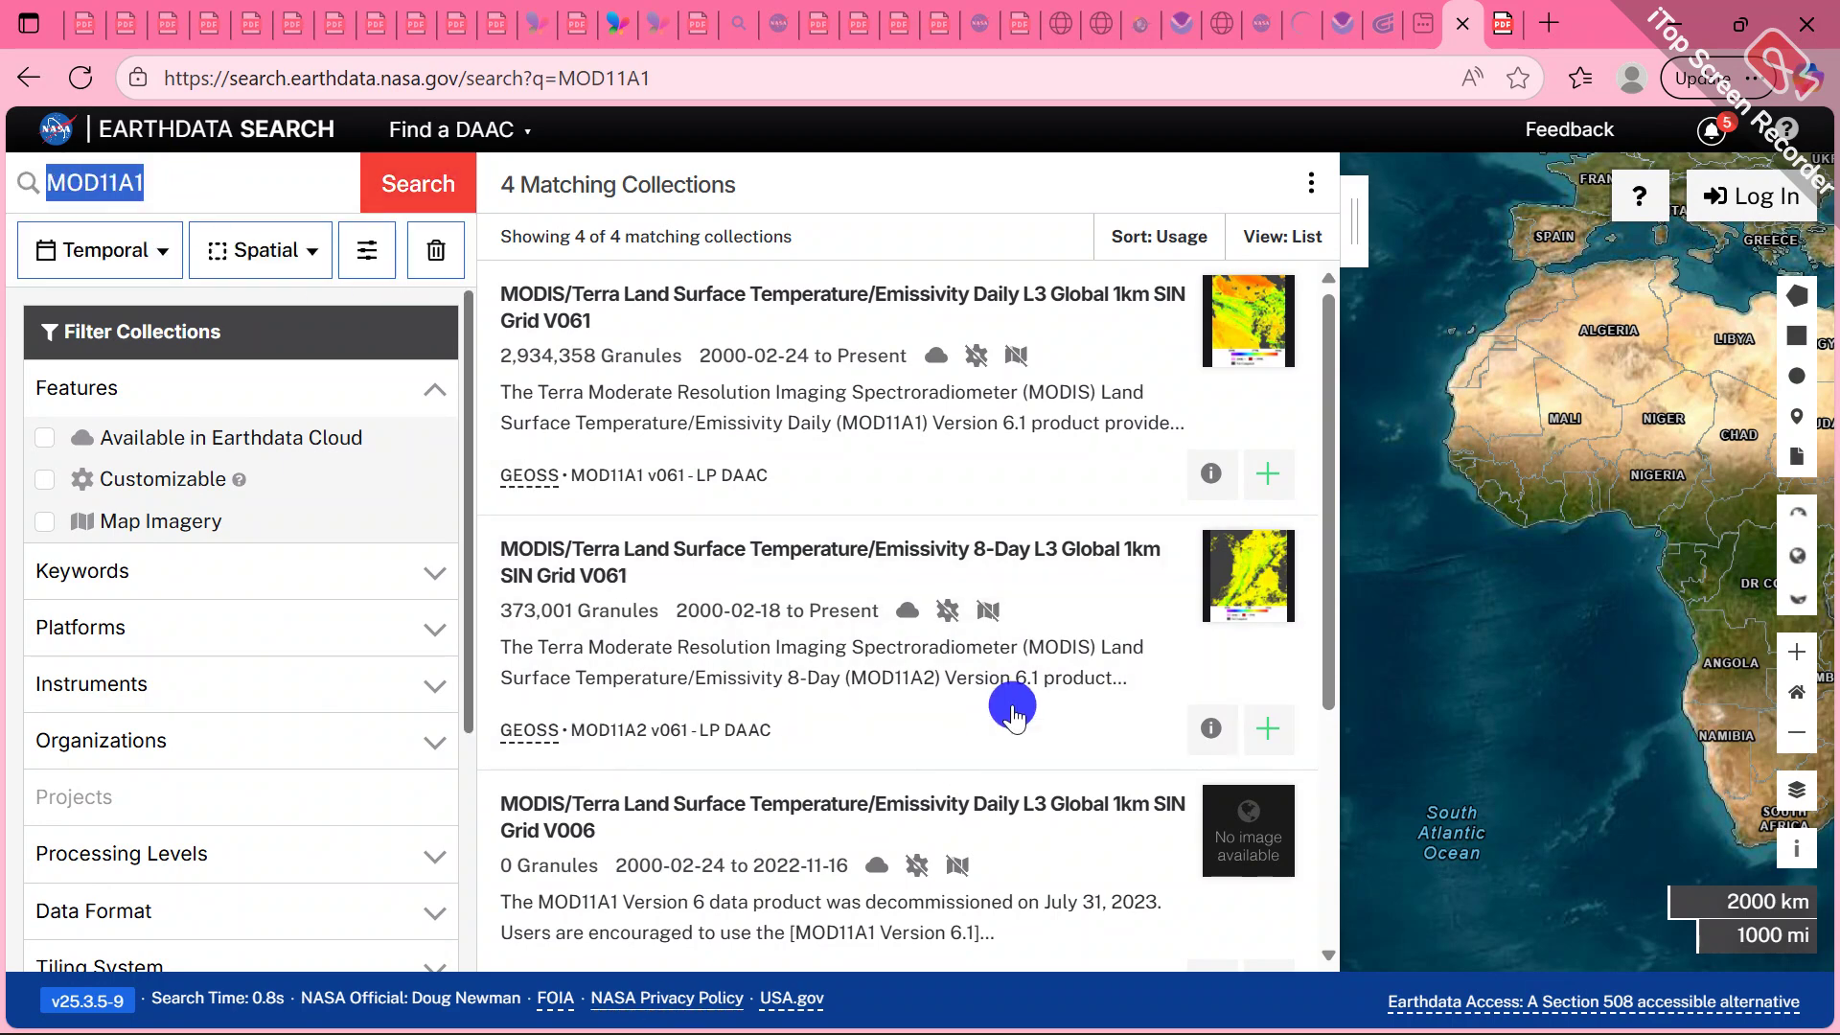
pyautogui.click(1503, 27)
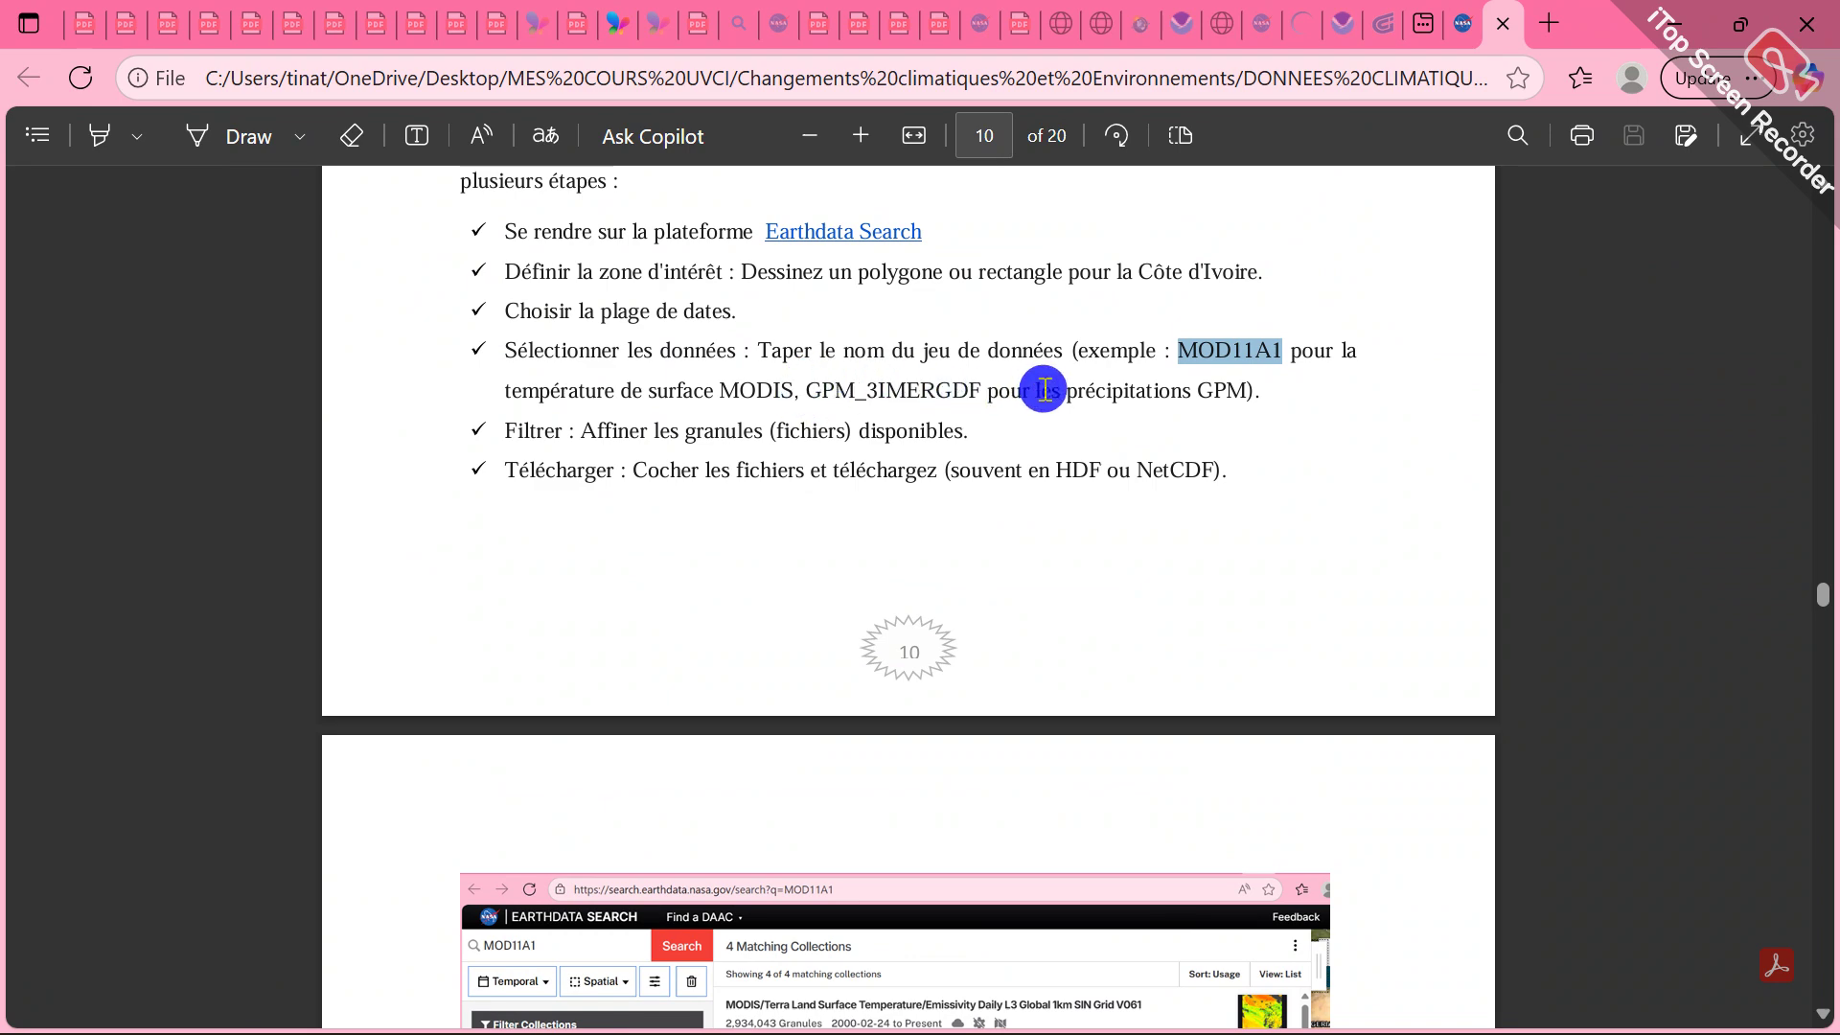
pyautogui.moveTo(812, 390); pyautogui.dragTo(983, 393)
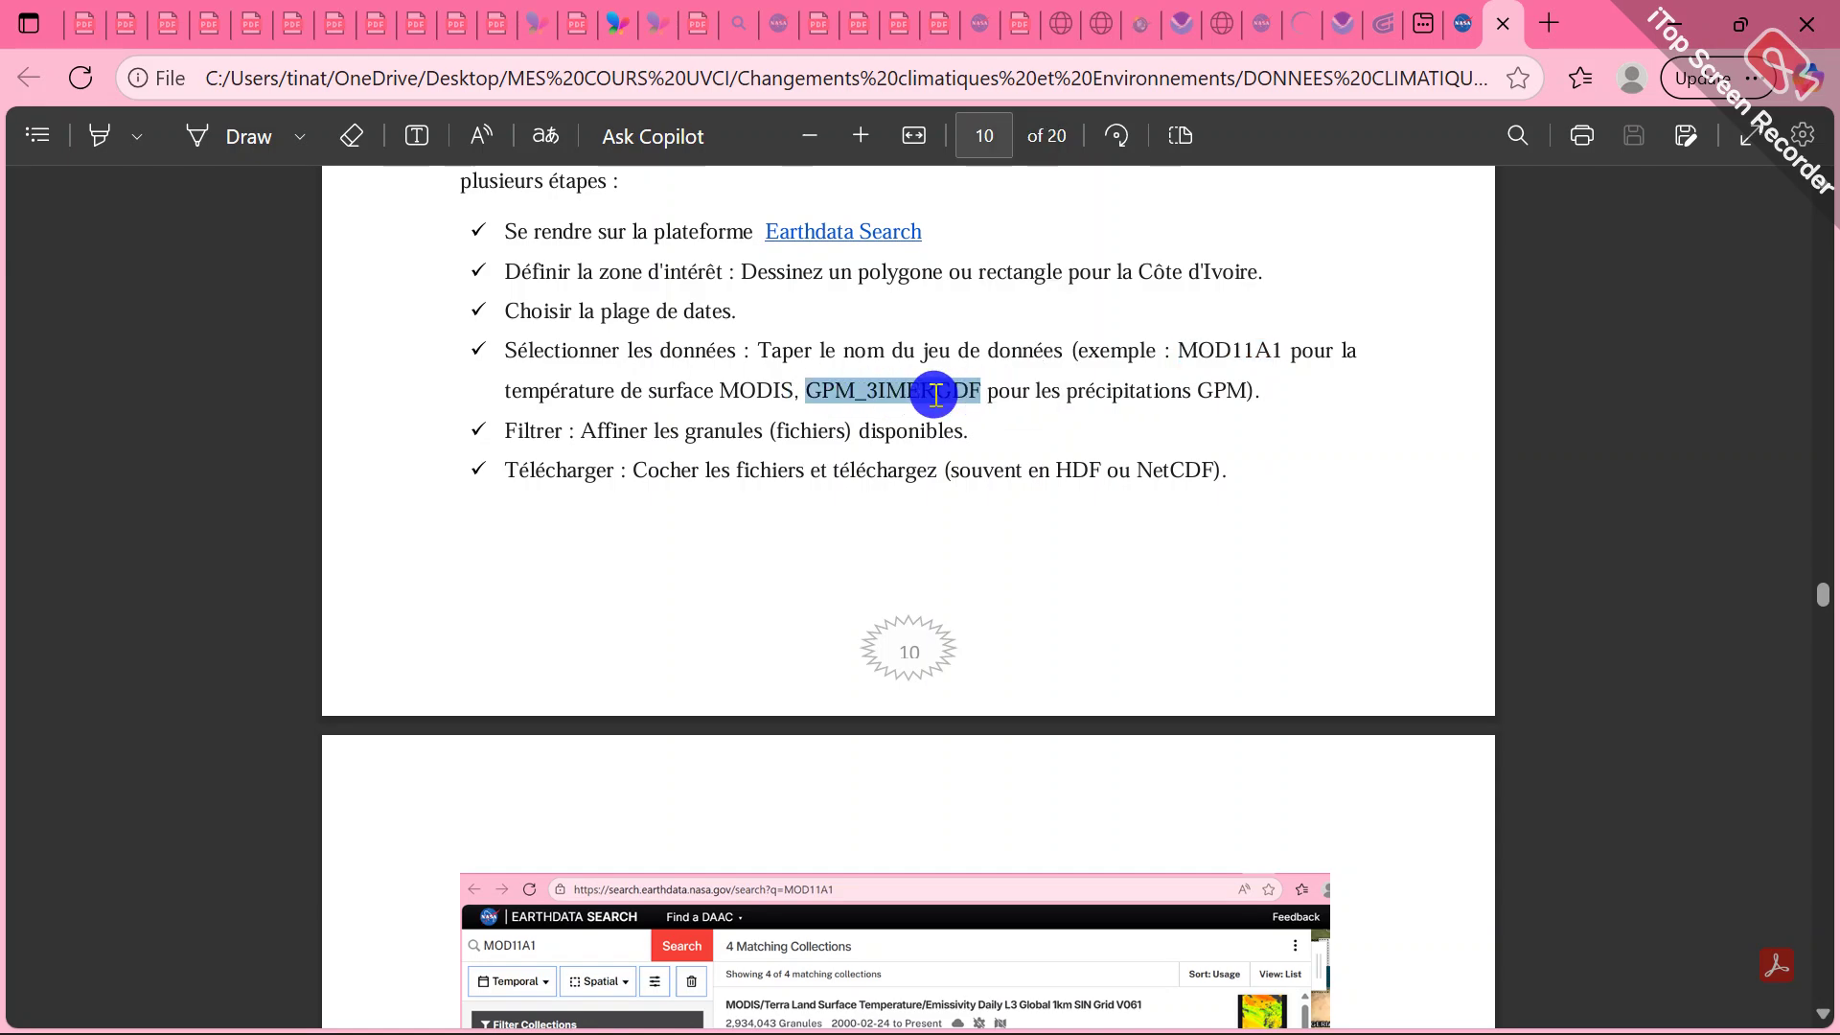
pyautogui.click(1484, 15)
pyautogui.doubleClick(190, 197)
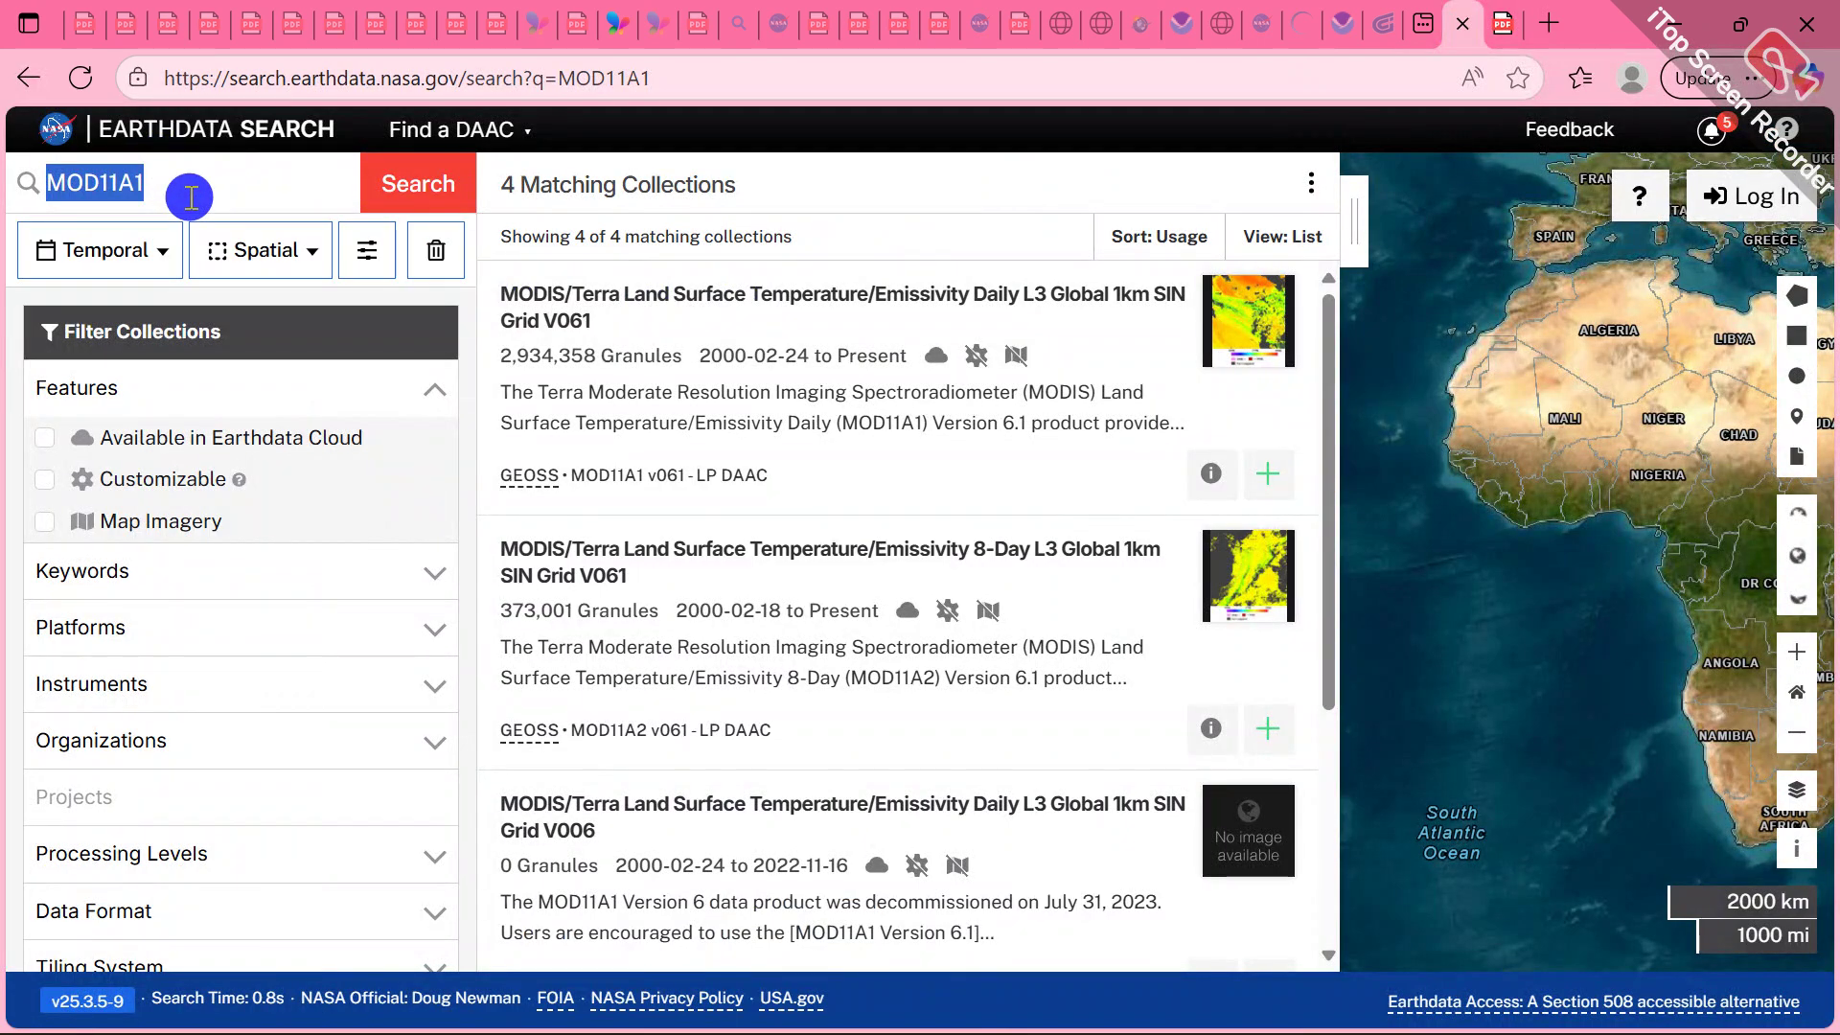
pyautogui.hotkey('ctrl', 'v')
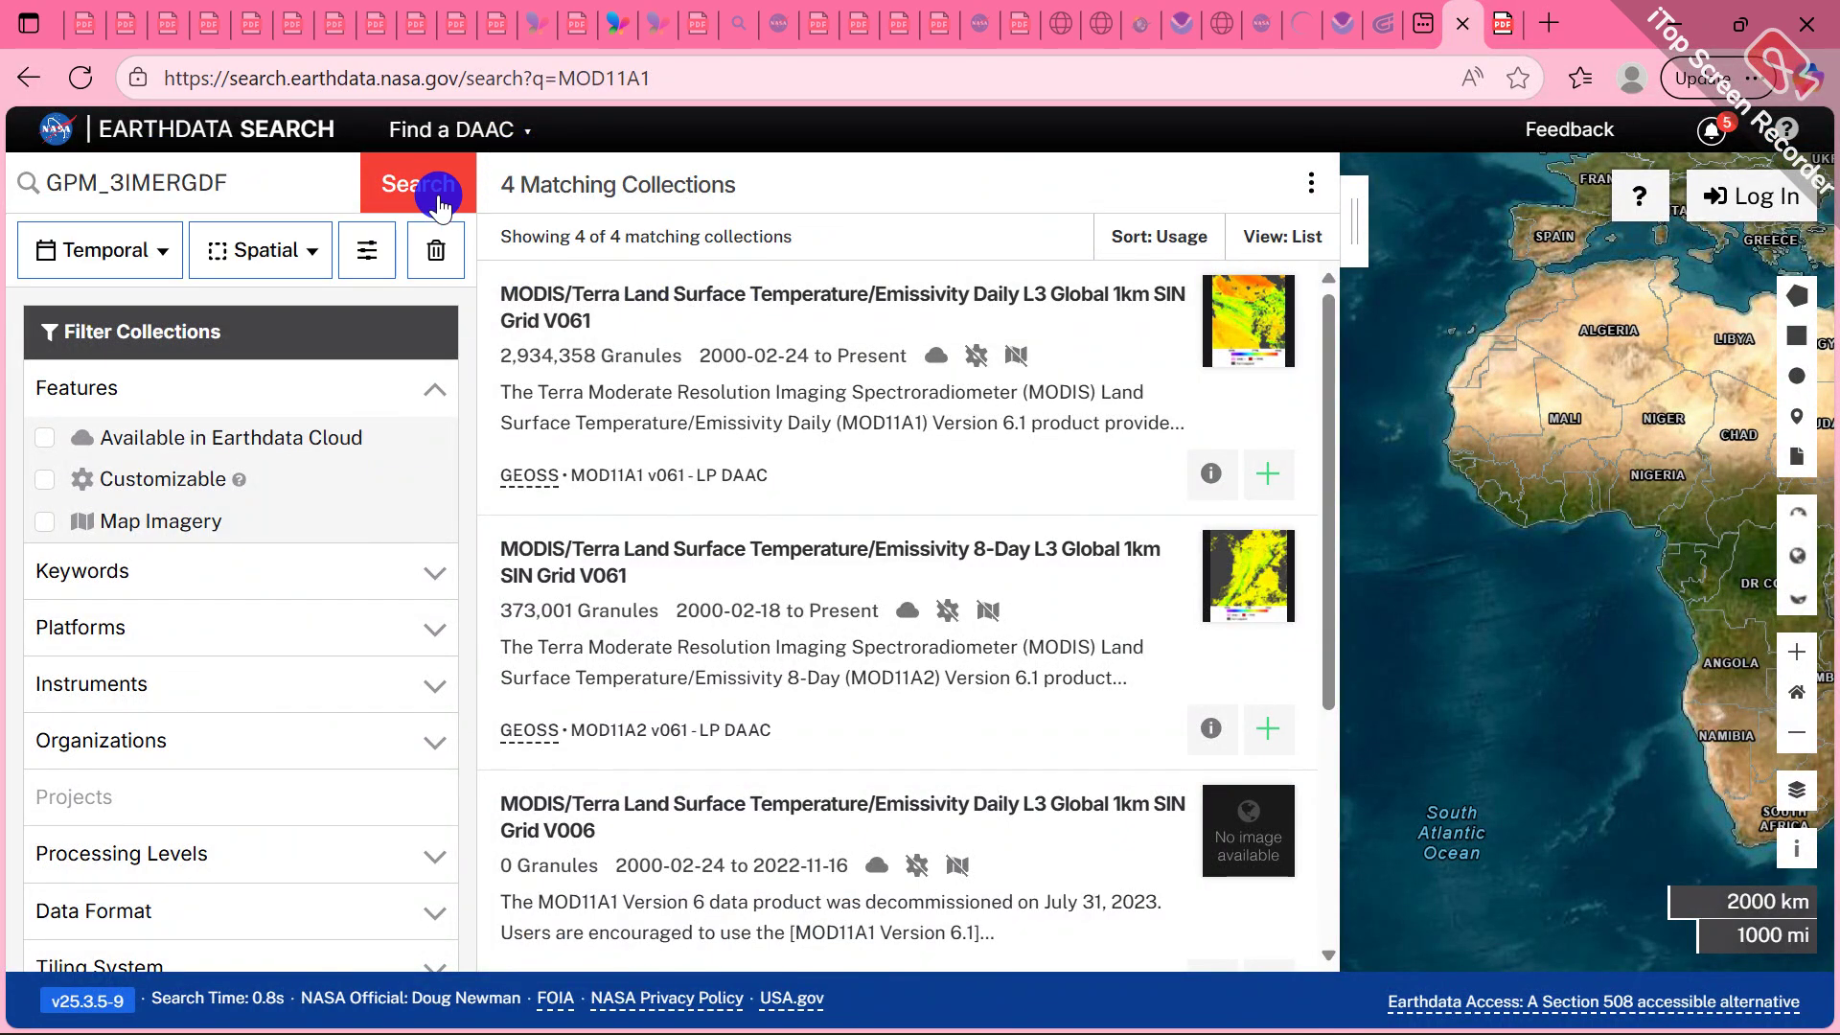
pyautogui.click(420, 192)
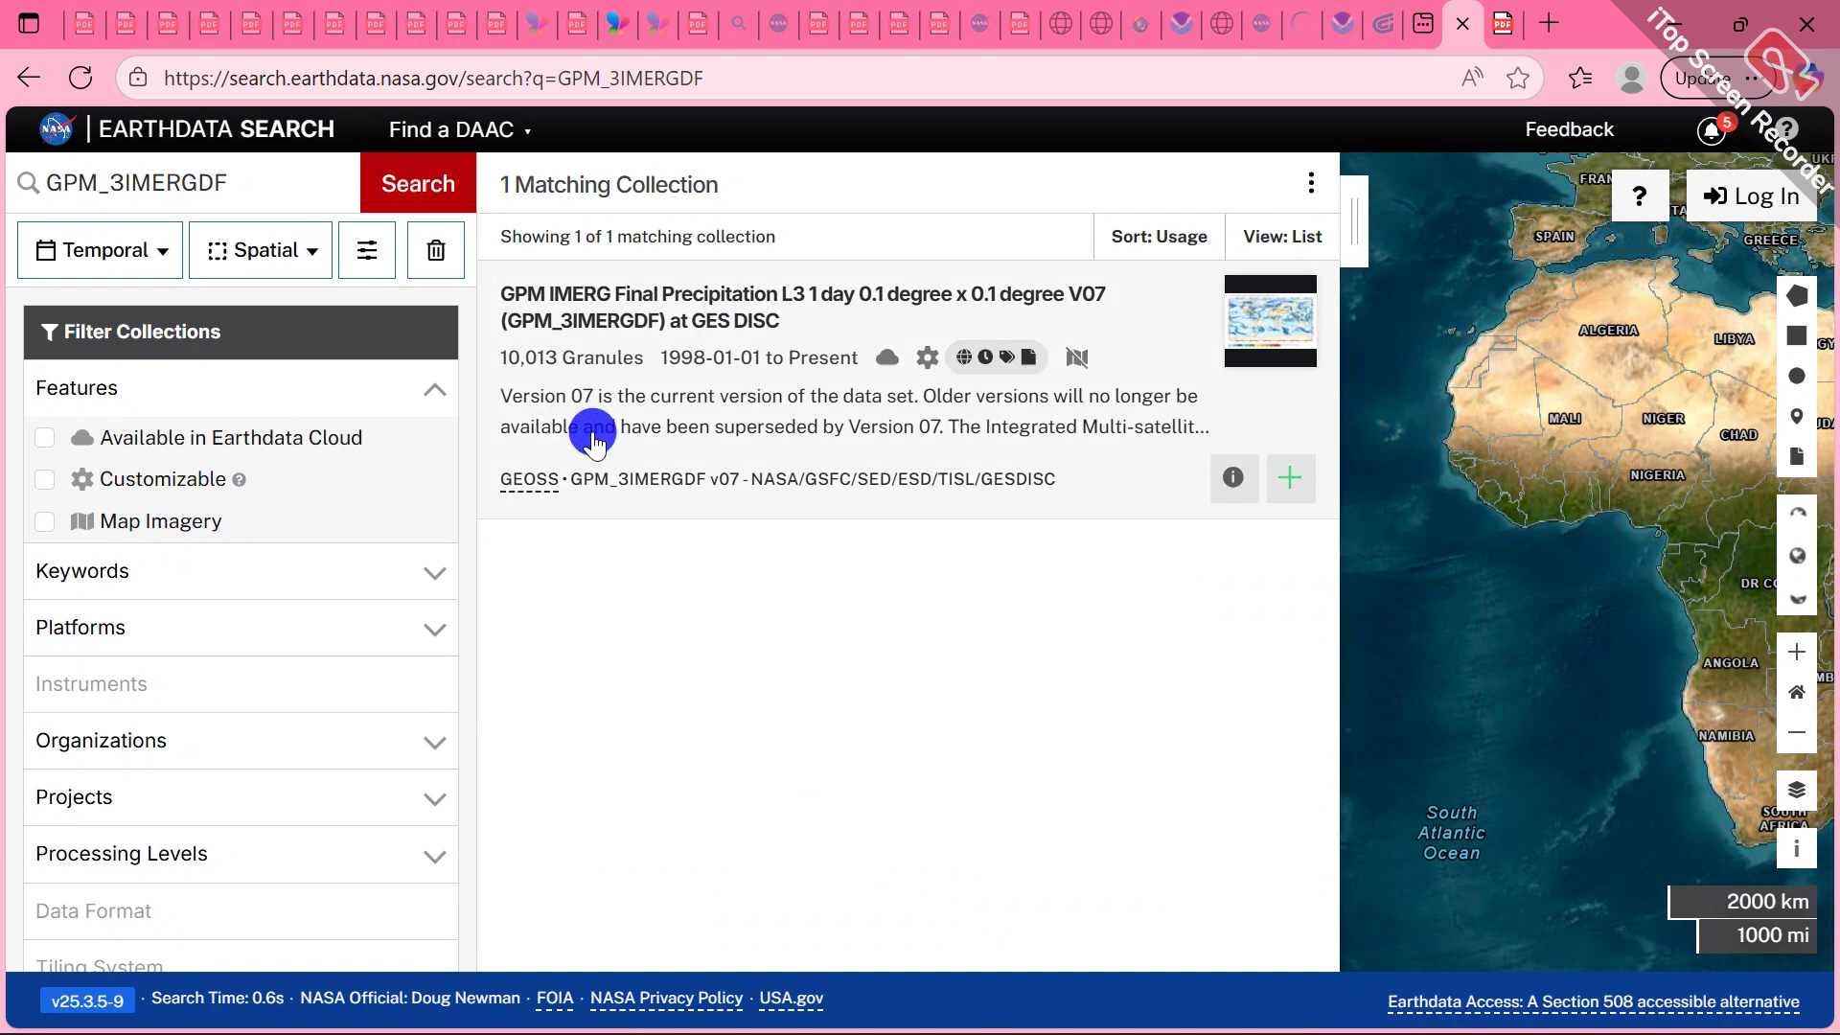
pyautogui.click(151, 253)
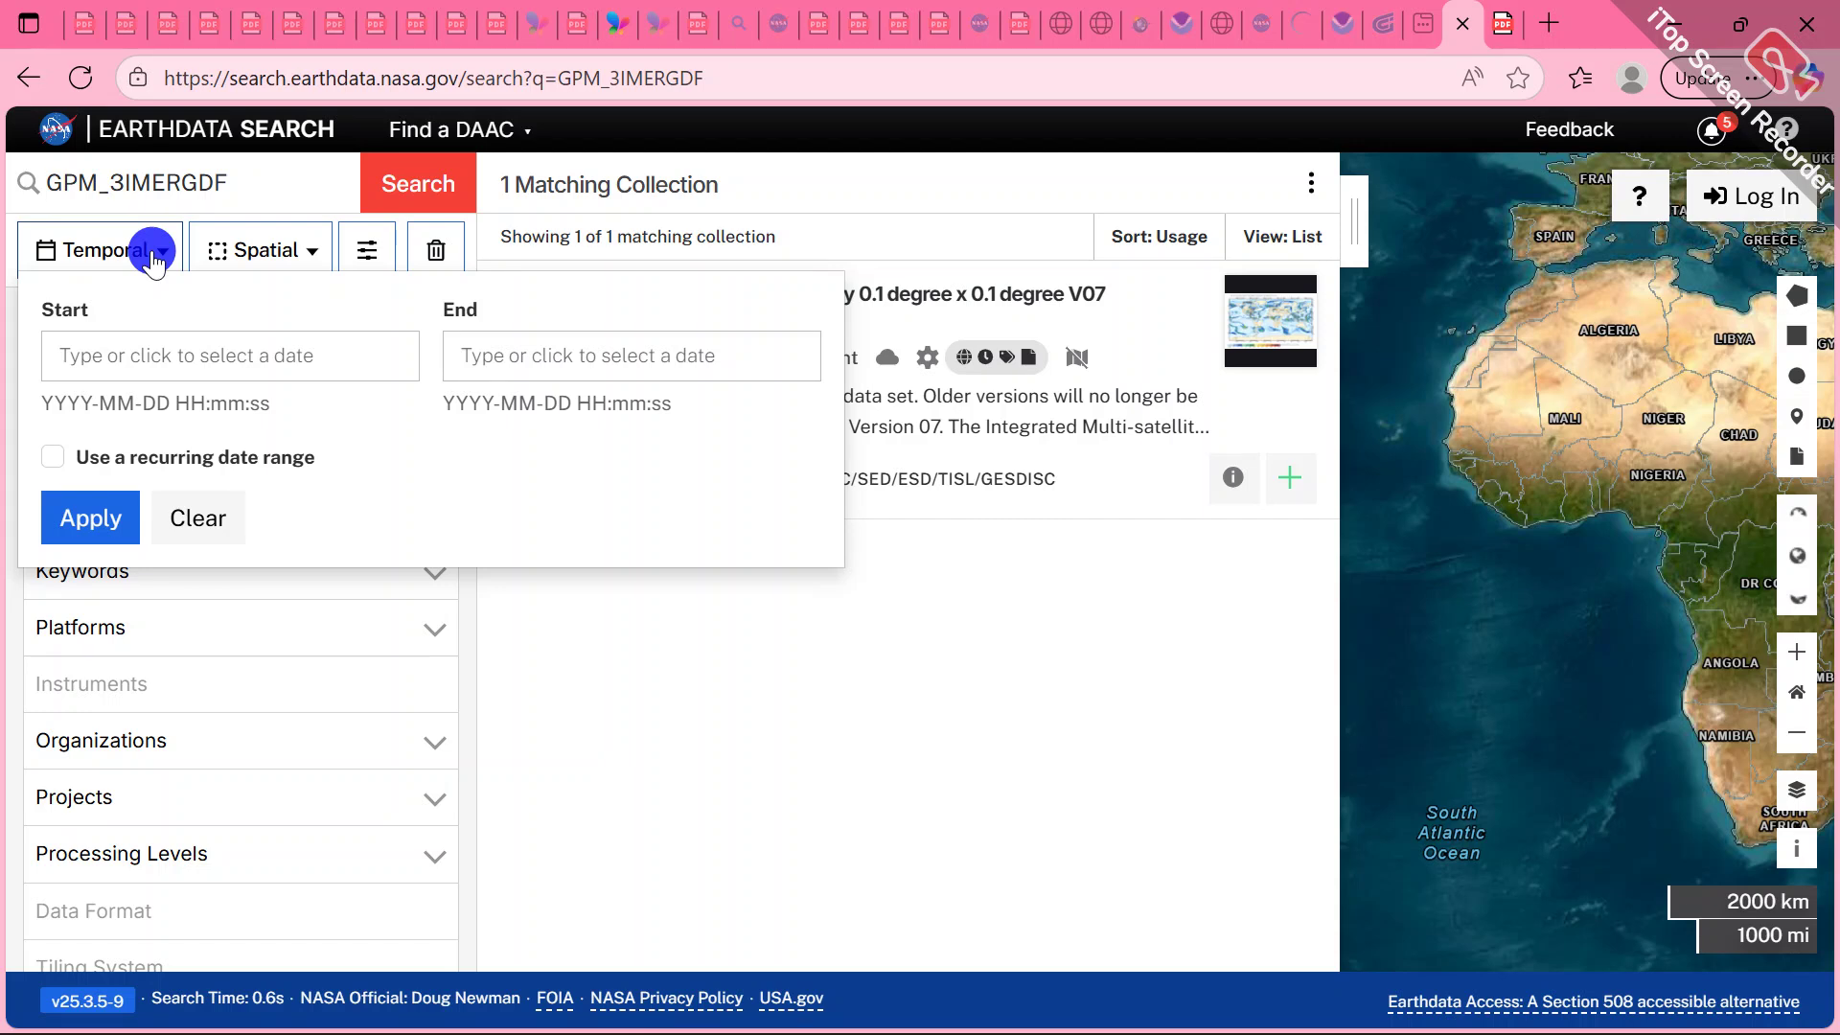
pyautogui.click(87, 350)
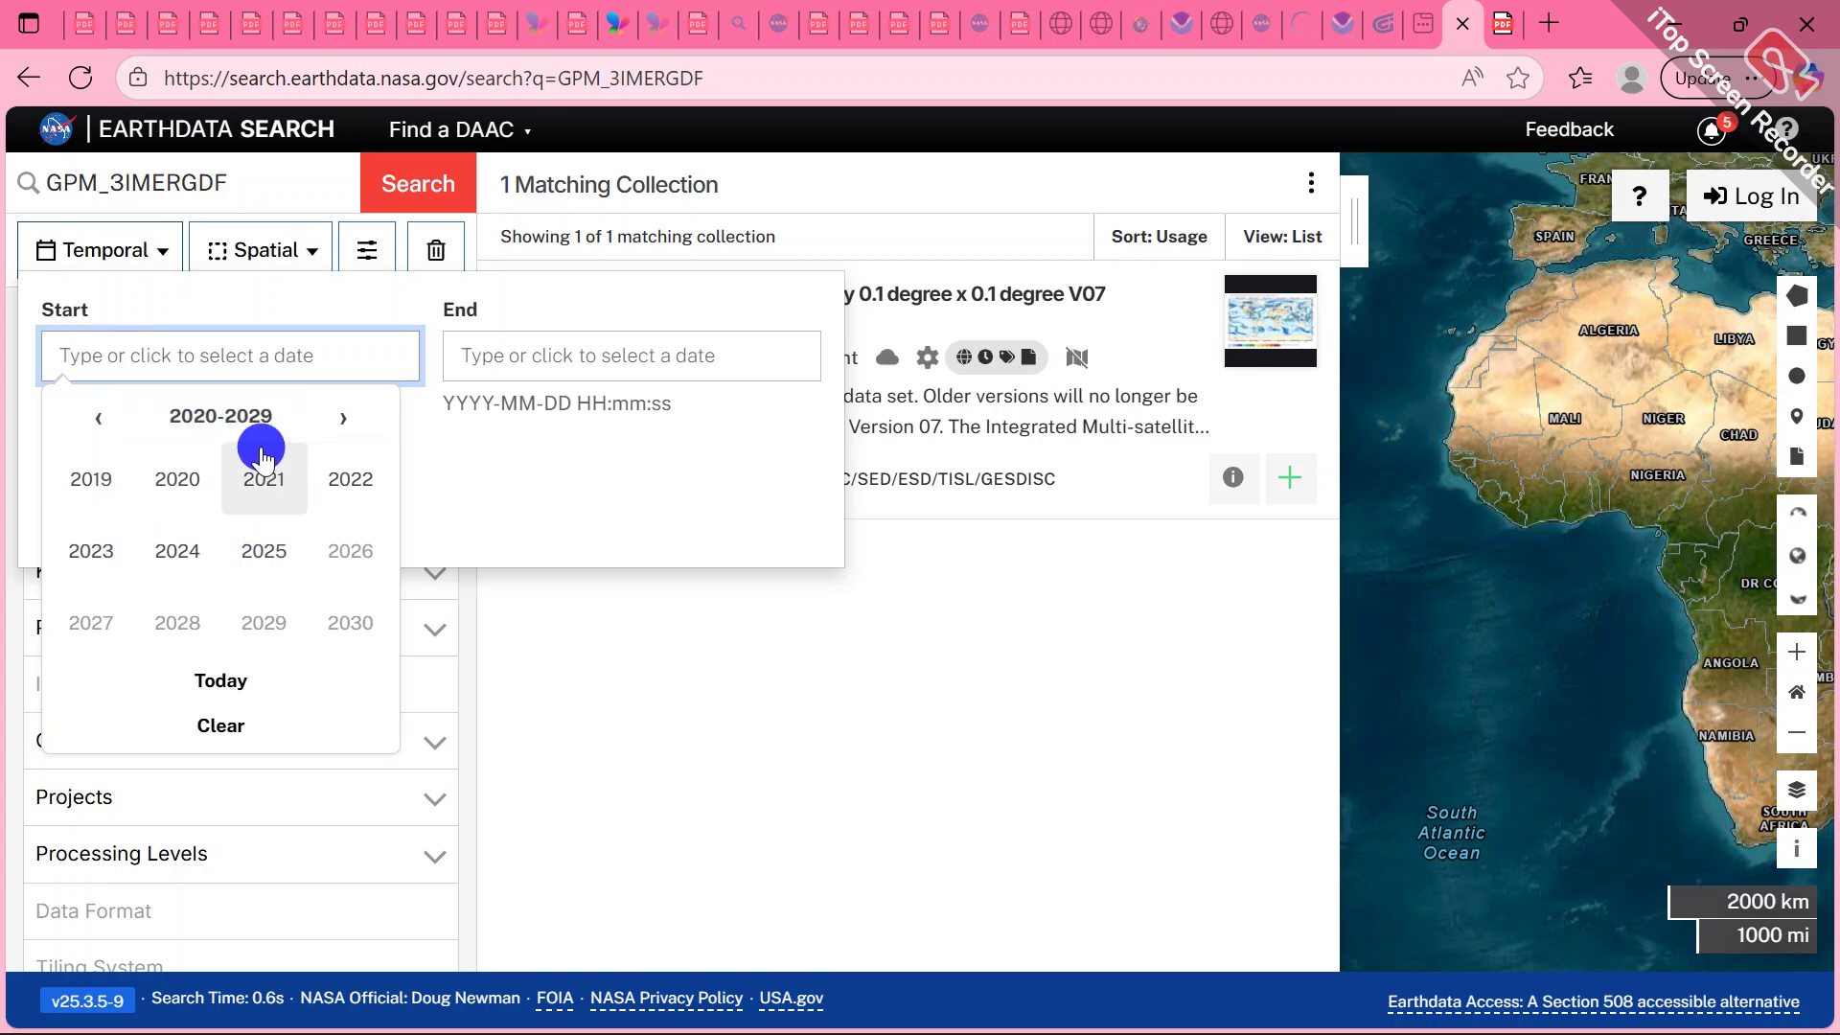
pyautogui.click(103, 424)
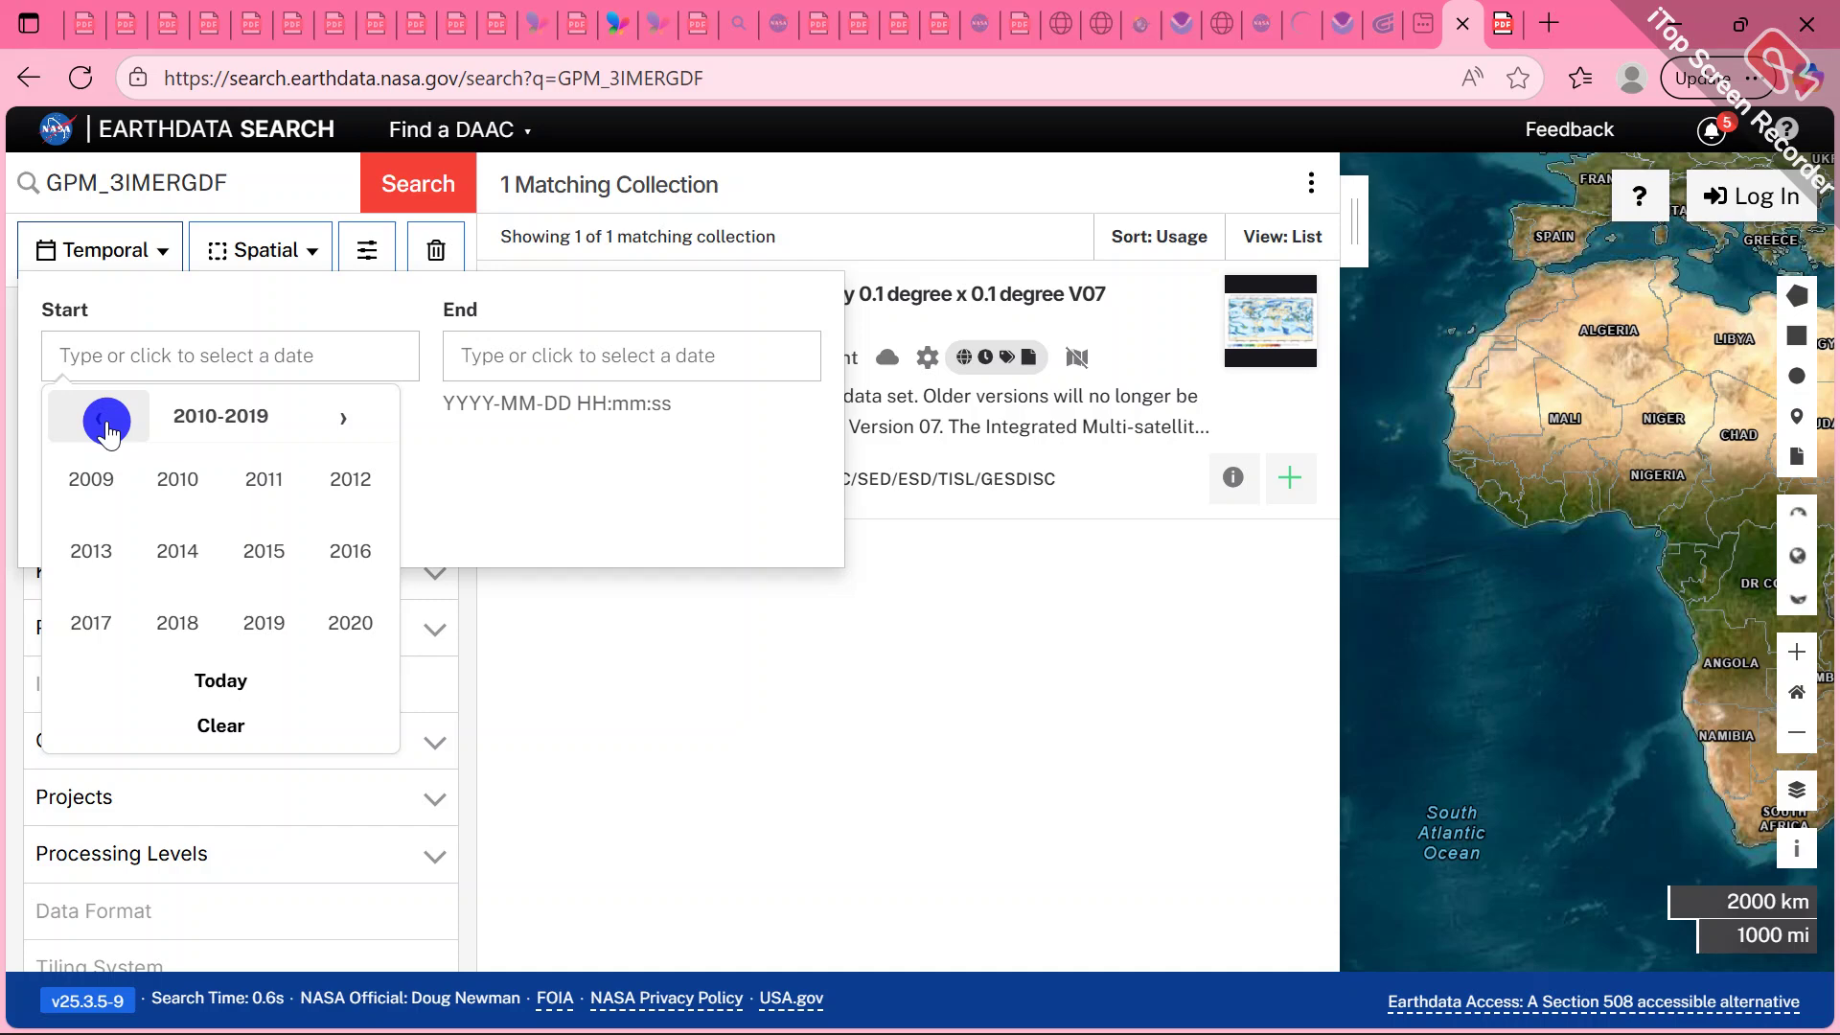
pyautogui.click(106, 421)
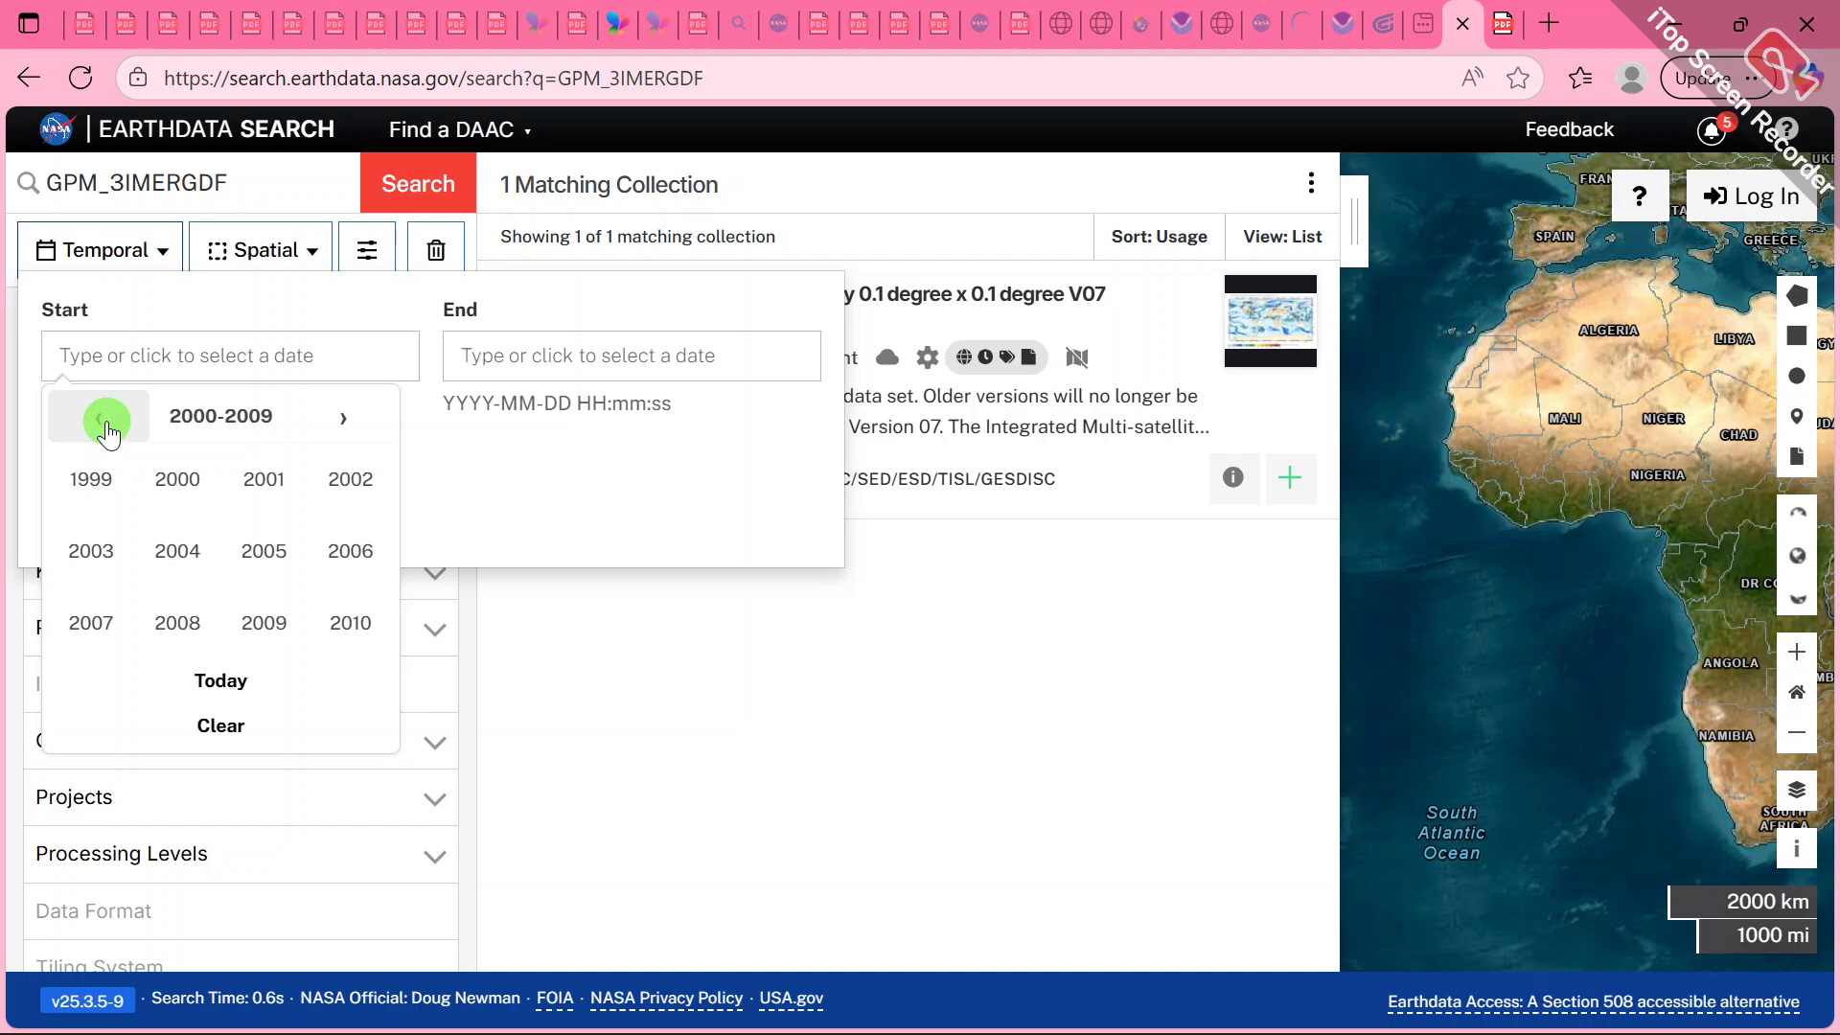
pyautogui.click(177, 496)
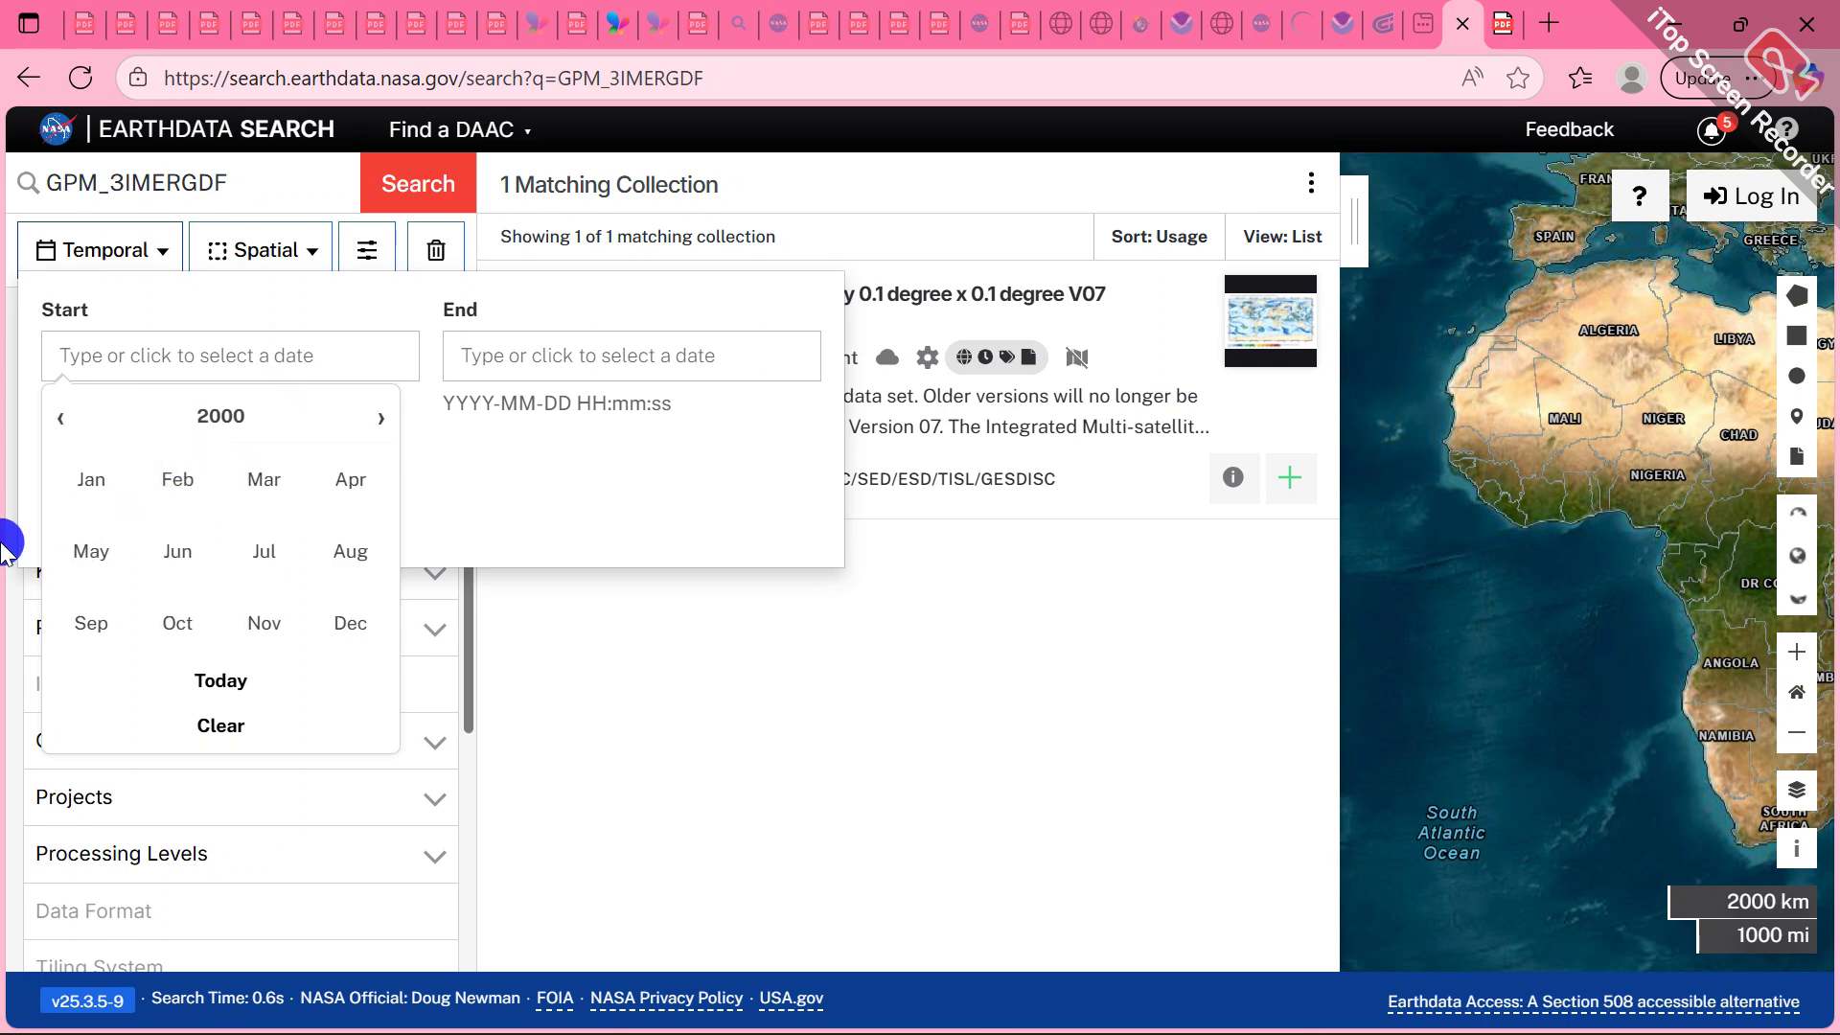
pyautogui.click(108, 489)
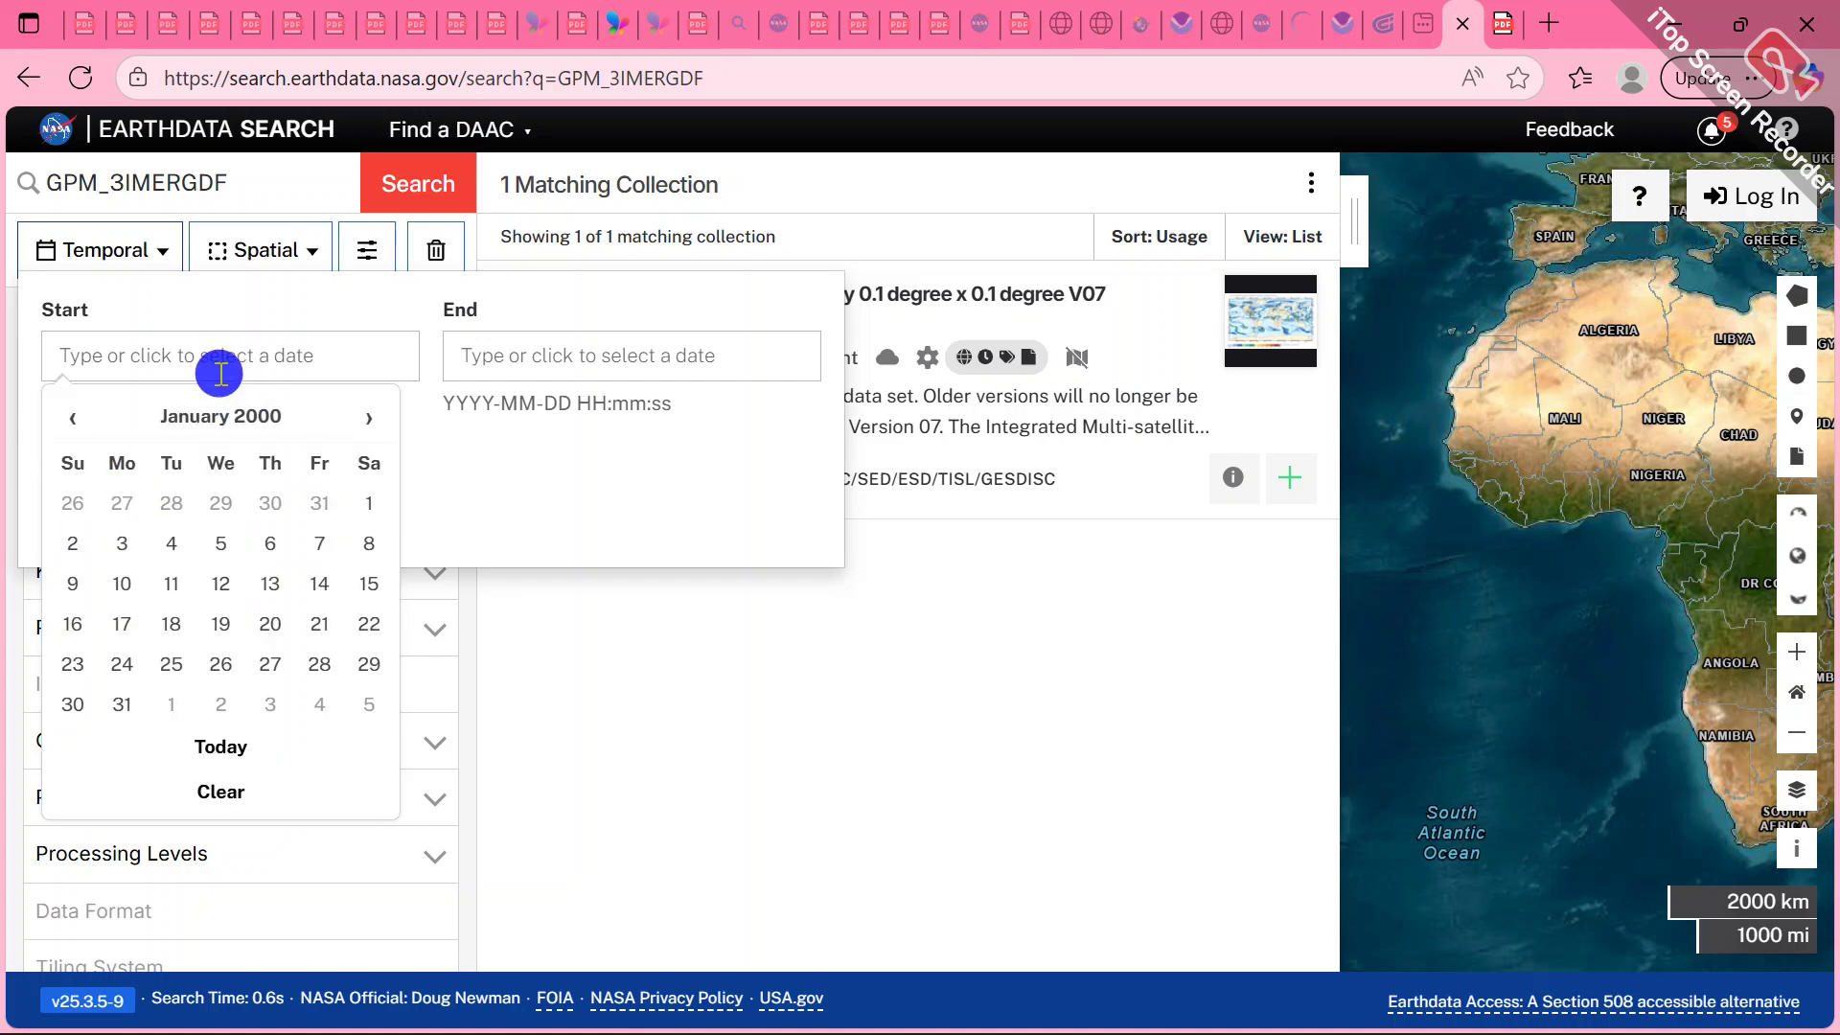
pyautogui.click(128, 357)
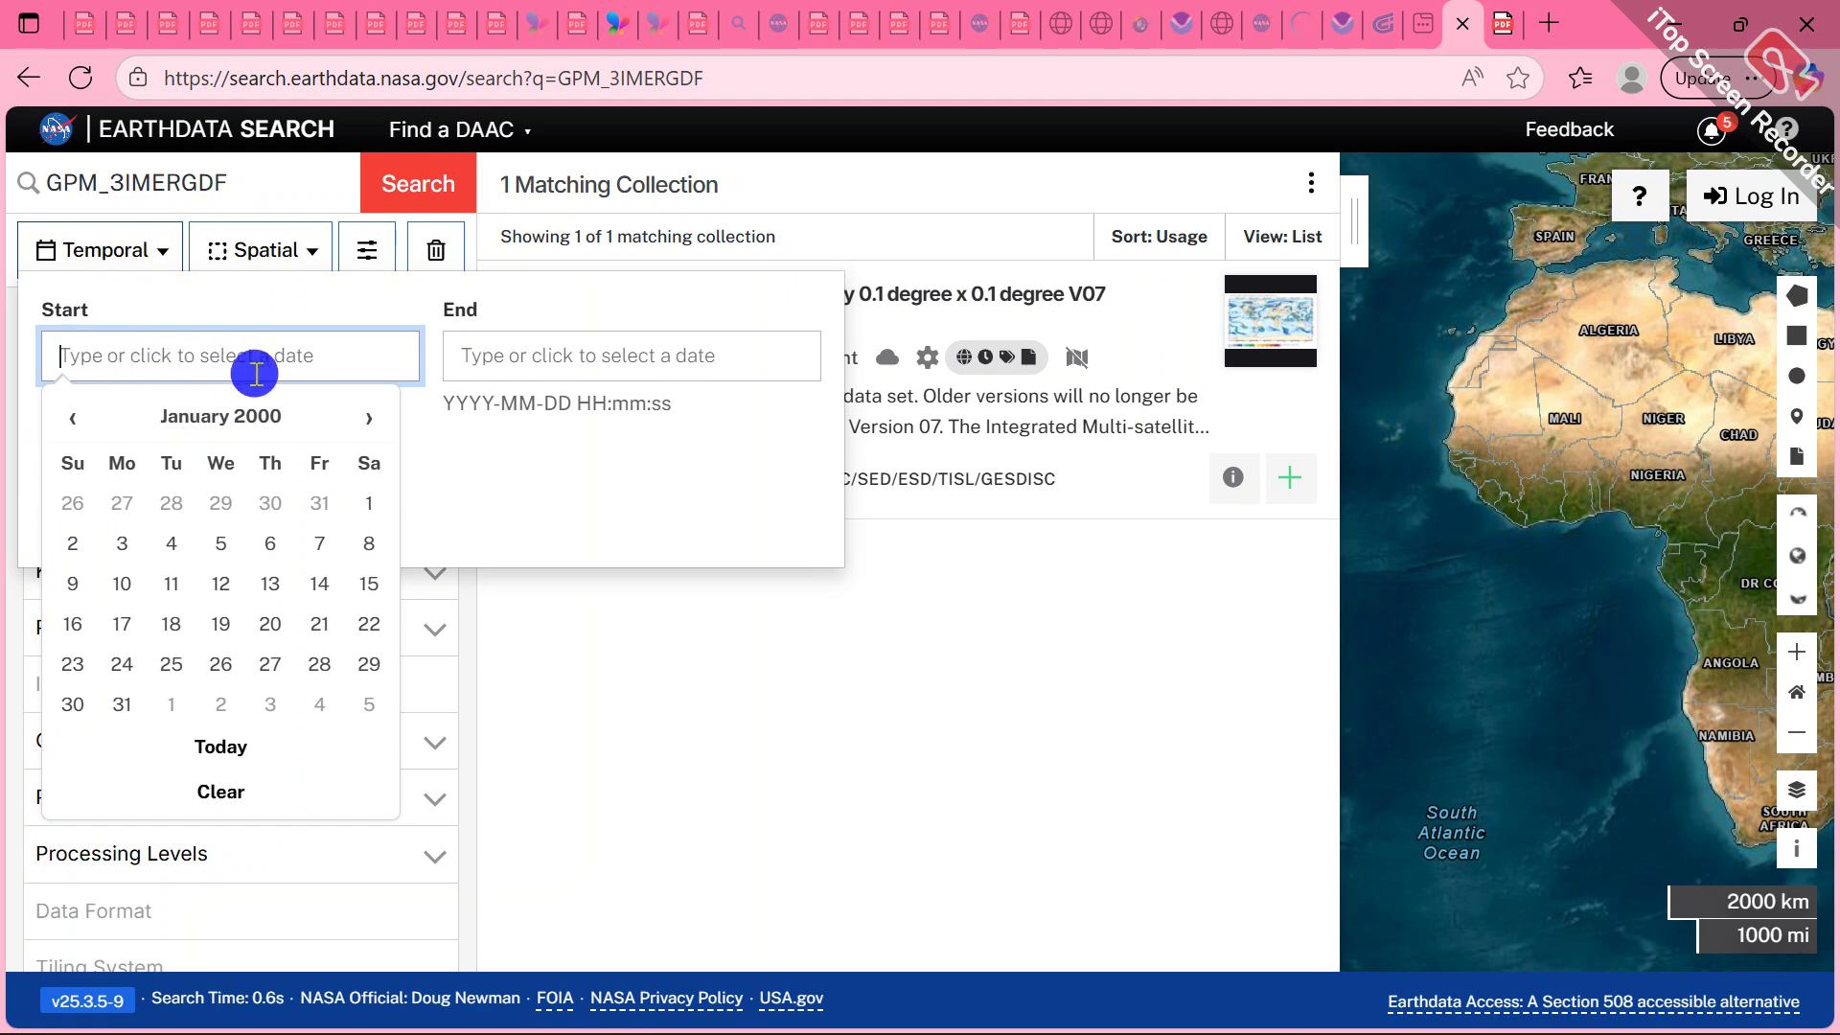
pyautogui.click(373, 507)
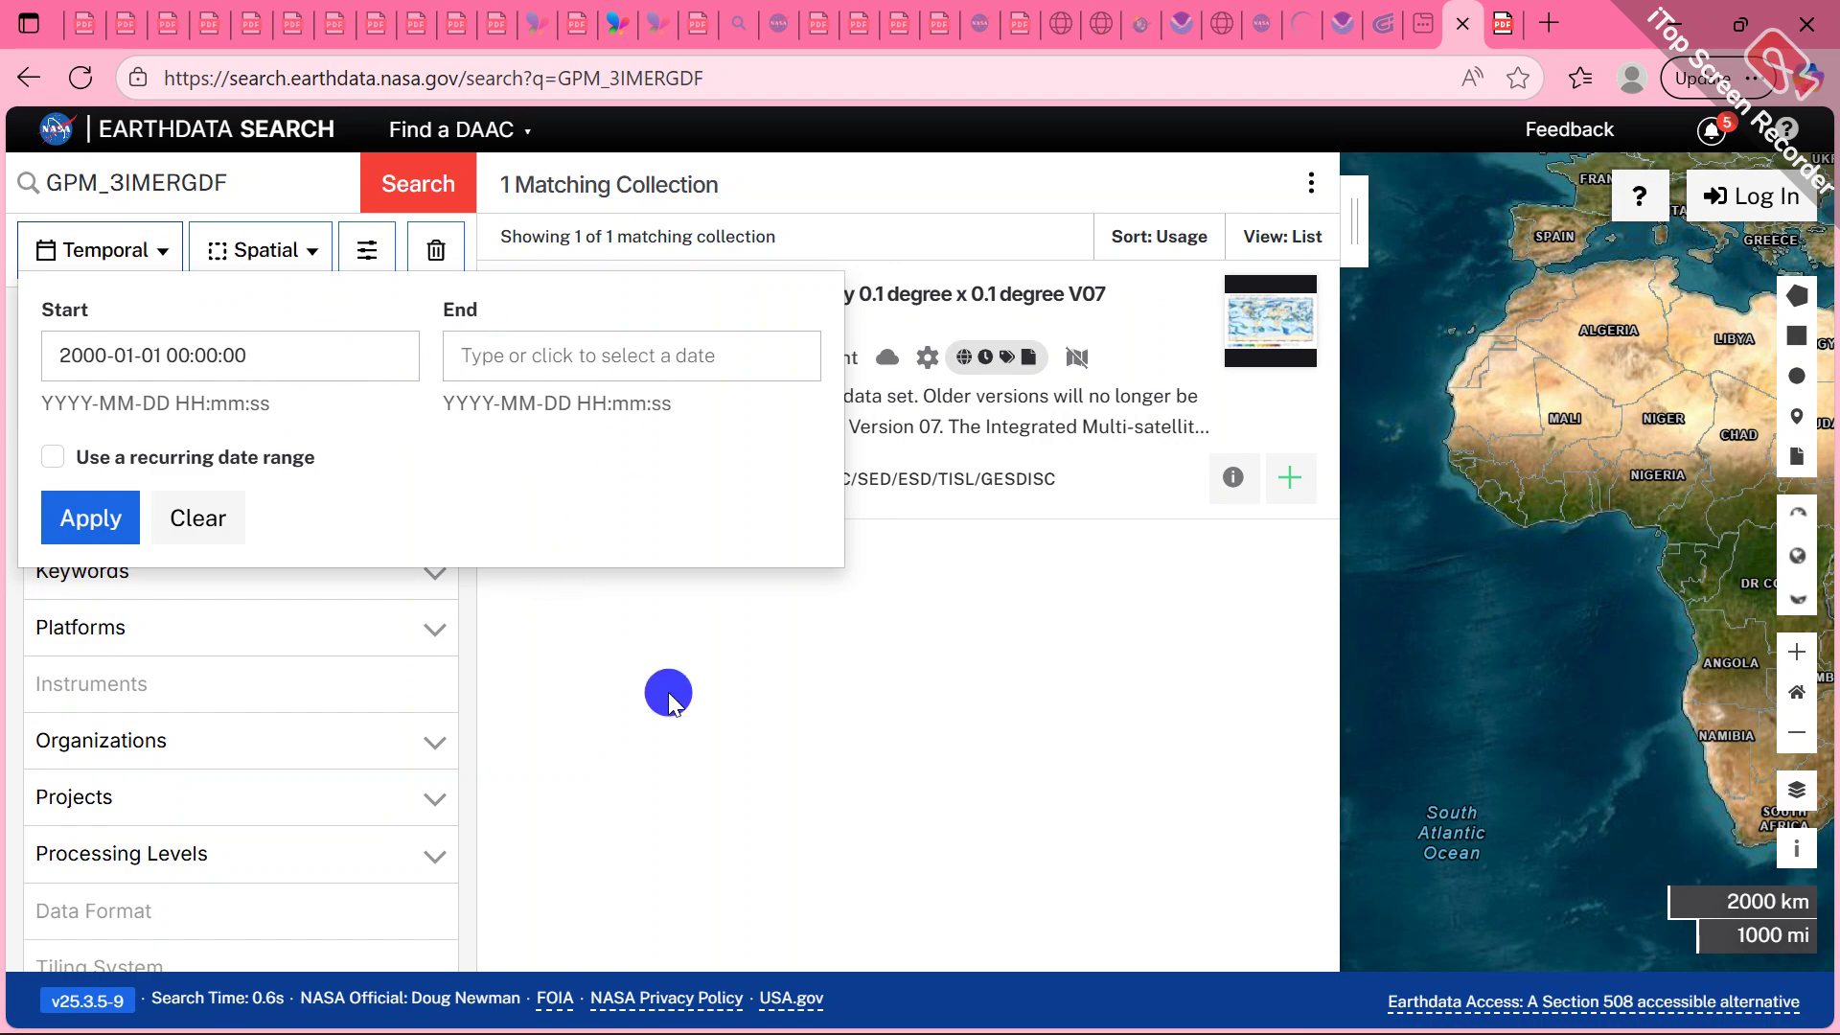
pyautogui.click(668, 699)
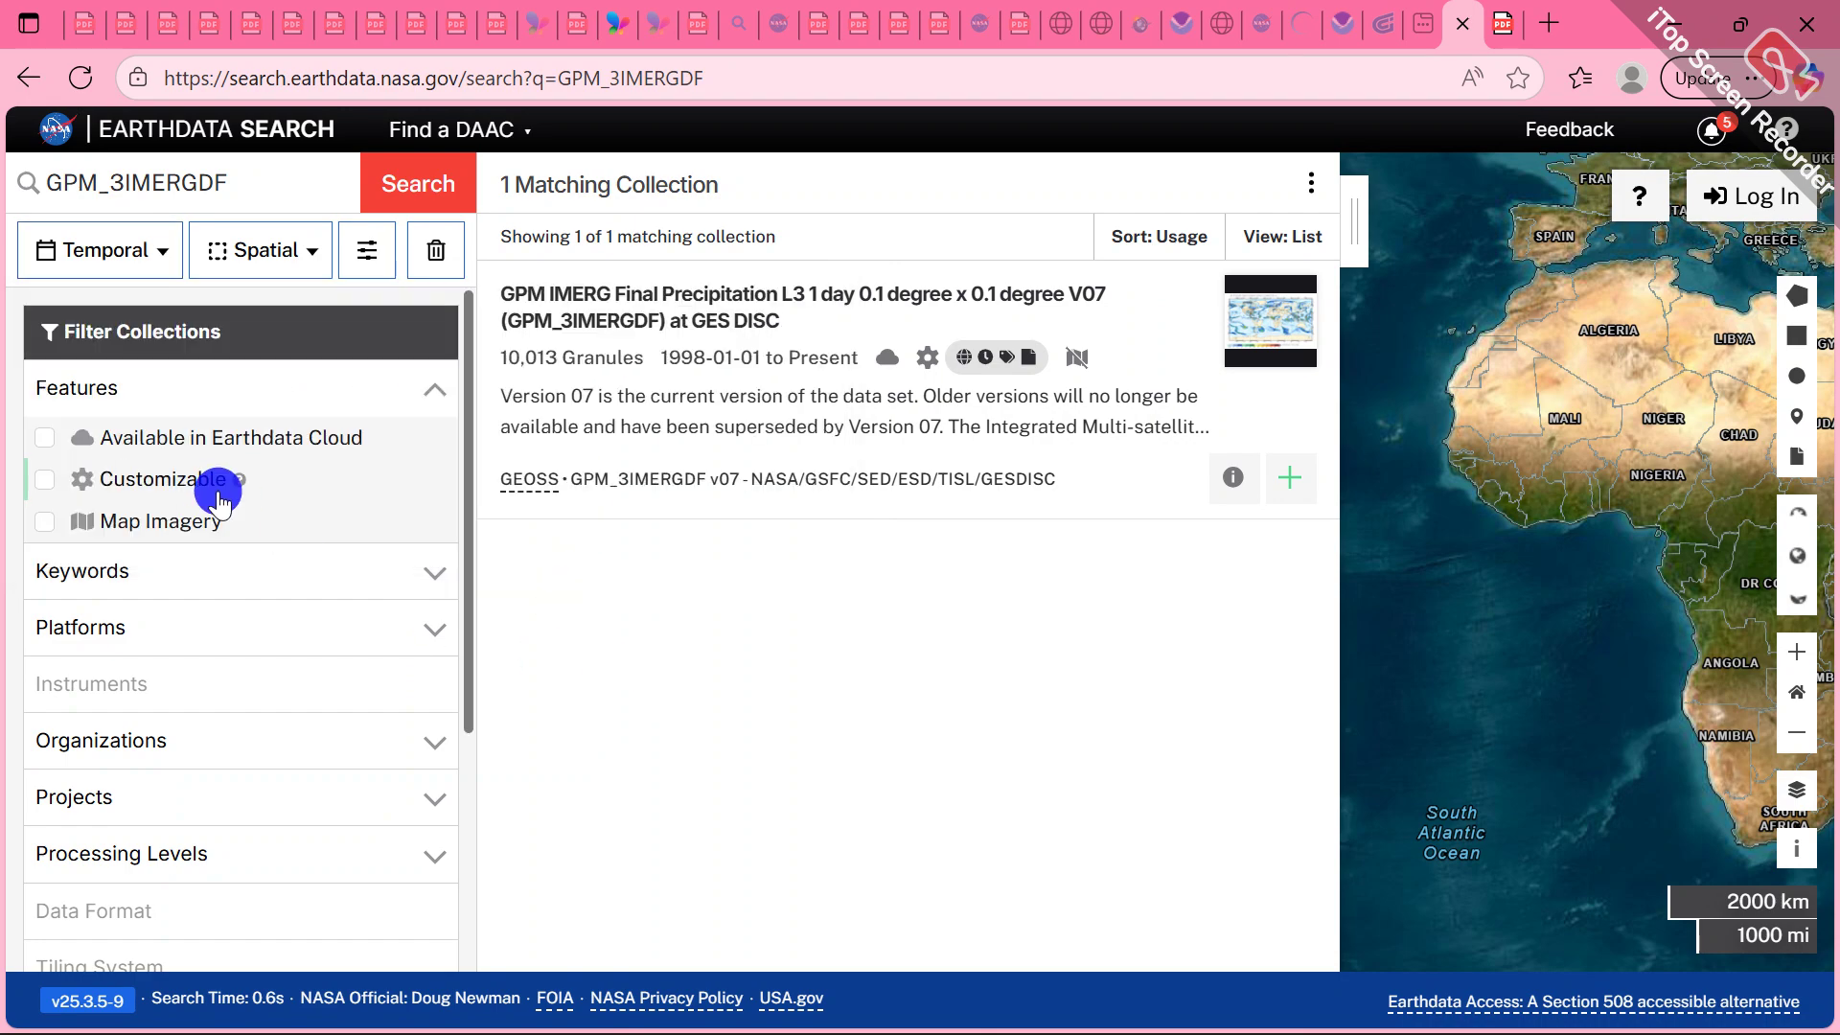
# Try the Map Imagery filter, clear it again, and examine the other collection filter categories with Platforms expanded
pyautogui.click(44, 523)
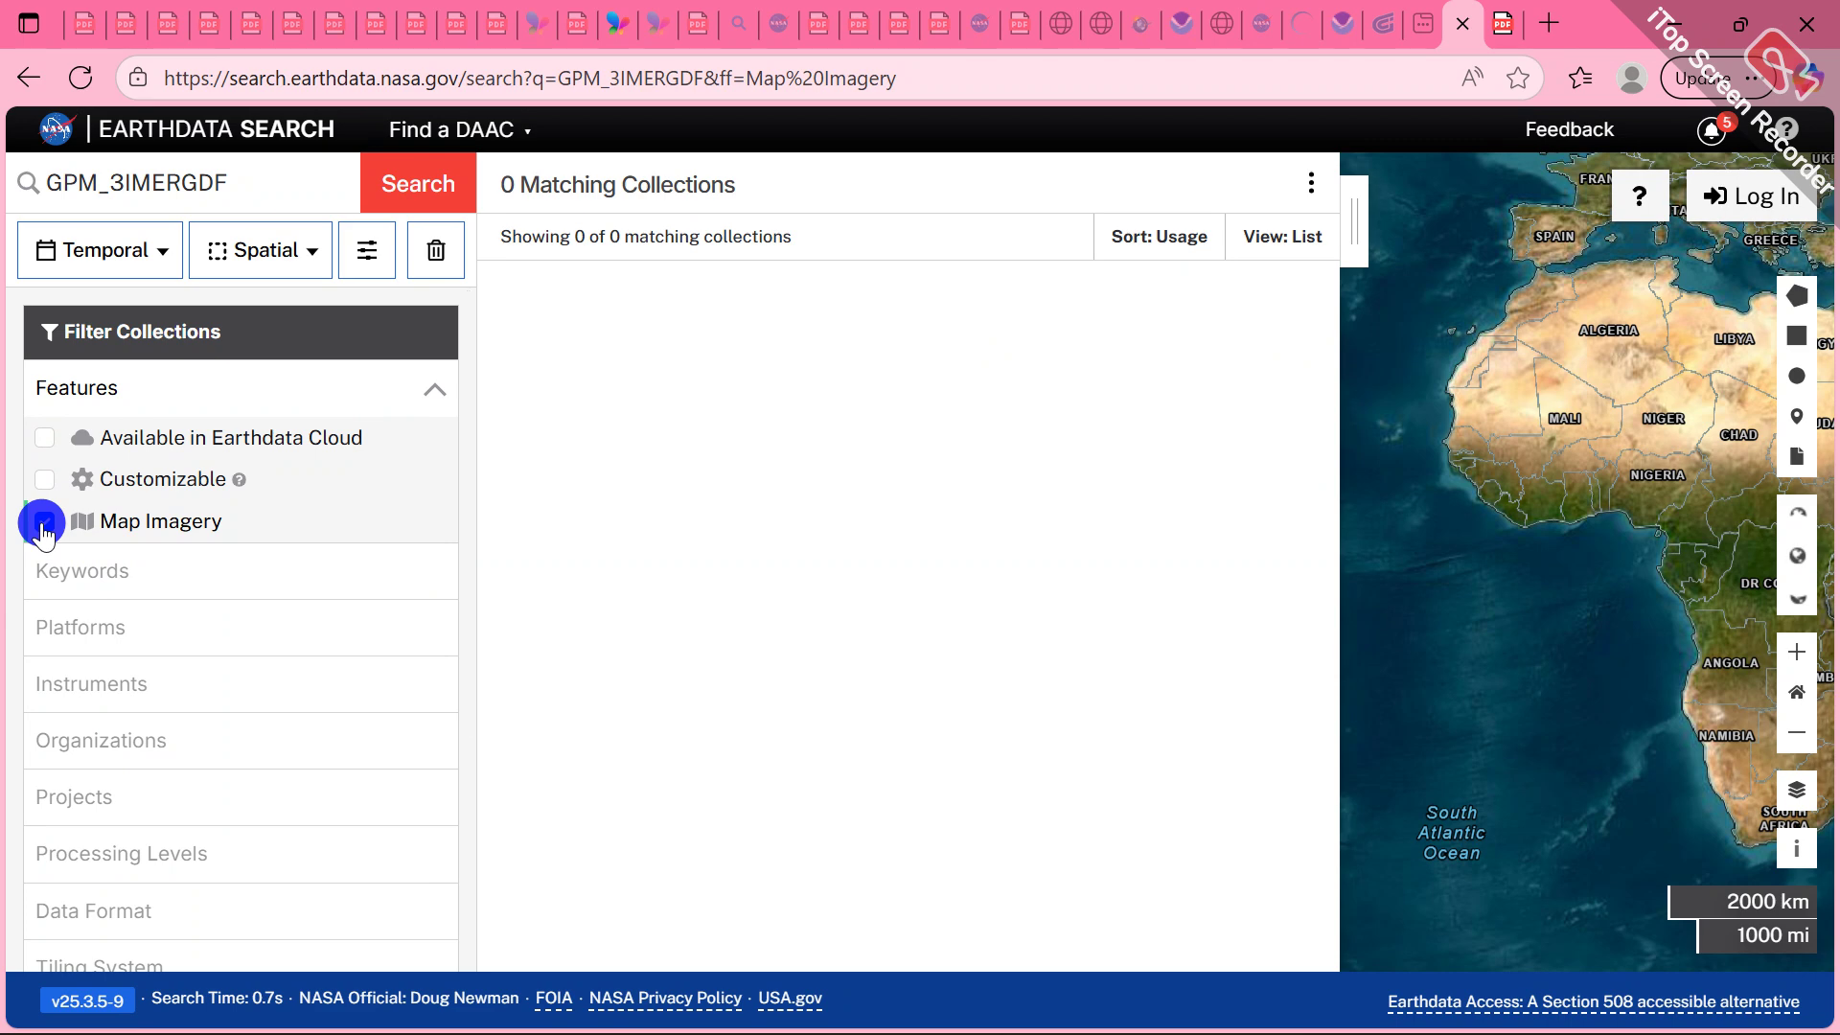
pyautogui.click(44, 522)
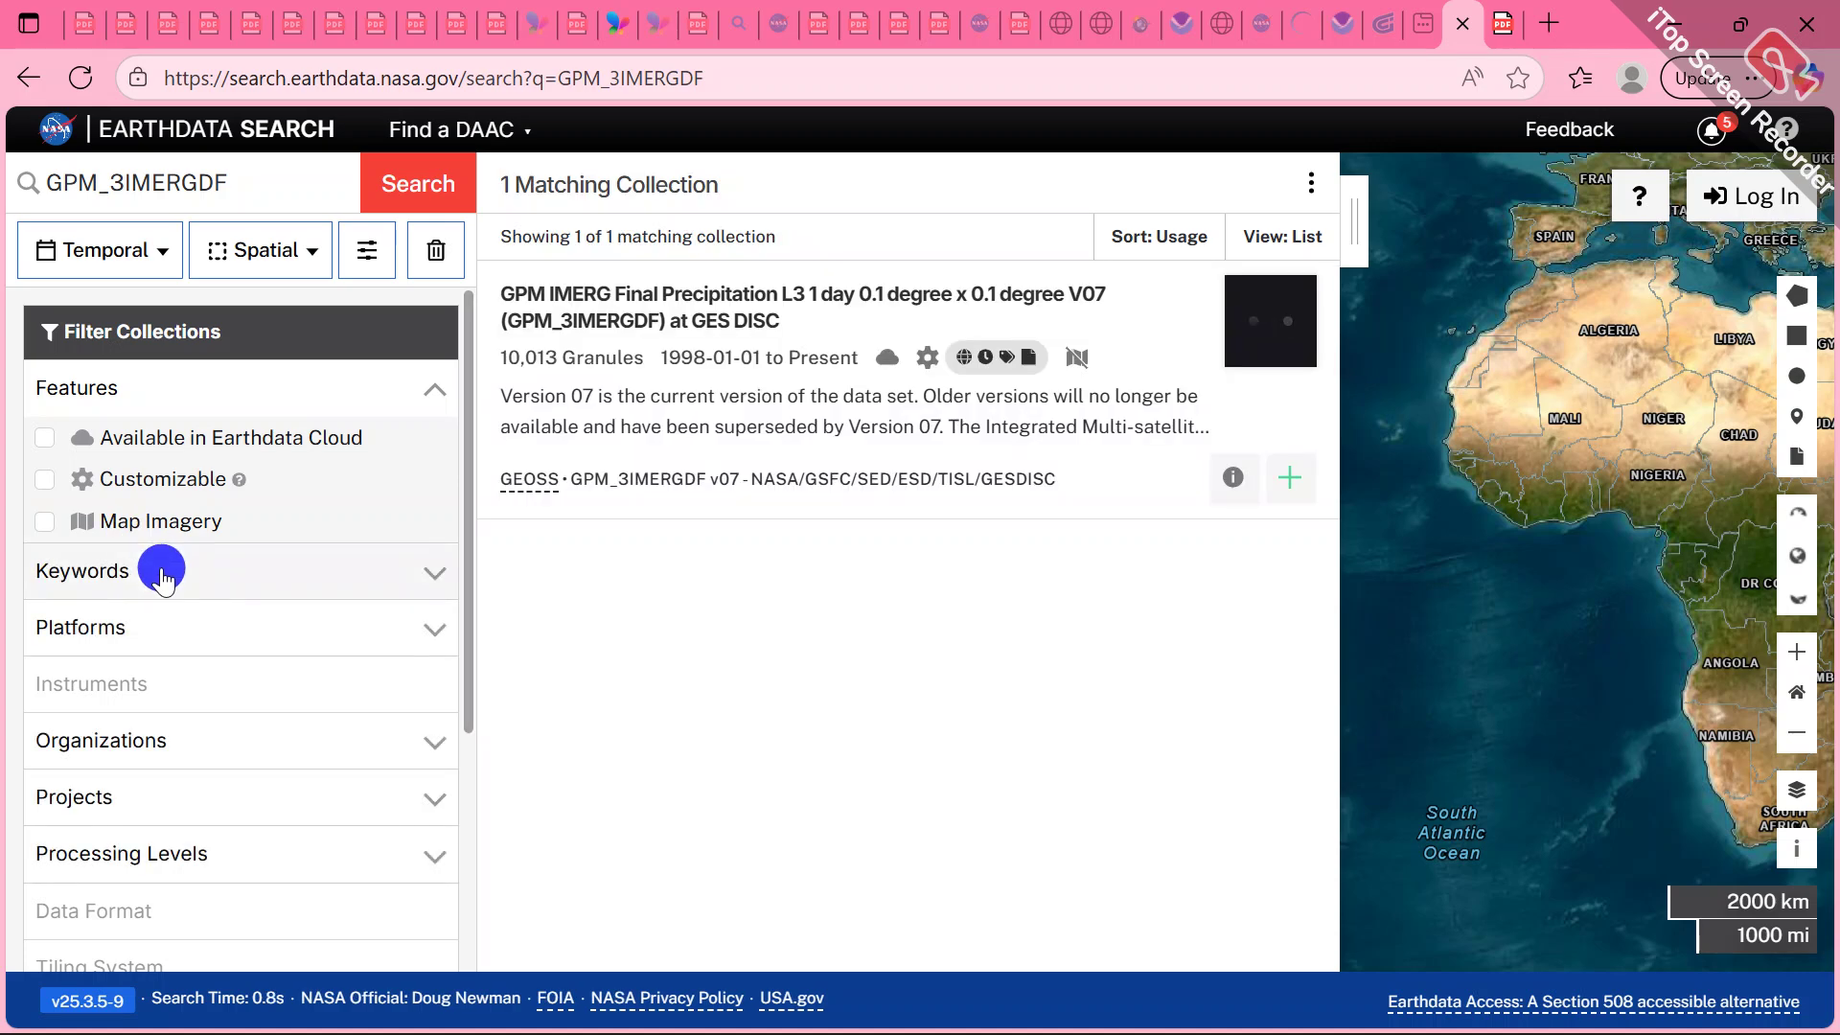
pyautogui.scroll(-5, 89, 633)
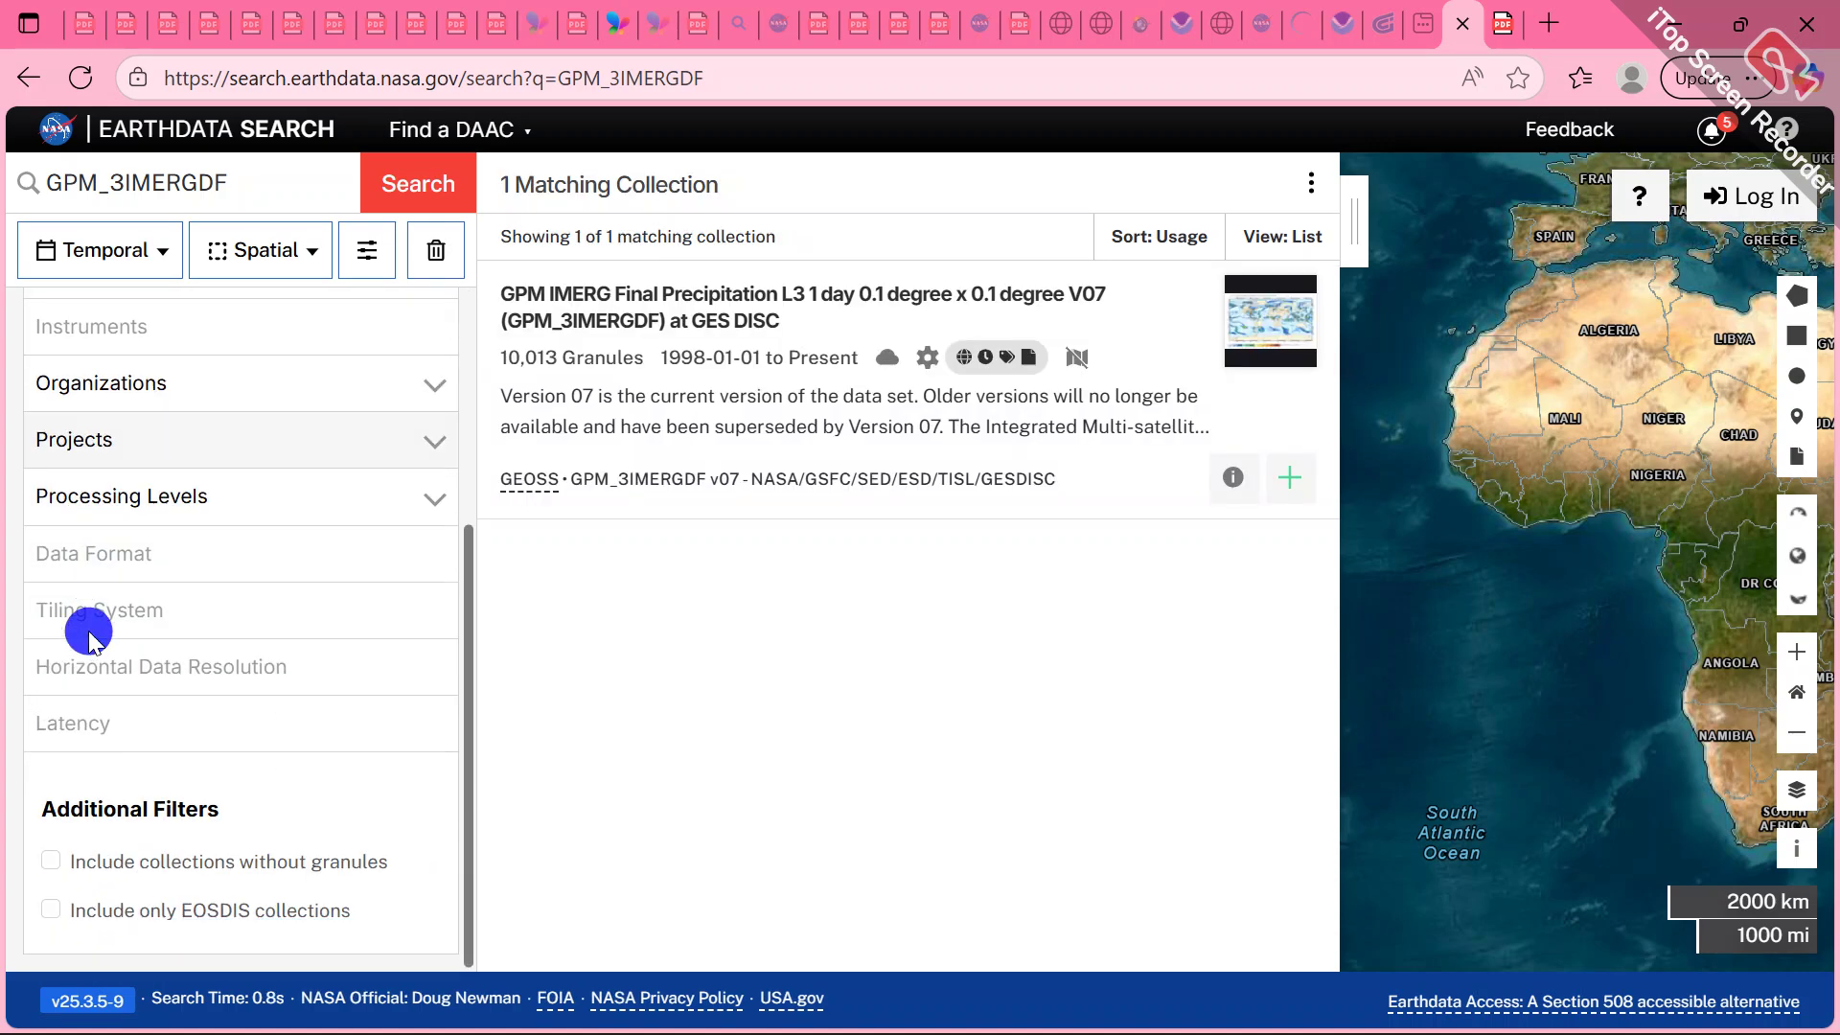
pyautogui.scroll(5, 88, 632)
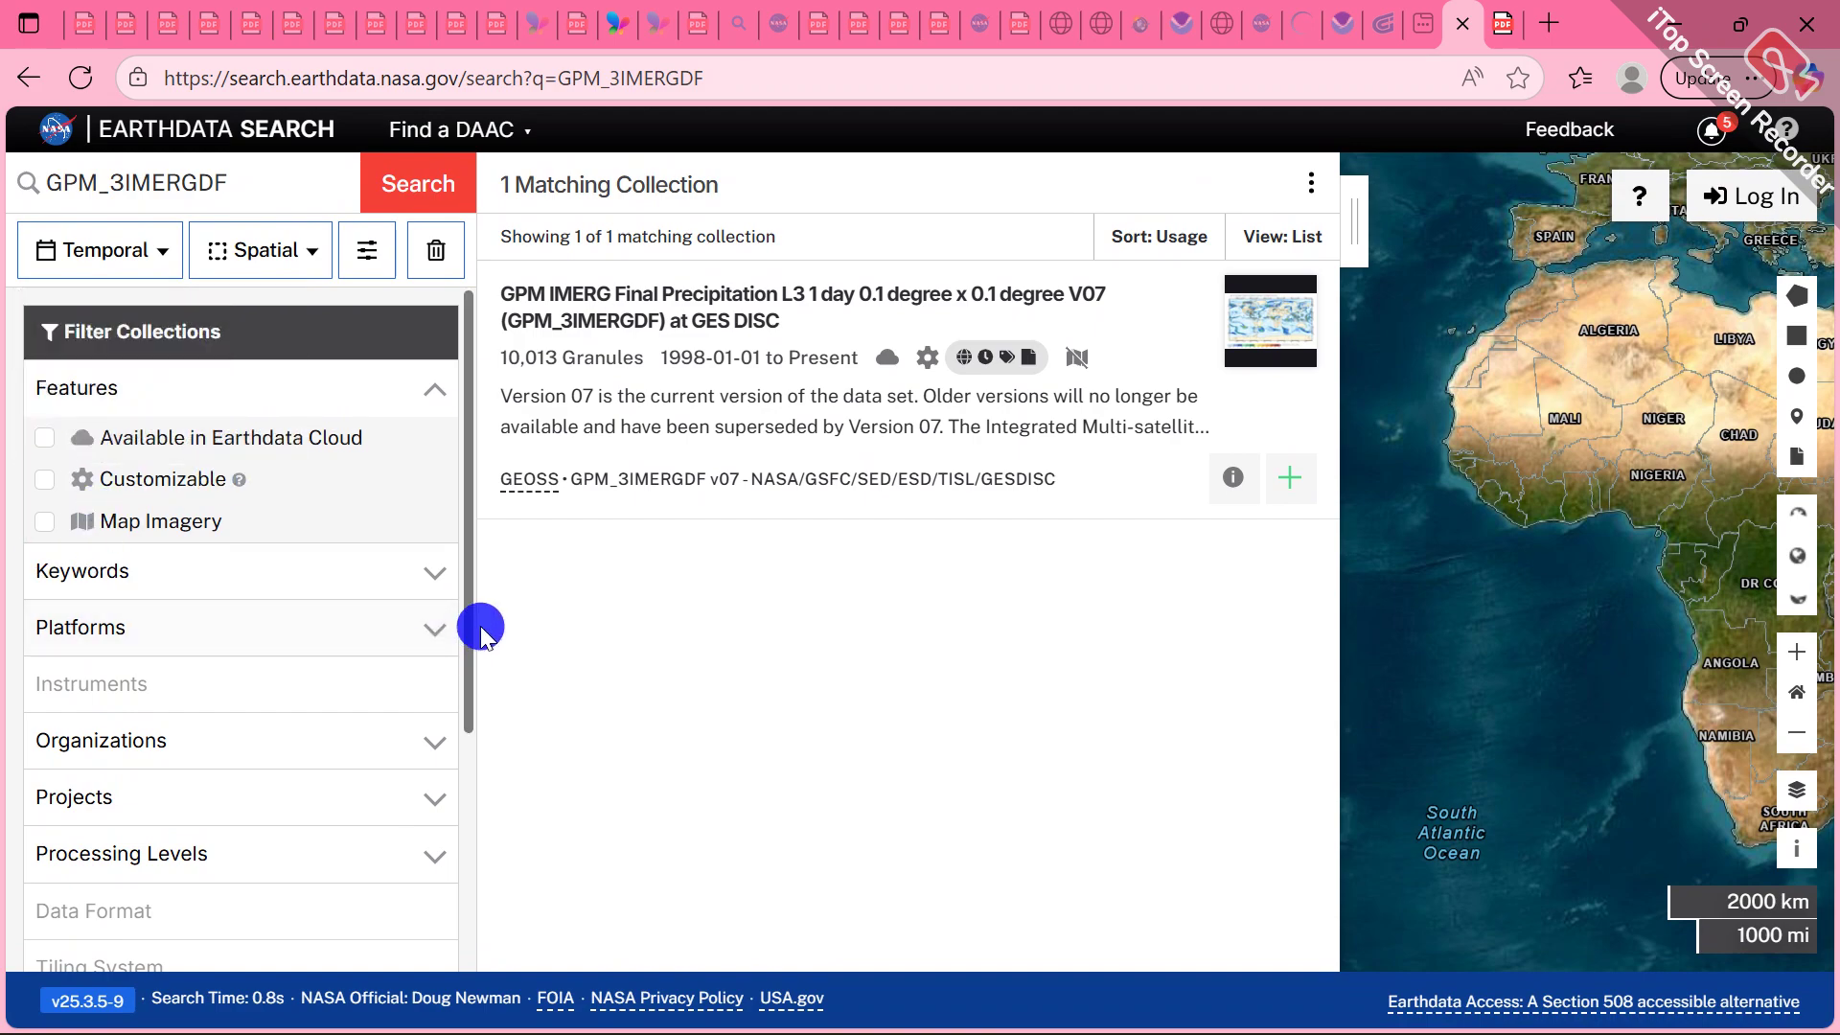
pyautogui.click(431, 626)
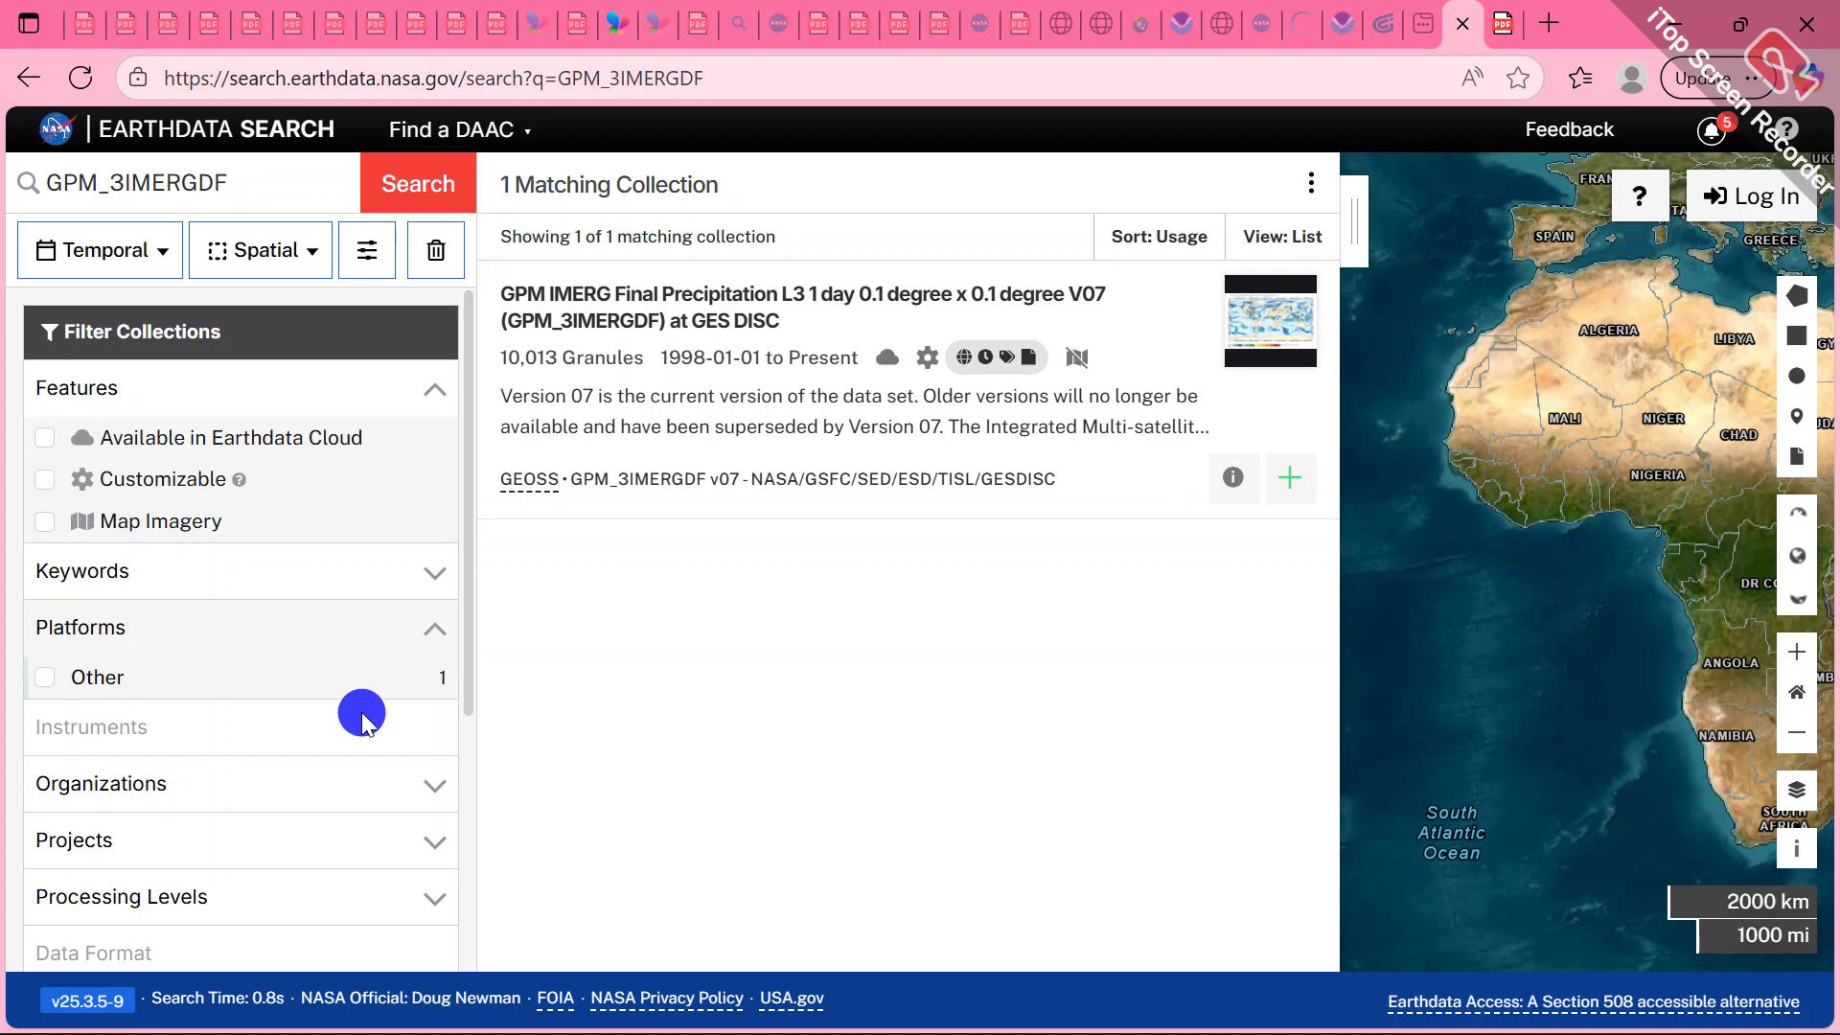
pyautogui.scroll(-3, 354, 745)
pyautogui.scroll(-3, 352, 744)
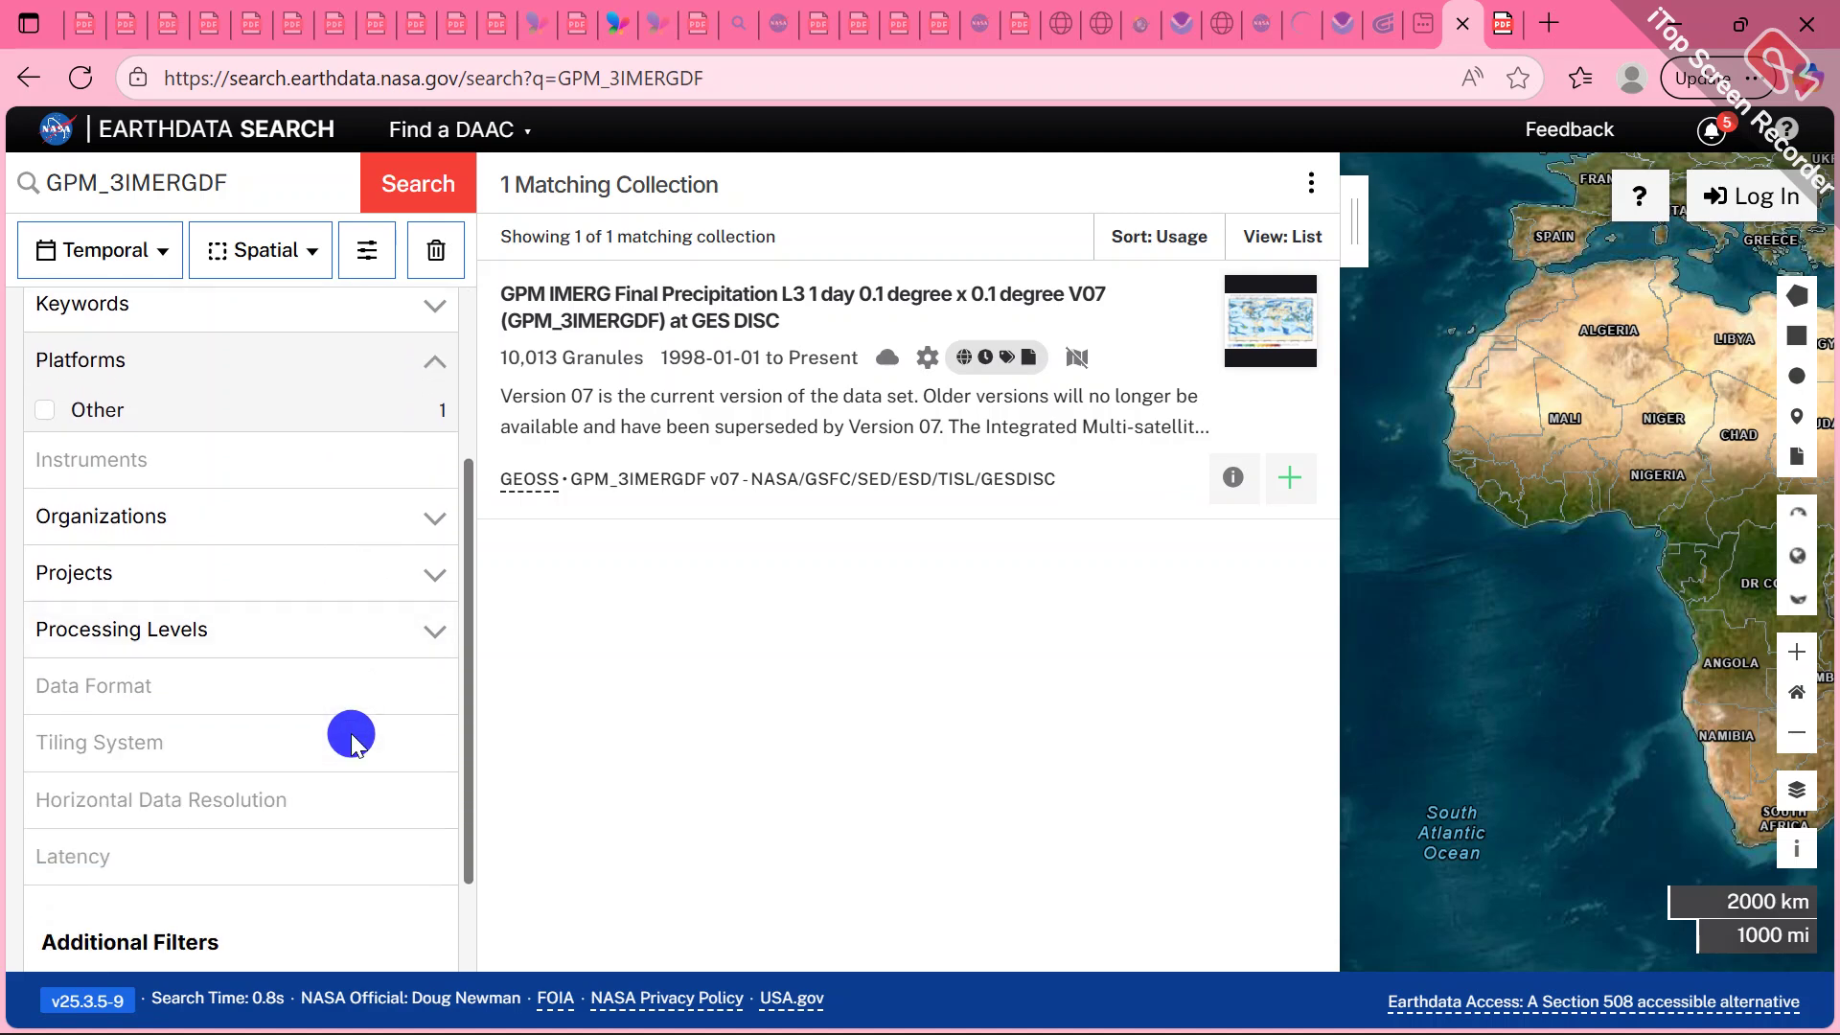
pyautogui.scroll(-2, 238, 627)
pyautogui.scroll(5, 238, 631)
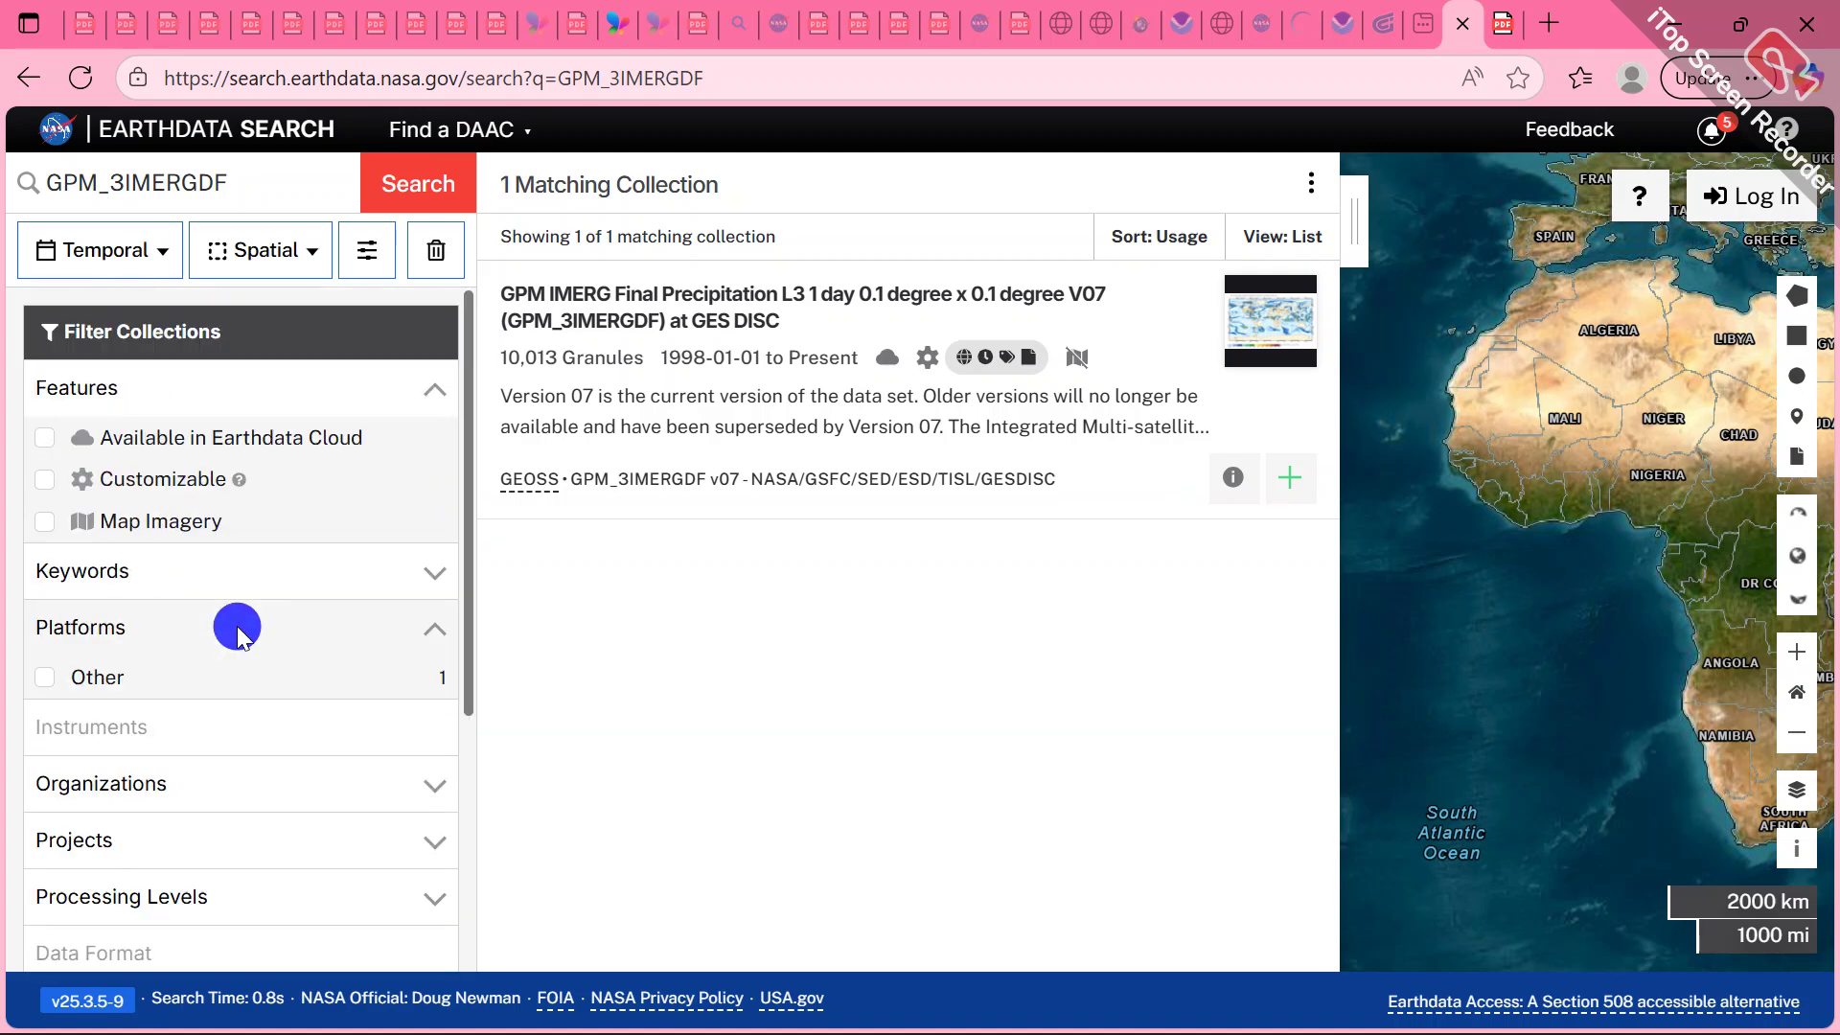
# Replace the search text with "Temperature" and choose the suggested Soil Temperatures keyword under Atmosphere > Atmospheric Radiation > Absorption
pyautogui.click(239, 183)
pyautogui.moveTo(235, 182); pyautogui.dragTo(34, 182)
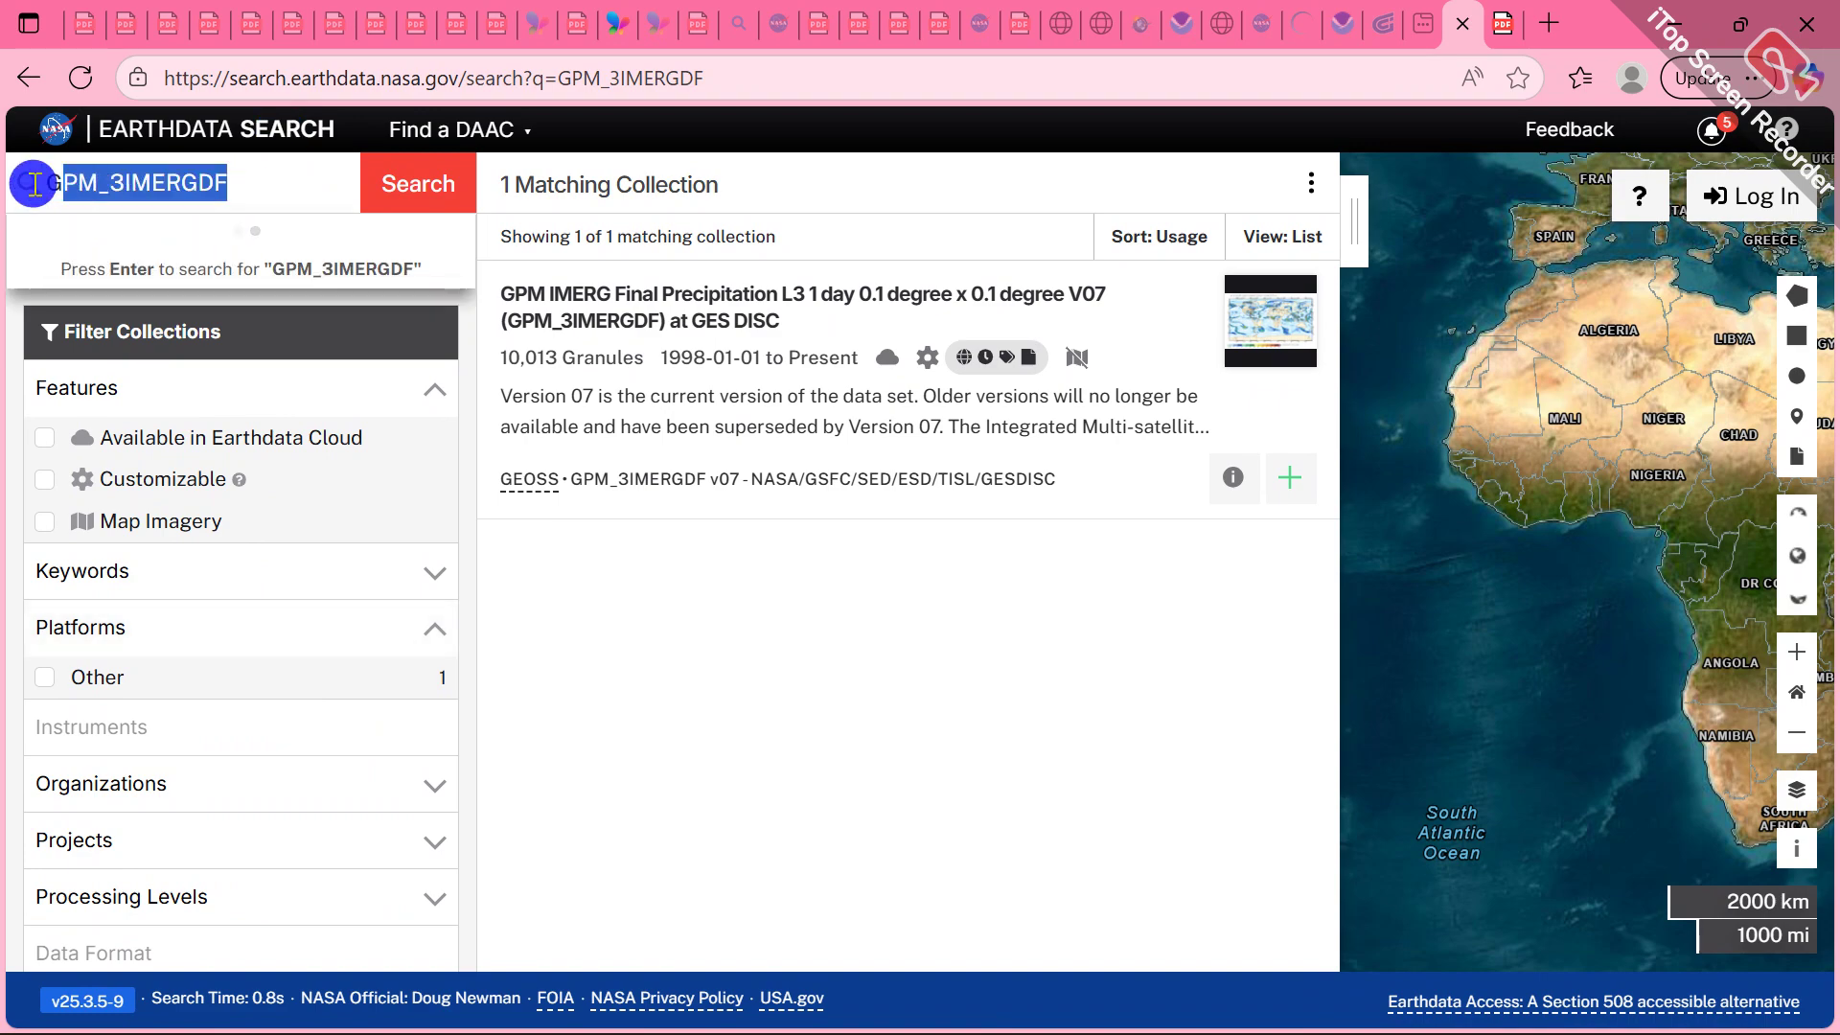
pyautogui.press('BackSpace')
pyautogui.write('T')
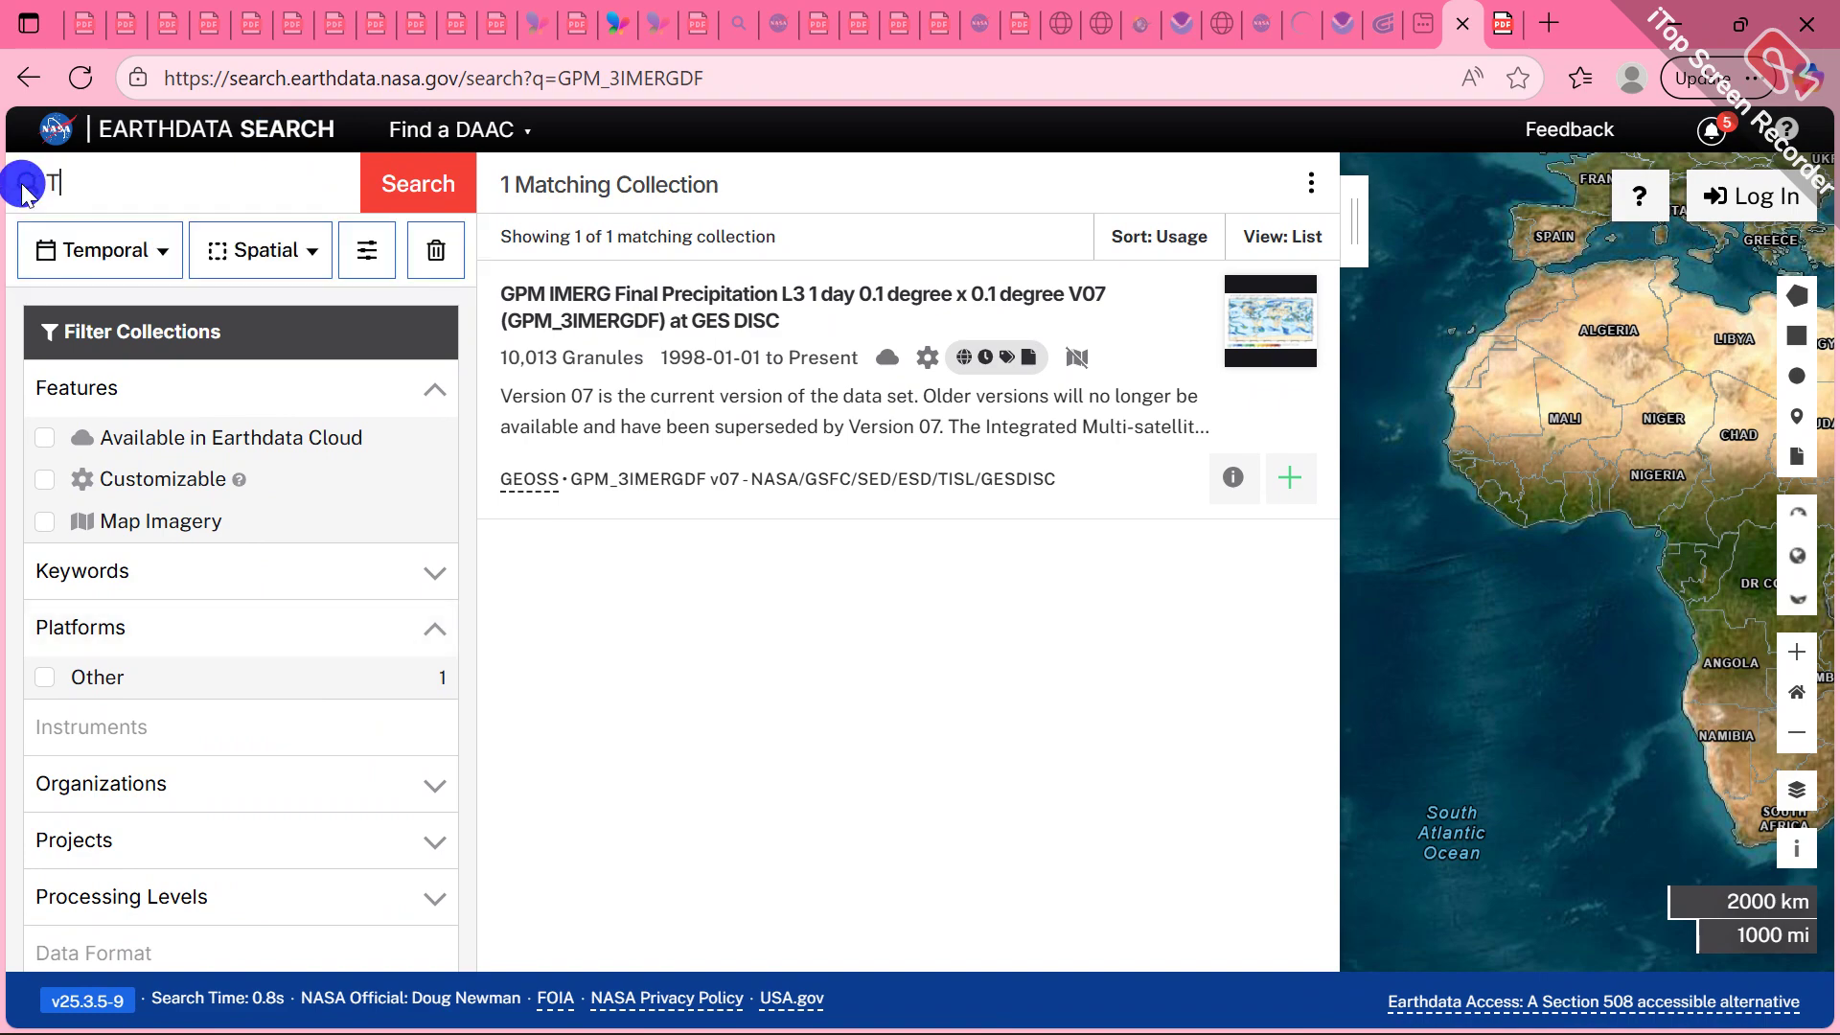
pyautogui.write('empera')
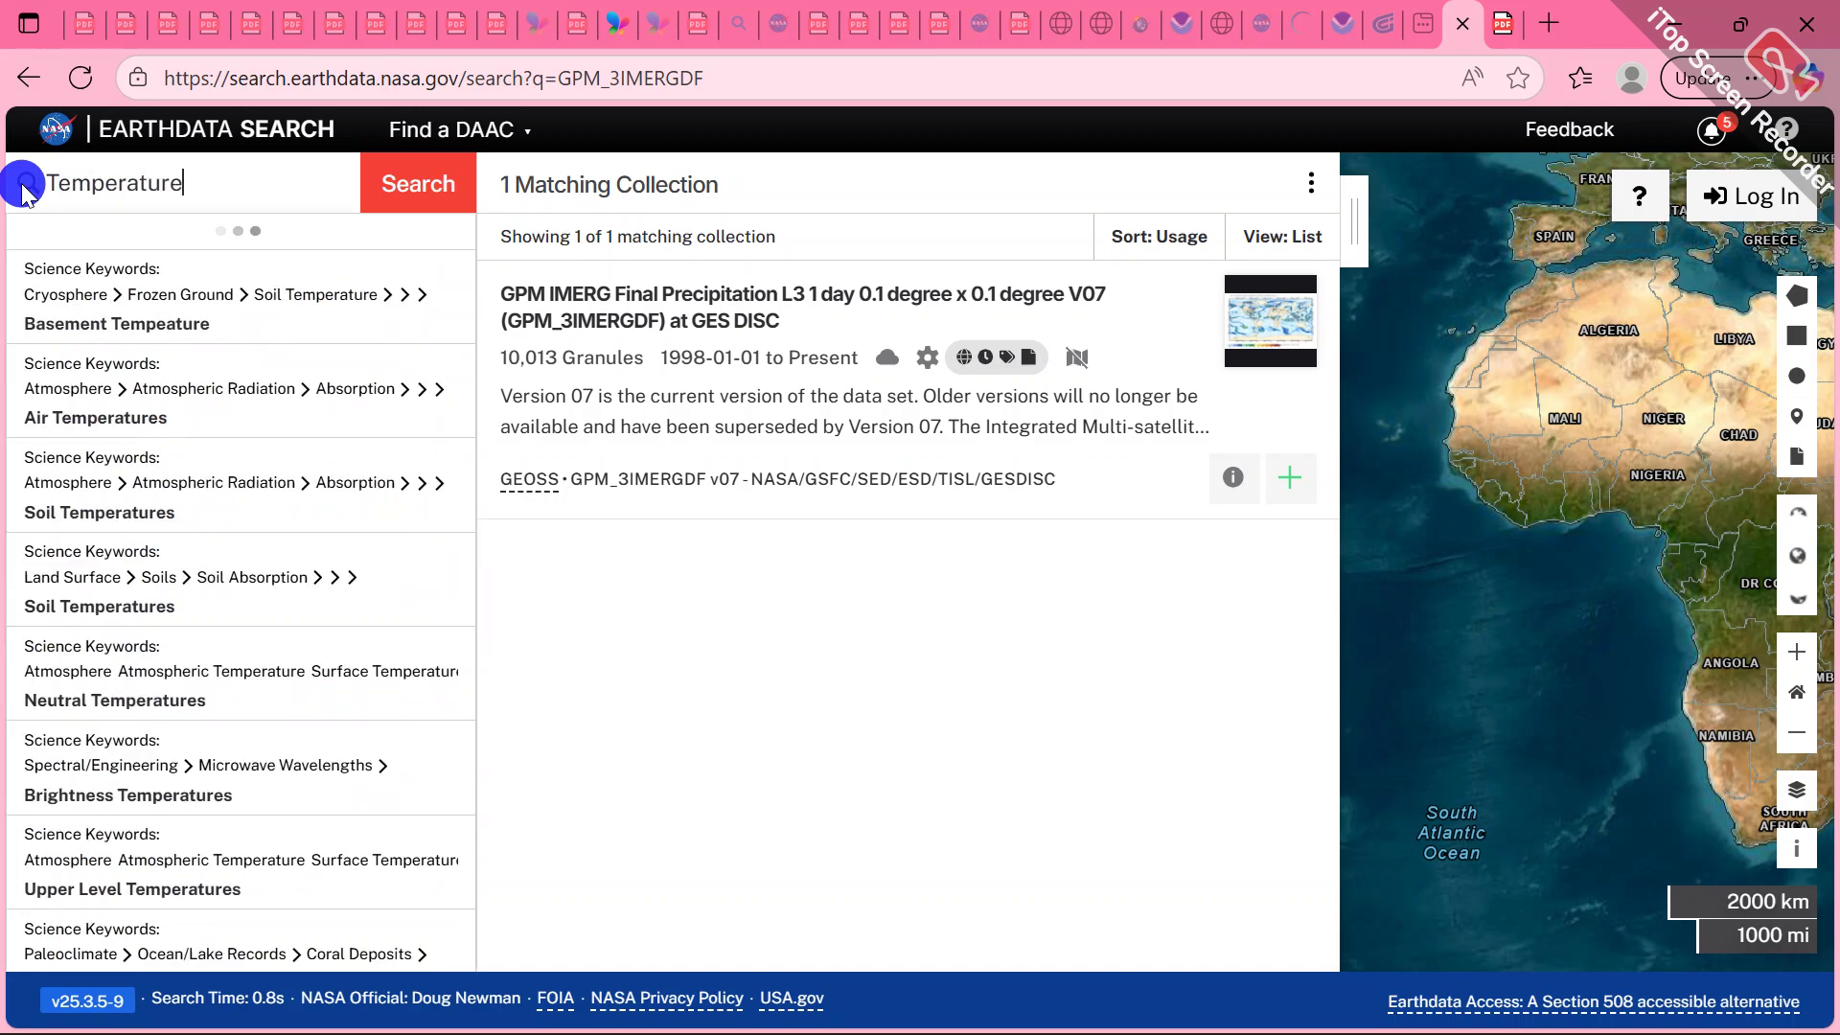
pyautogui.write('ture')
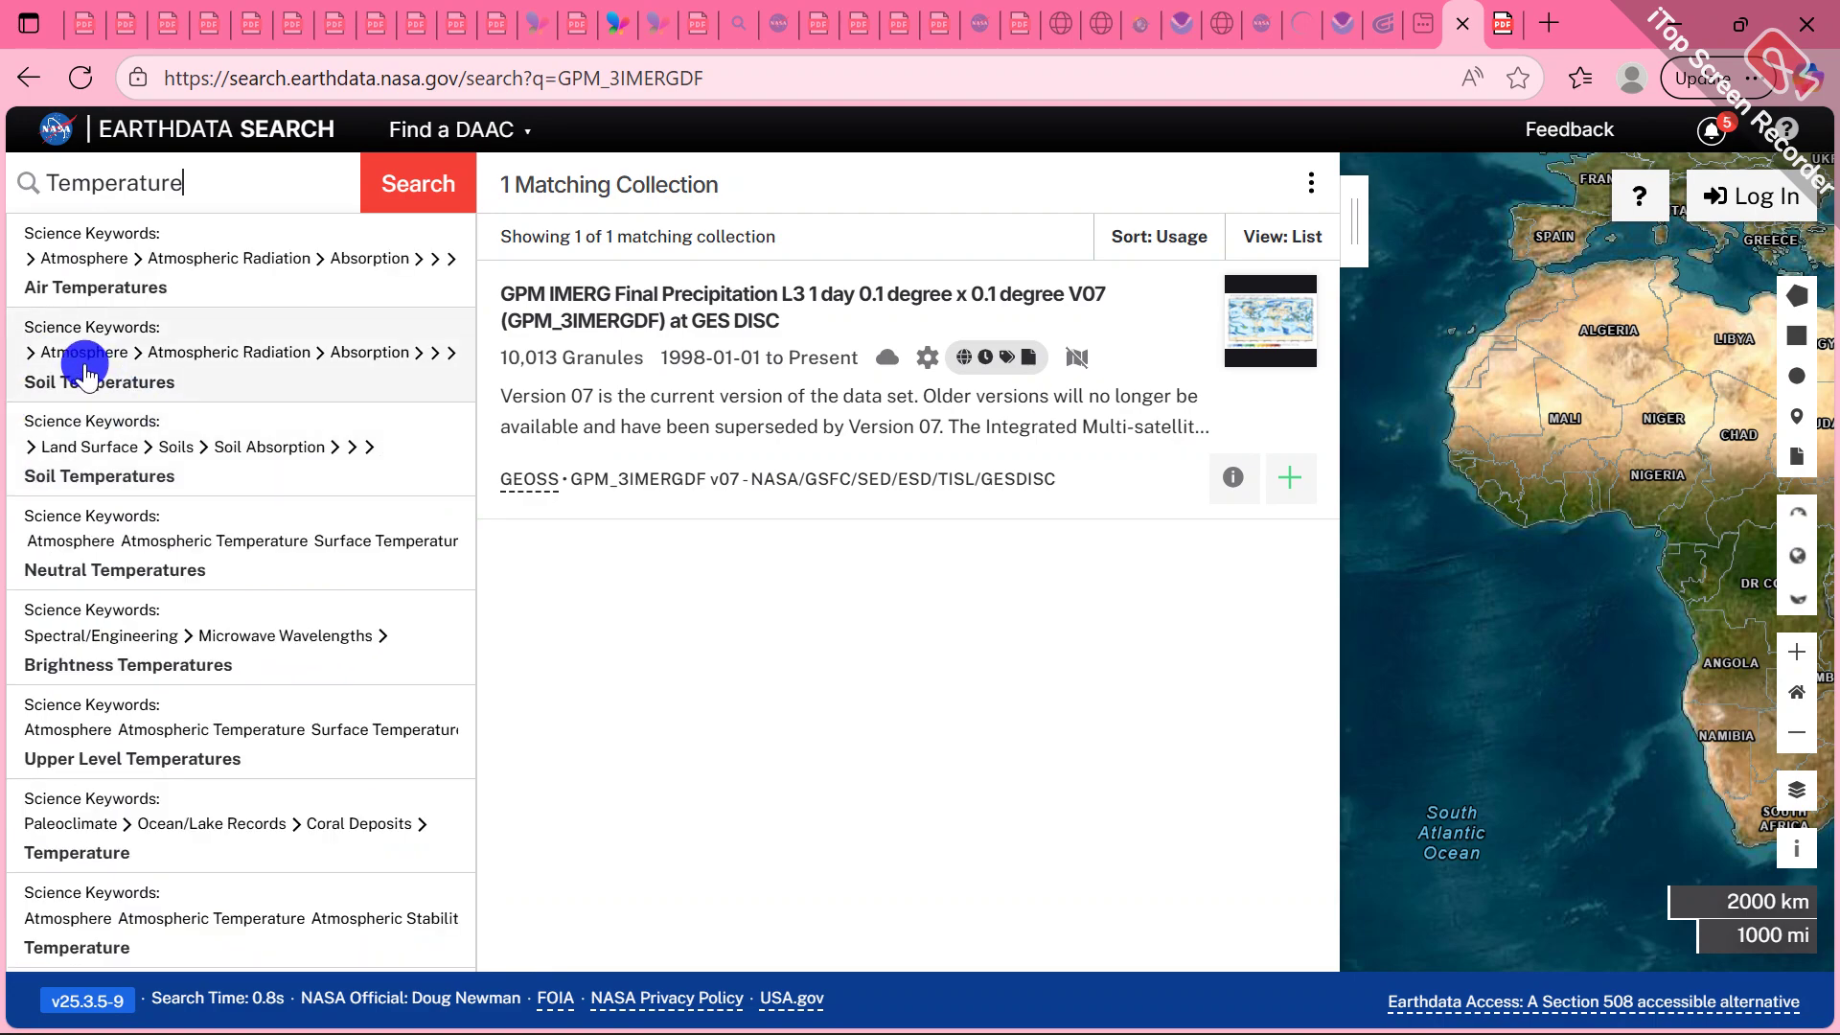
pyautogui.click(86, 373)
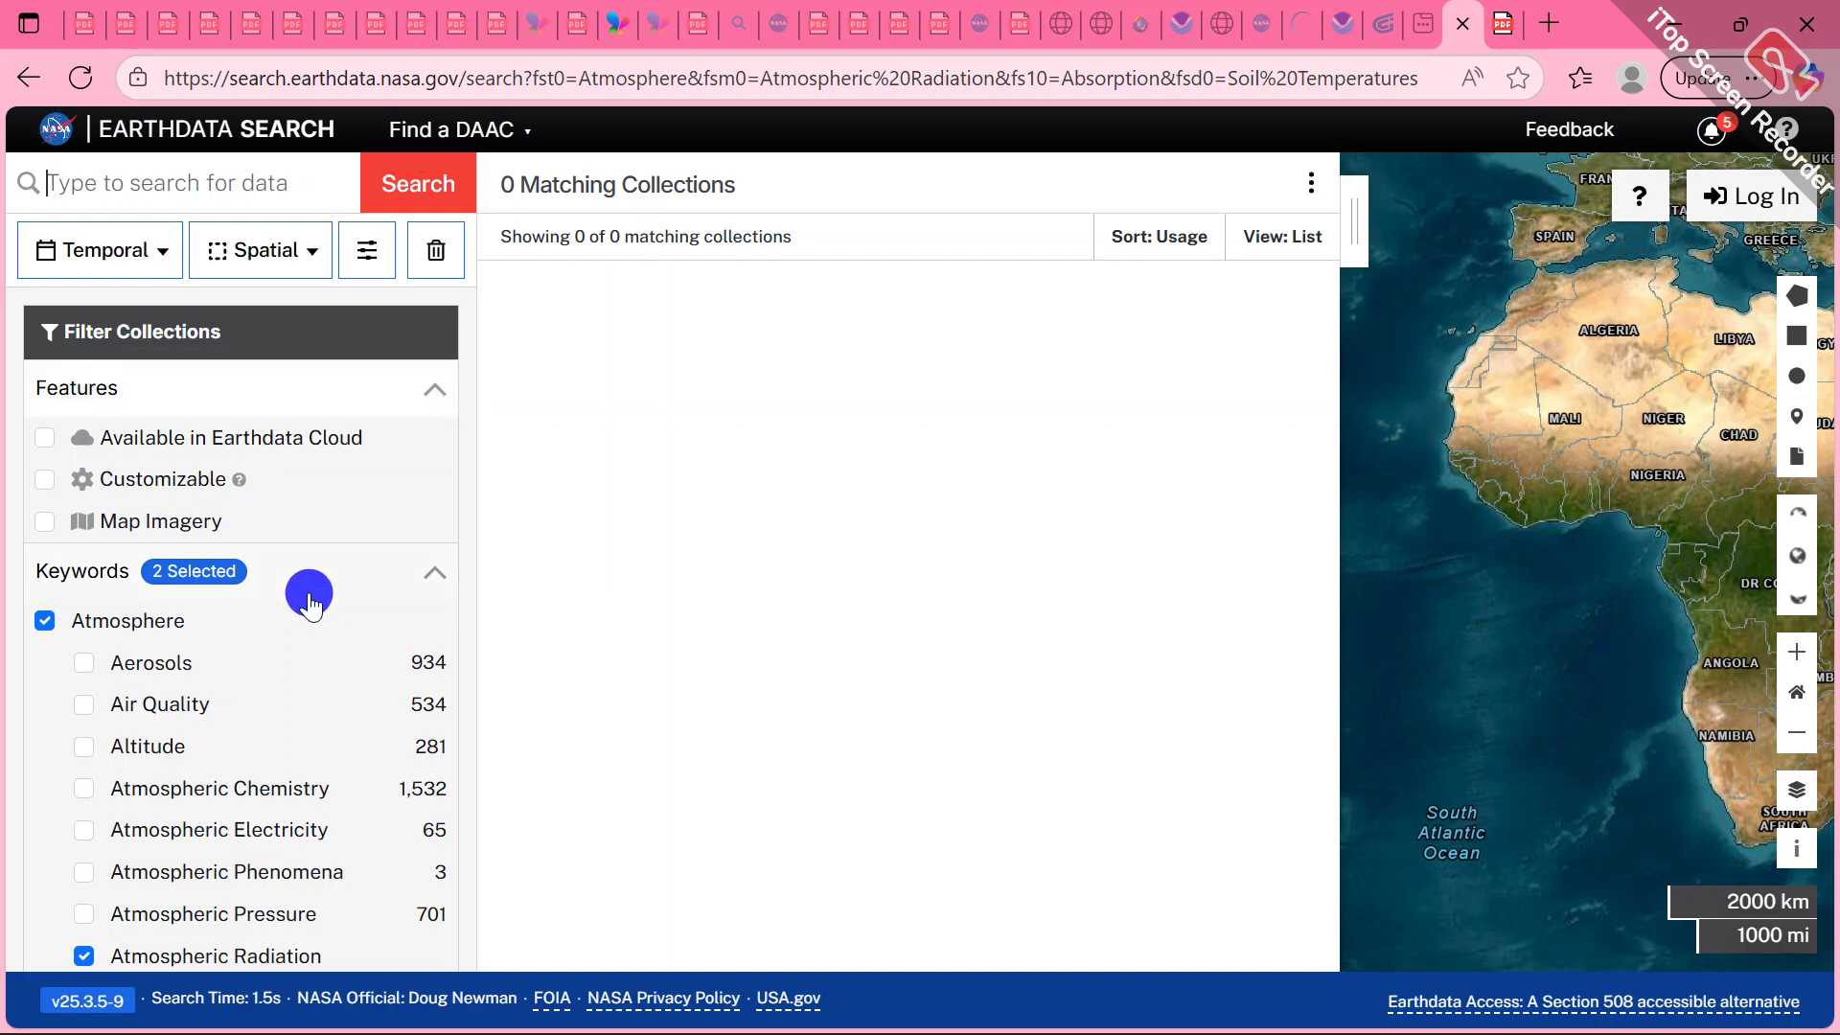
# Remove the Atmospheric Radiation keyword filter and select Precipitation under Atmosphere instead
pyautogui.scroll(-2, 239, 781)
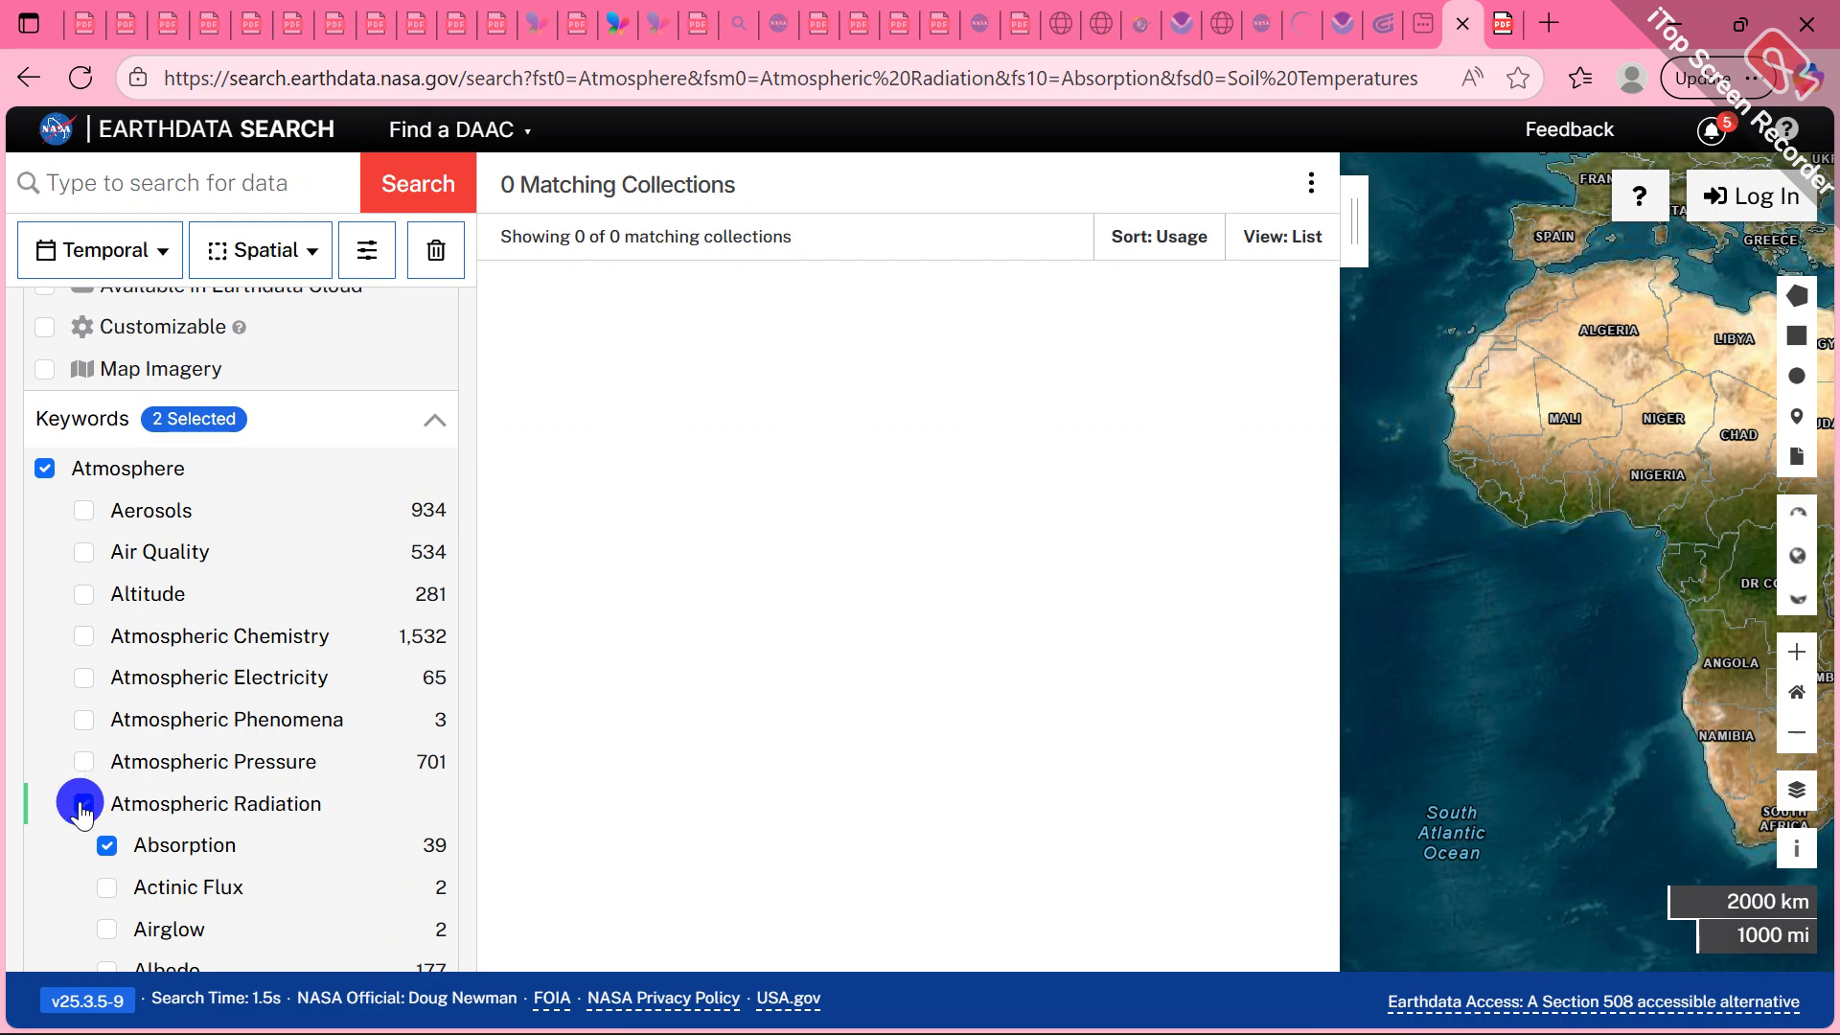
pyautogui.click(83, 805)
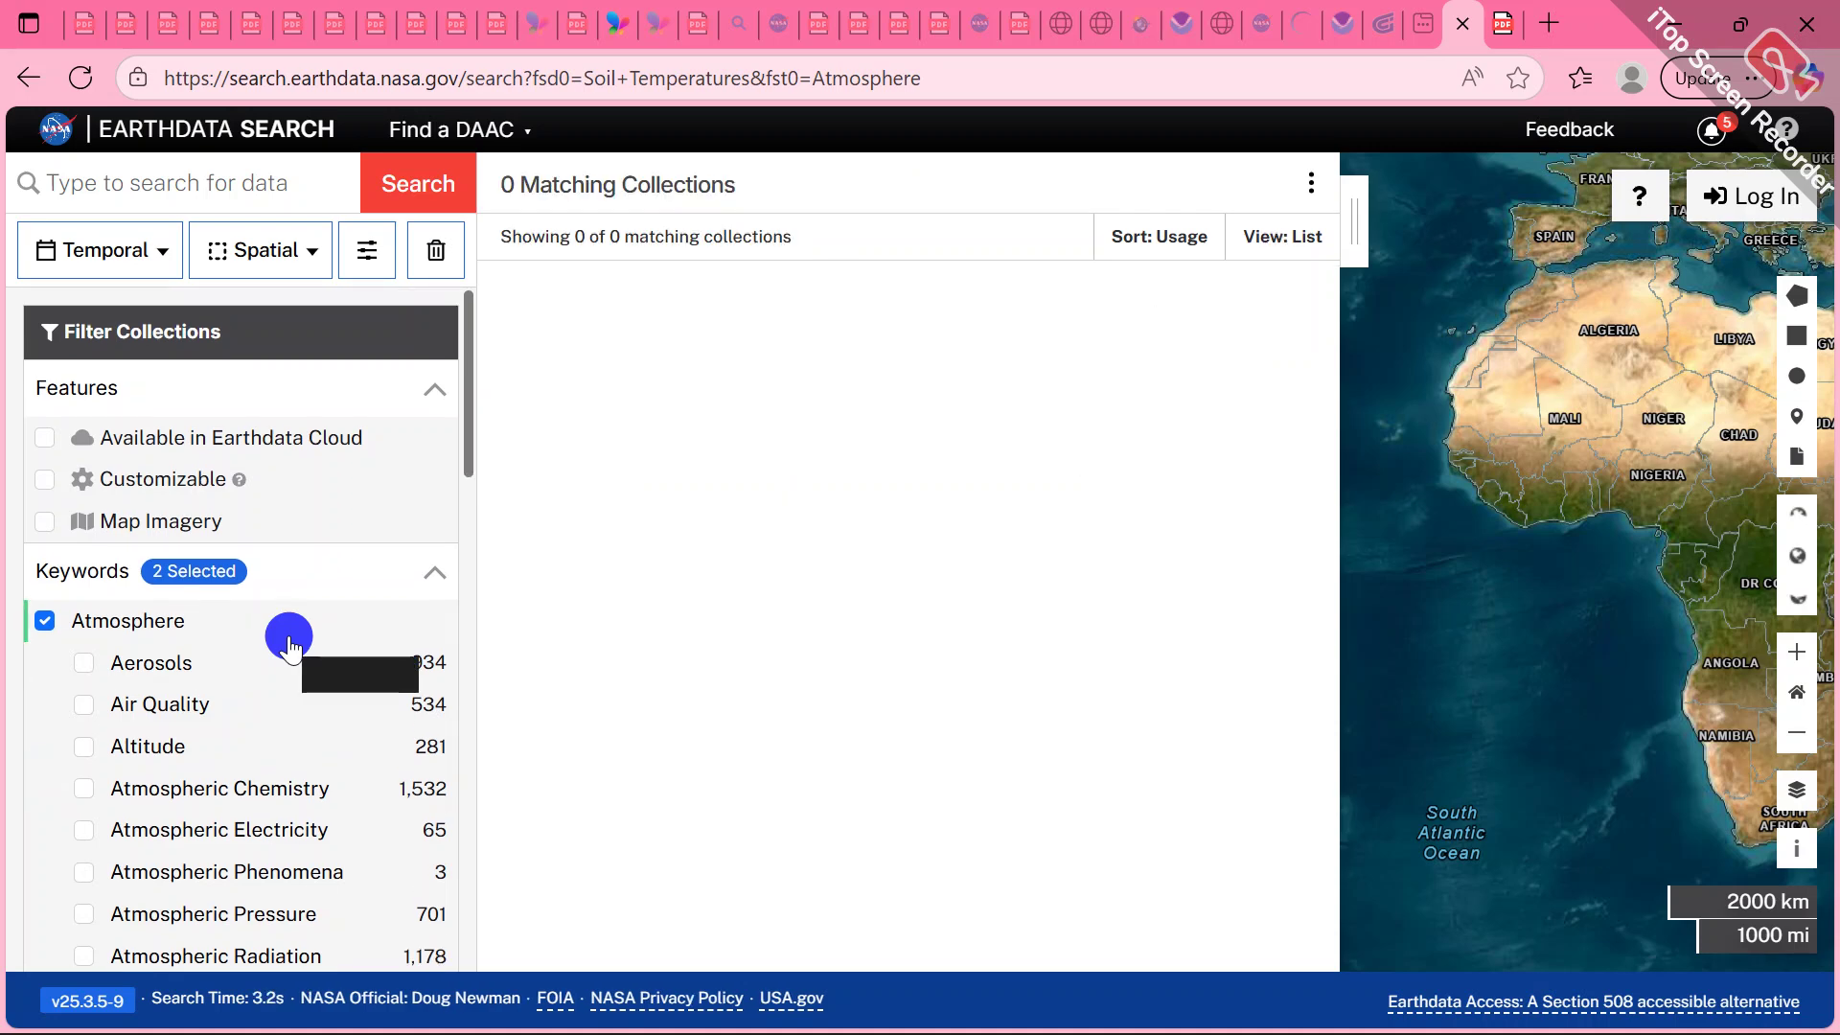
pyautogui.scroll(-5, 206, 699)
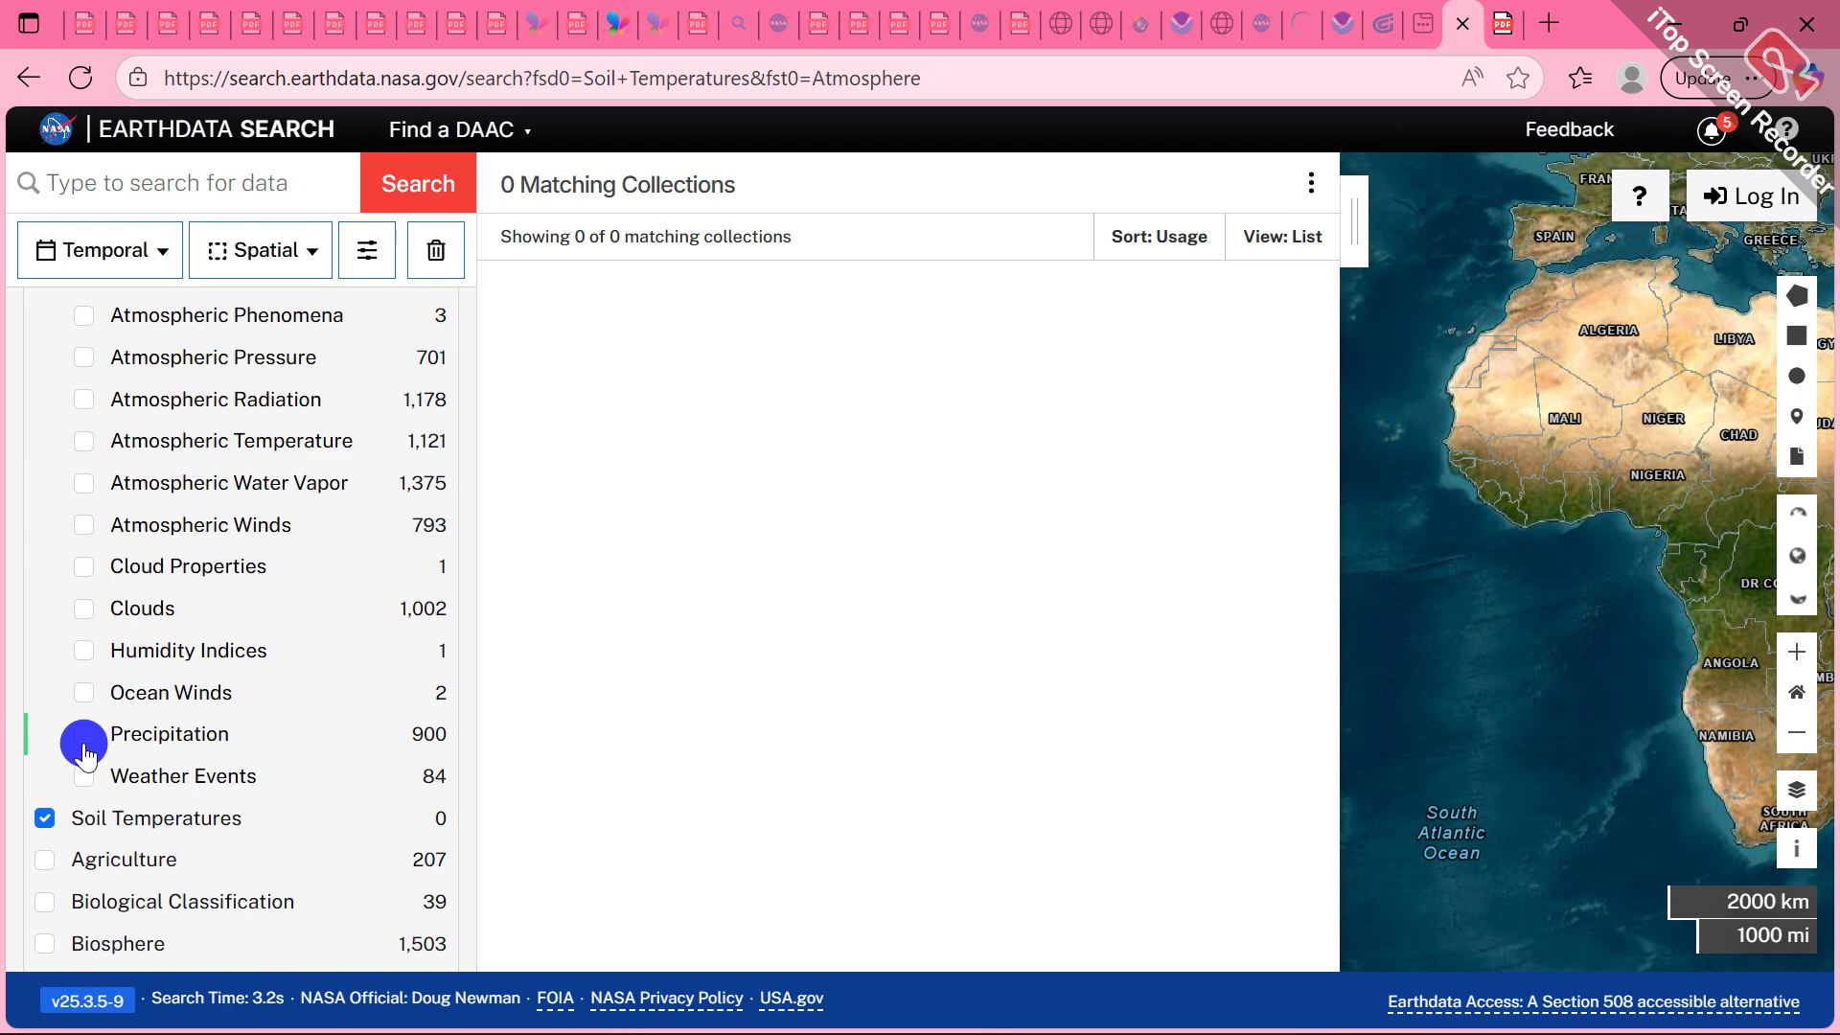
pyautogui.click(80, 739)
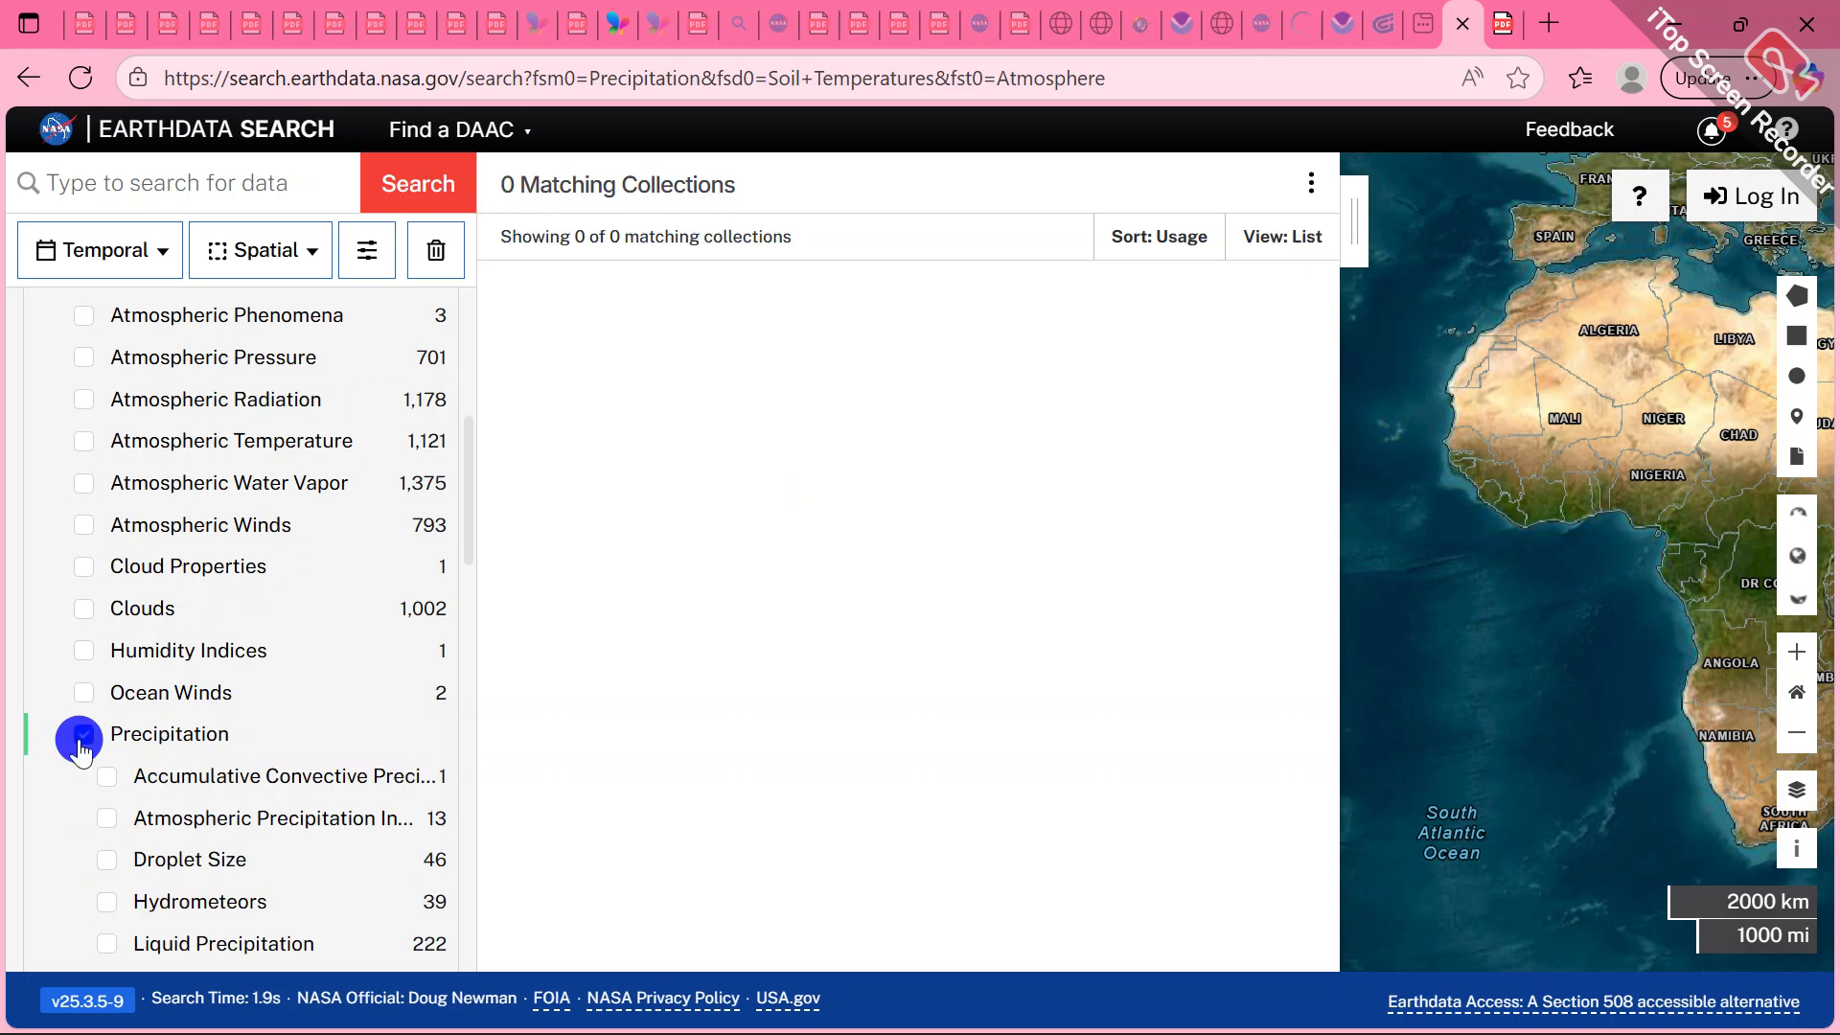
pyautogui.scroll(6, 249, 661)
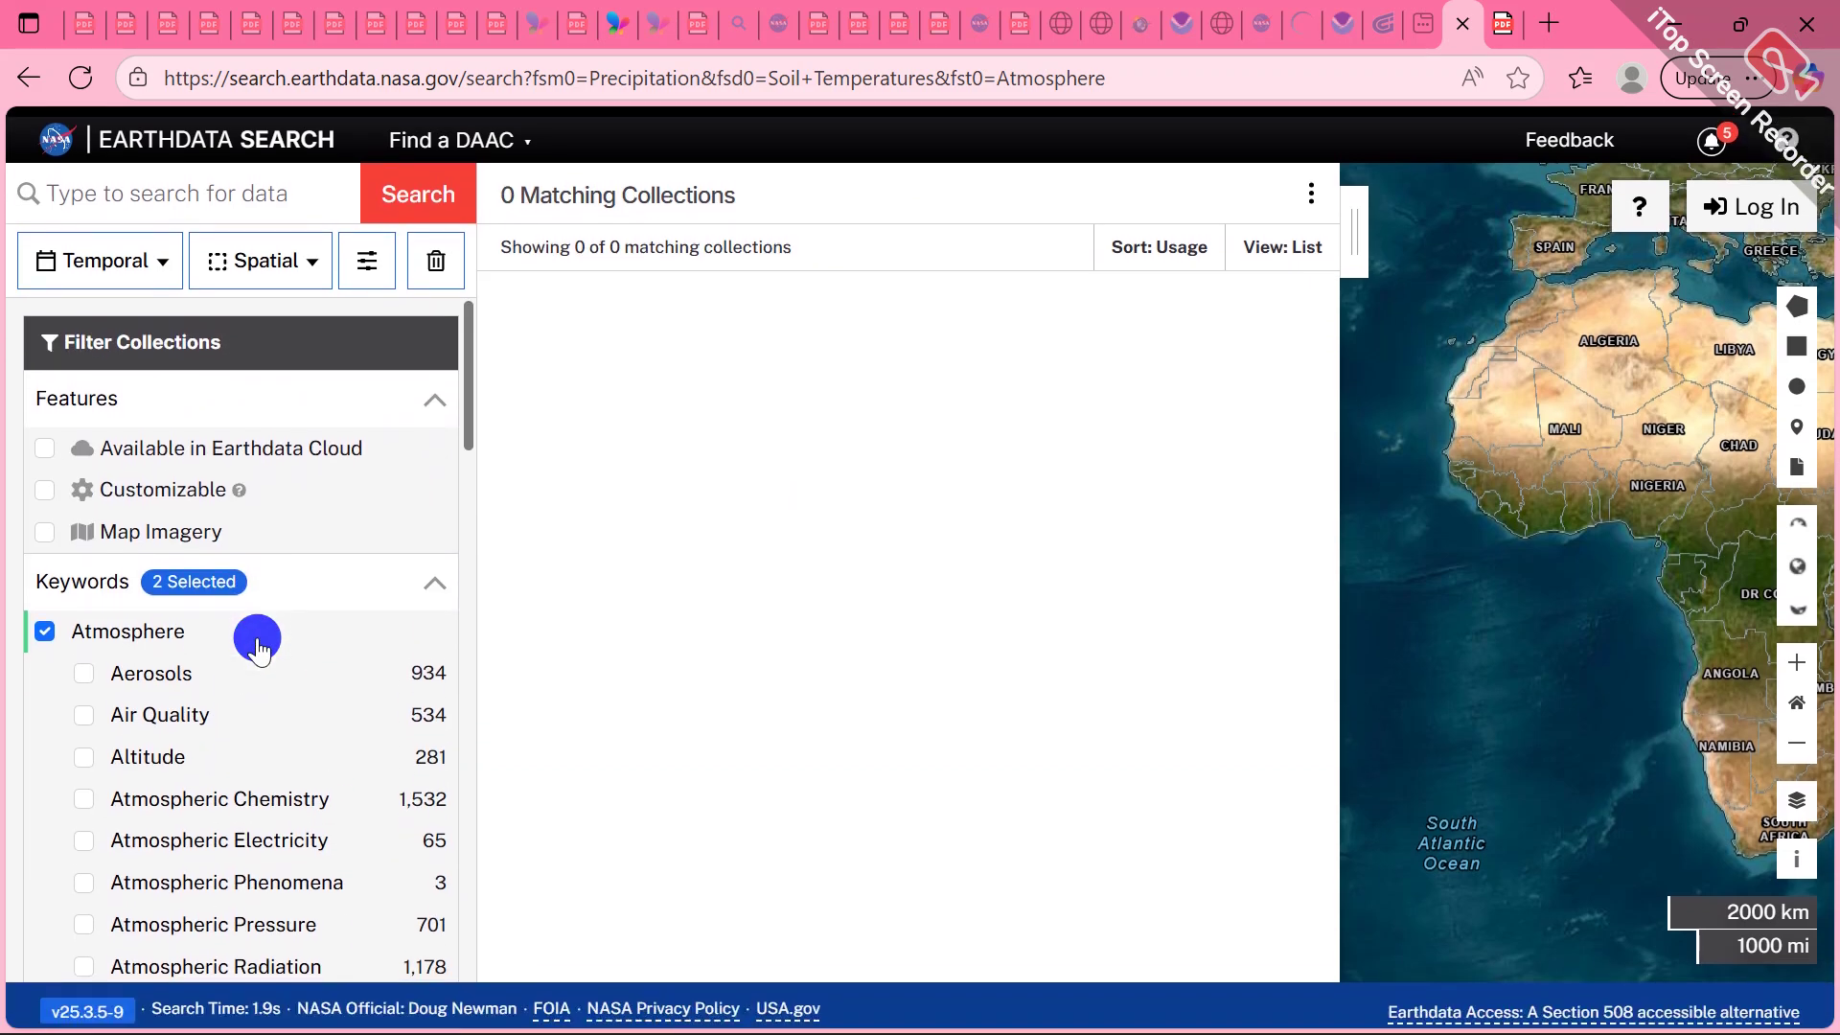
# Search for "Tempe" and choose the suggested Temperature science keyword under Paleoclimate > Ocean/Lake Records > Coral Deposits
pyautogui.click(185, 180)
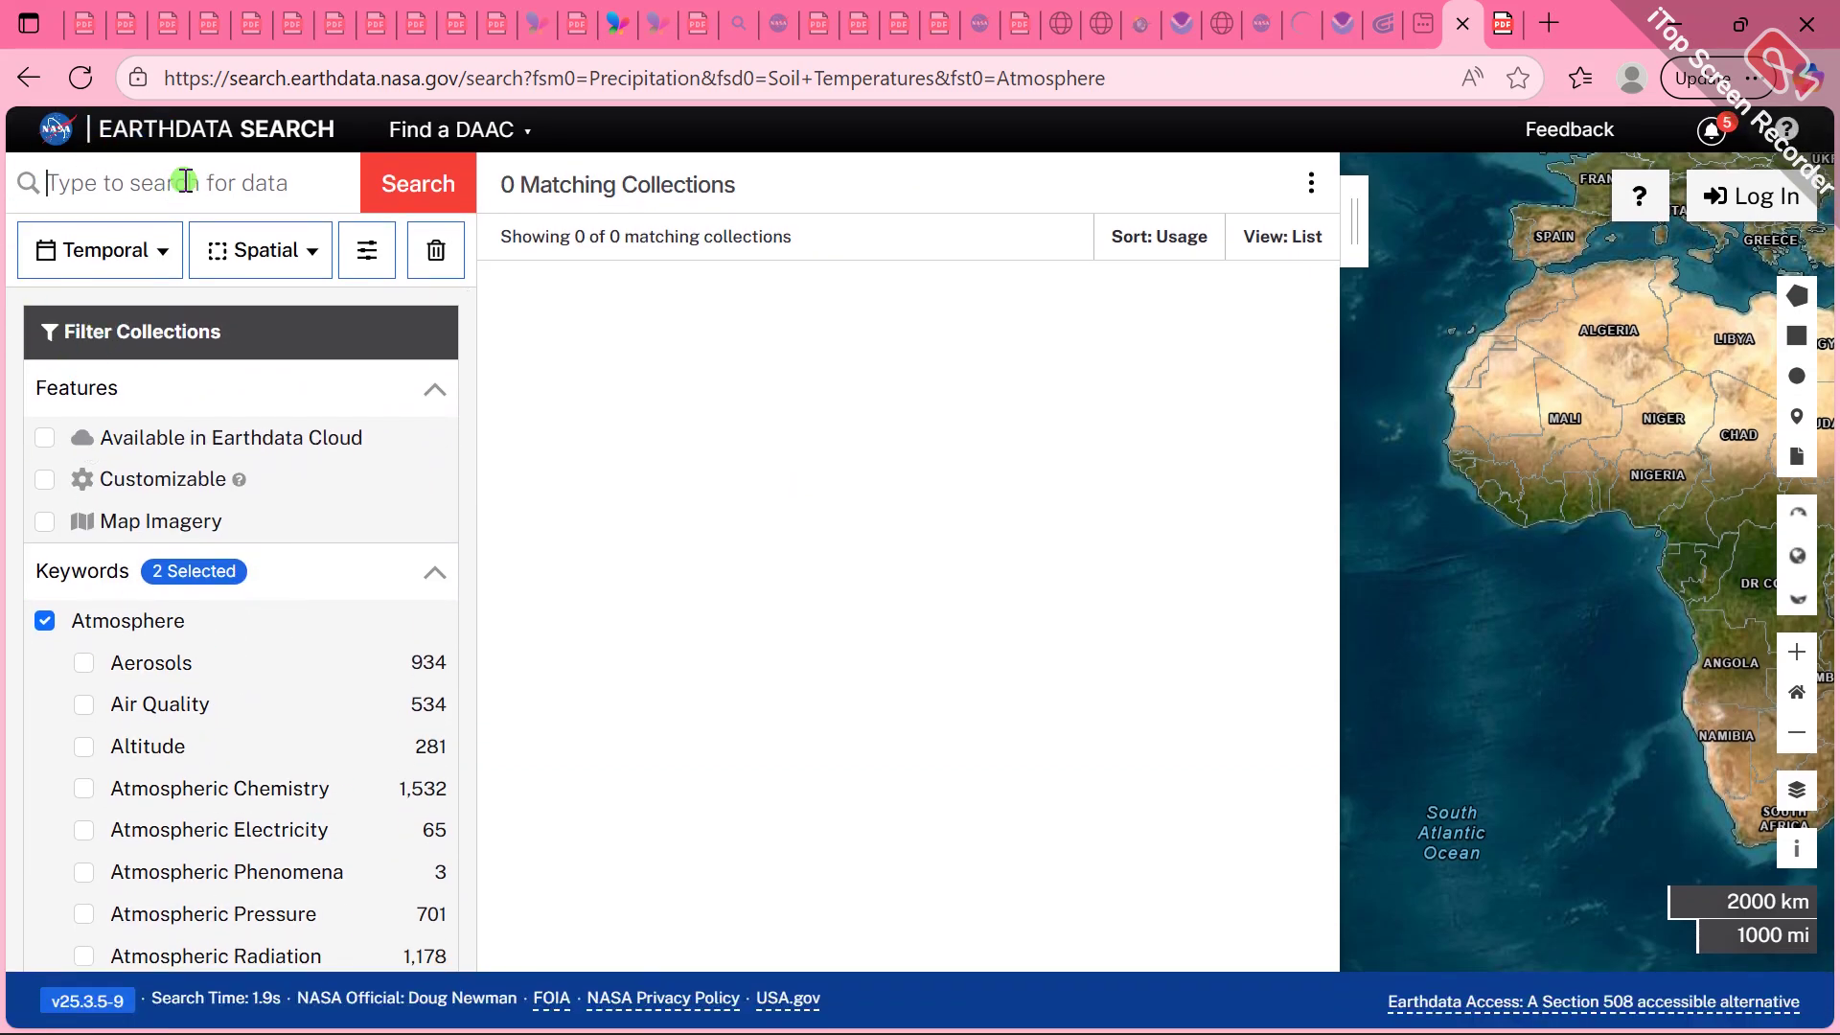
pyautogui.write('T')
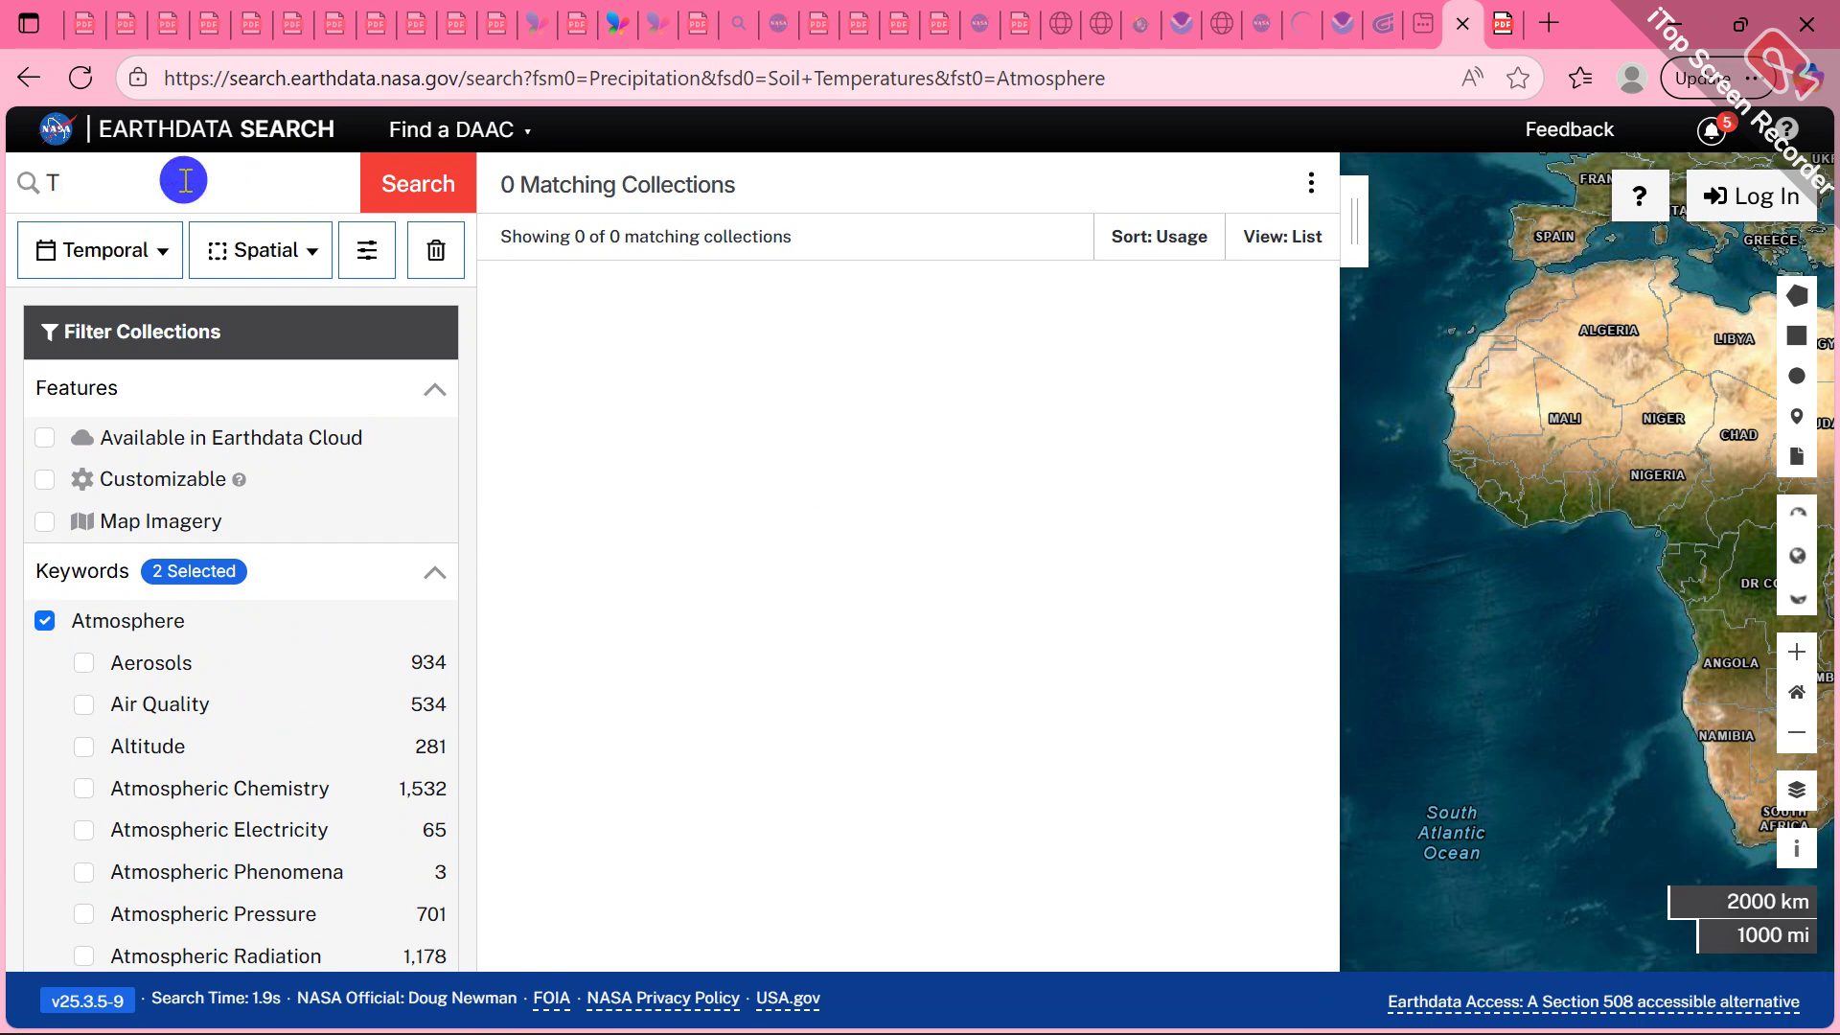
pyautogui.write('emp')
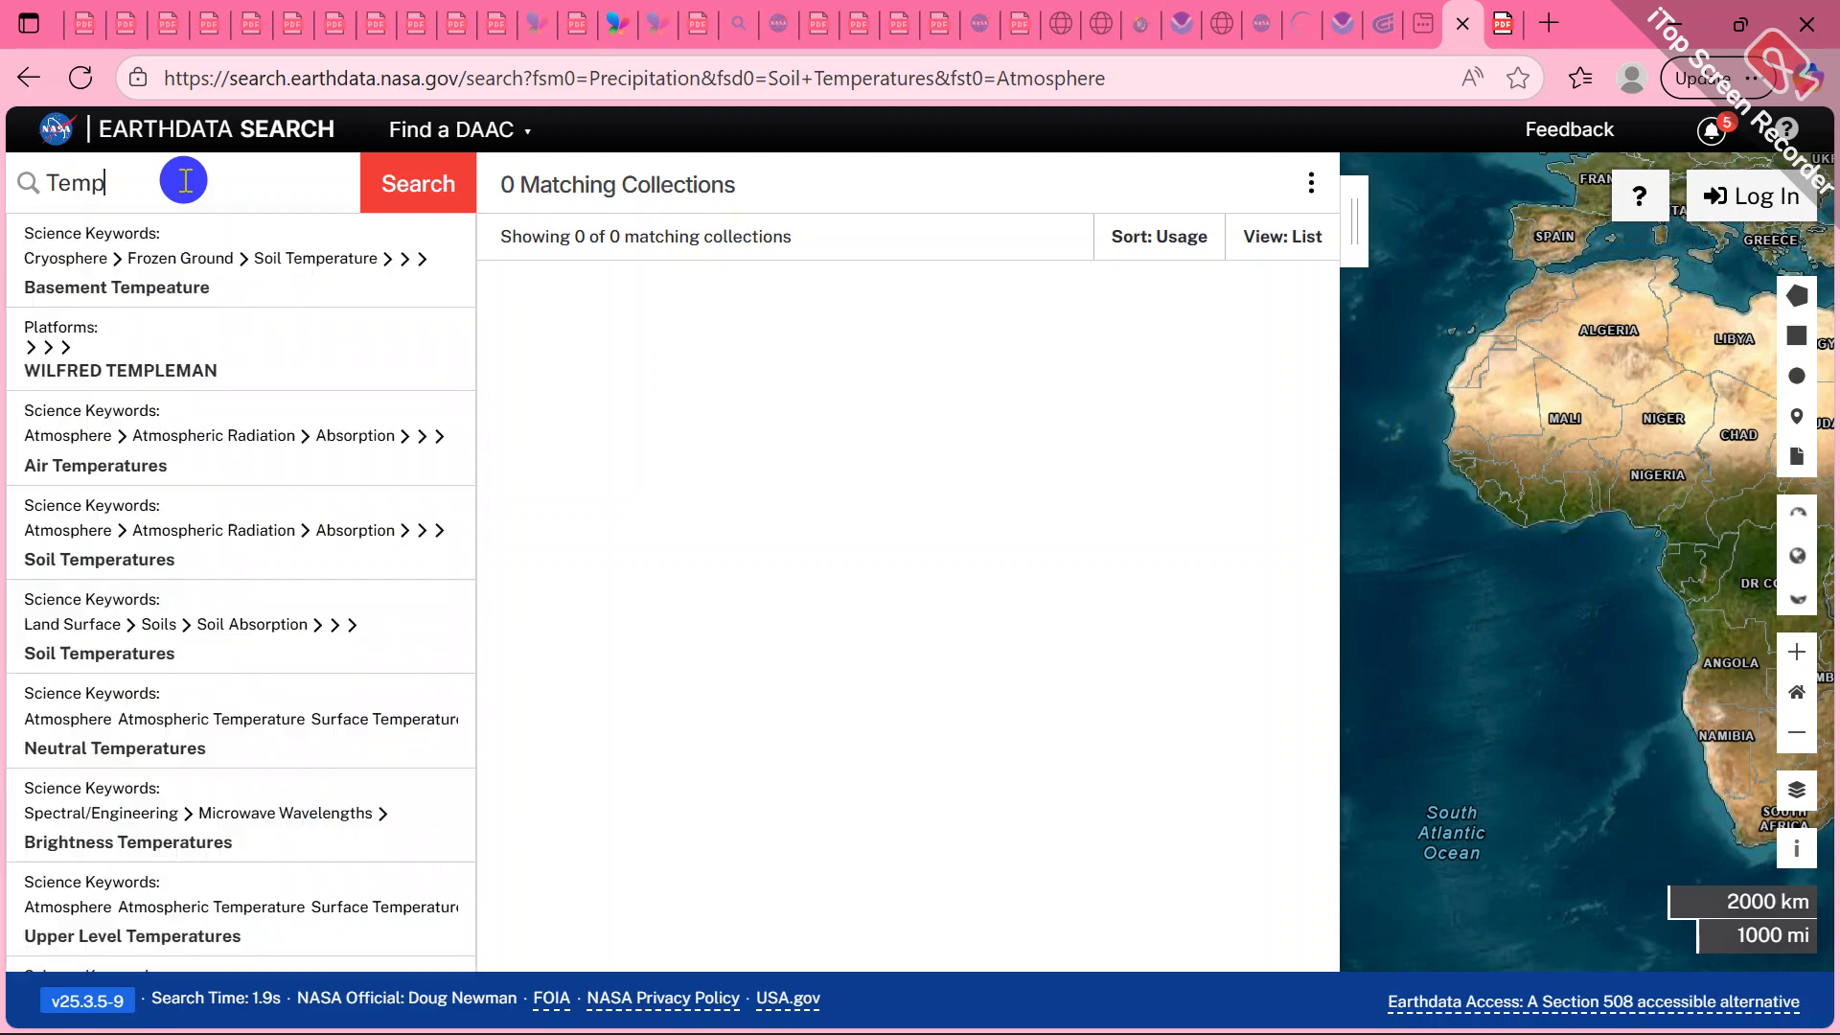
pyautogui.write('e')
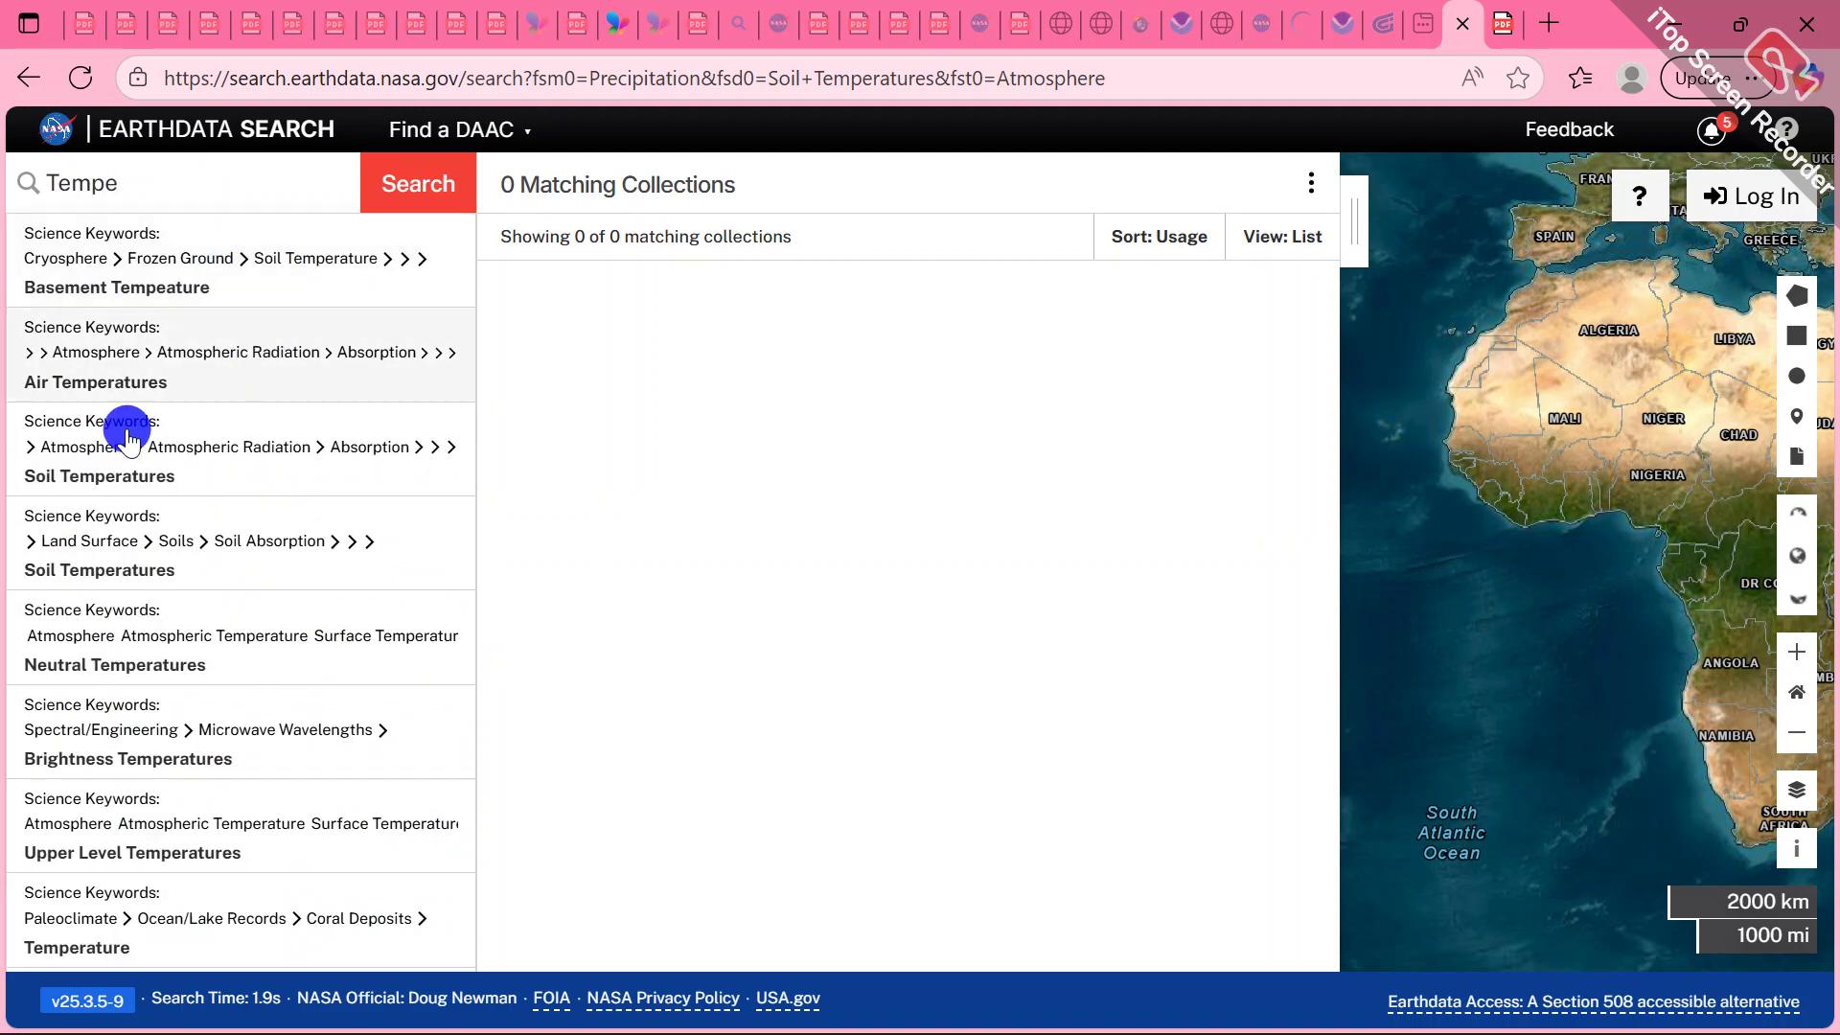
pyautogui.scroll(-1, 204, 805)
pyautogui.scroll(1, 204, 806)
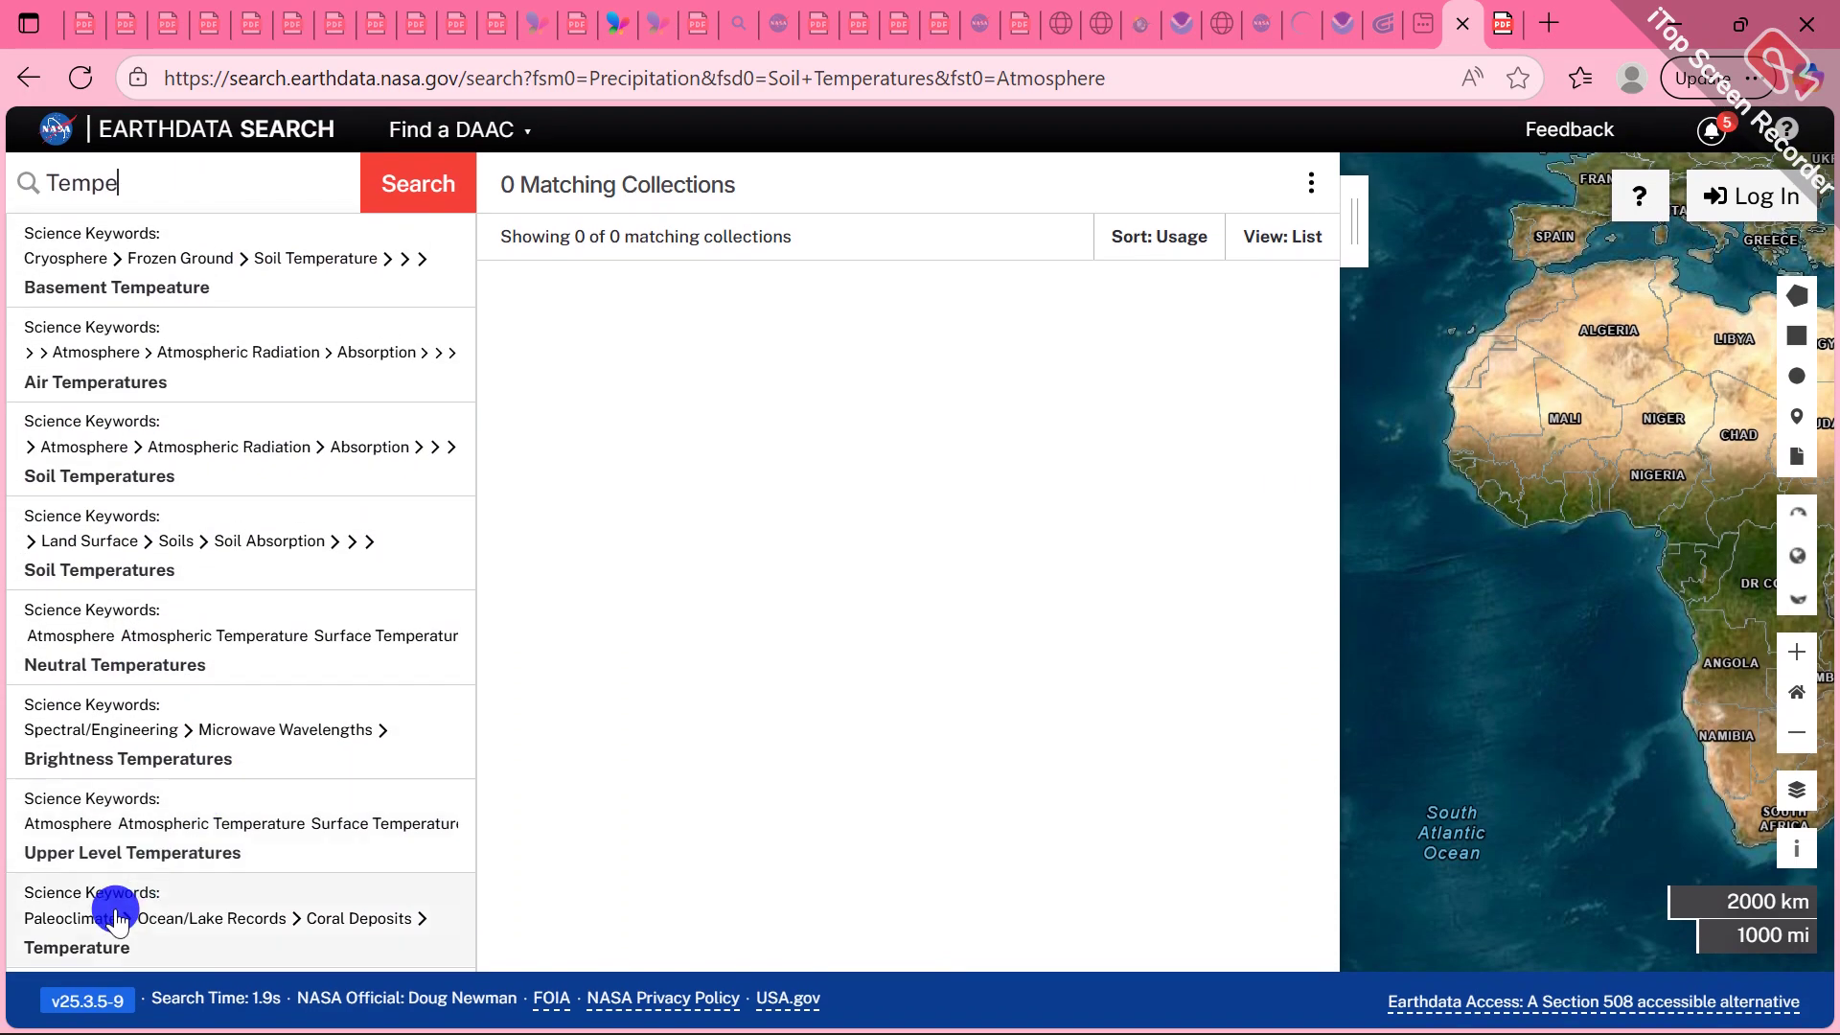
pyautogui.click(74, 929)
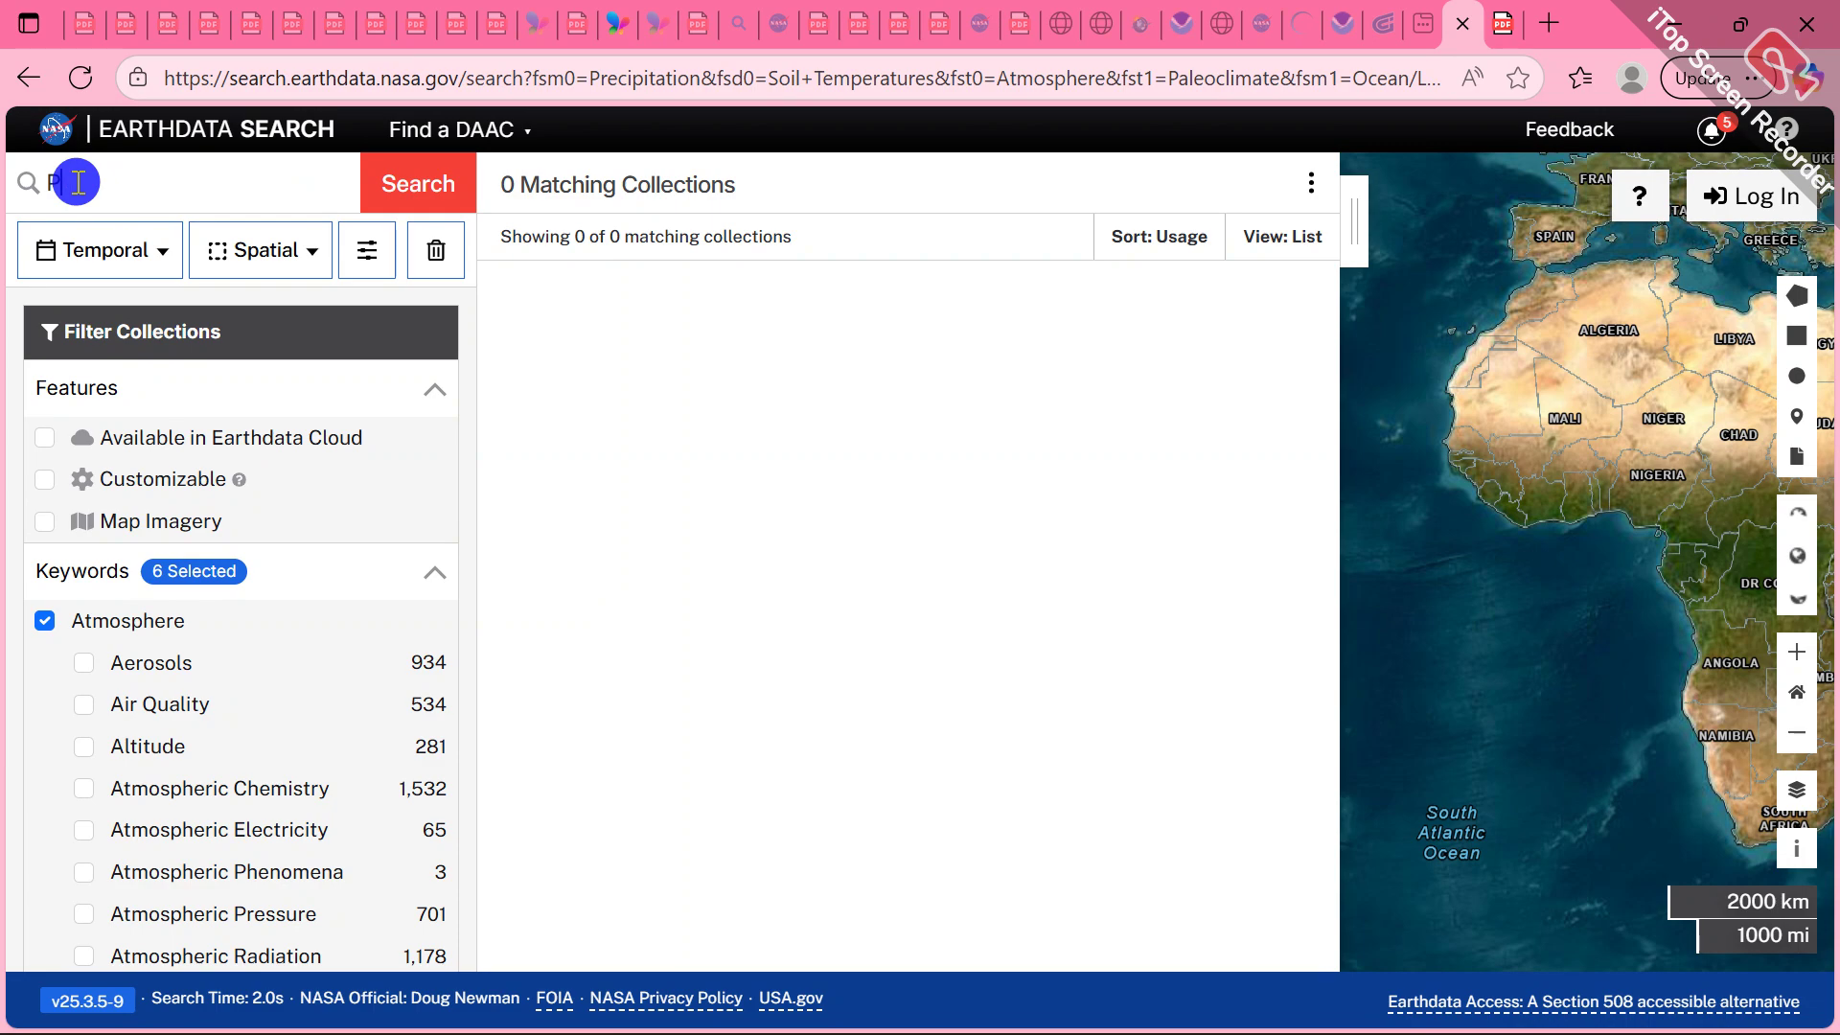
# Search for "Preci" and choose the suggested Precipitation science keyword directly under Atmosphere
pyautogui.write('reci')
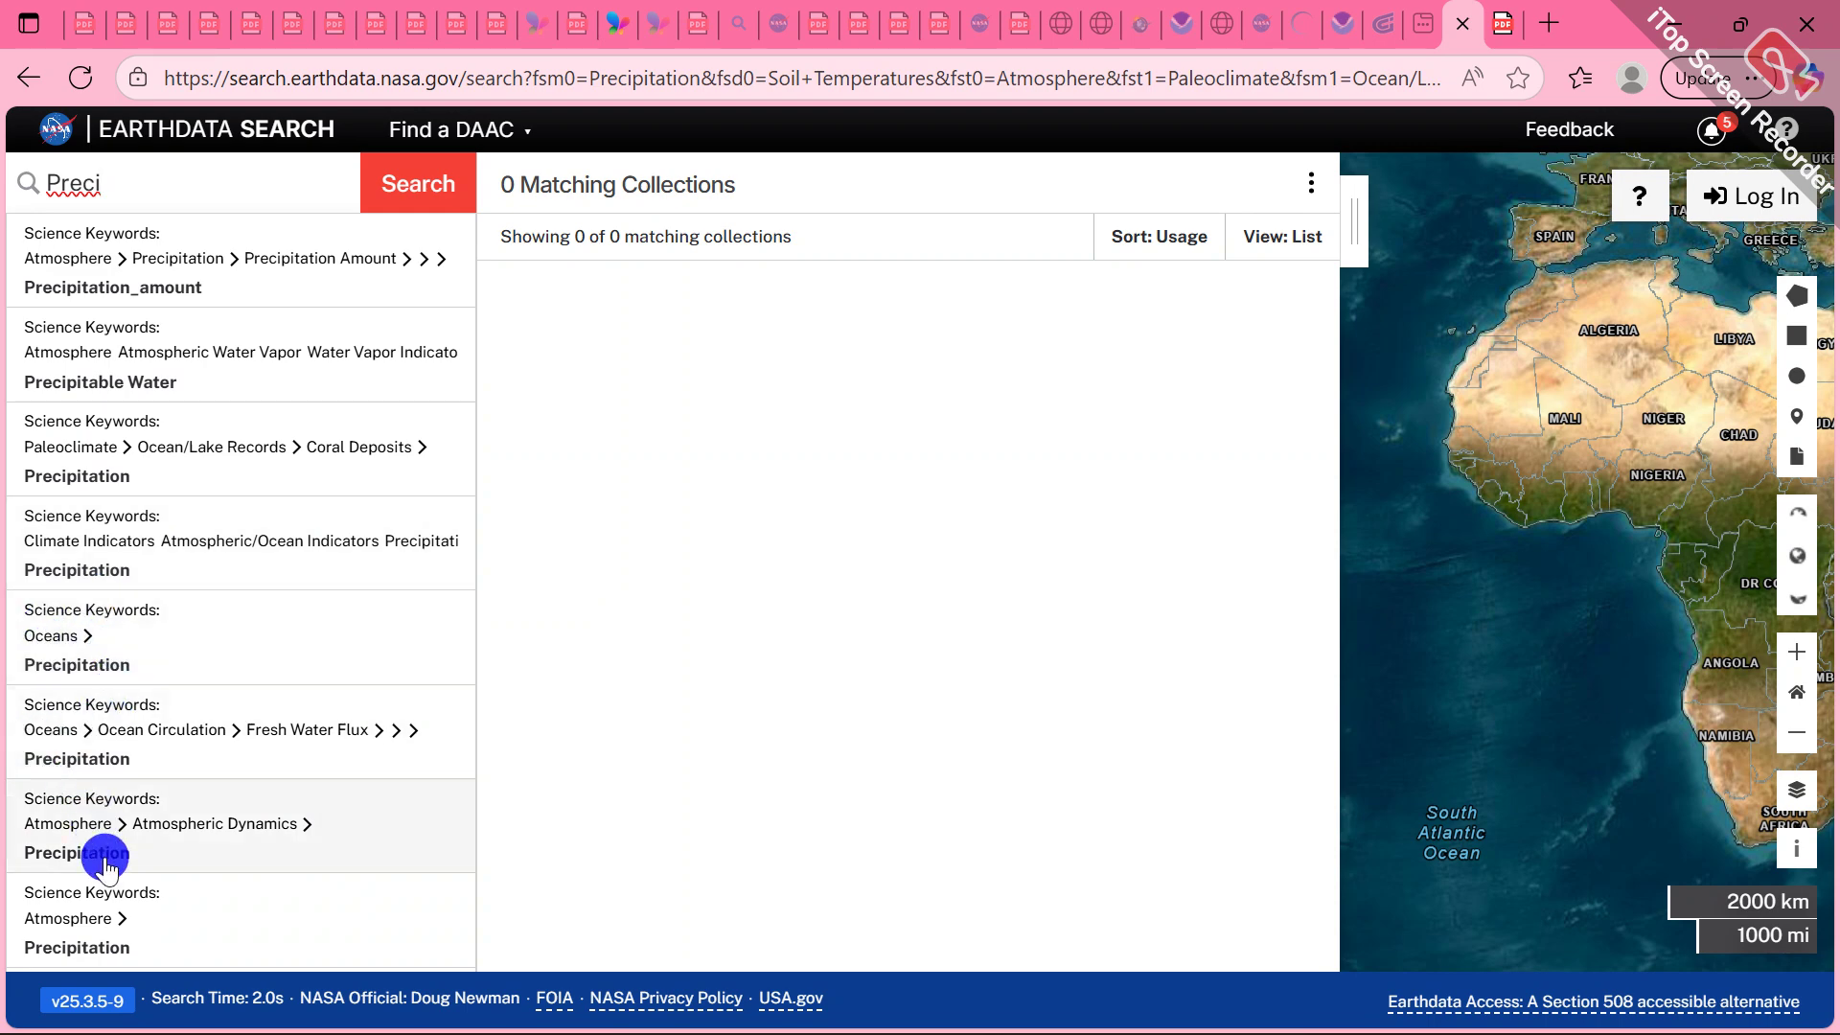
pyautogui.click(71, 925)
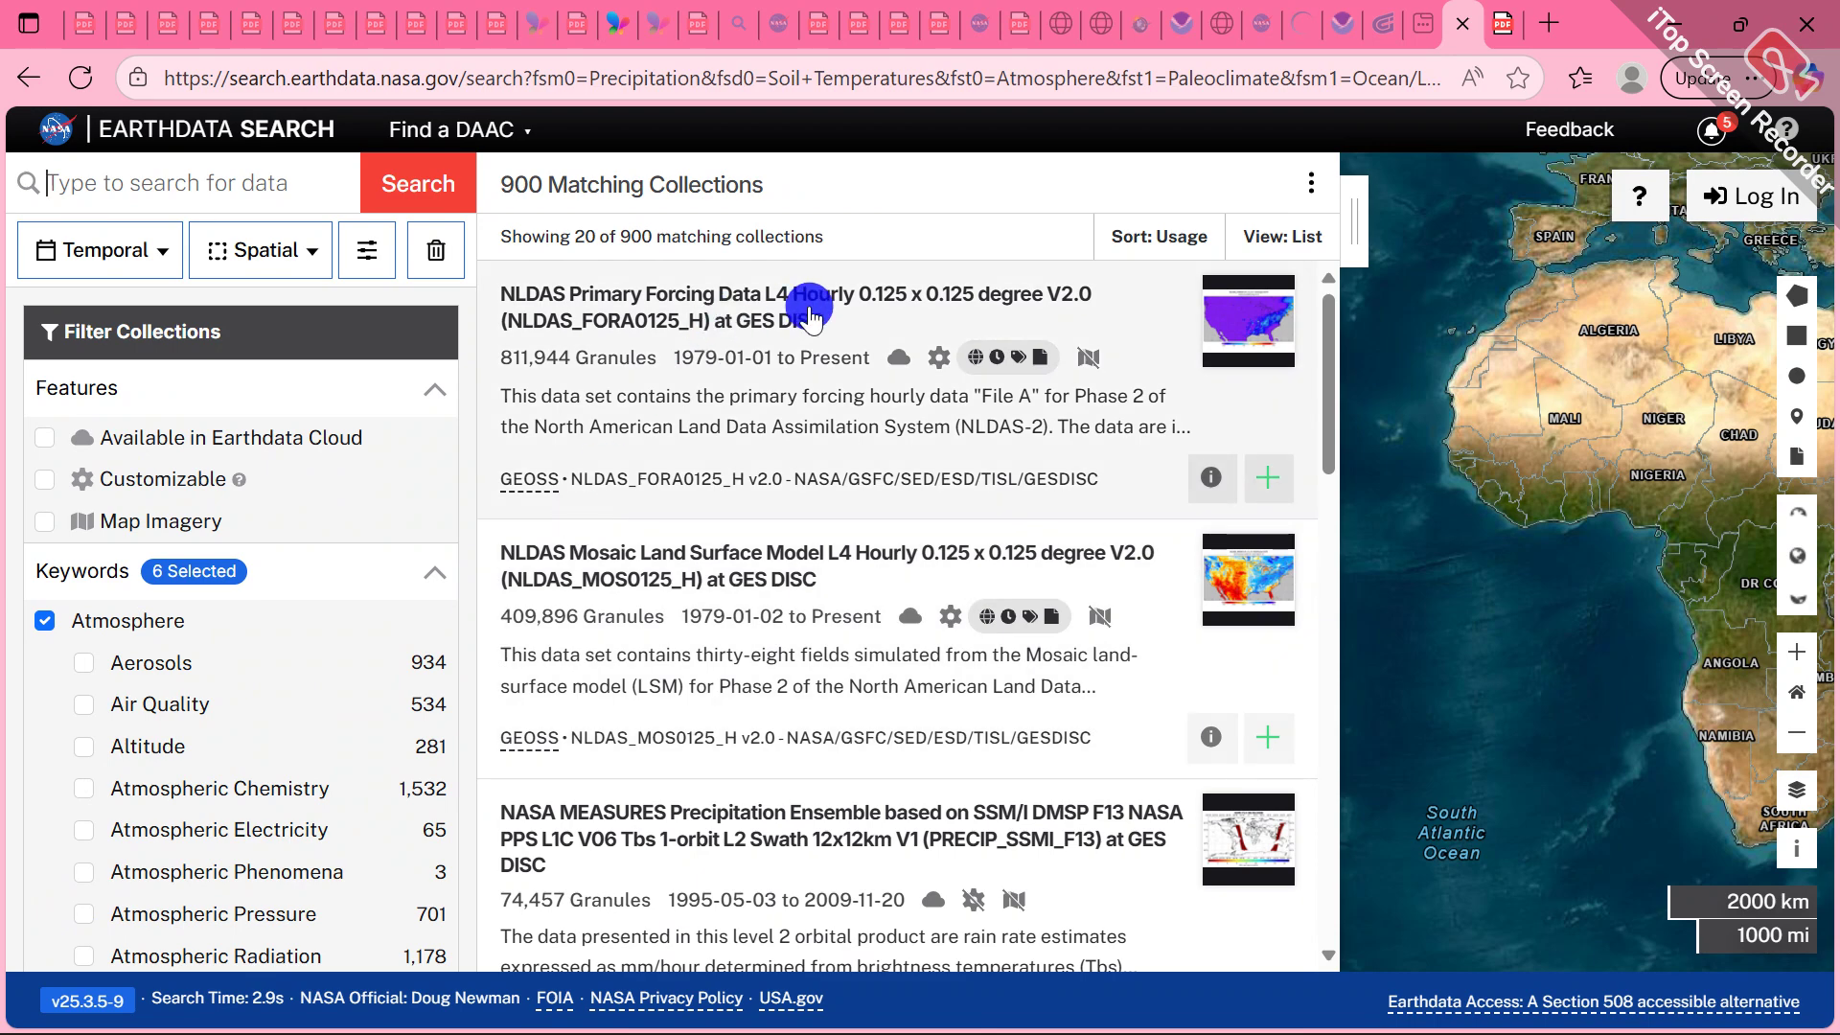
# Browse the matching collections and open the NASA MEASURES Precipitation Ensemble based on TMI TRMM (PRECIP_TMI_TRMM)
pyautogui.scroll(-3, 850, 537)
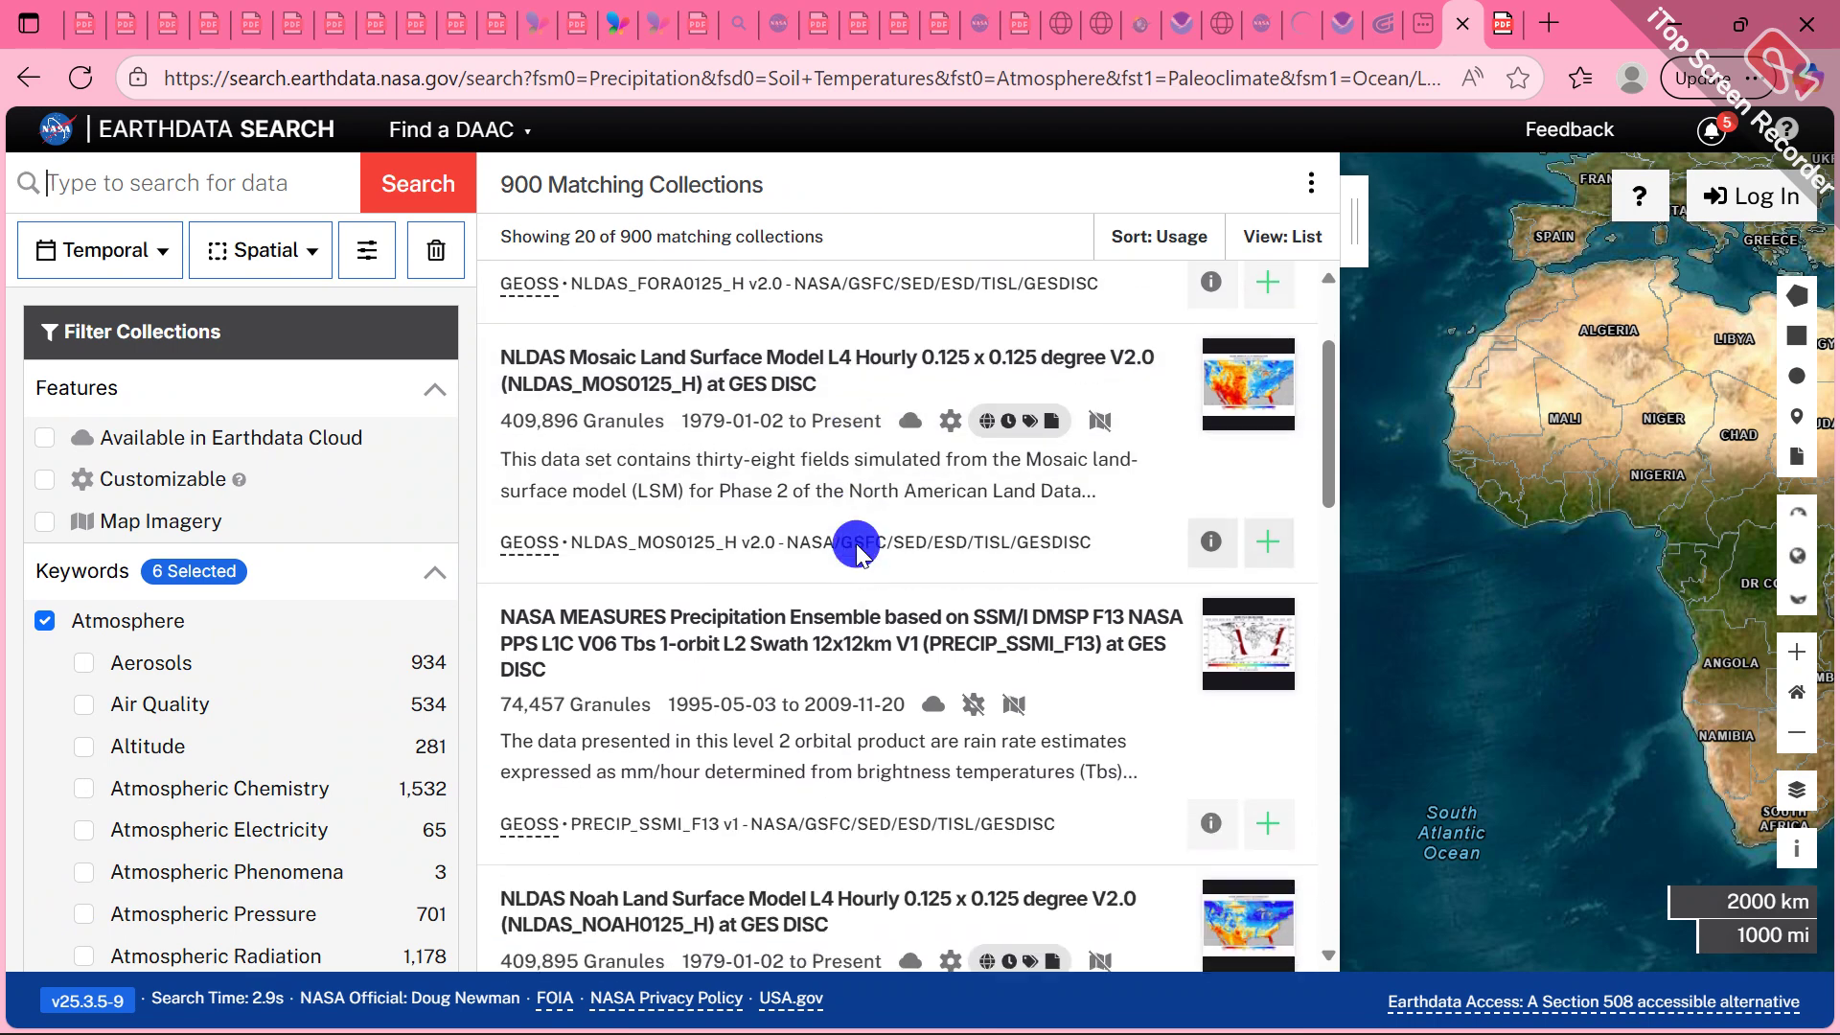
pyautogui.scroll(-12, 856, 556)
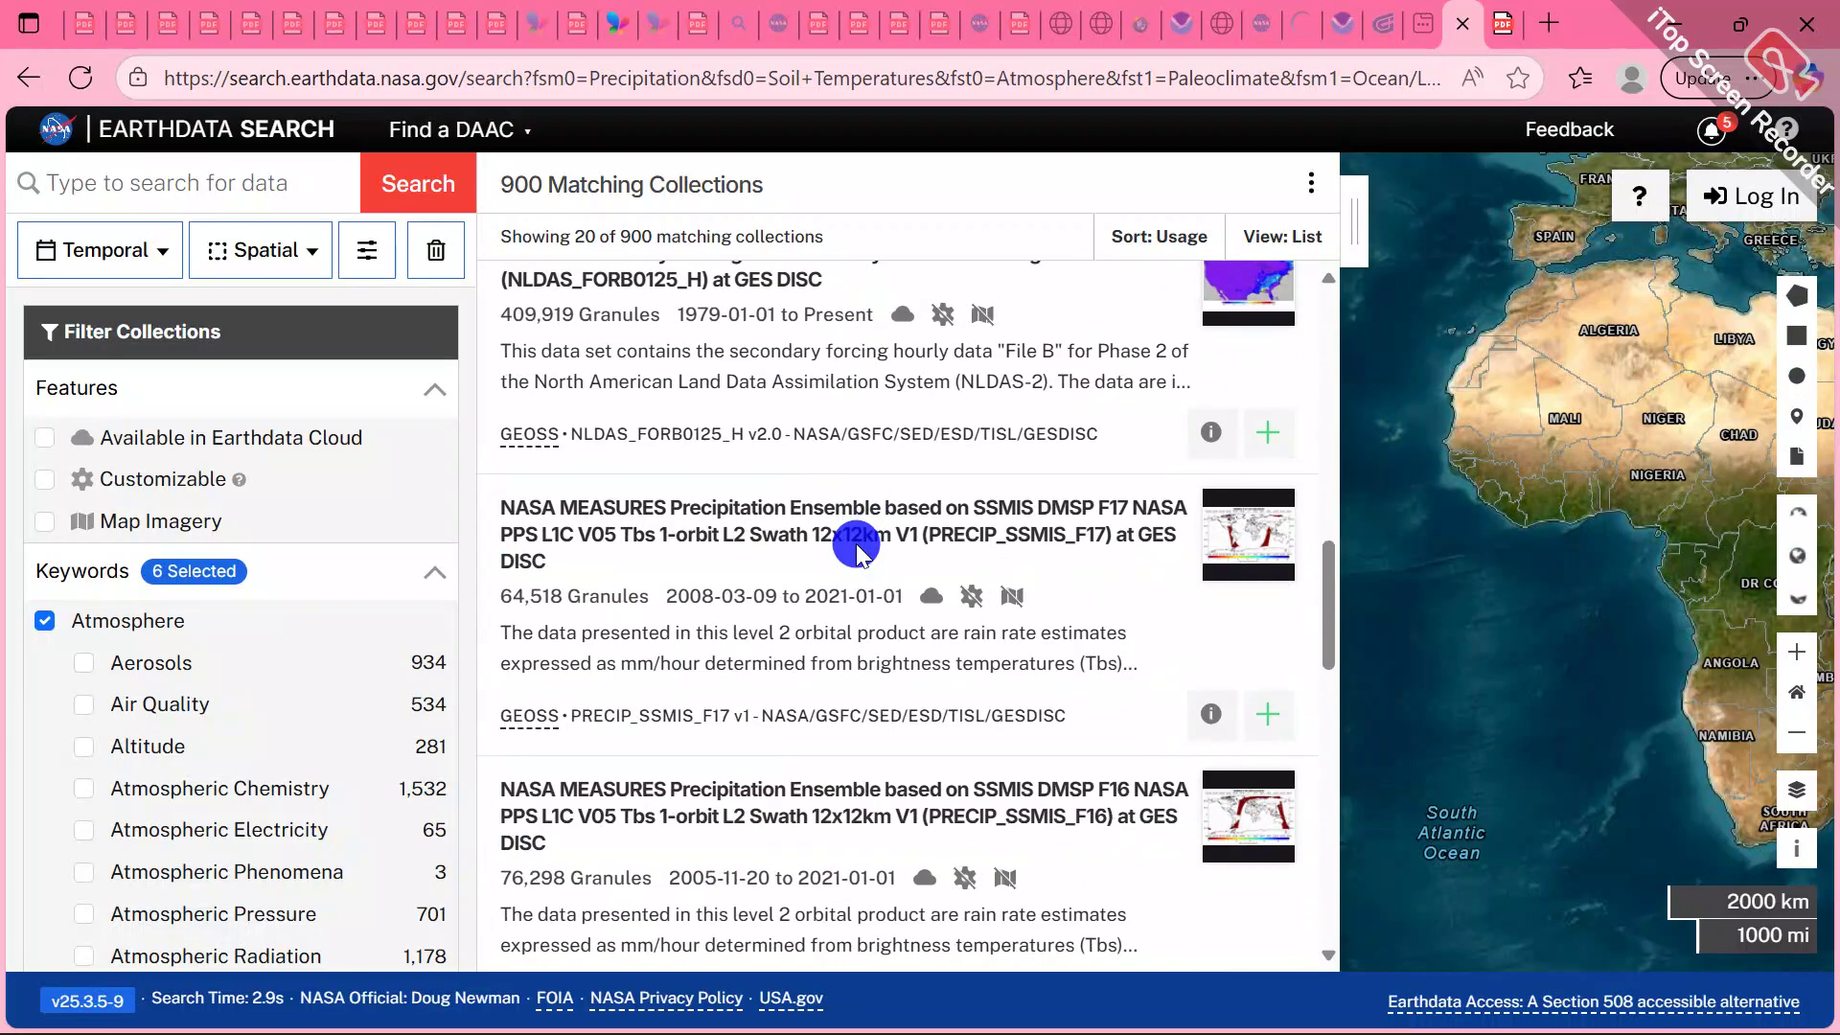
pyautogui.scroll(-4, 854, 542)
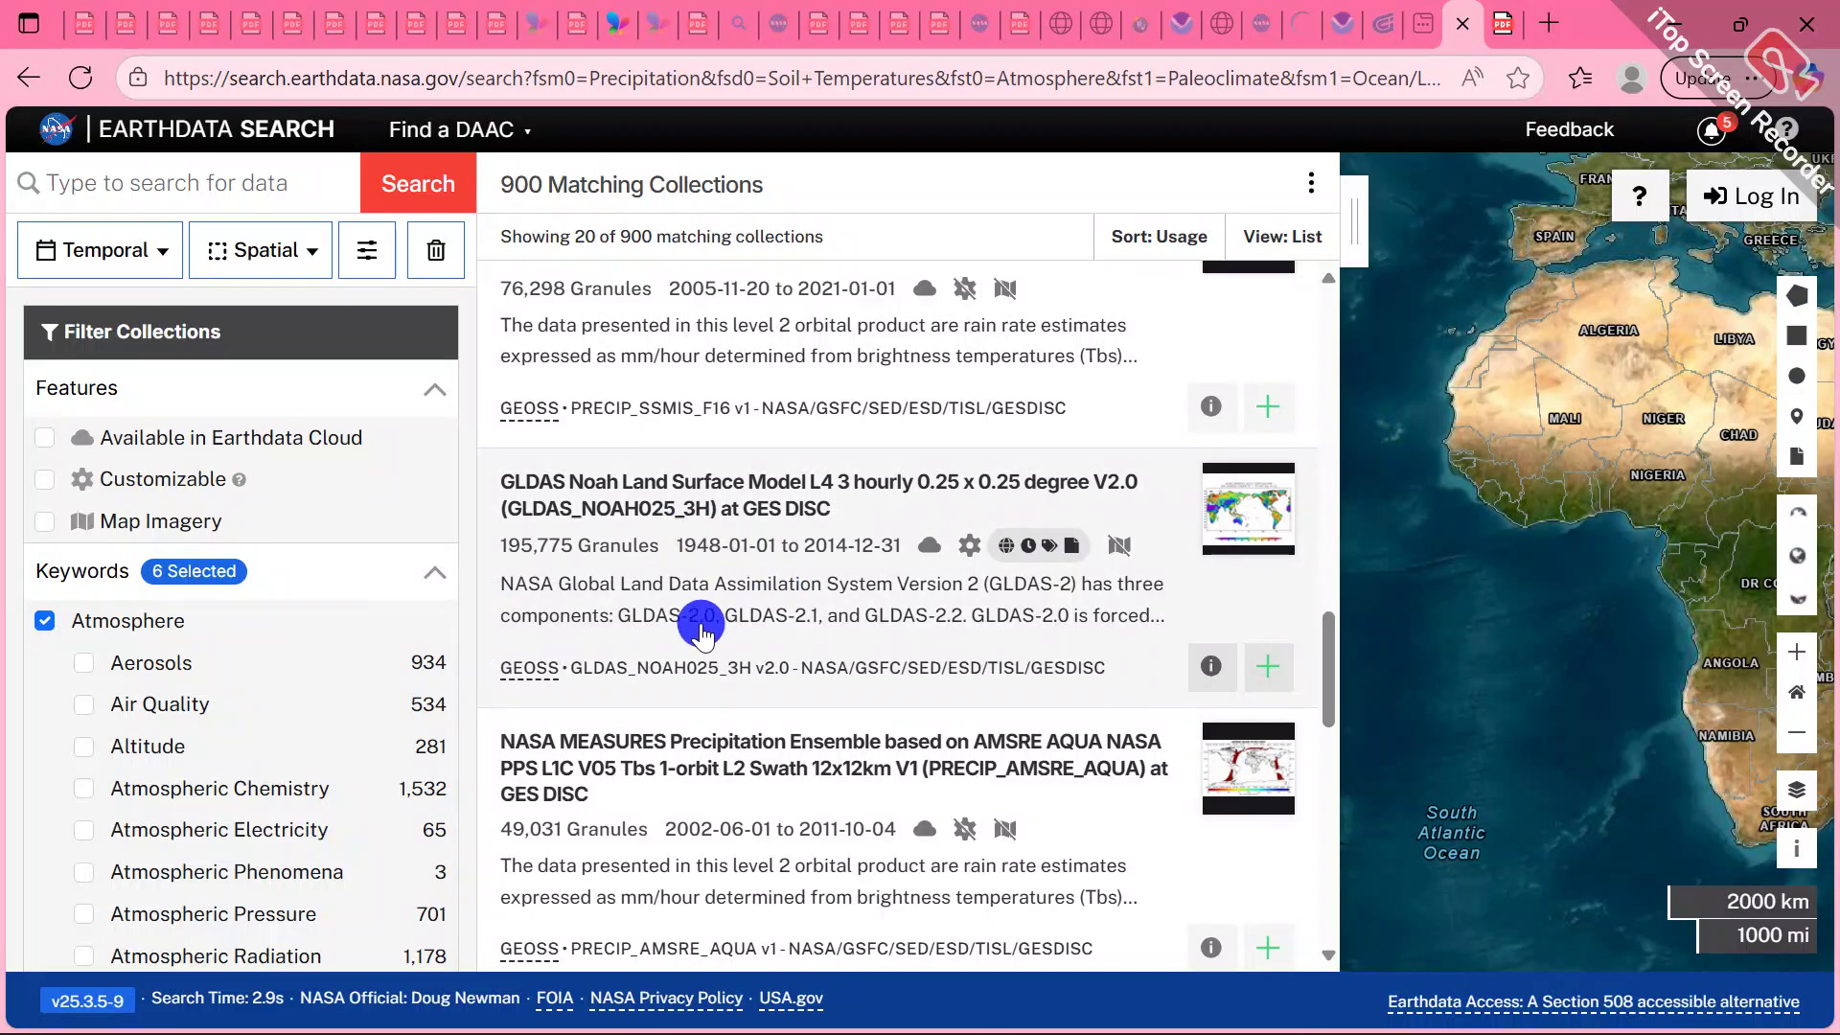
pyautogui.scroll(-7, 660, 618)
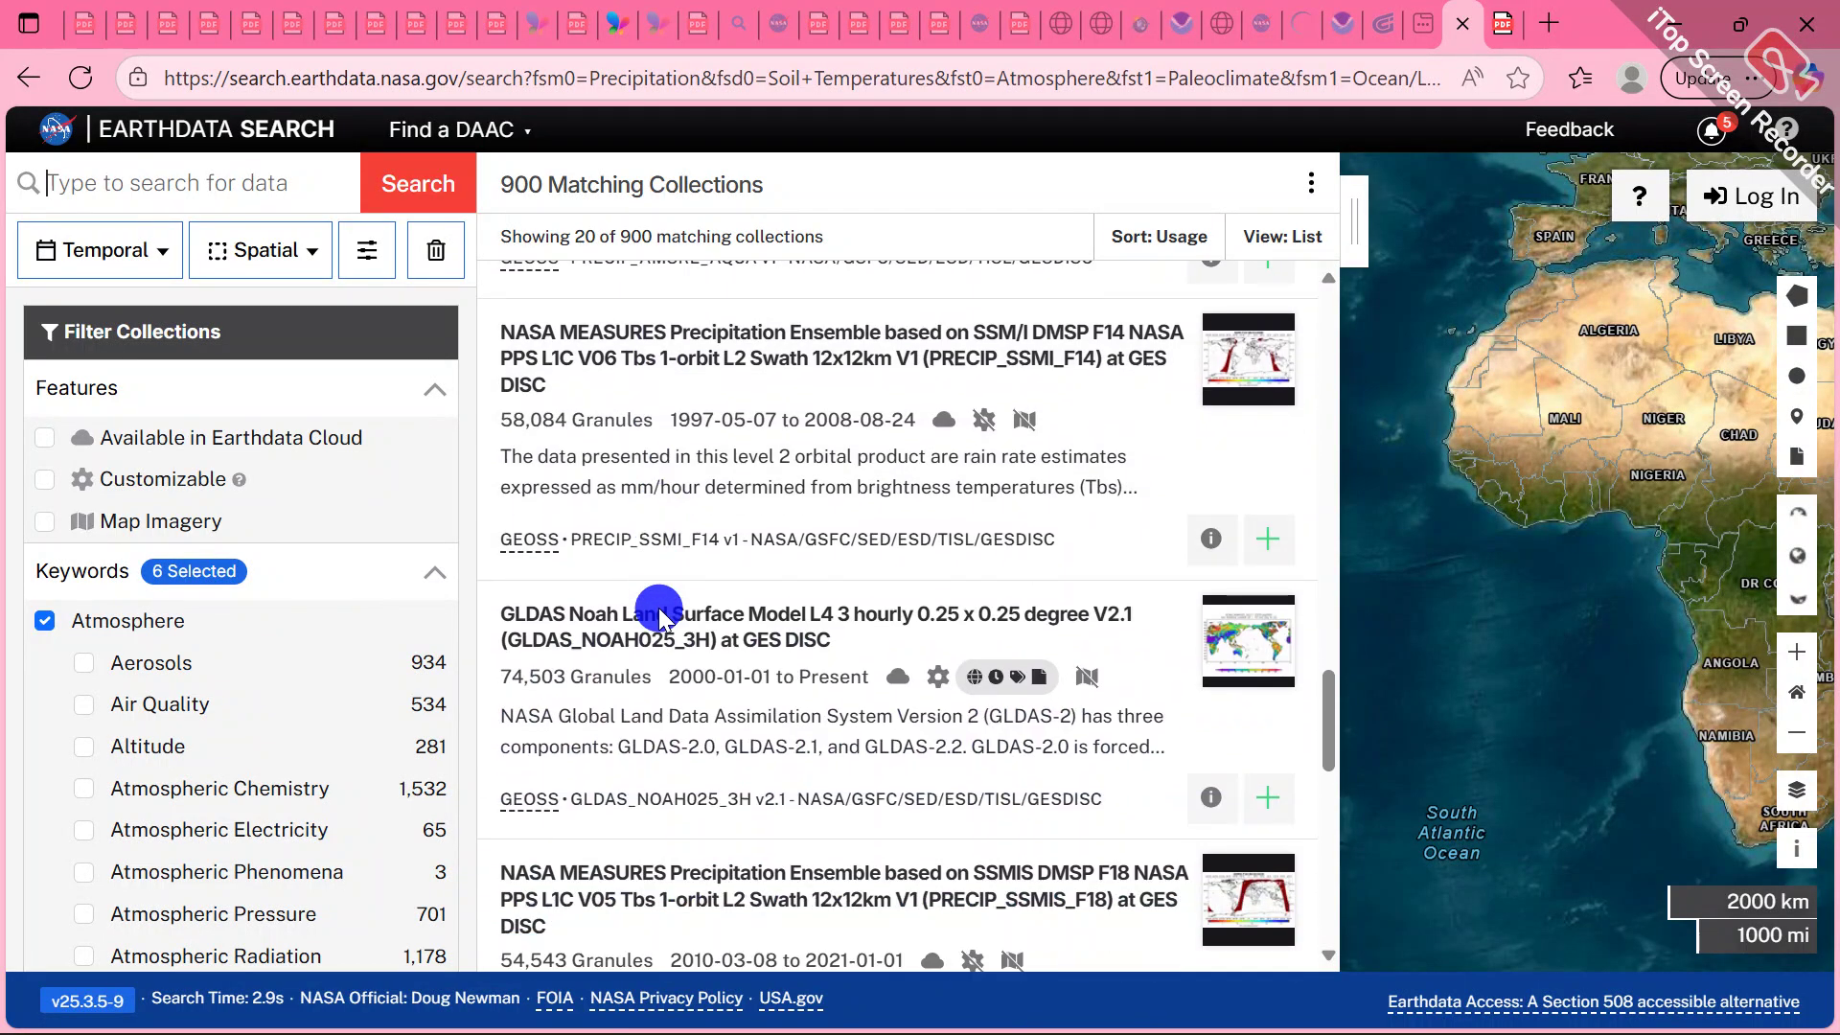
pyautogui.scroll(-3, 659, 618)
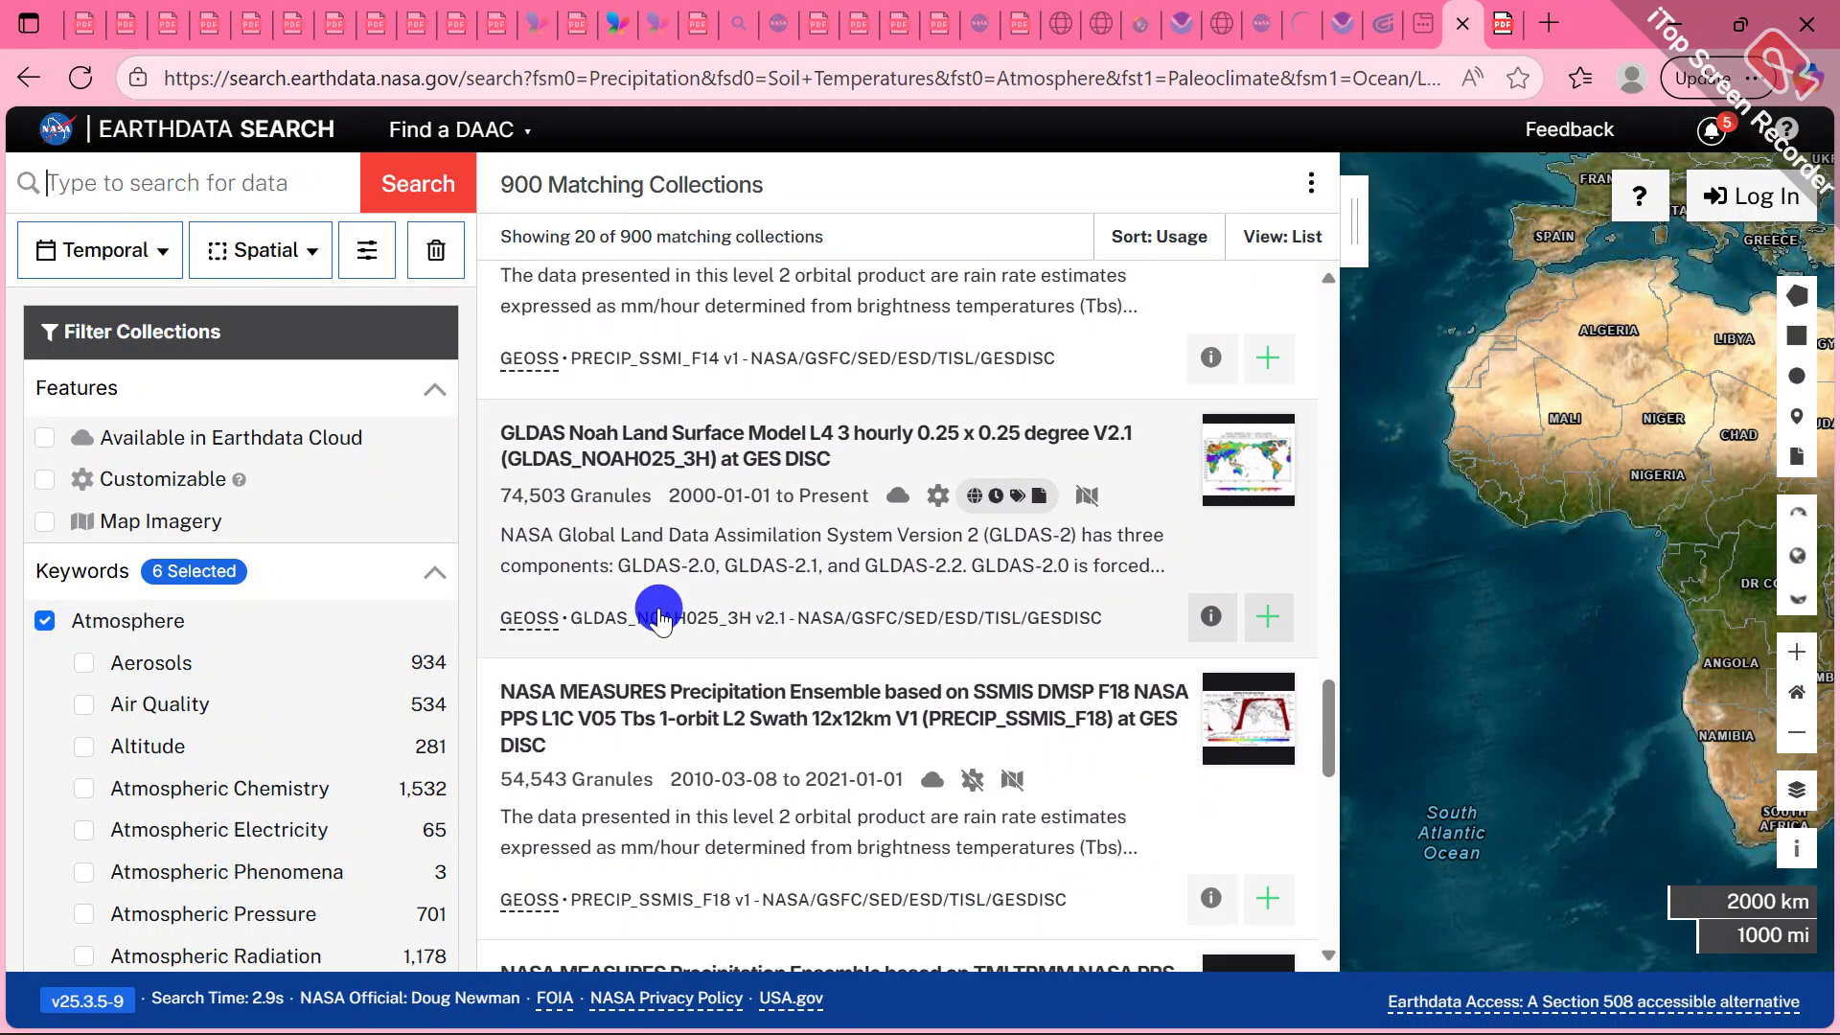
pyautogui.scroll(-4, 659, 618)
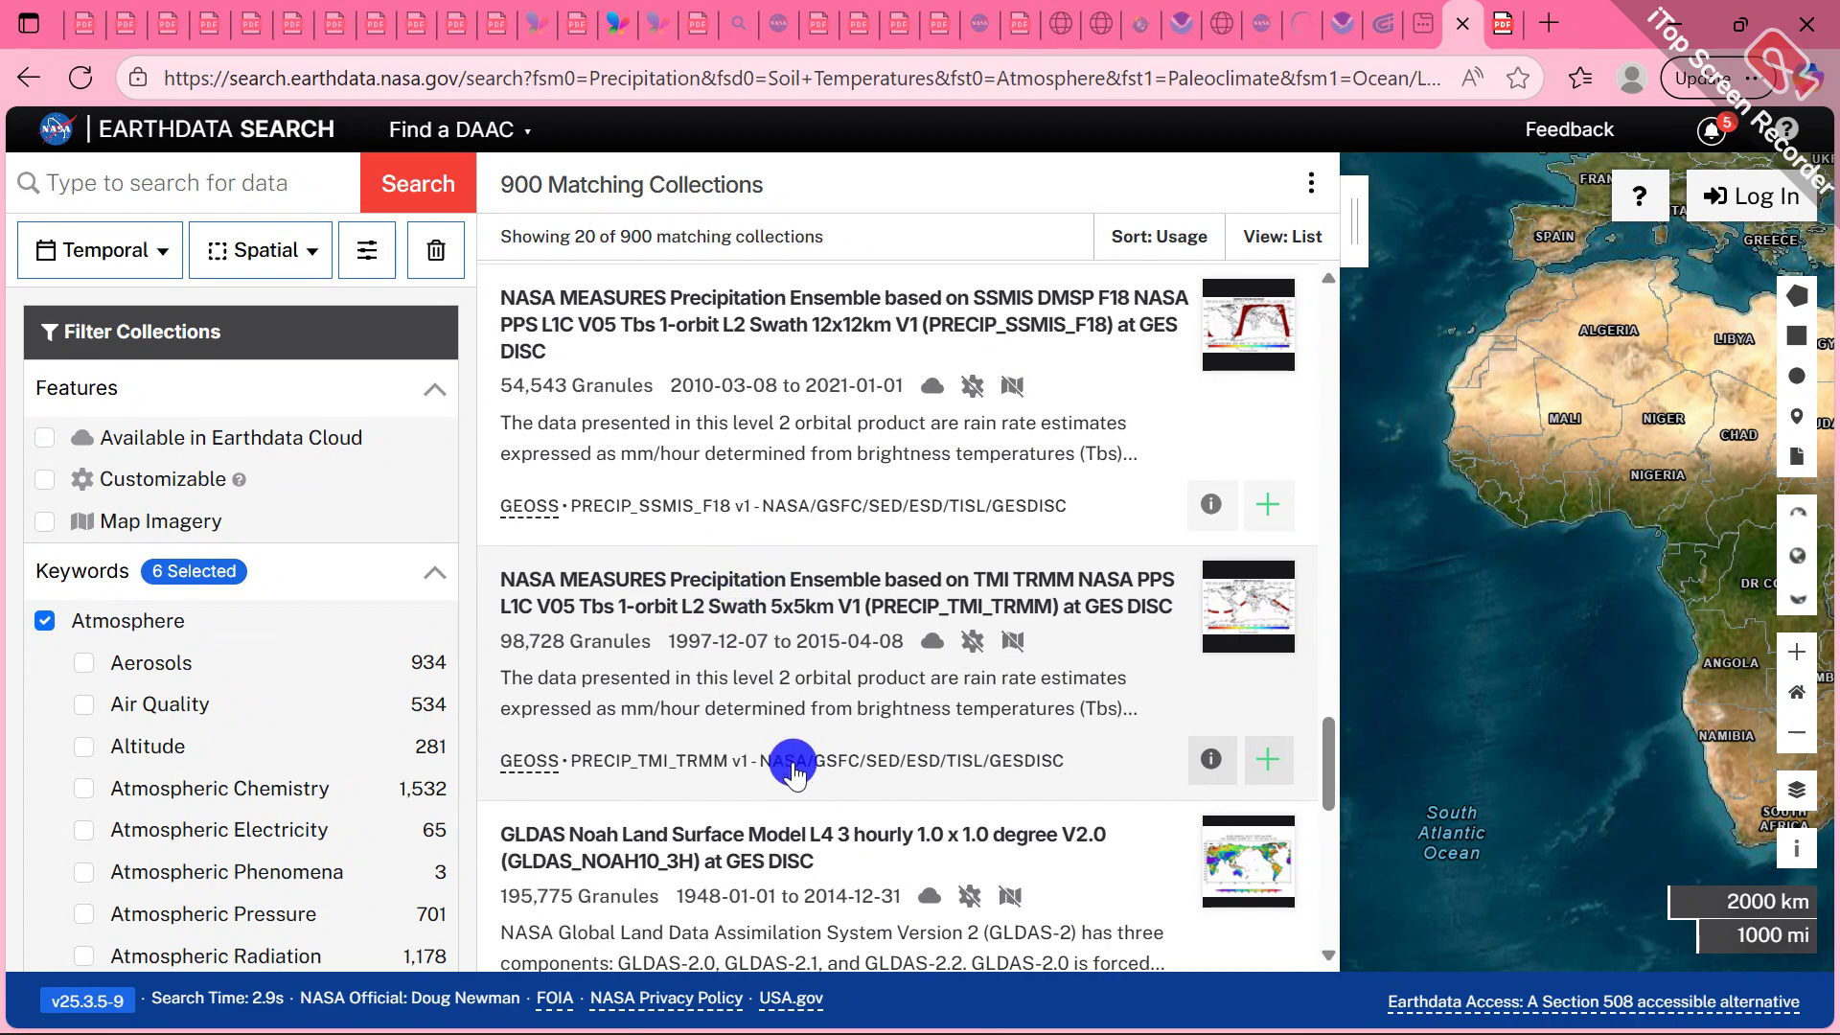
pyautogui.click(749, 573)
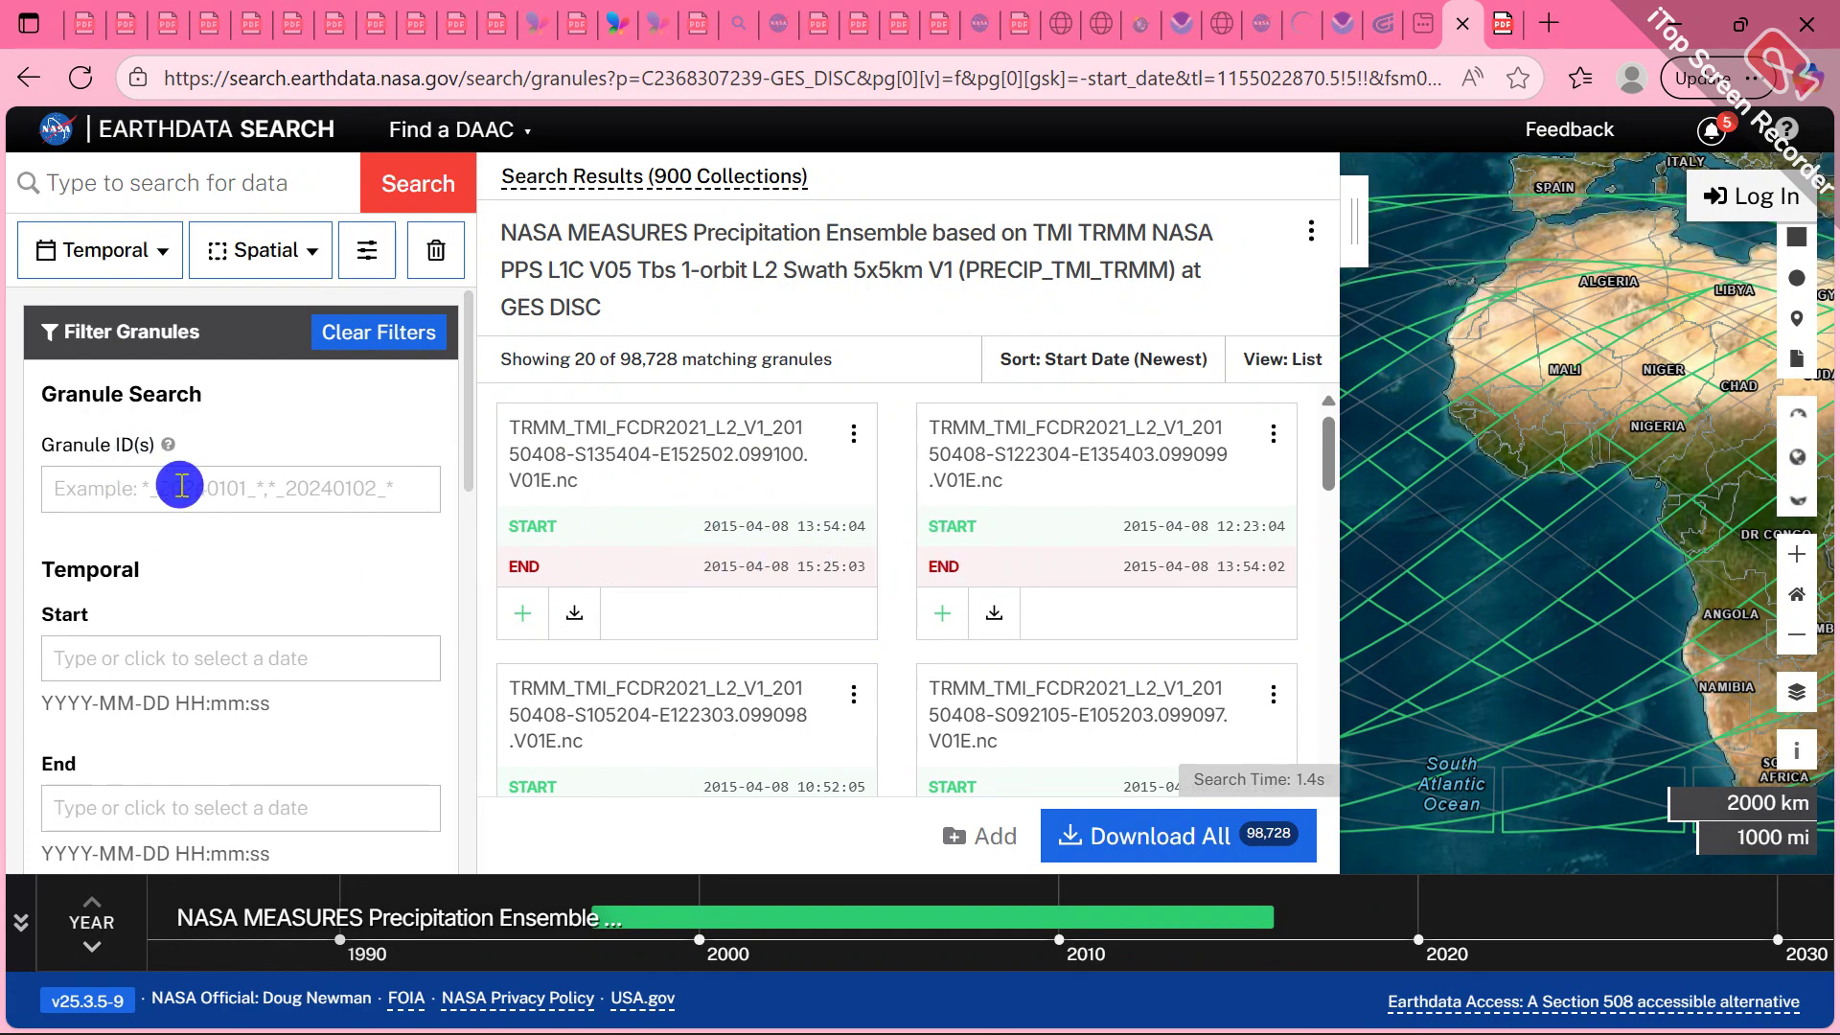
# Examine the collection's granule filters, from granule ID and temporal range through data access, orbit number and equatorial crossing
pyautogui.click(125, 489)
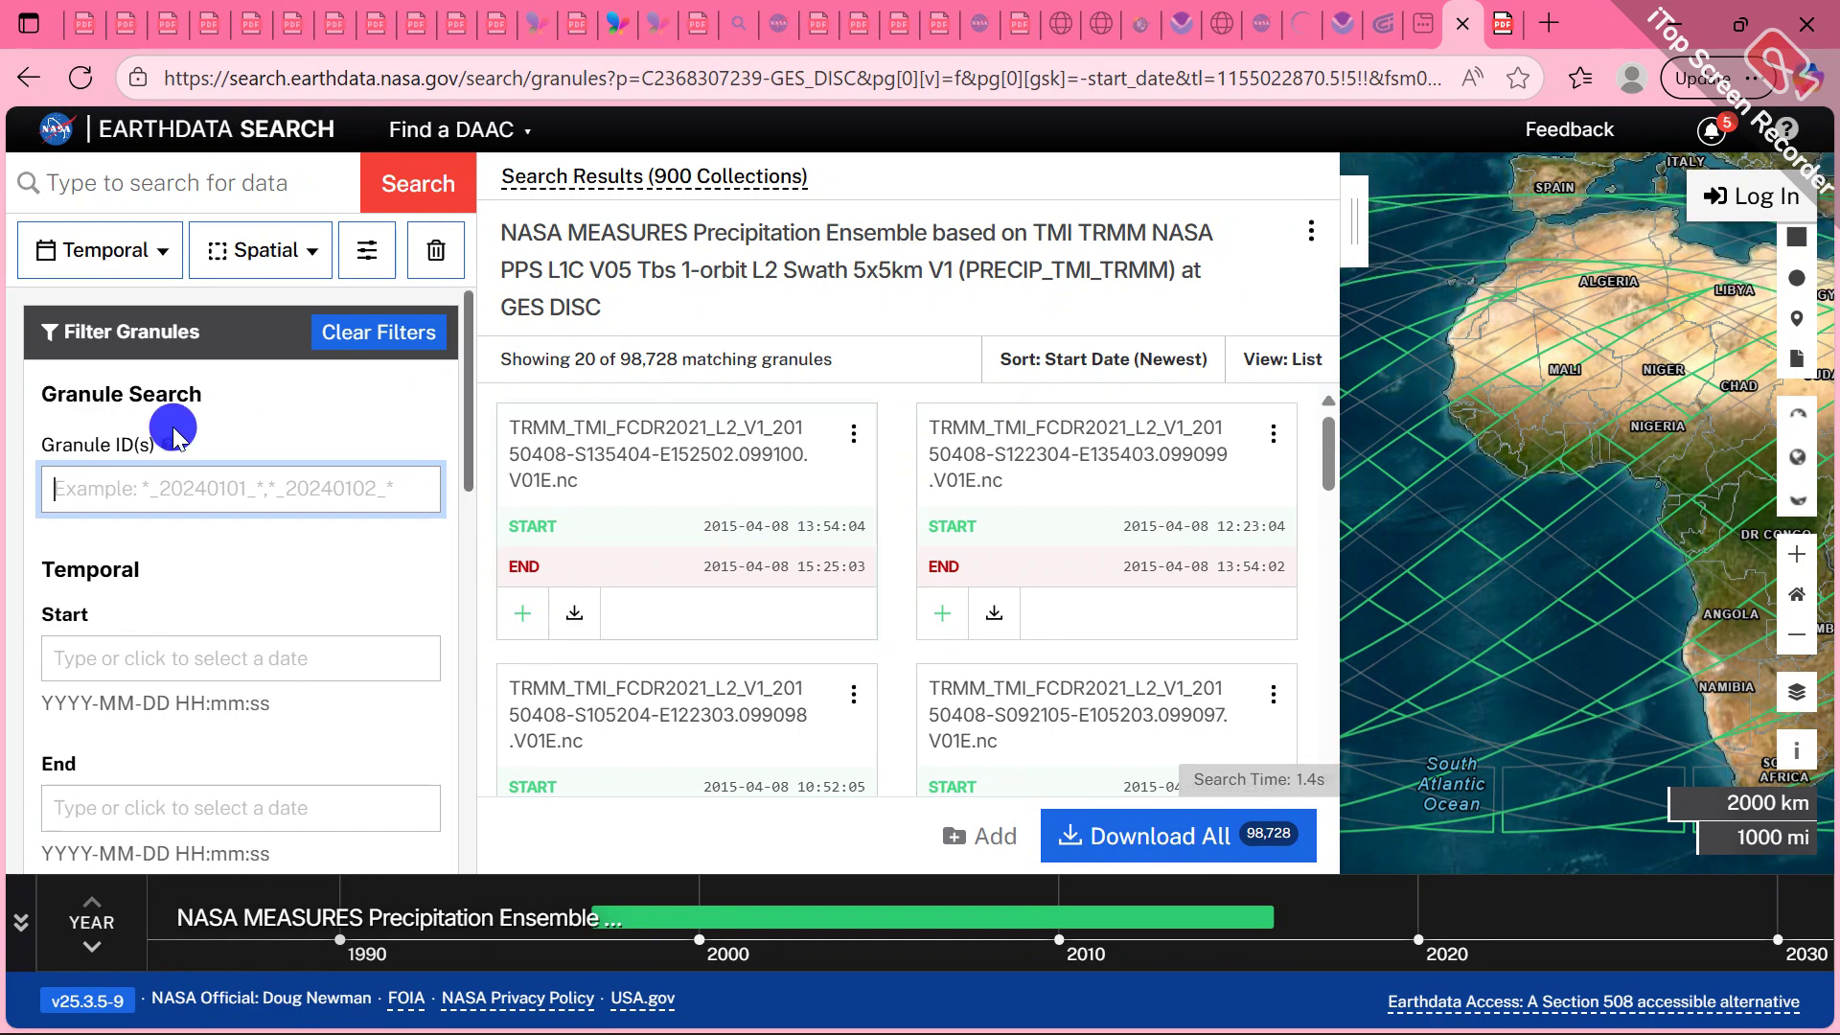
pyautogui.scroll(-1, 140, 566)
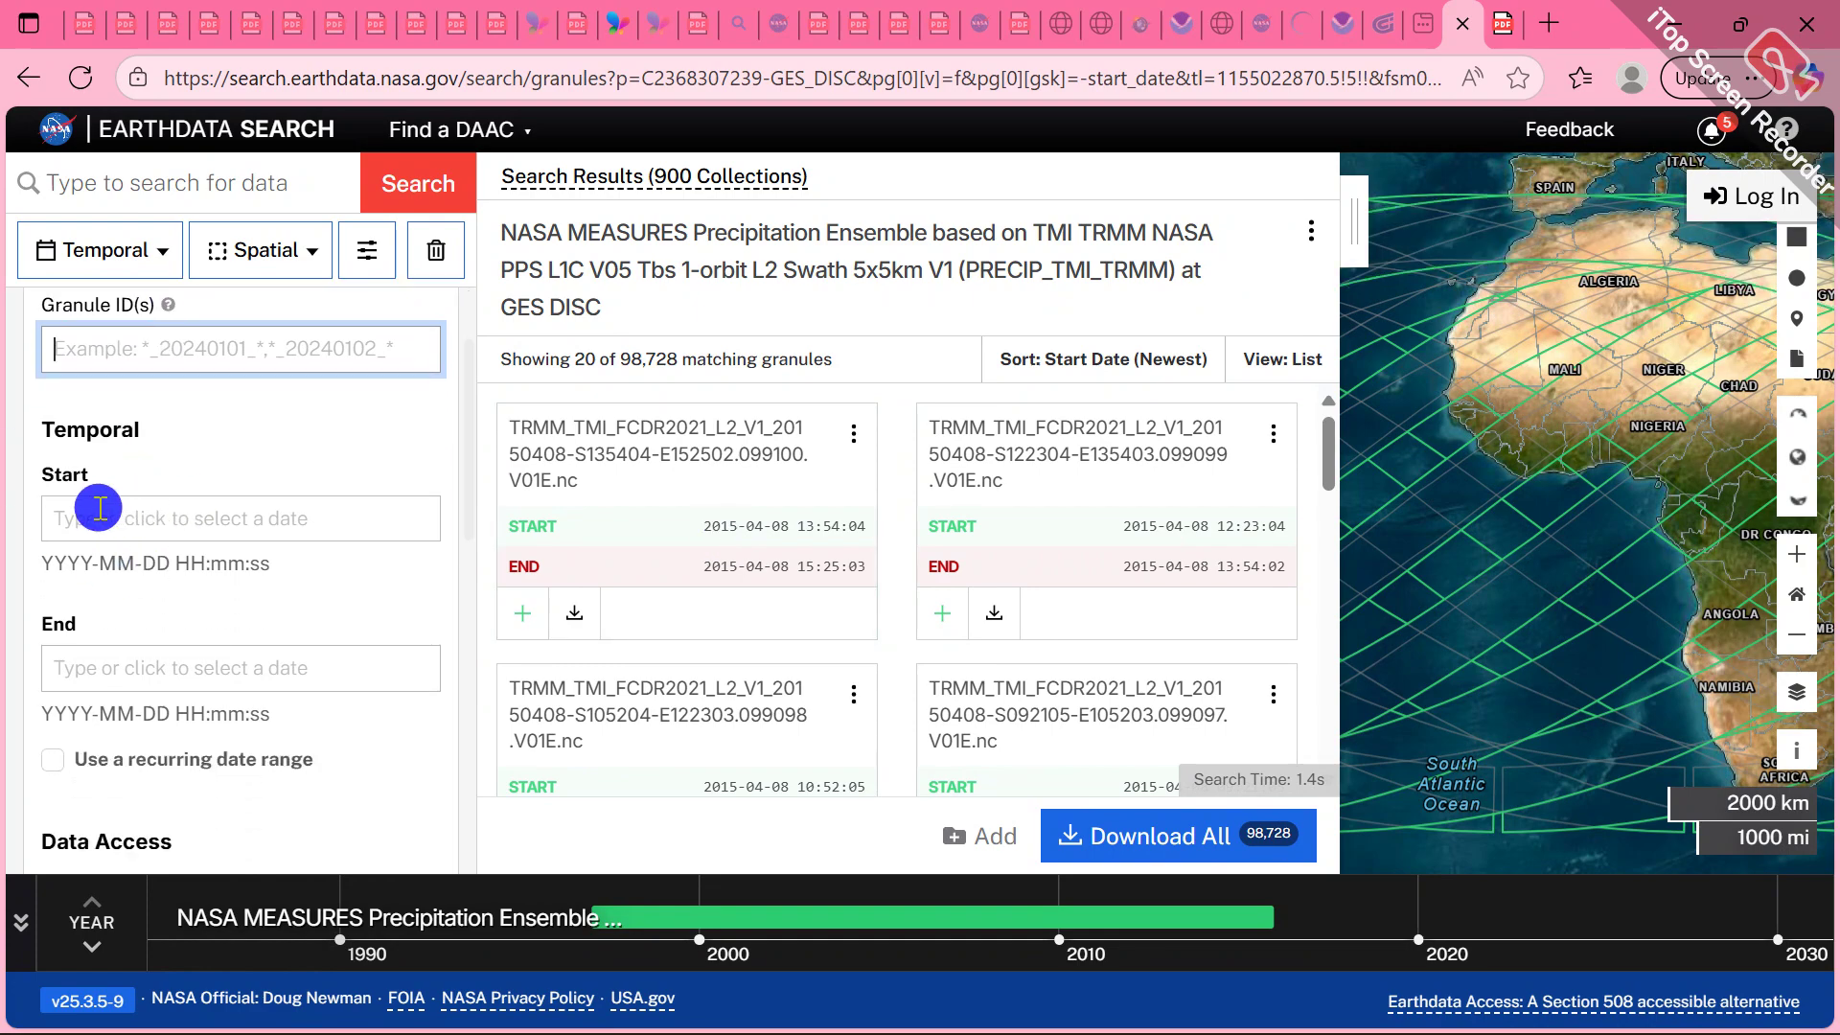
pyautogui.scroll(-4, 210, 666)
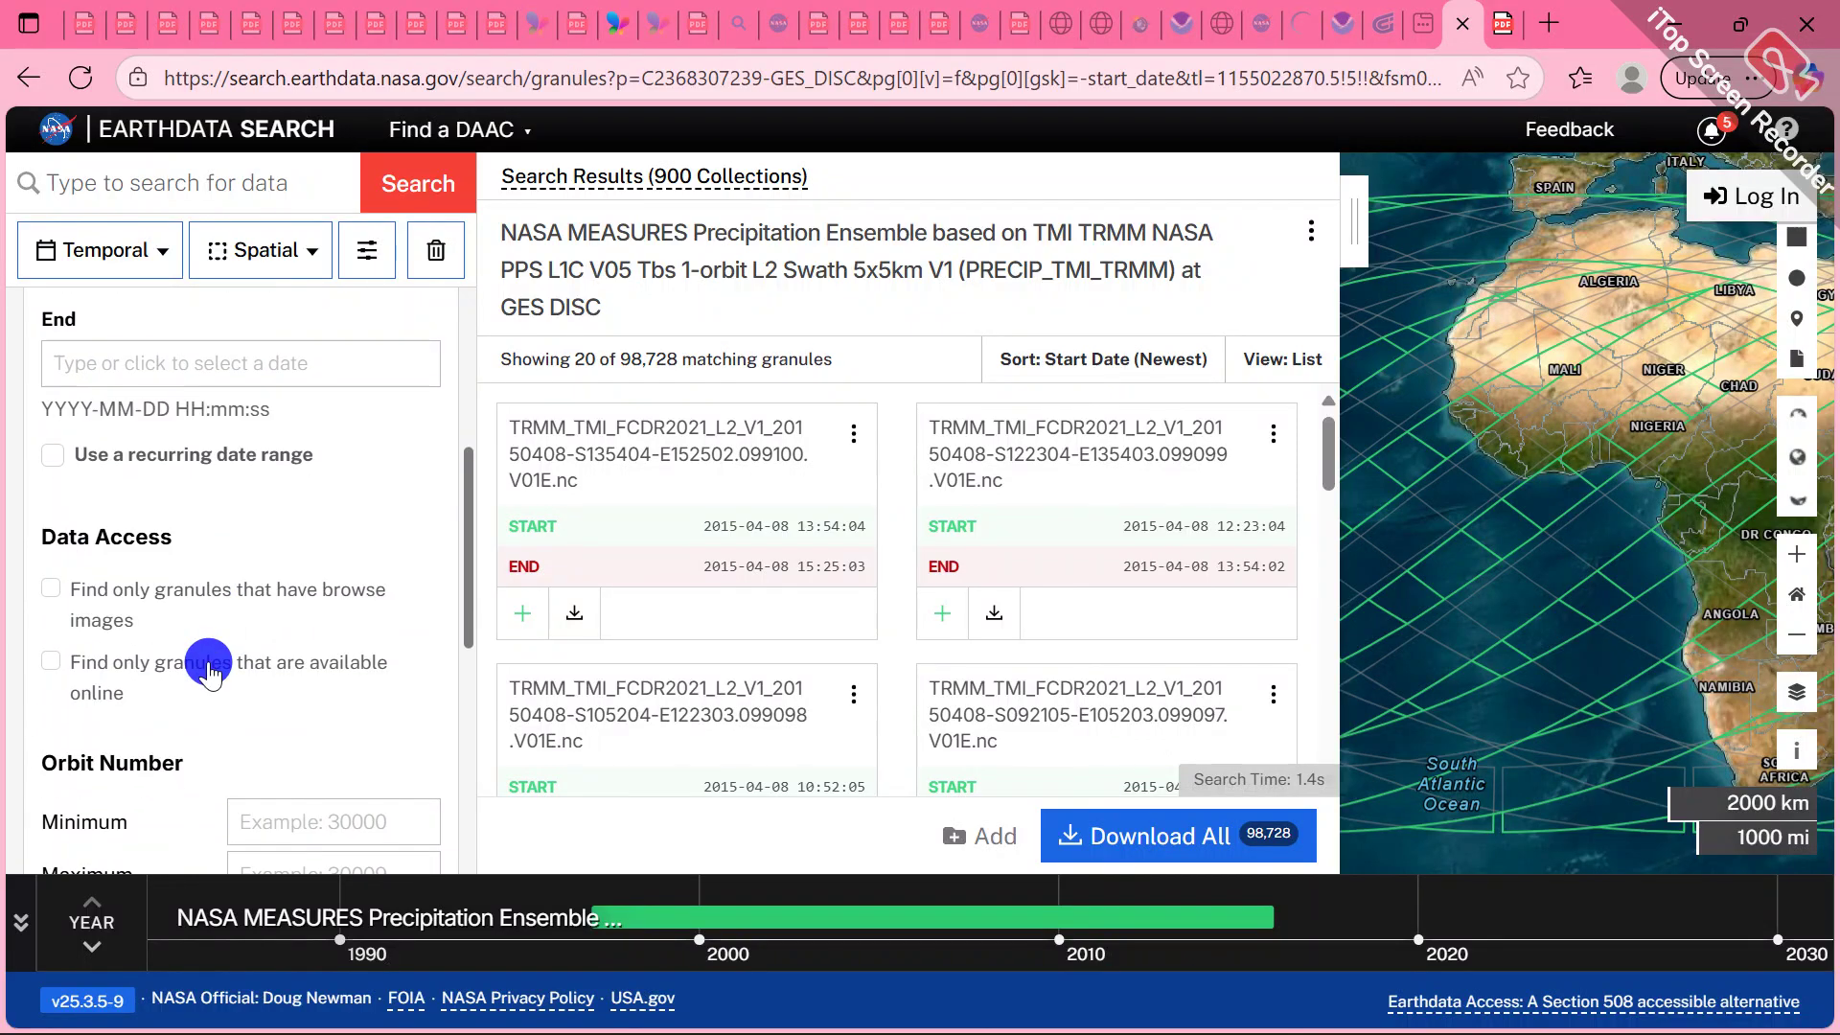
pyautogui.scroll(-2, 210, 664)
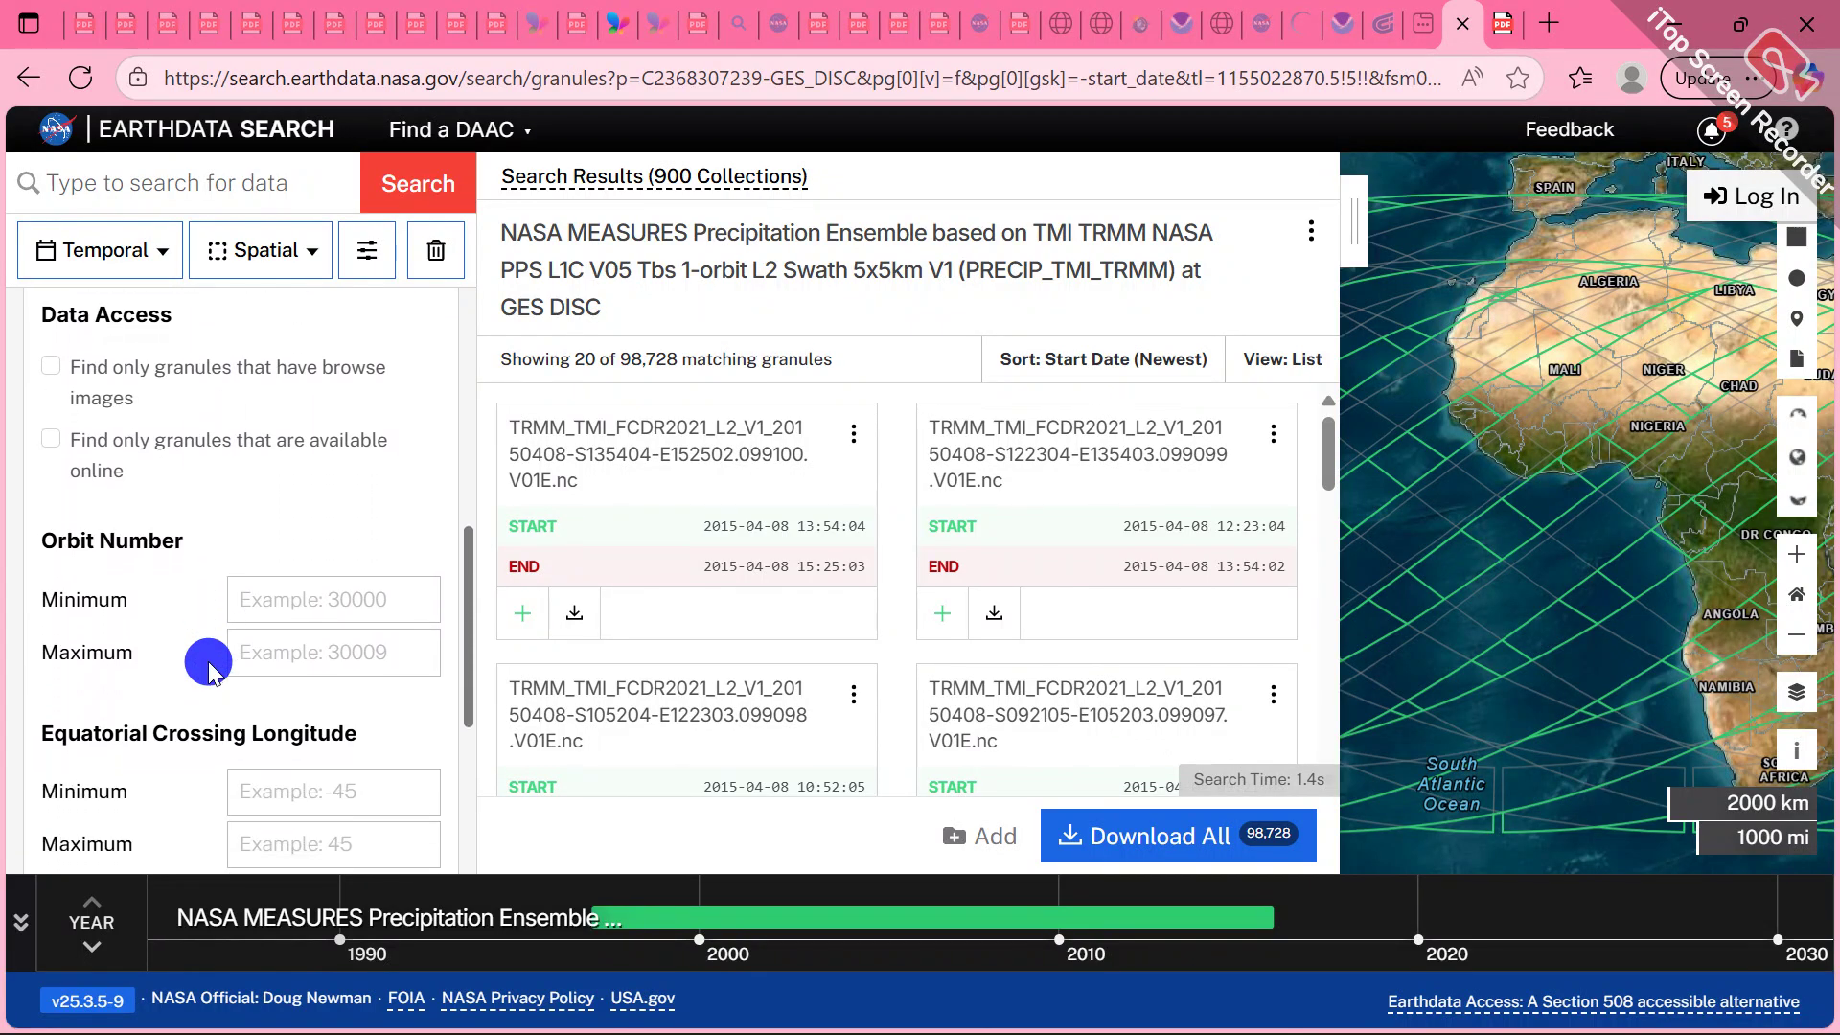
pyautogui.scroll(-1, 76, 709)
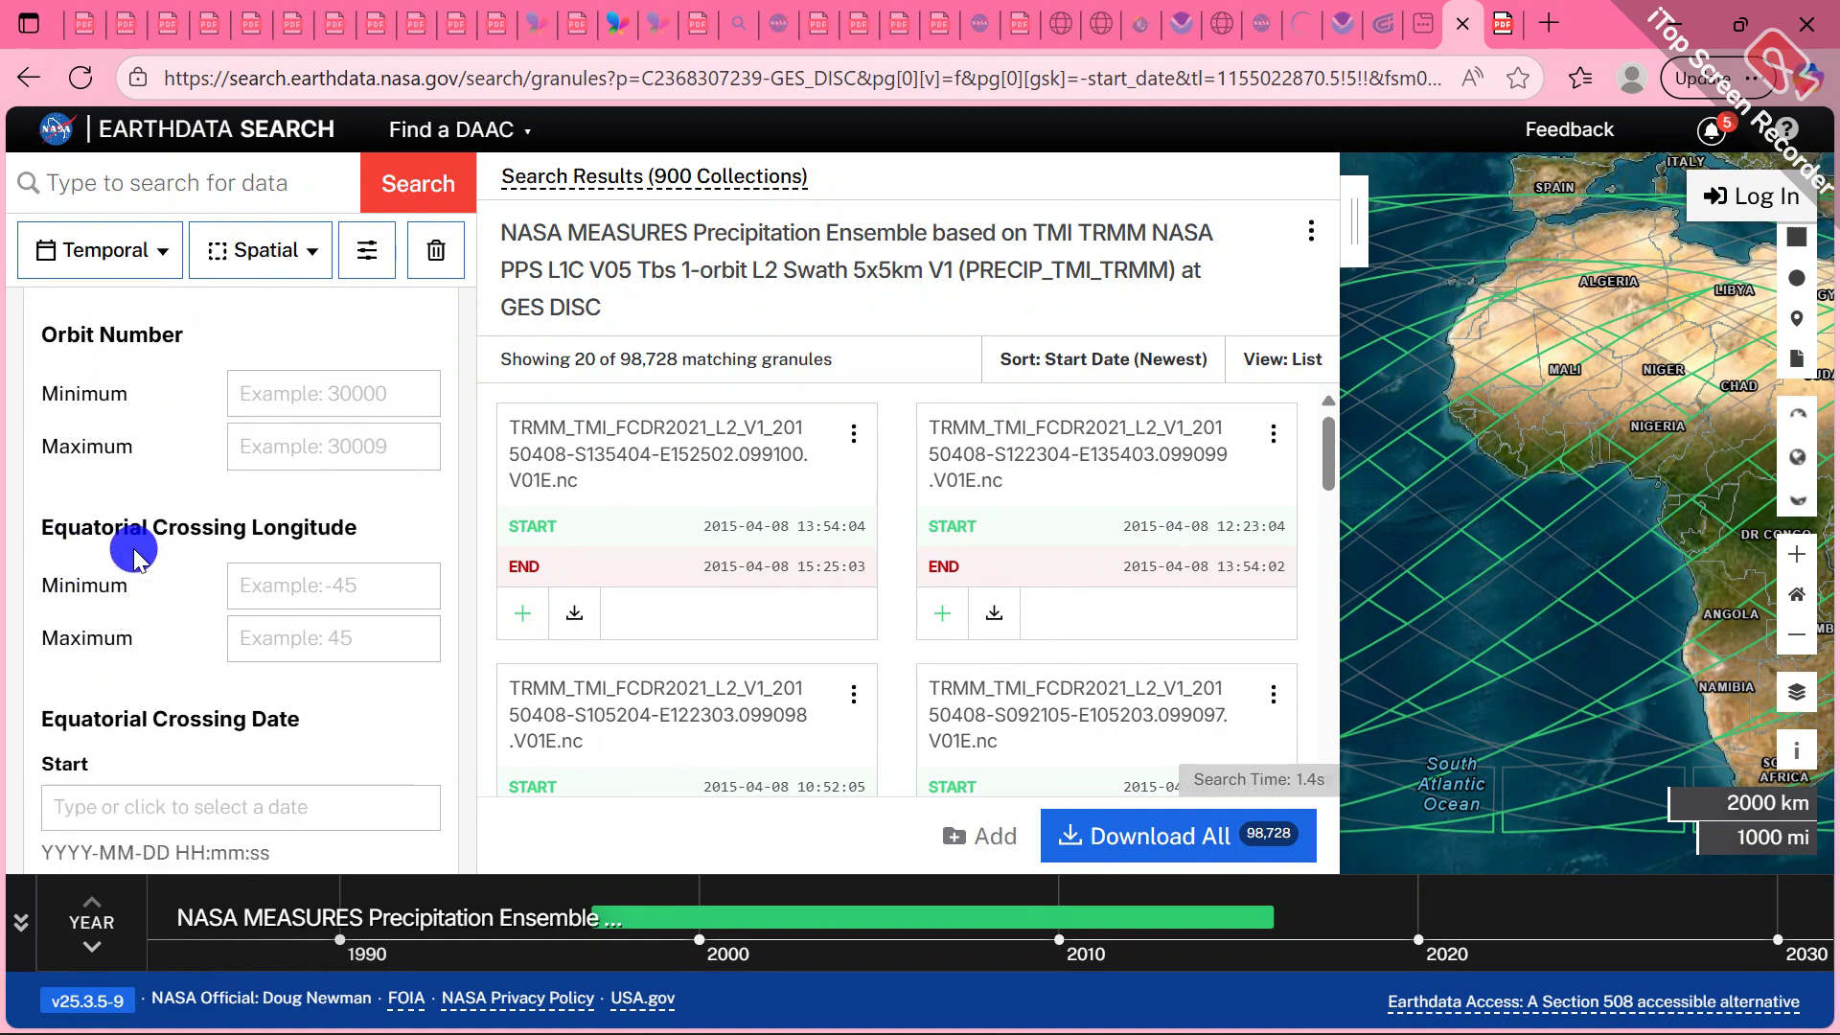
pyautogui.scroll(-2, 228, 637)
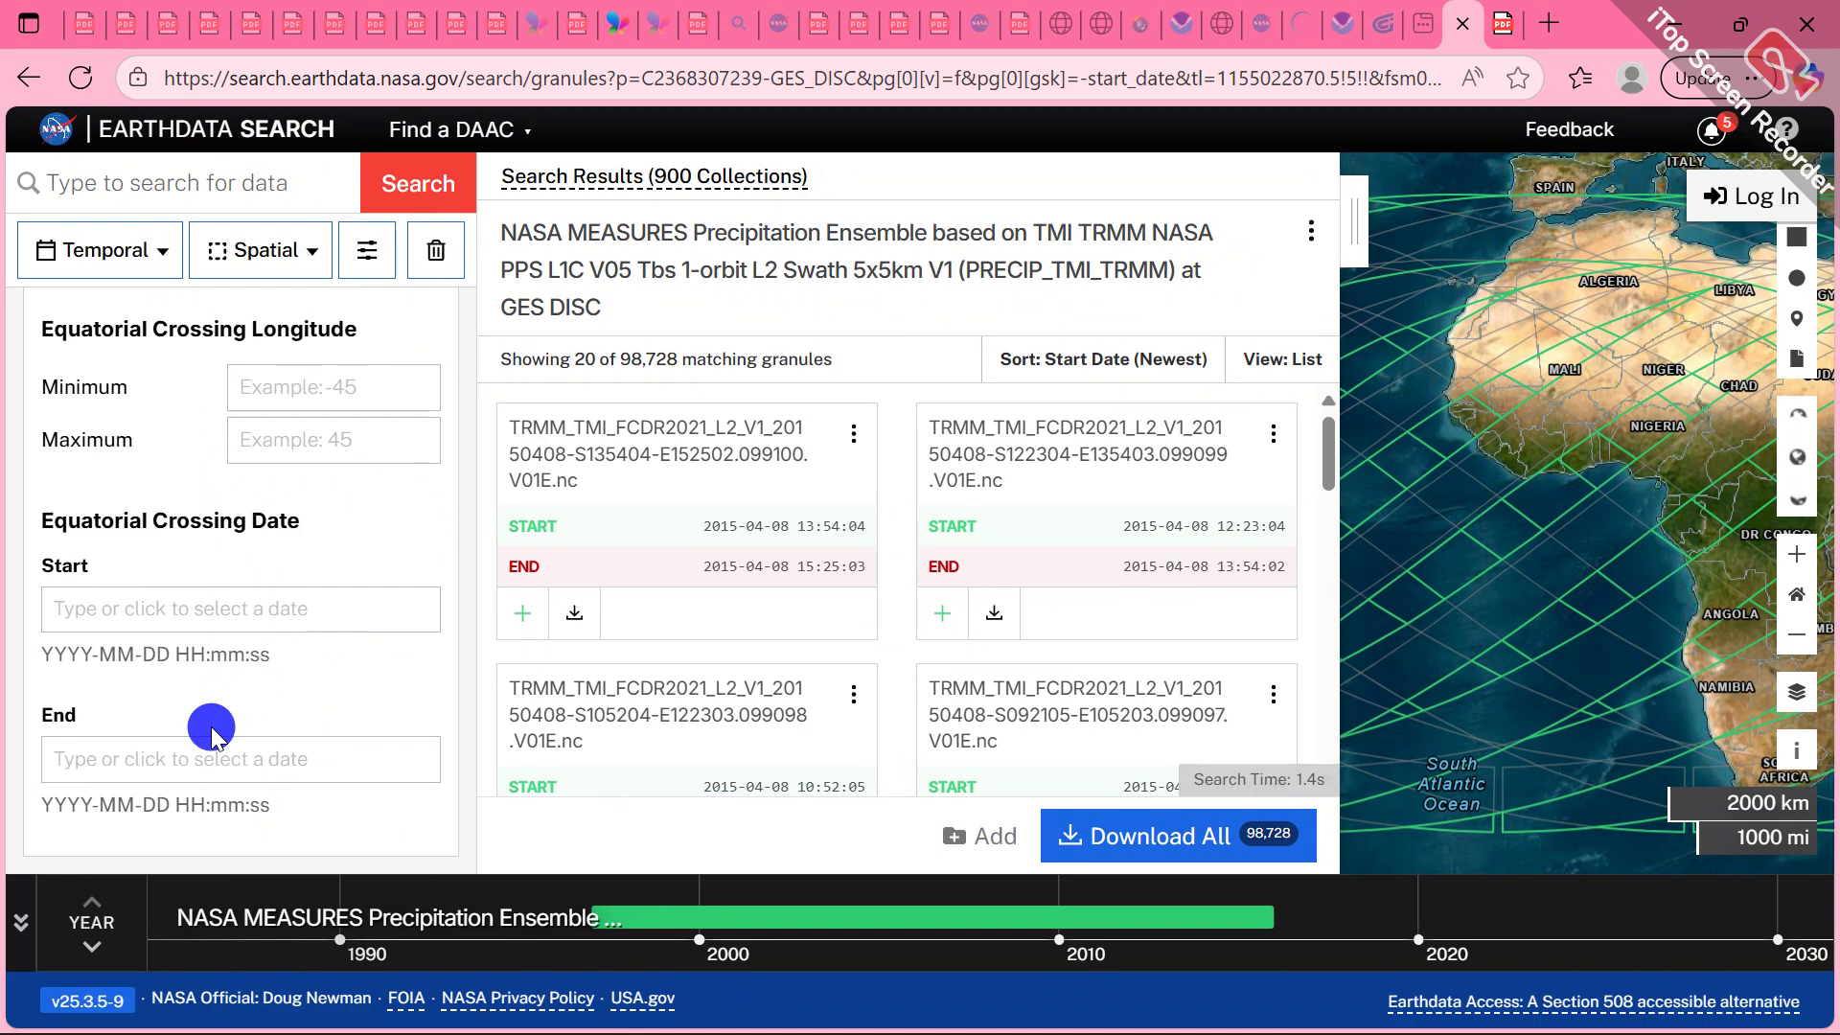
pyautogui.scroll(10, 212, 728)
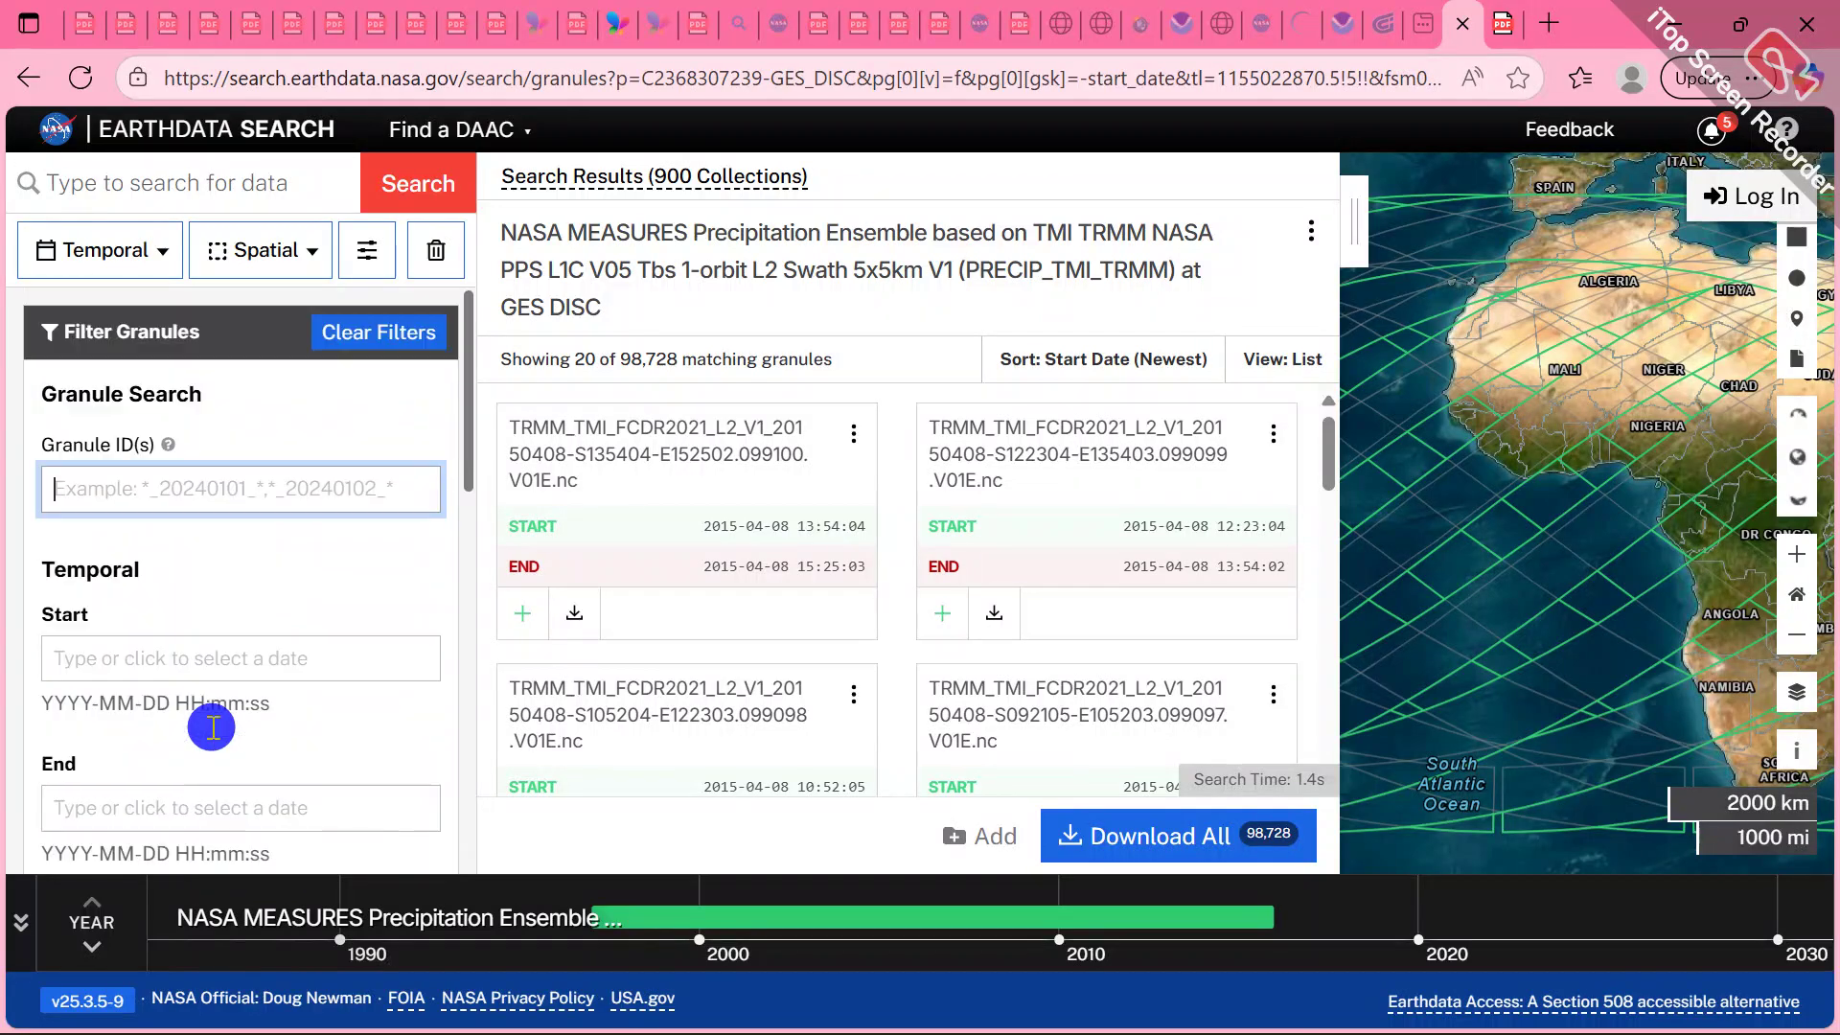
# Upload the zipped Yamoussoukro shapefile as the spatial filter and dismiss the notice about its points
pyautogui.click(312, 255)
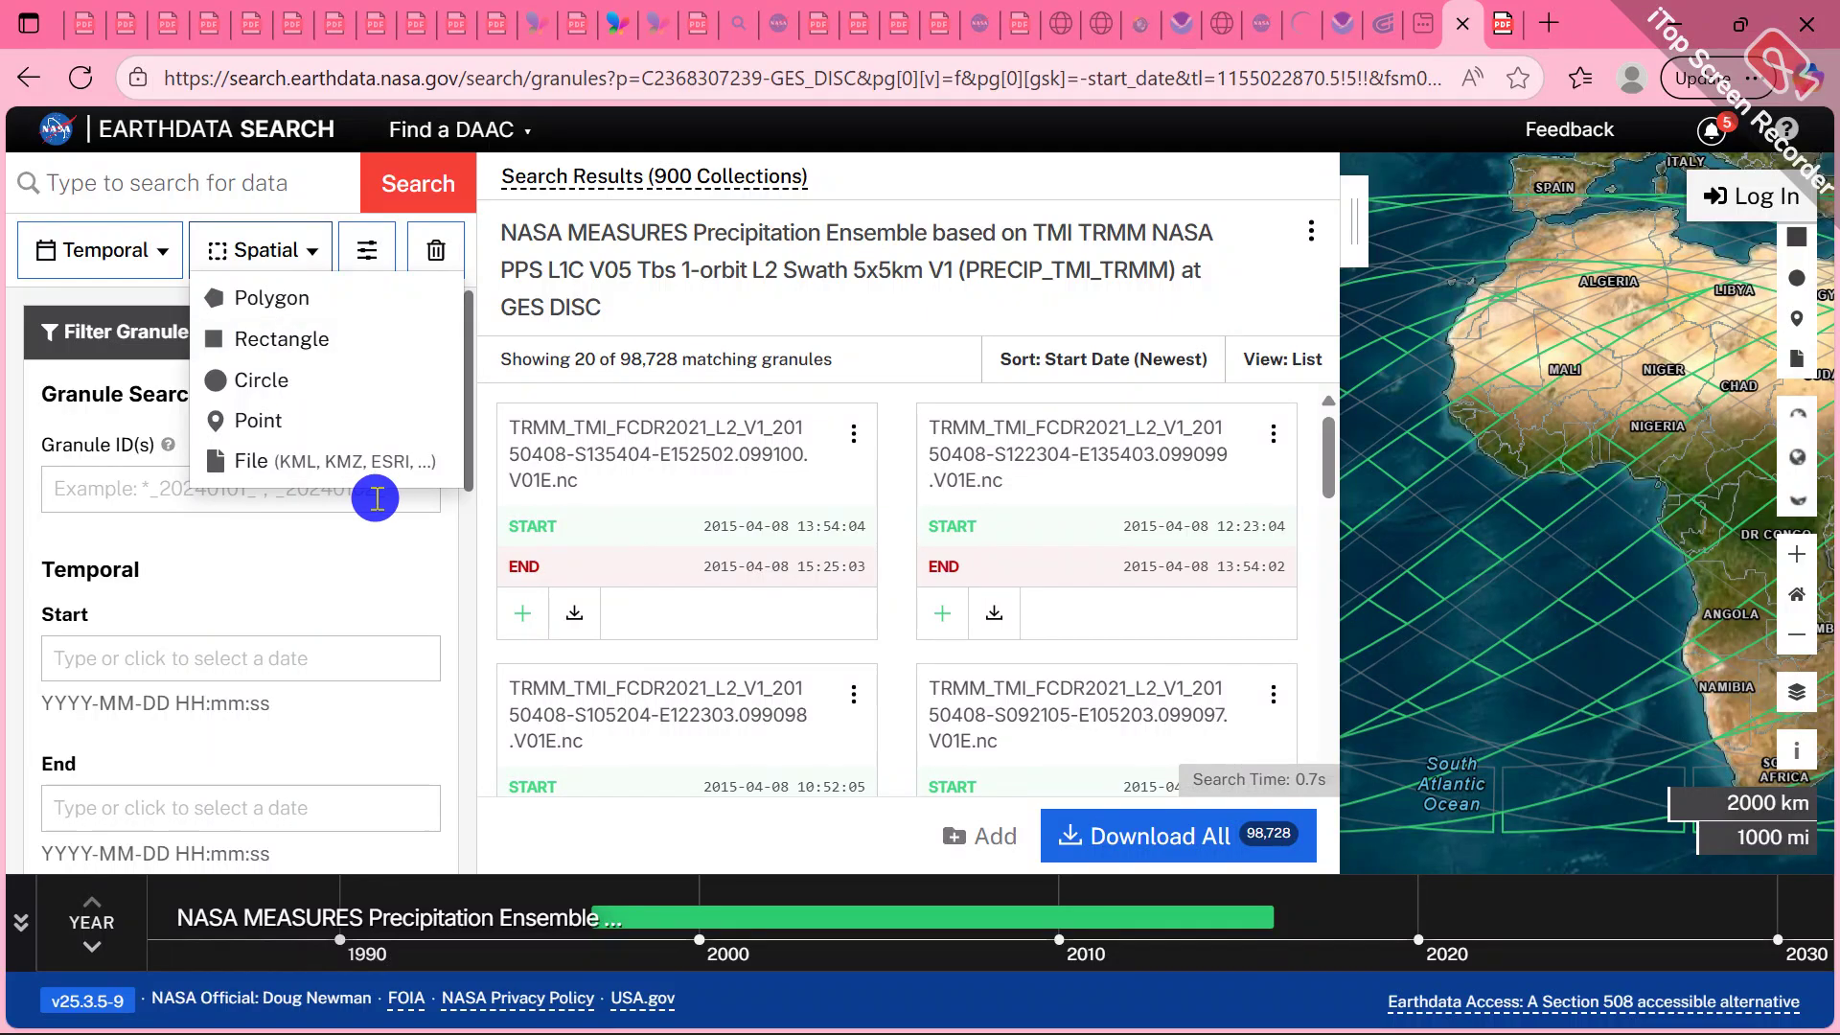
pyautogui.click(307, 462)
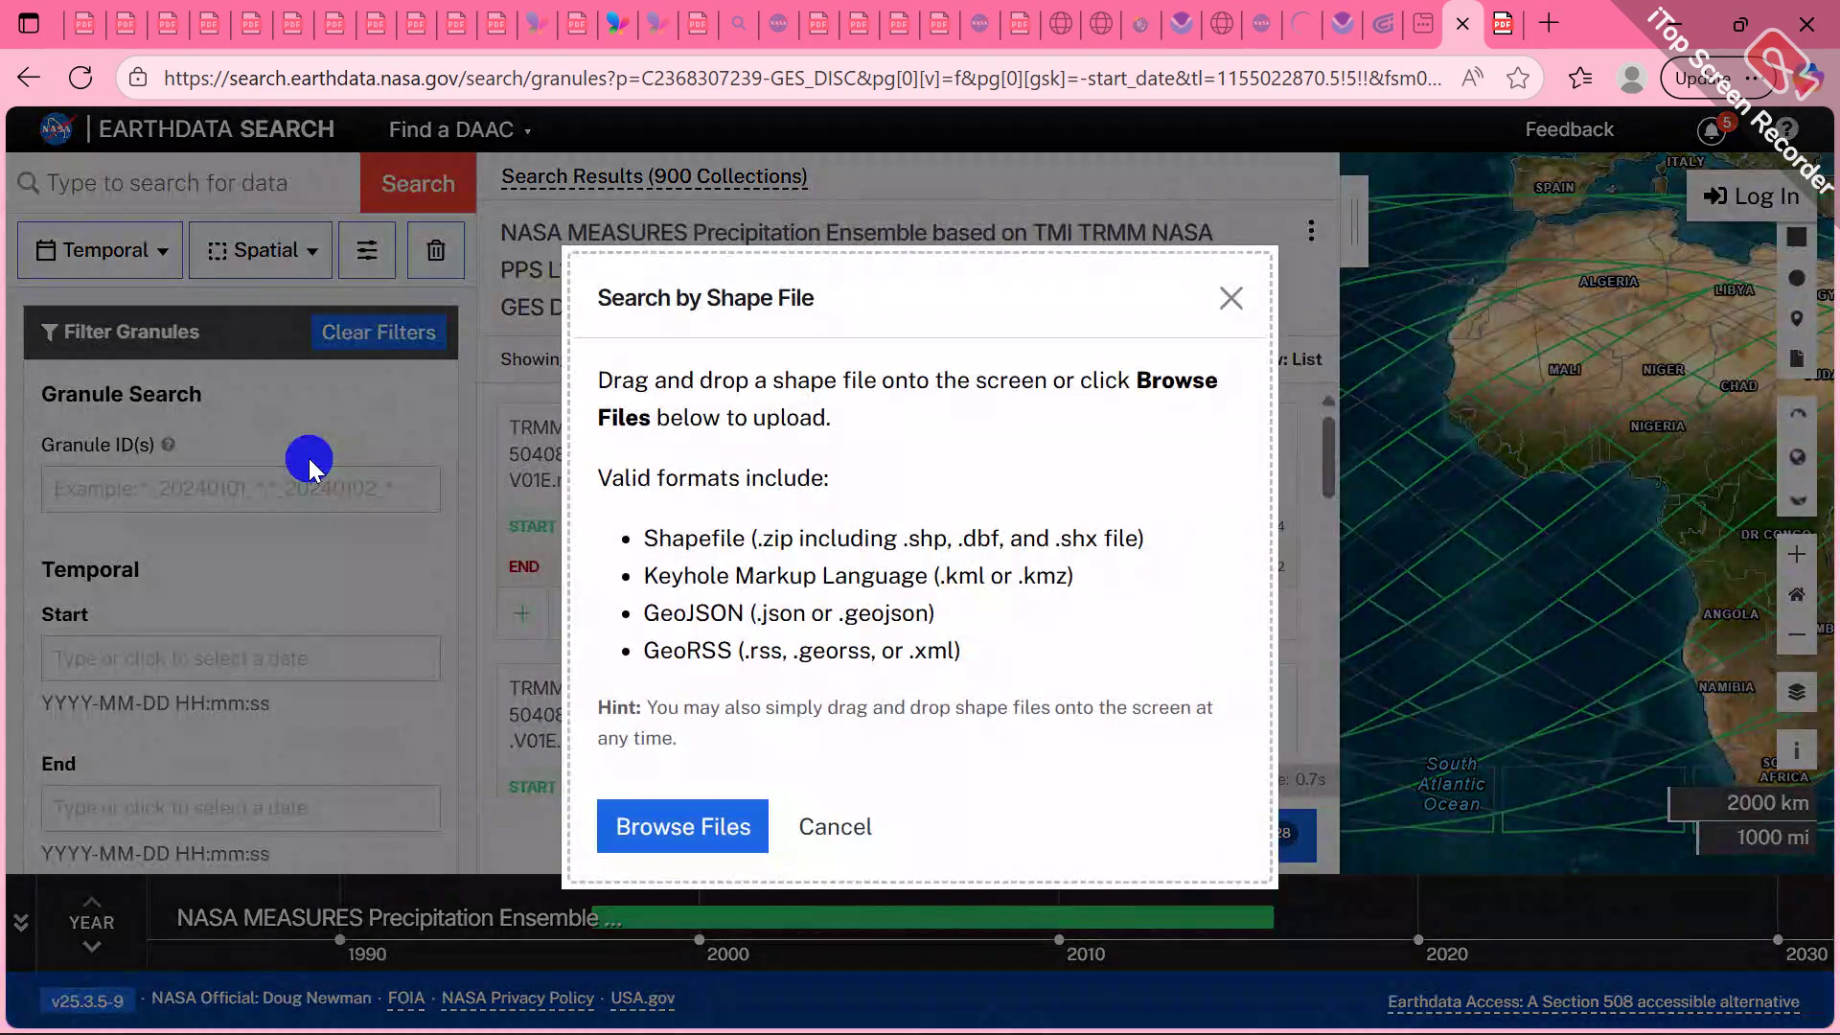
pyautogui.click(686, 827)
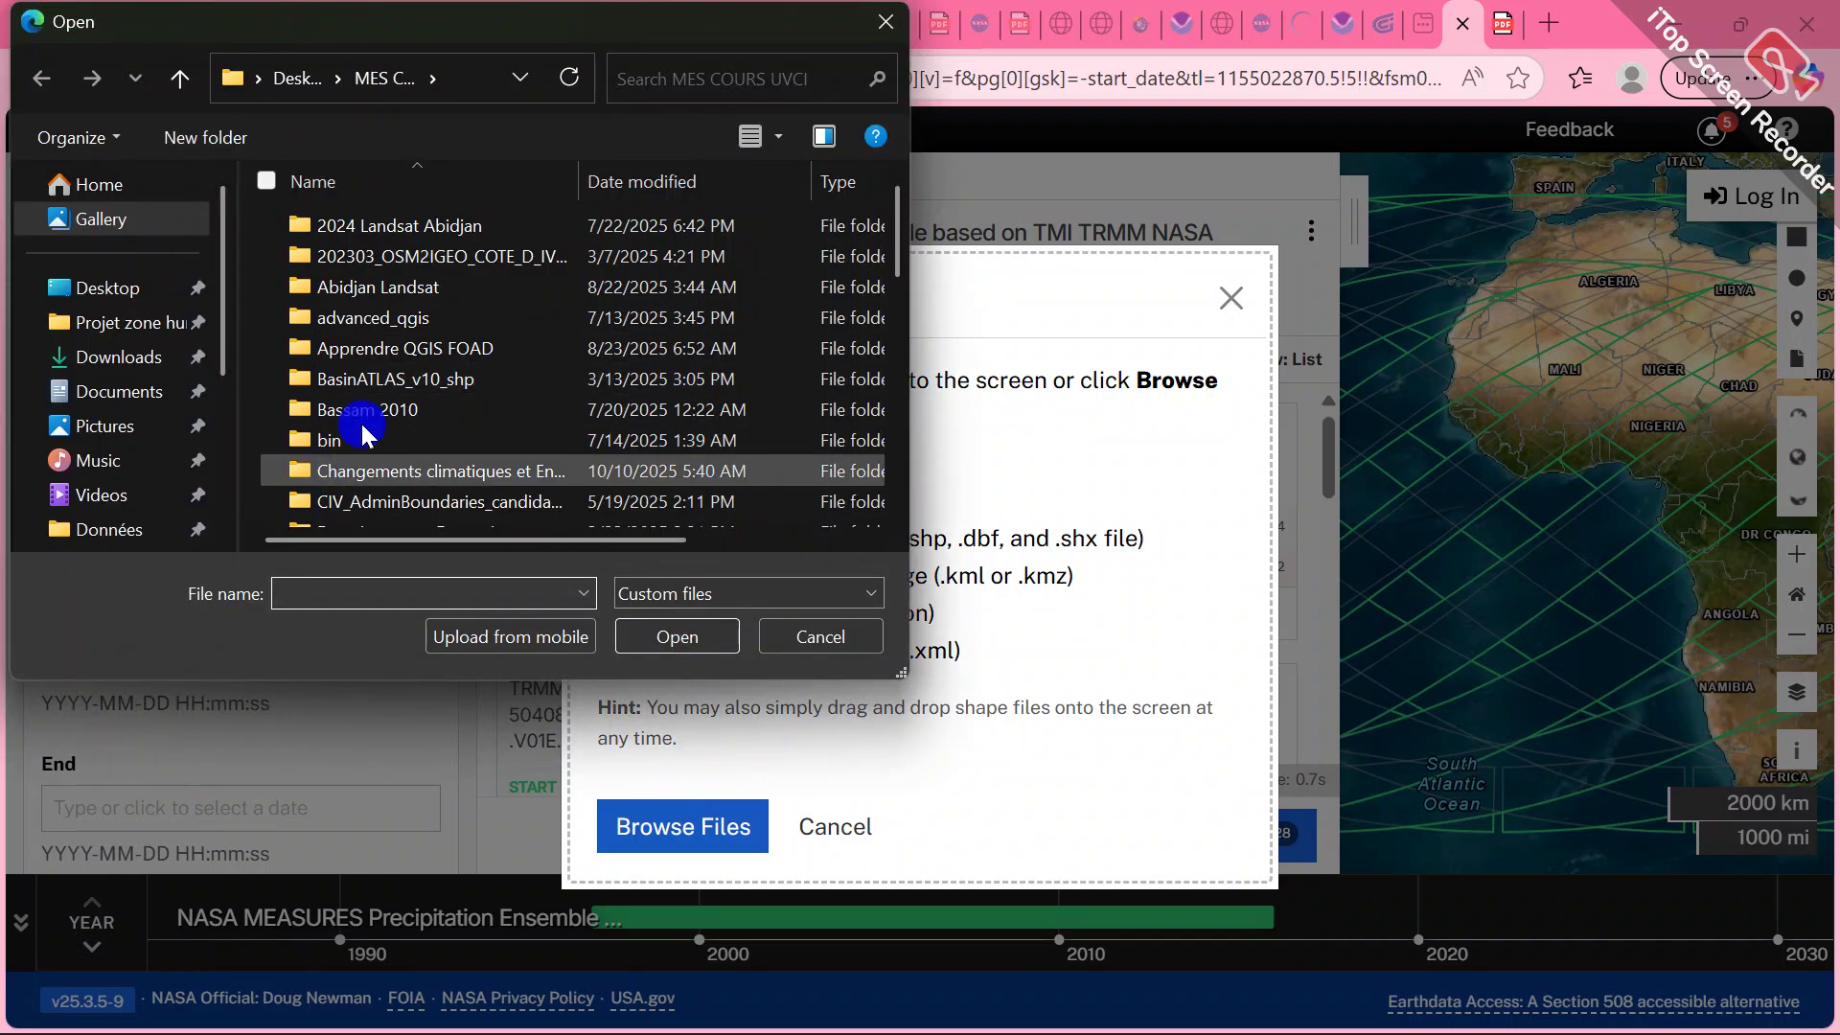
pyautogui.scroll(-10, 419, 405)
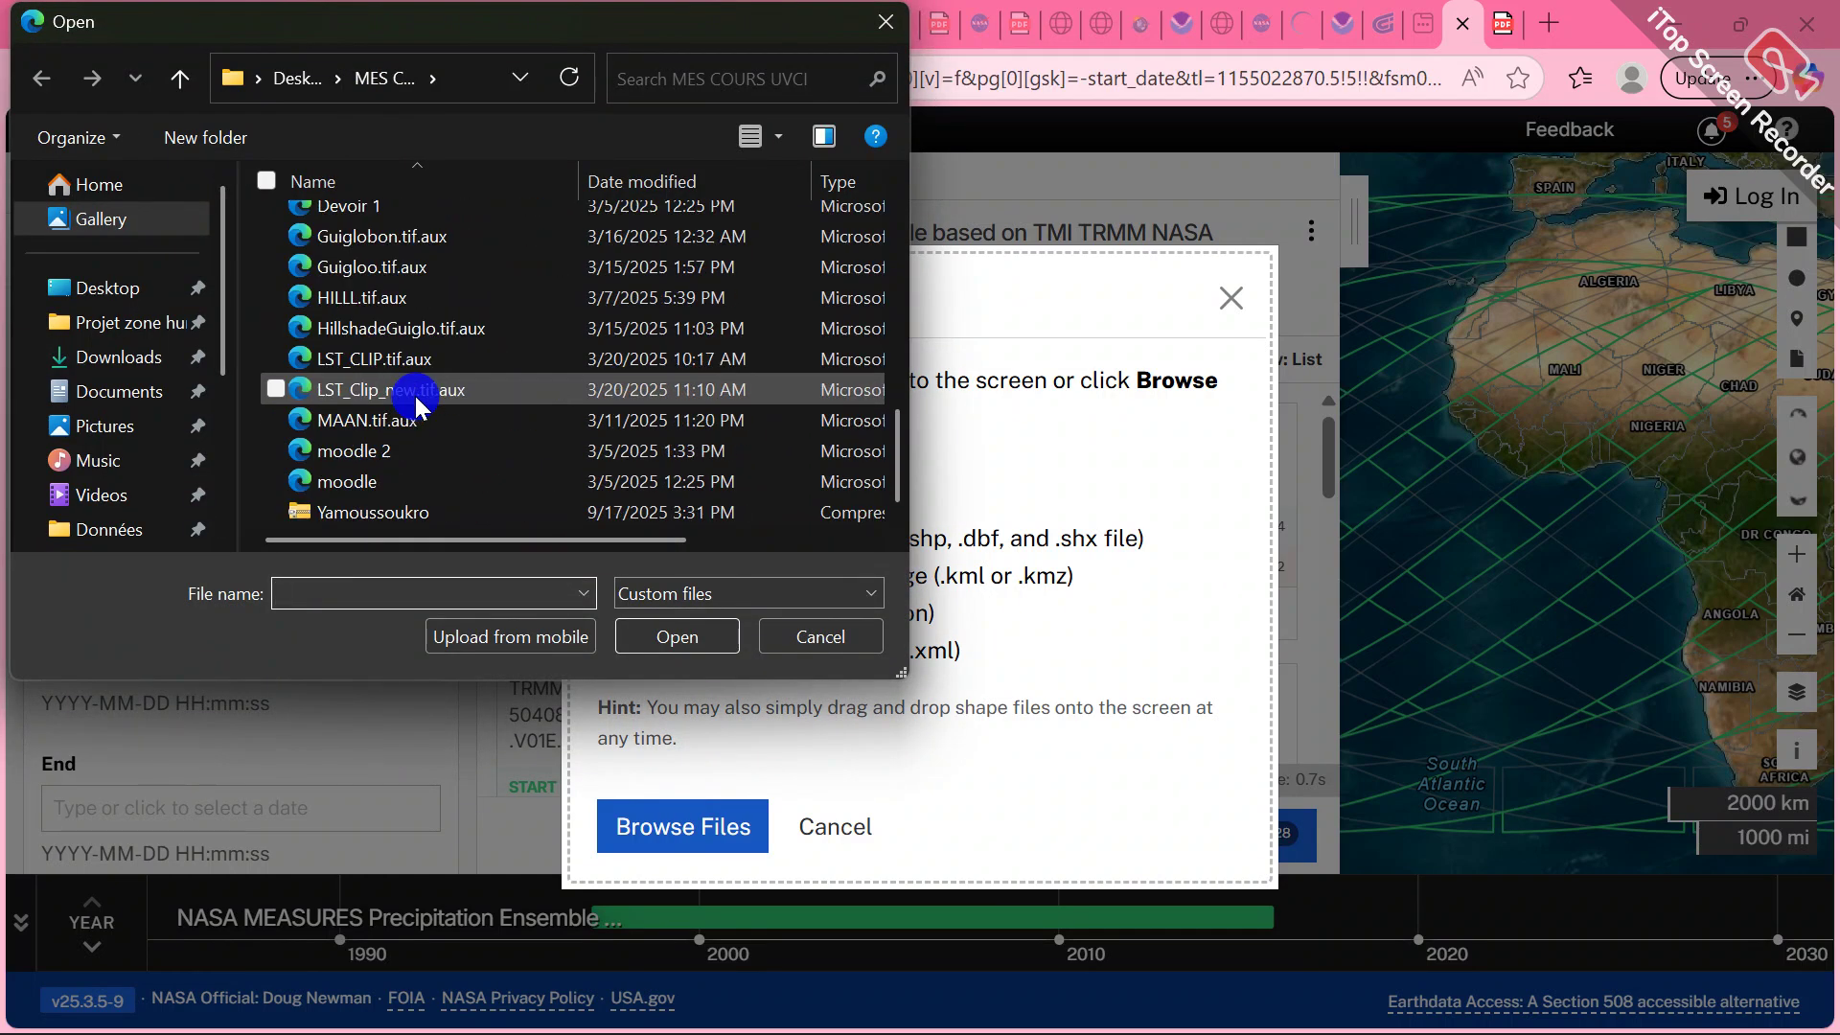
pyautogui.click(380, 513)
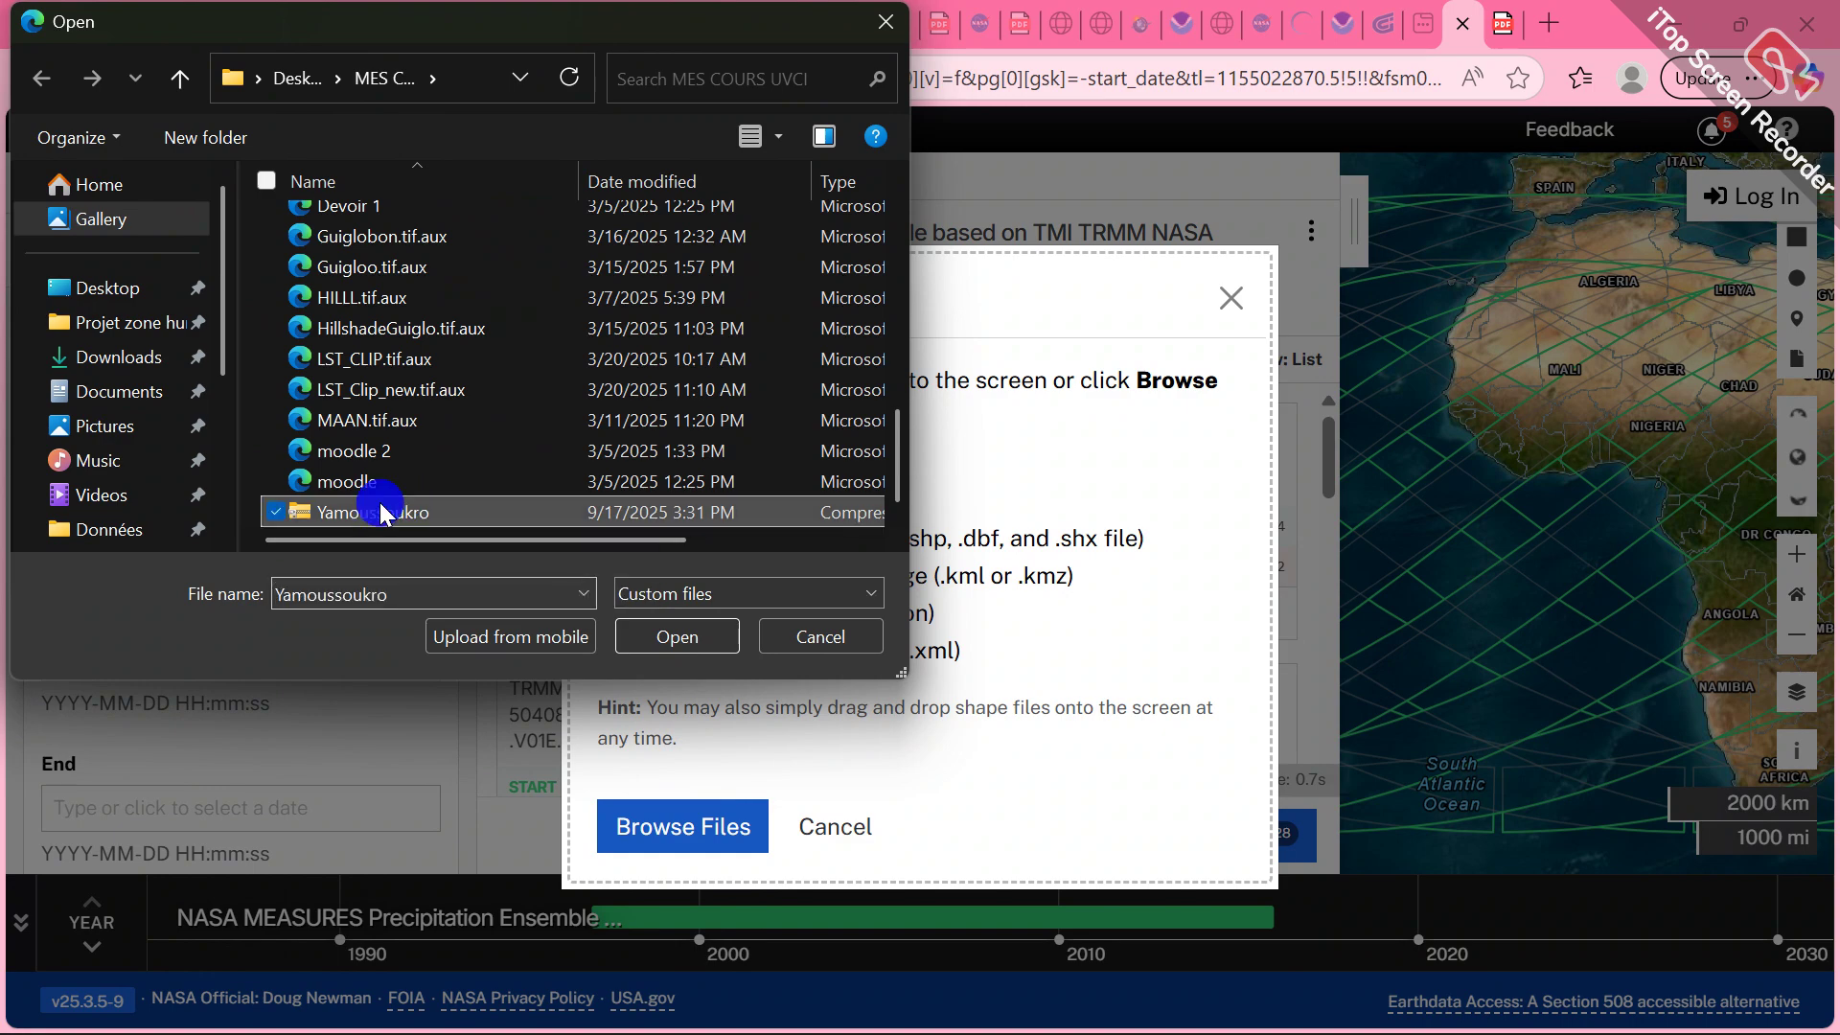
pyautogui.click(677, 634)
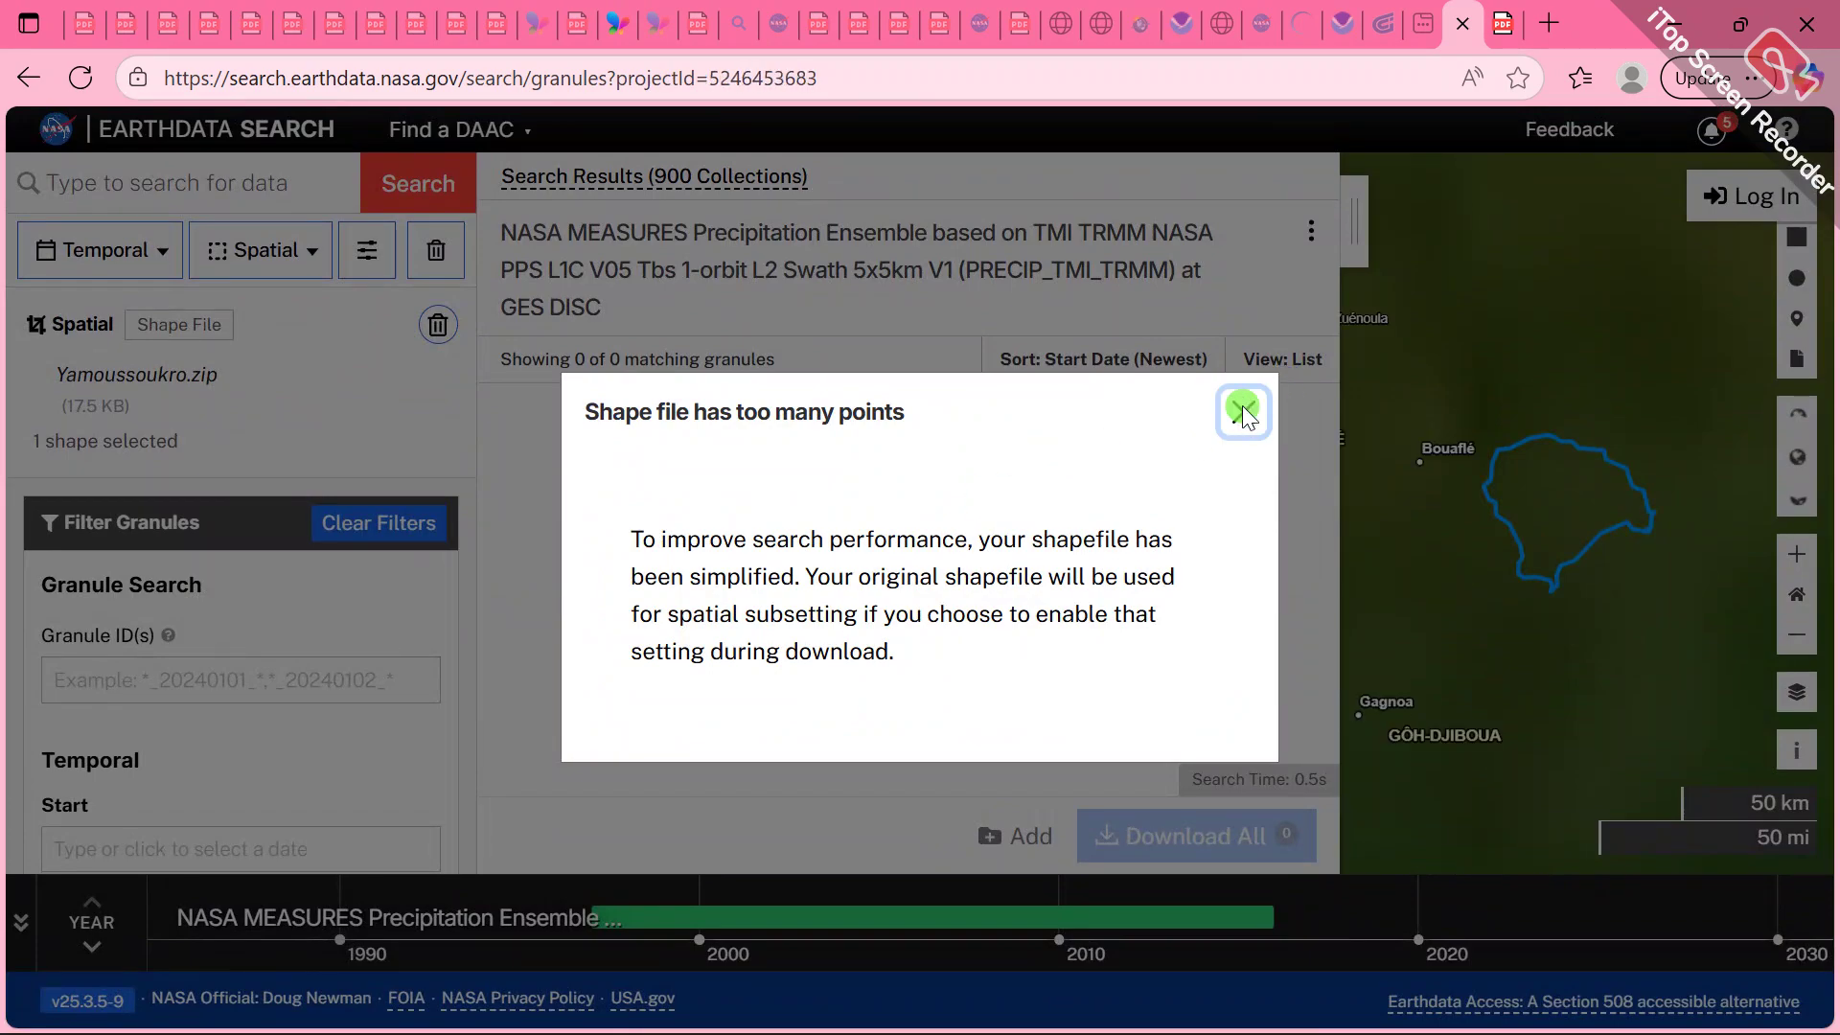
pyautogui.click(1243, 410)
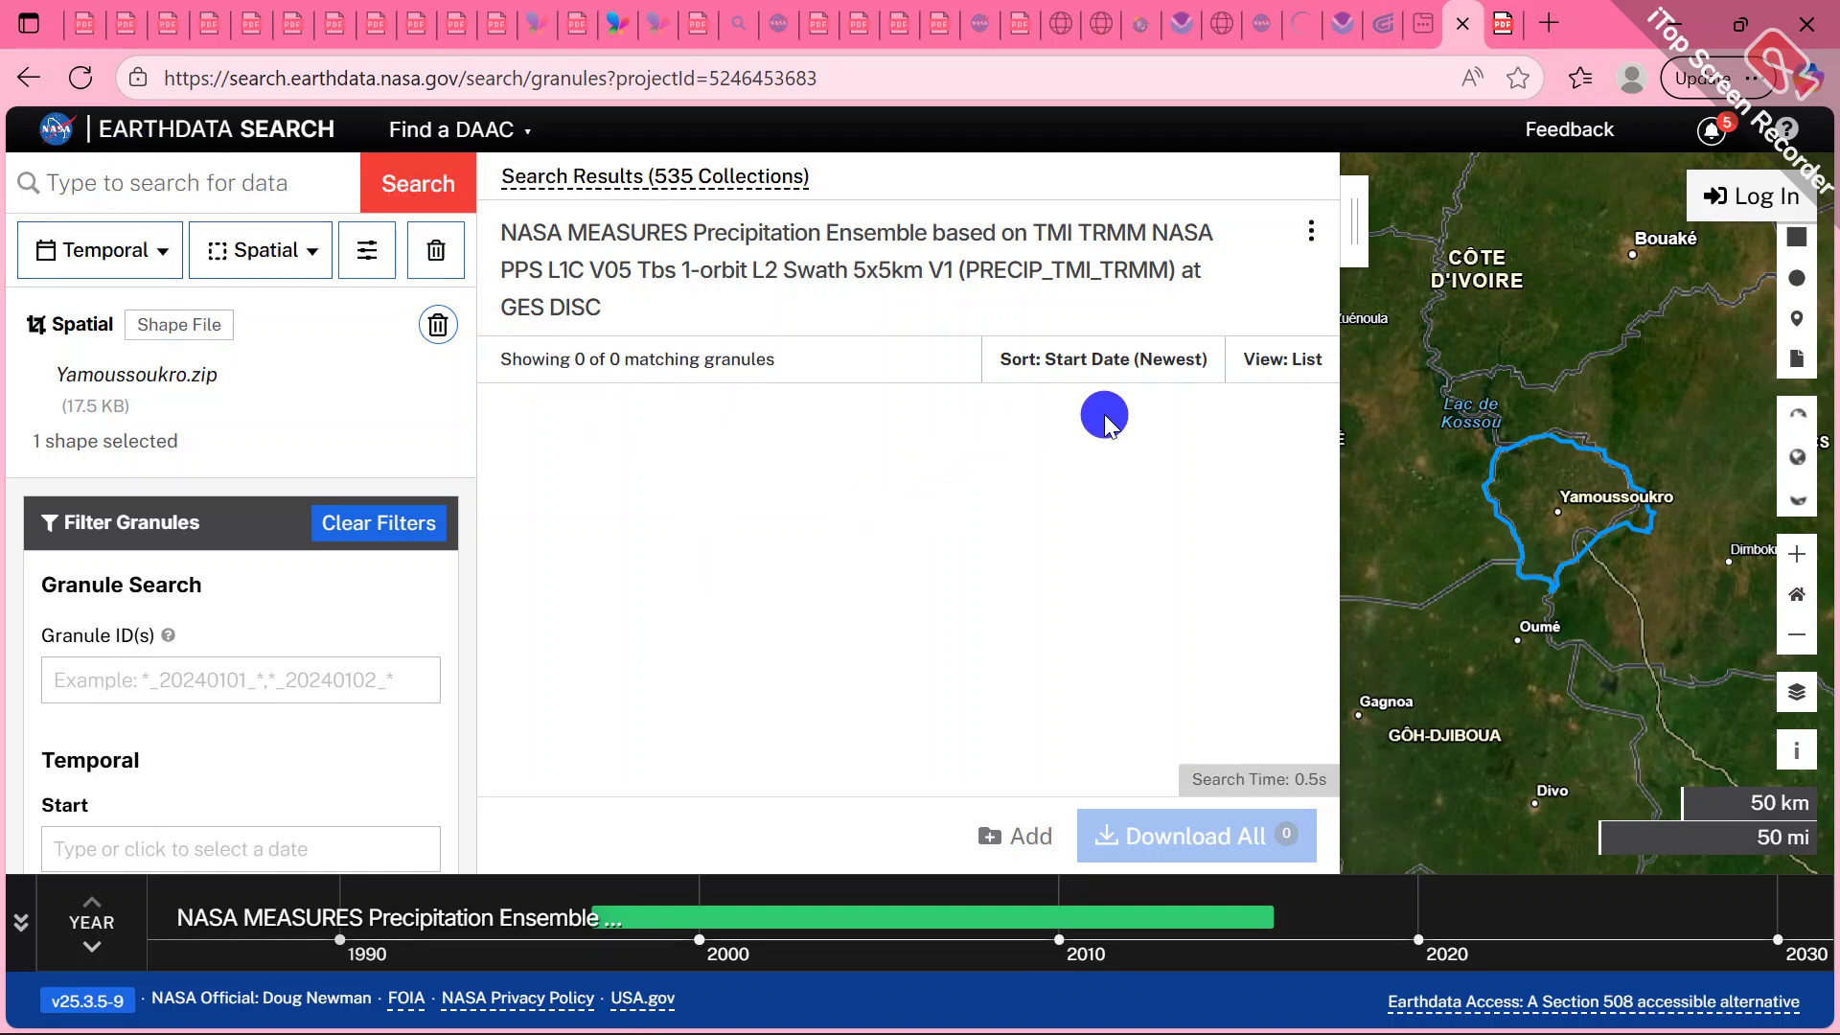
# Replace the shapefile area with a rectangle around Côte d'Ivoire, from about 4.00, -8.70 to about 10.84, -1.98
pyautogui.scroll(-2, 1405, 472)
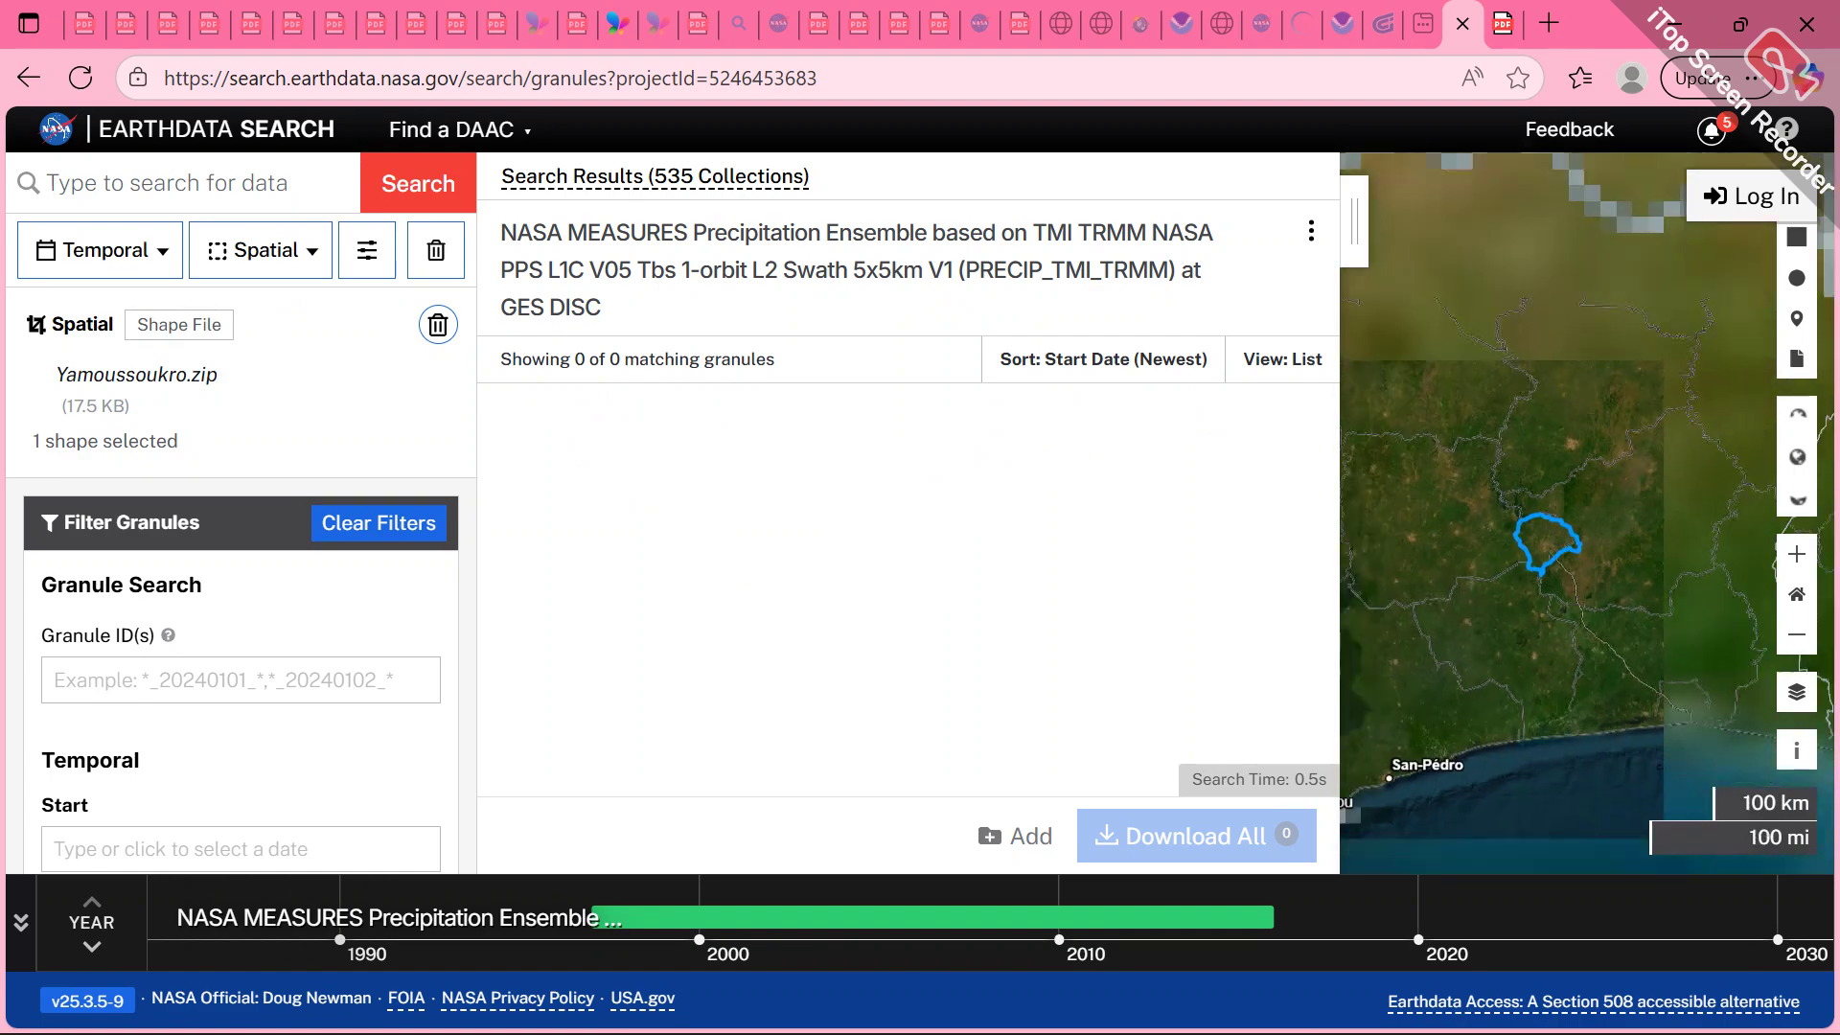
pyautogui.scroll(-1, 1589, 590)
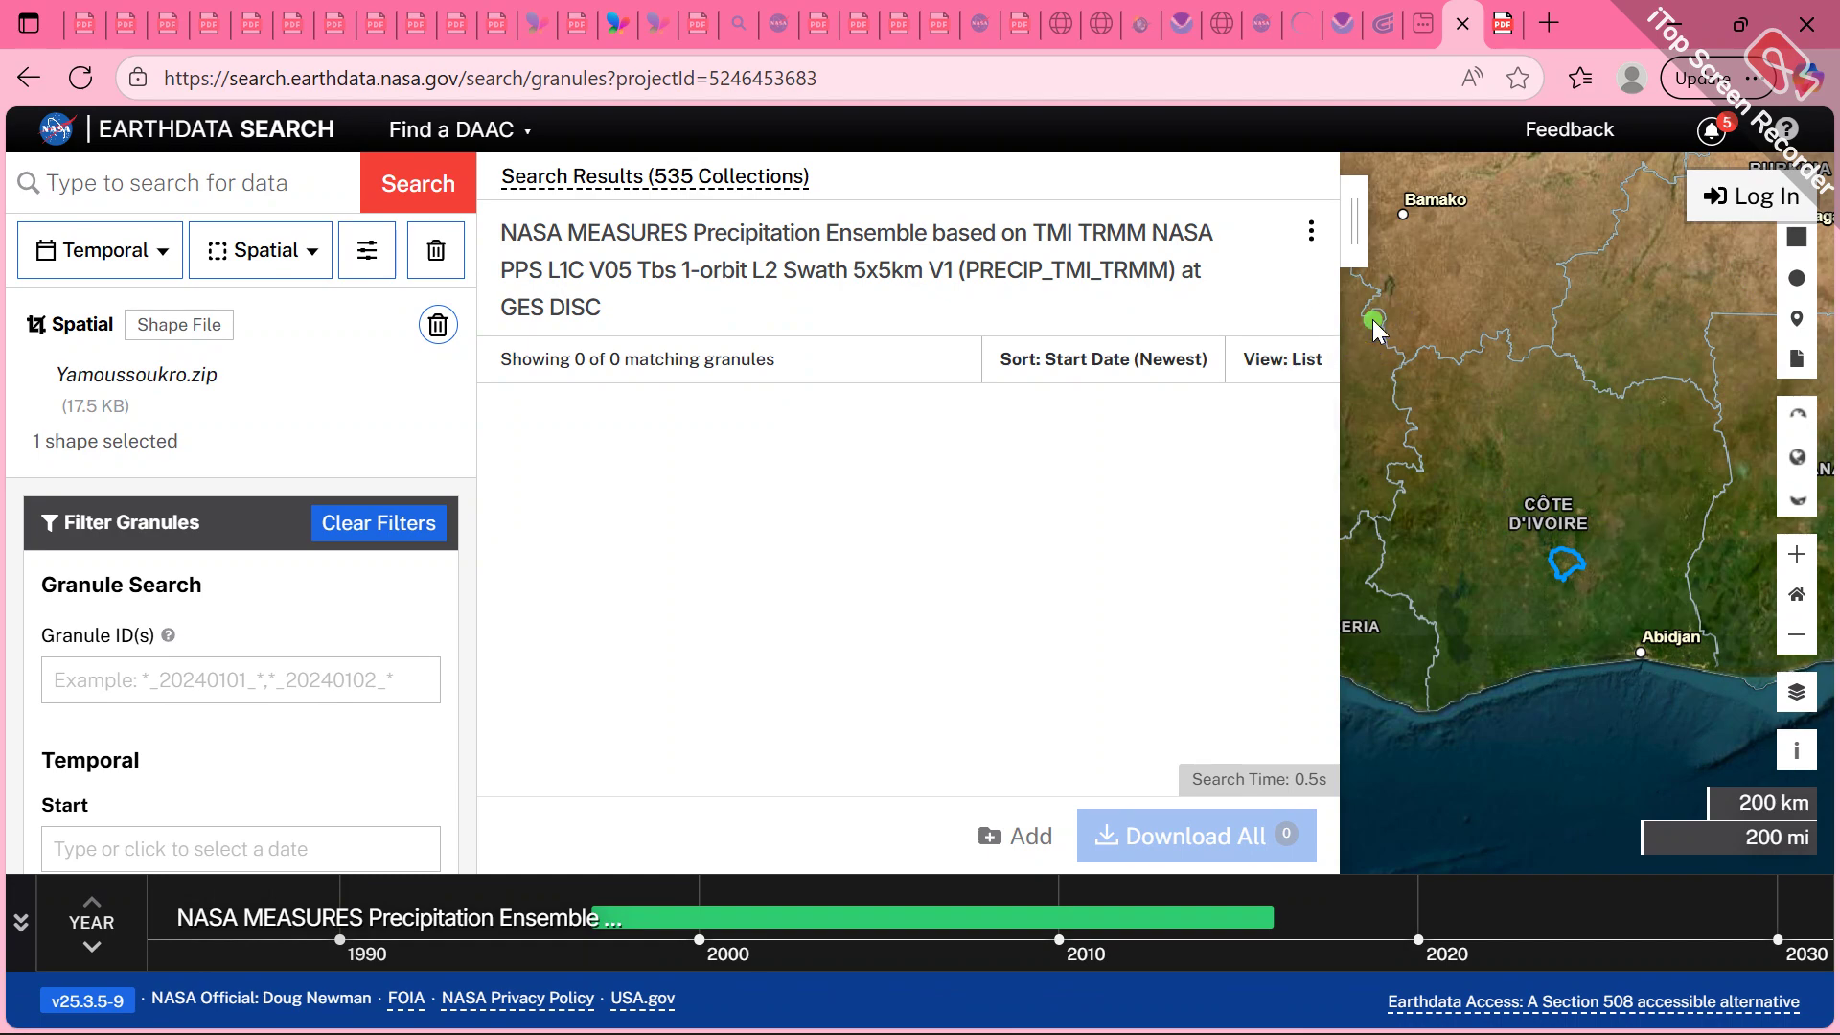
pyautogui.click(1802, 246)
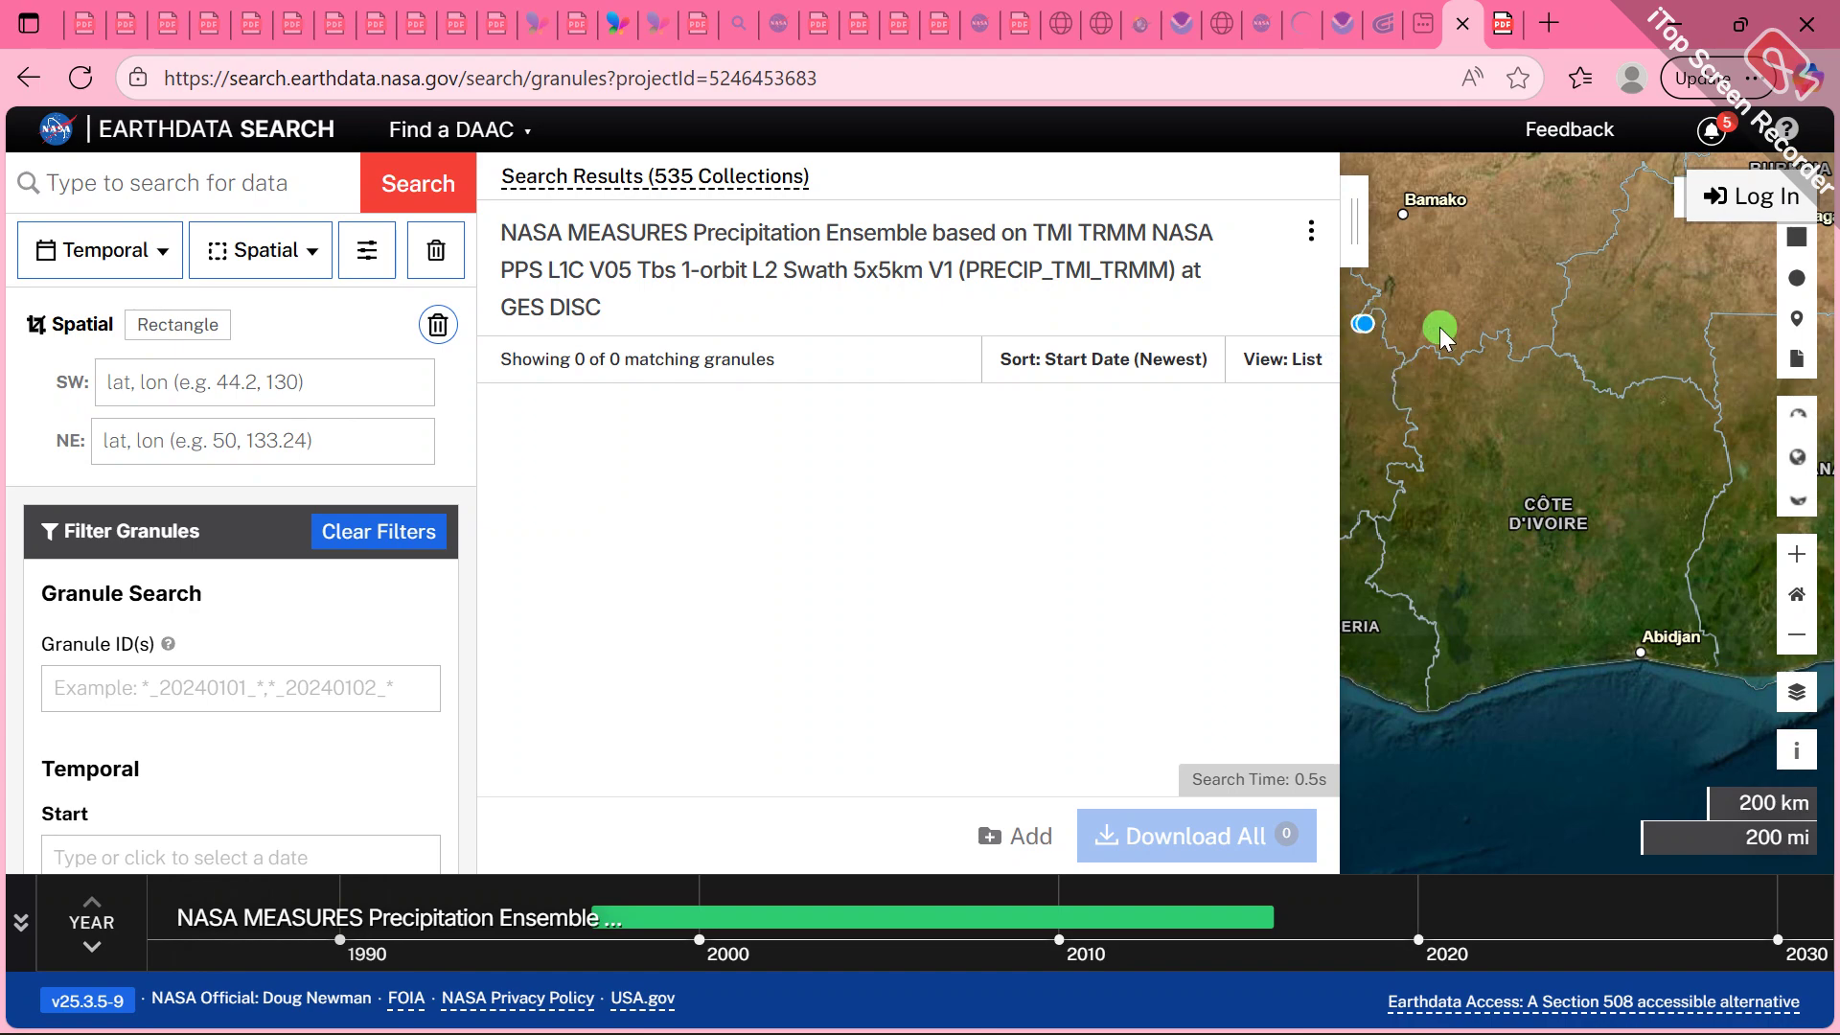
pyautogui.moveTo(1441, 336); pyautogui.dragTo(1763, 733)
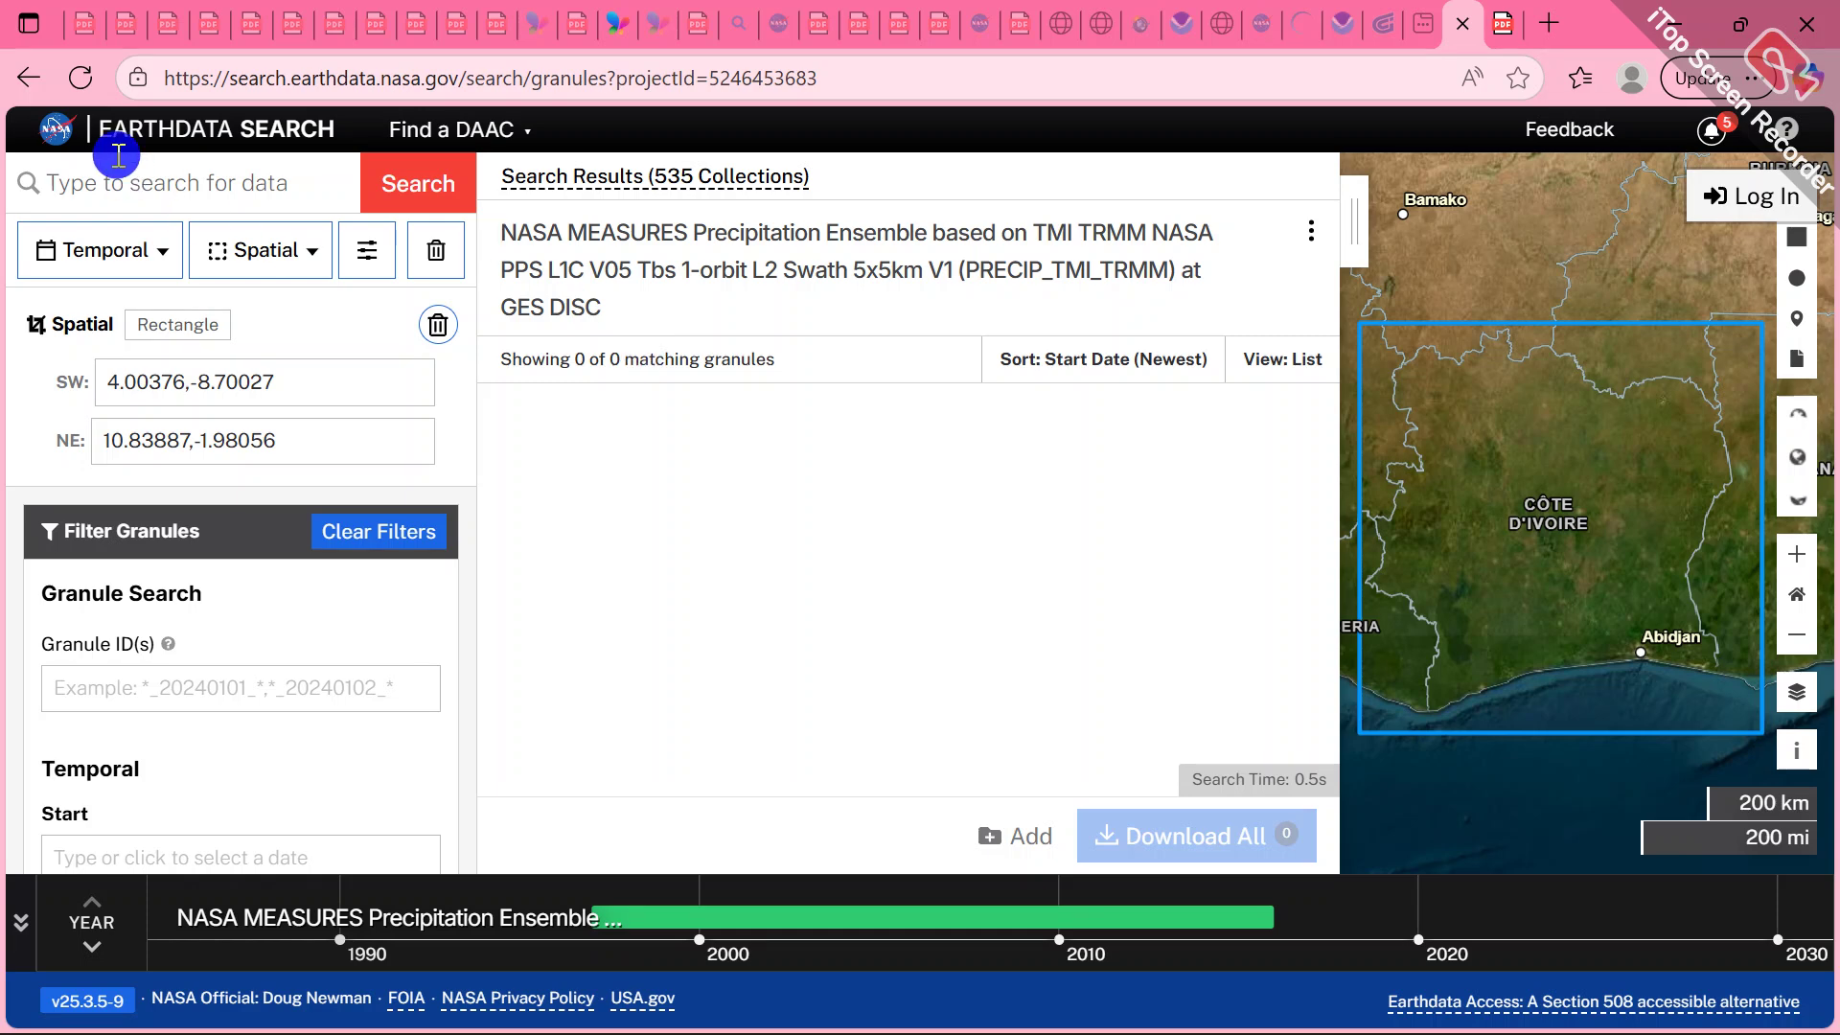
# Return to the collection results and look through the datasets matching the rectangle and keyword filters
pyautogui.click(26, 79)
pyautogui.click(27, 78)
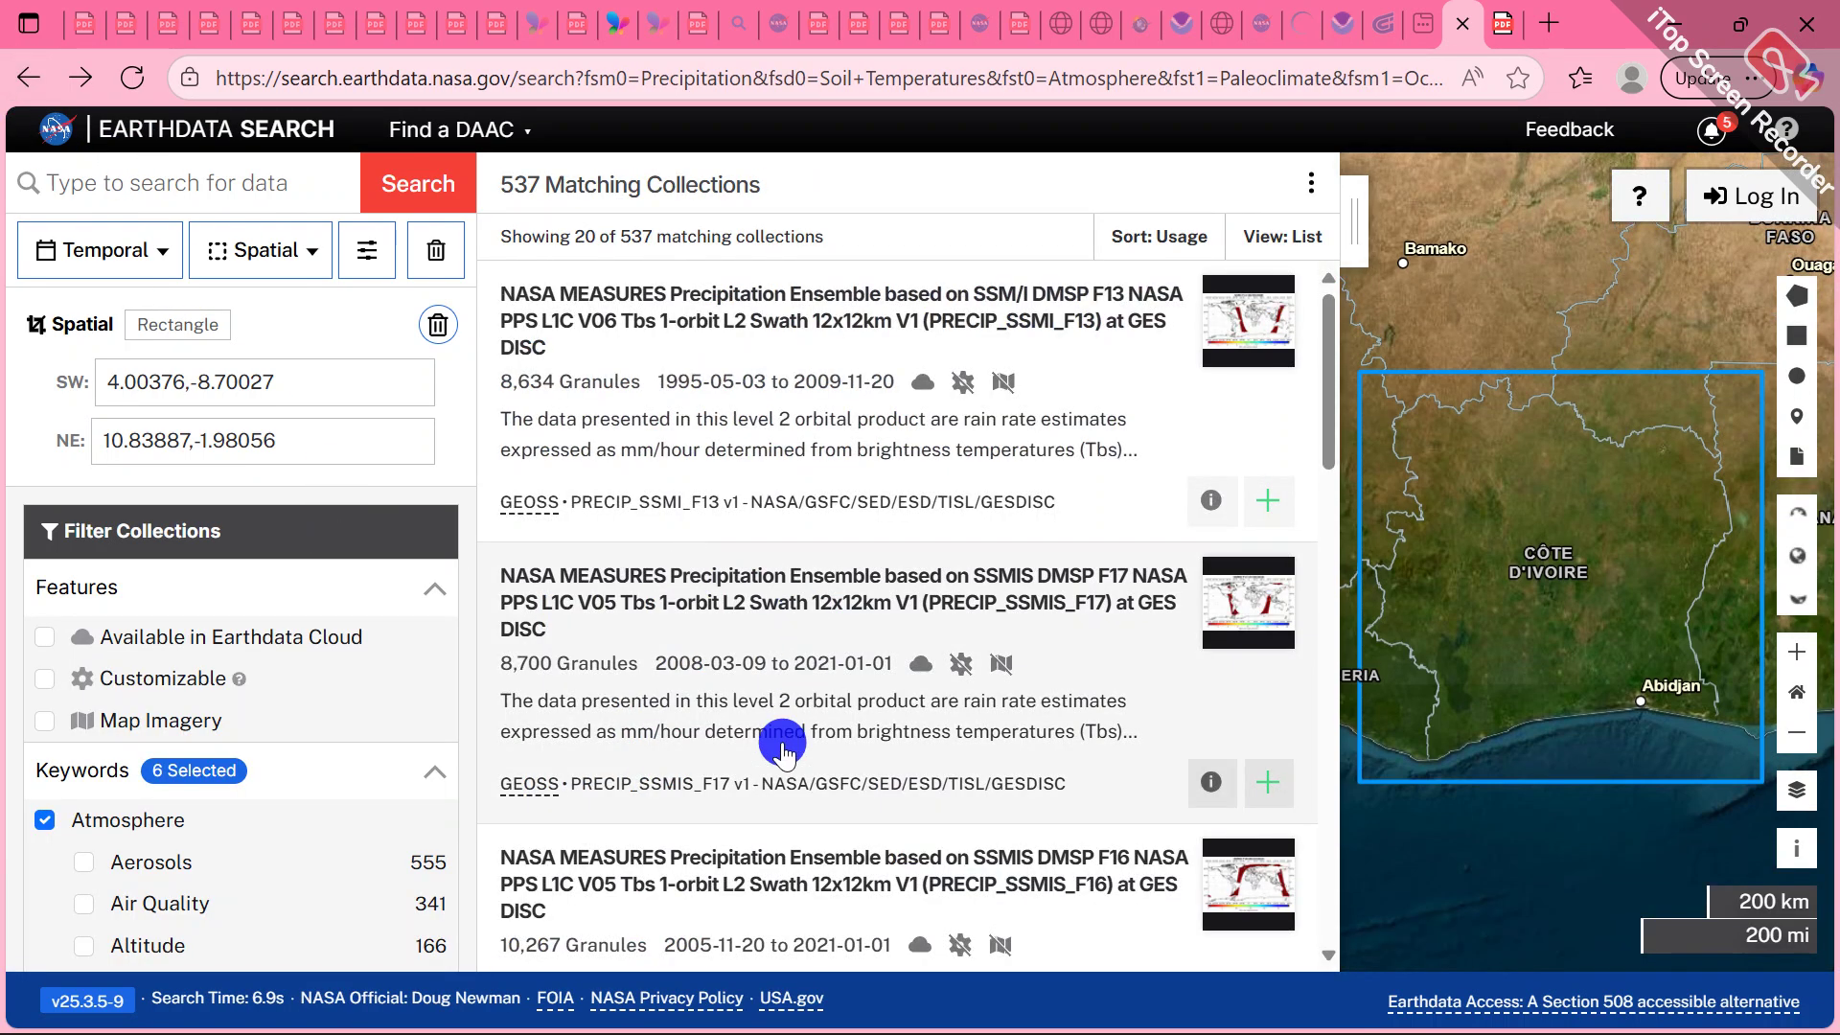
pyautogui.scroll(-5, 783, 744)
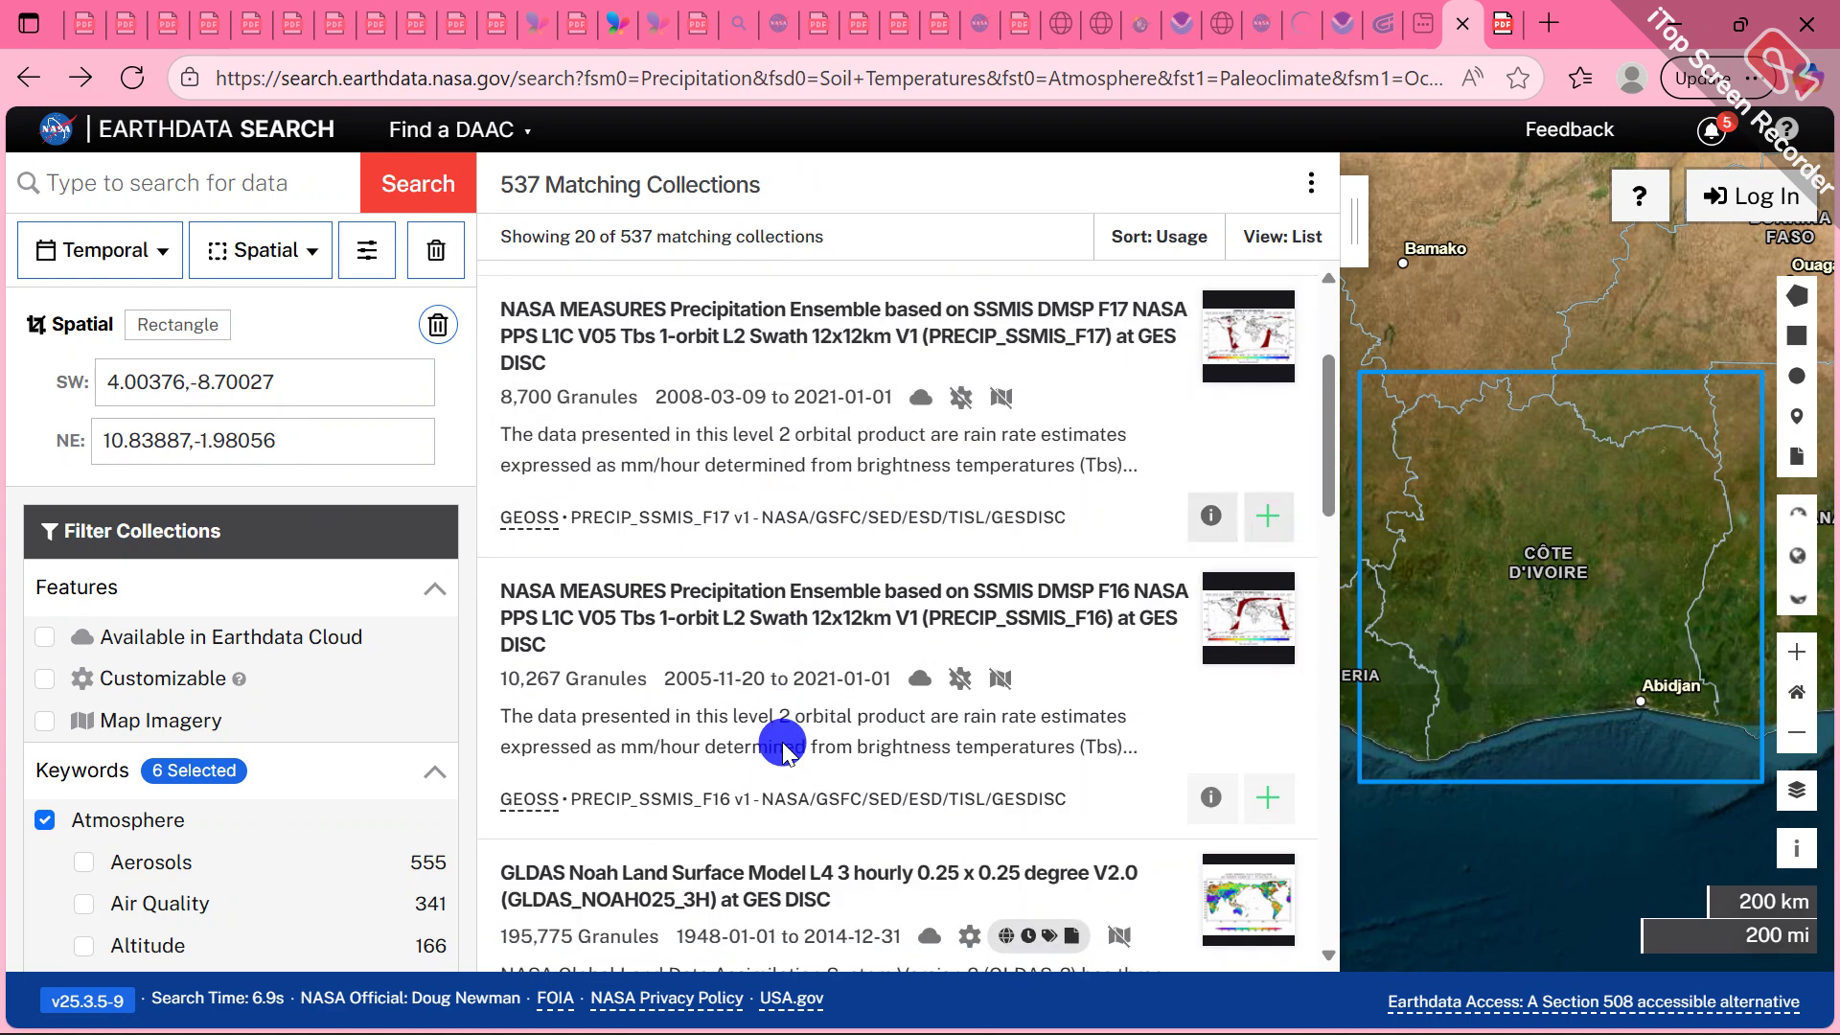
# Open the GLDAS VIC Land Surface Model L4 3 hourly 1.0 x 1.0 degree V2.0 collection and review its granule filters
pyautogui.scroll(-1, 783, 745)
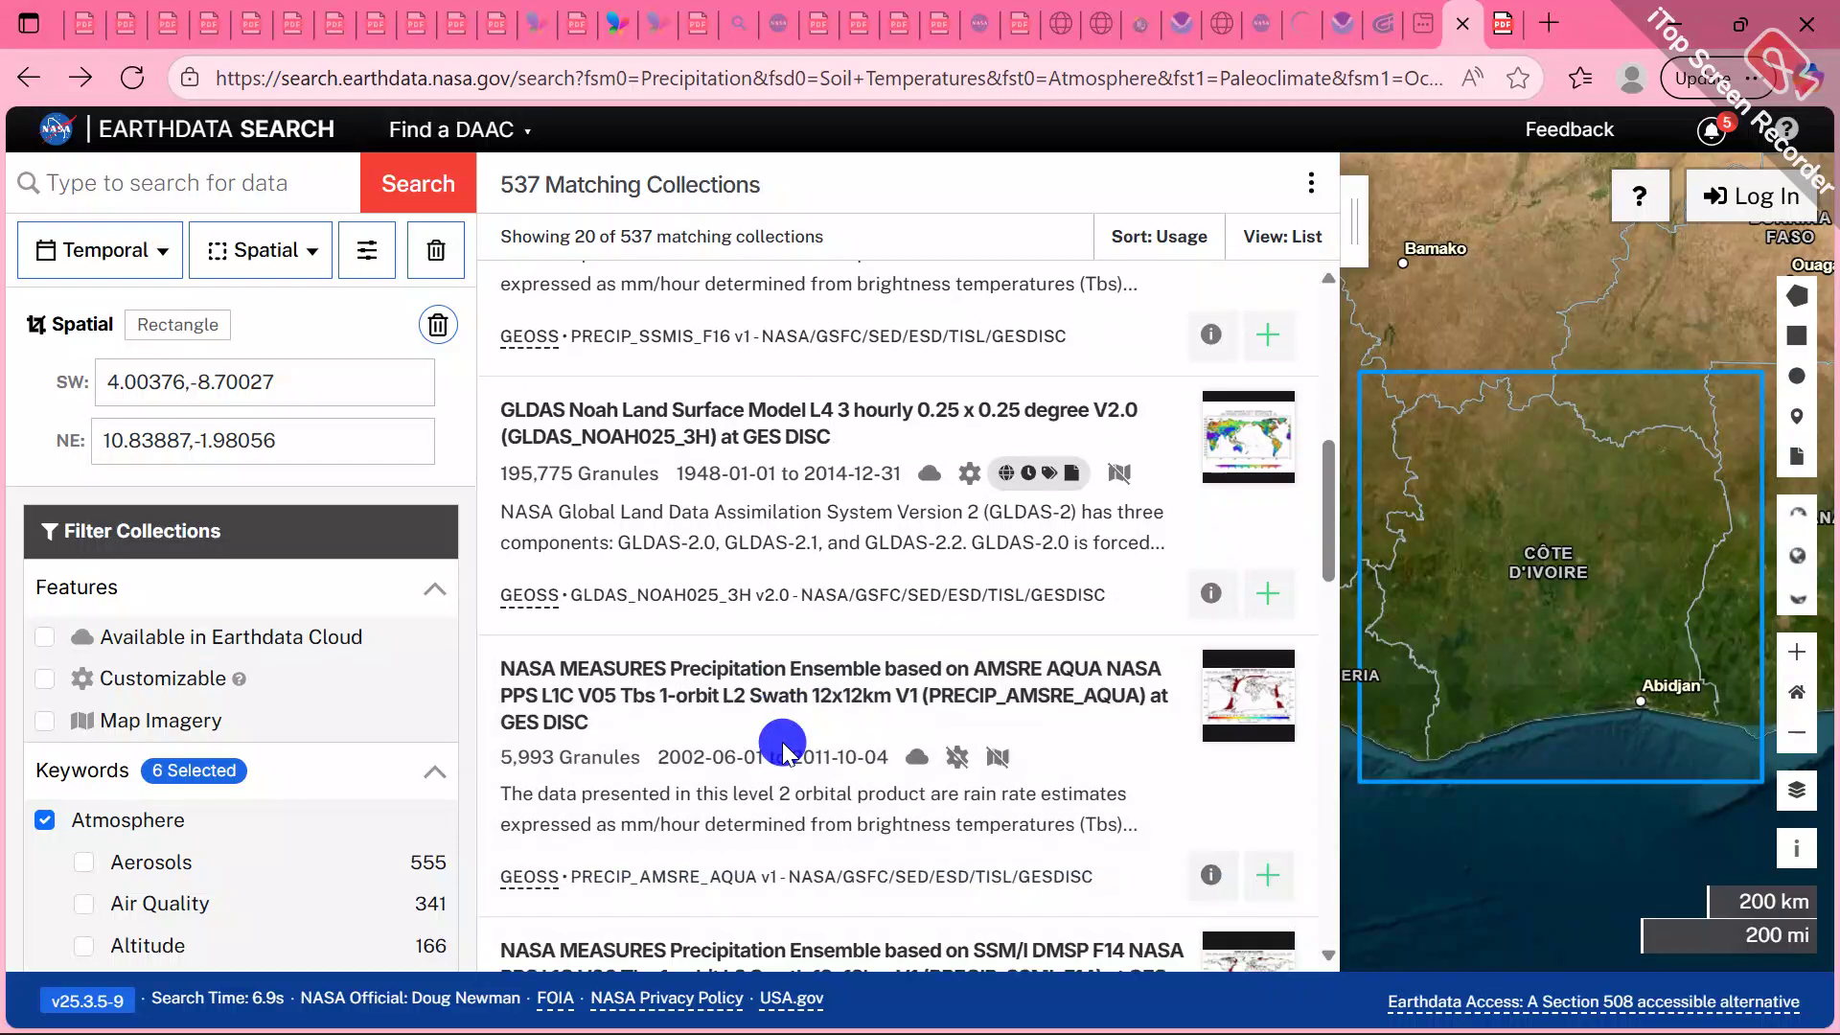
pyautogui.scroll(-6, 783, 745)
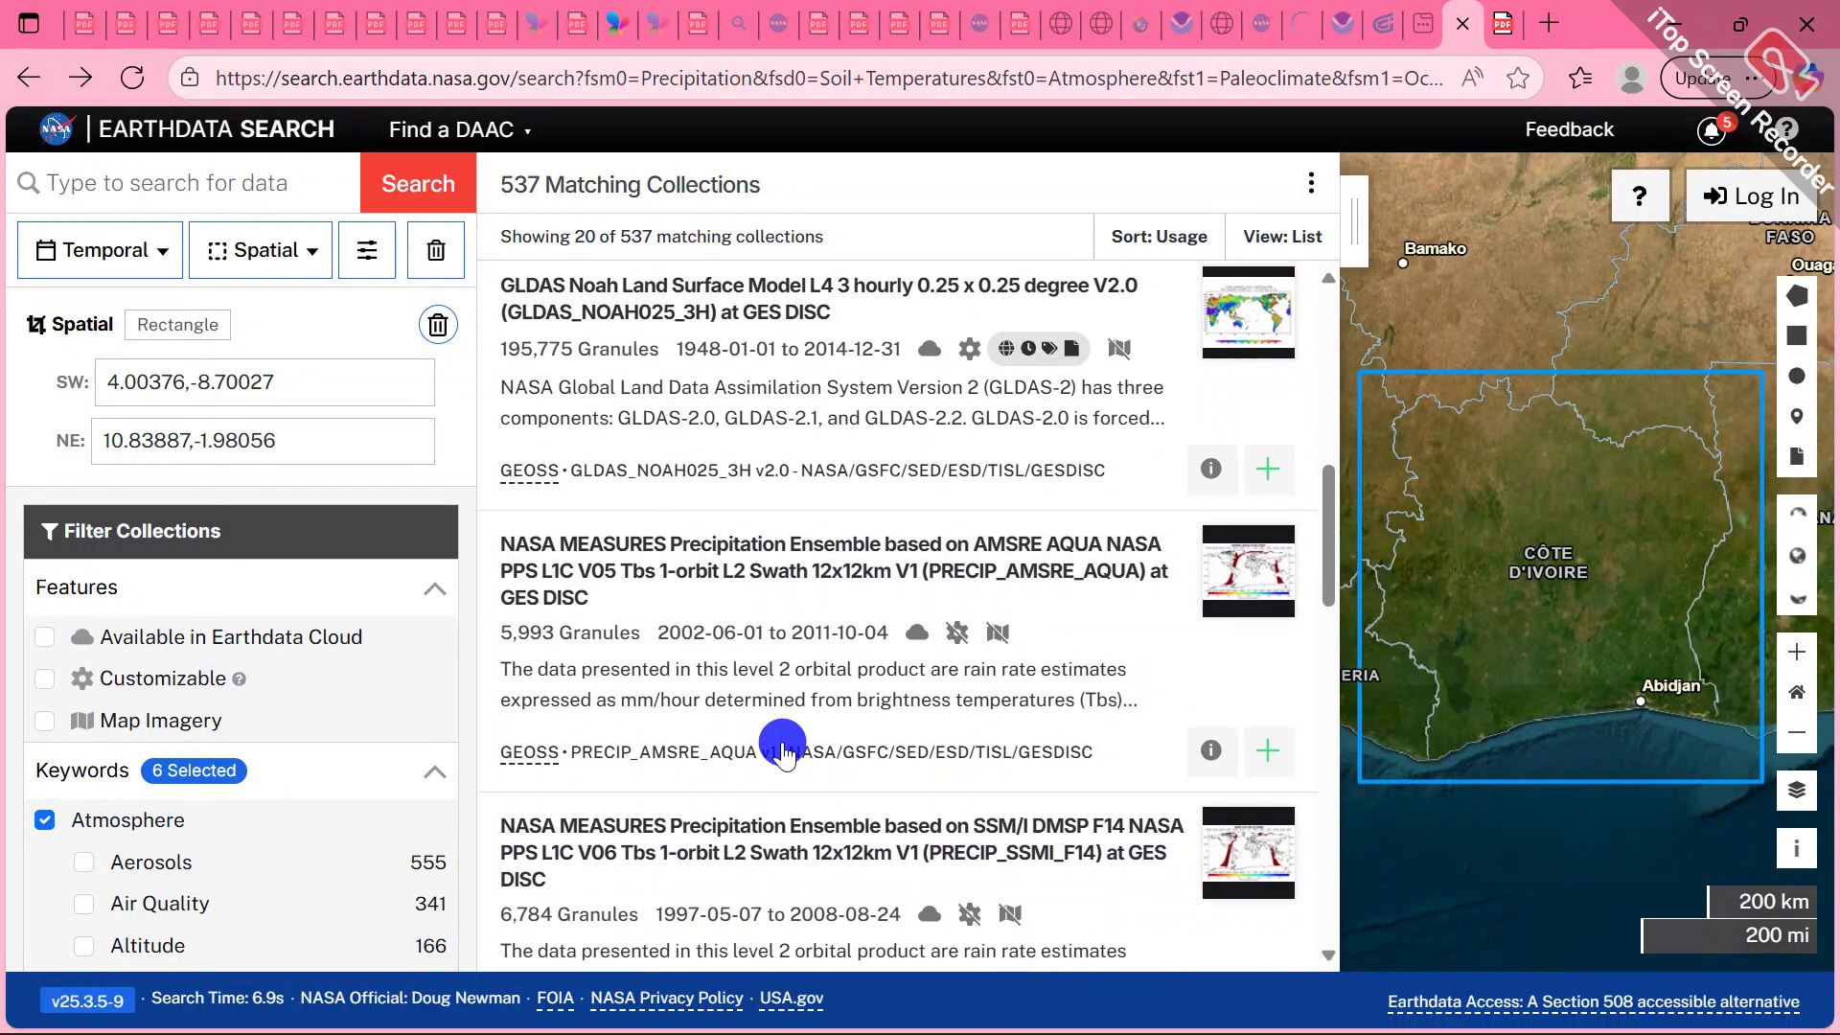
pyautogui.scroll(-6, 783, 750)
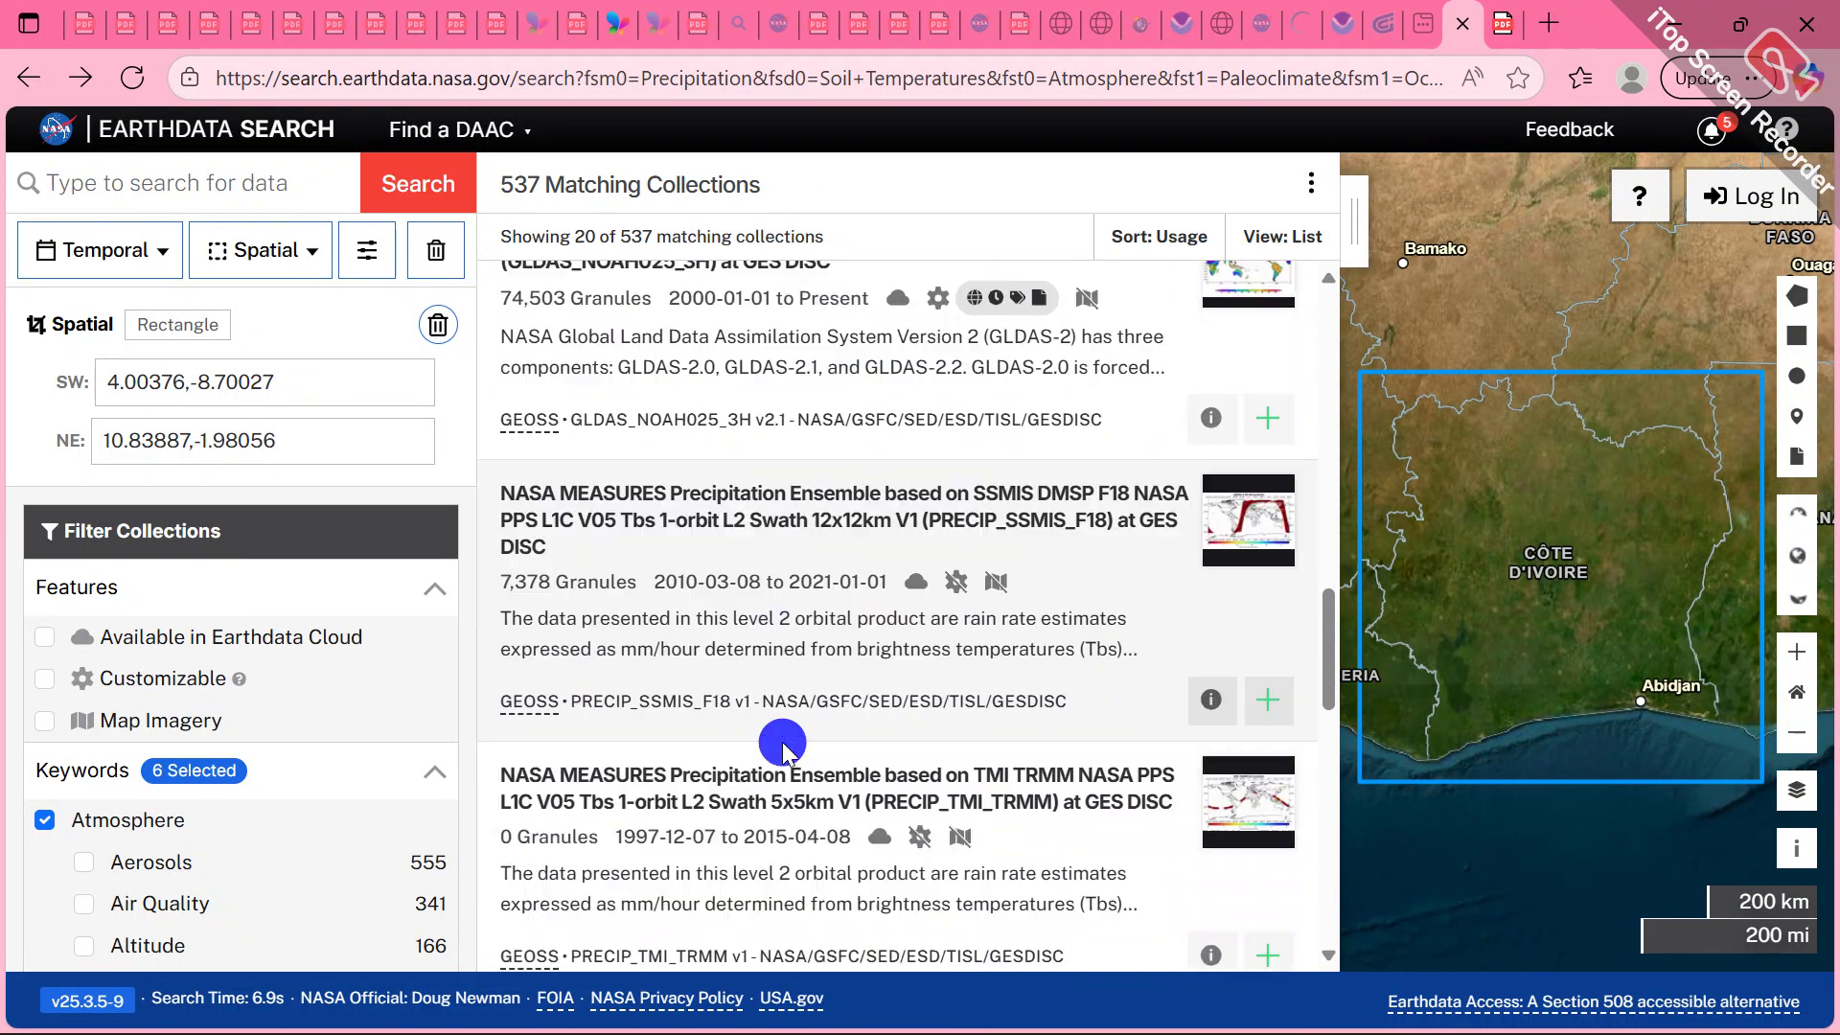
pyautogui.scroll(-4, 783, 750)
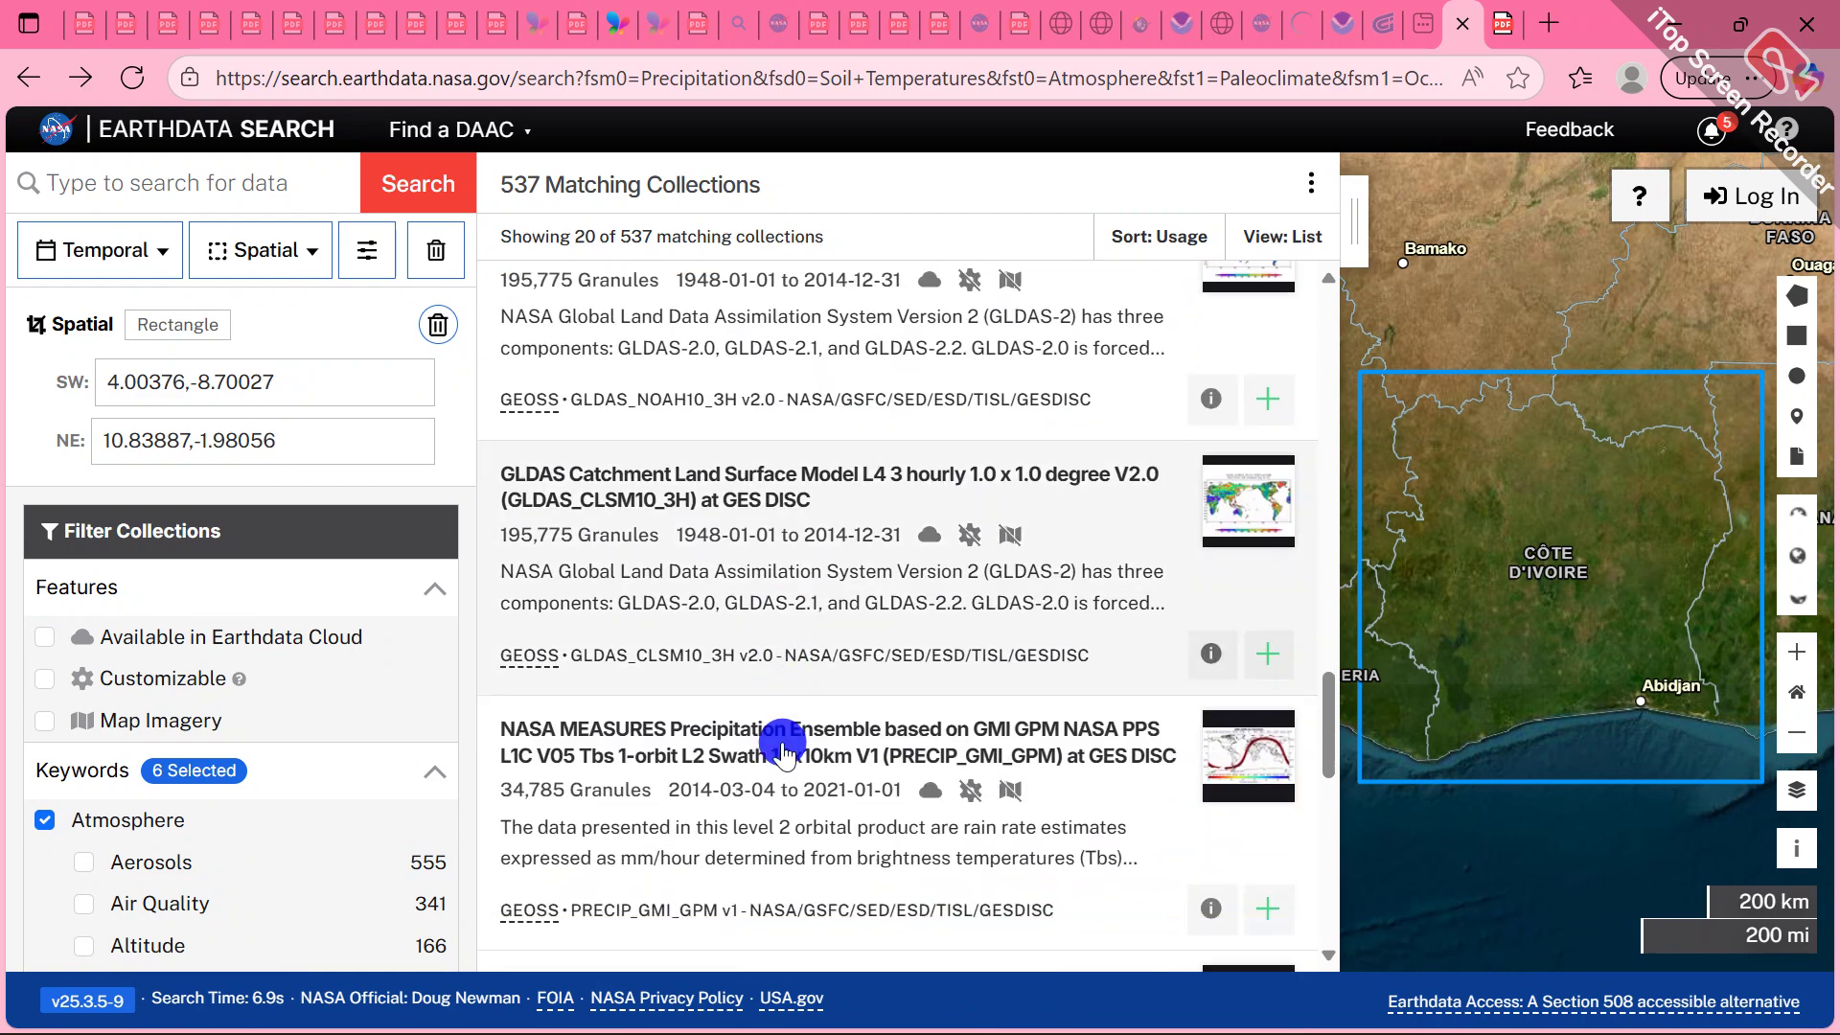
pyautogui.scroll(-1, 781, 744)
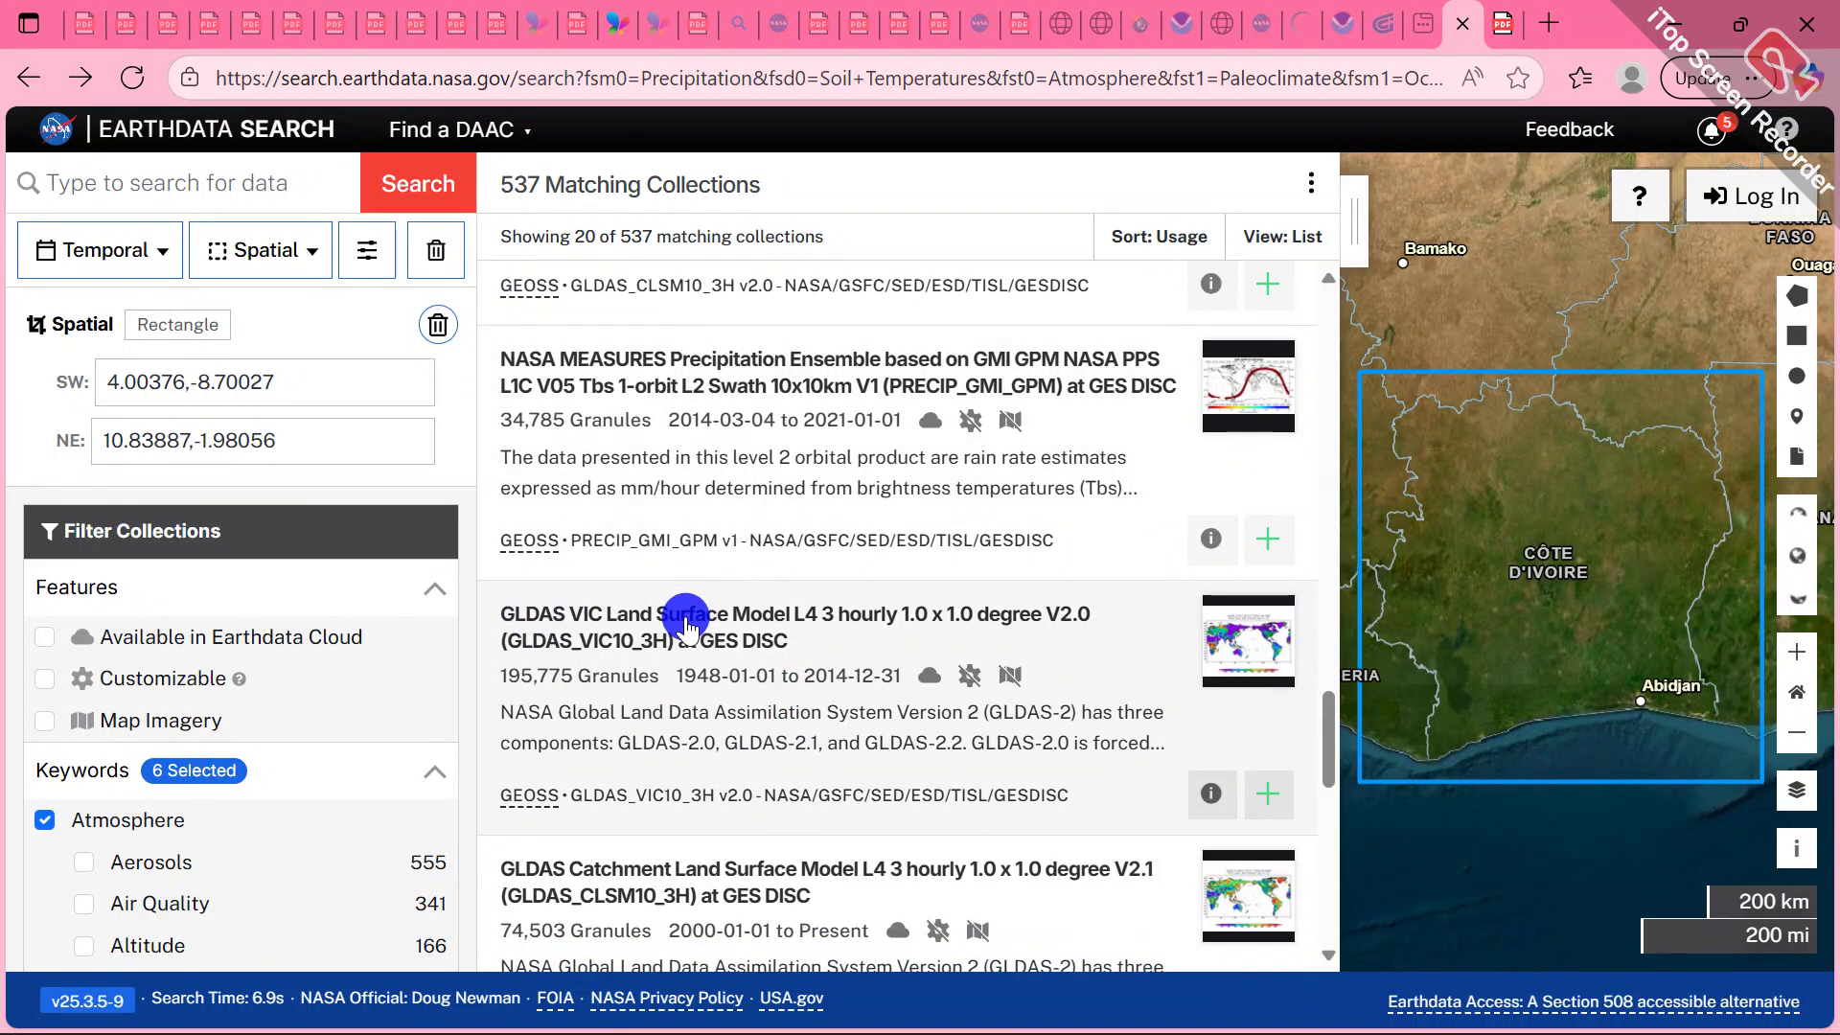
pyautogui.click(687, 618)
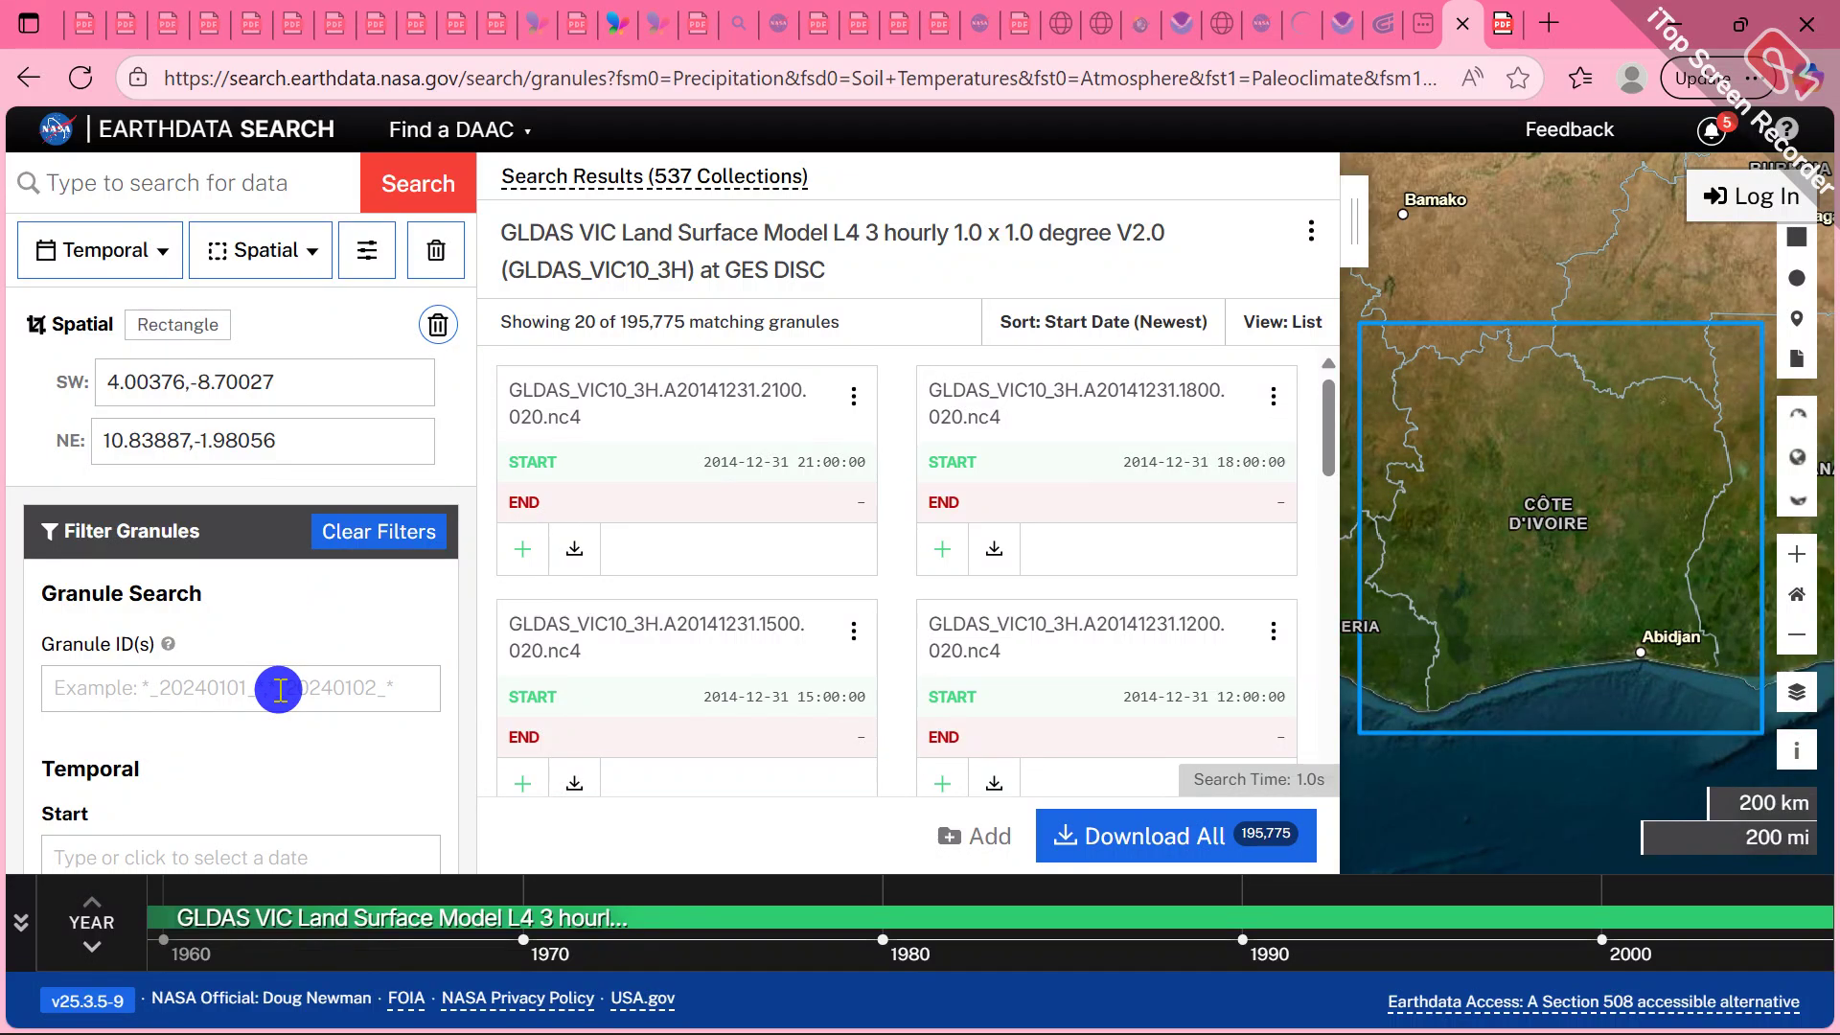
pyautogui.scroll(-5, 279, 690)
pyautogui.scroll(5, 276, 682)
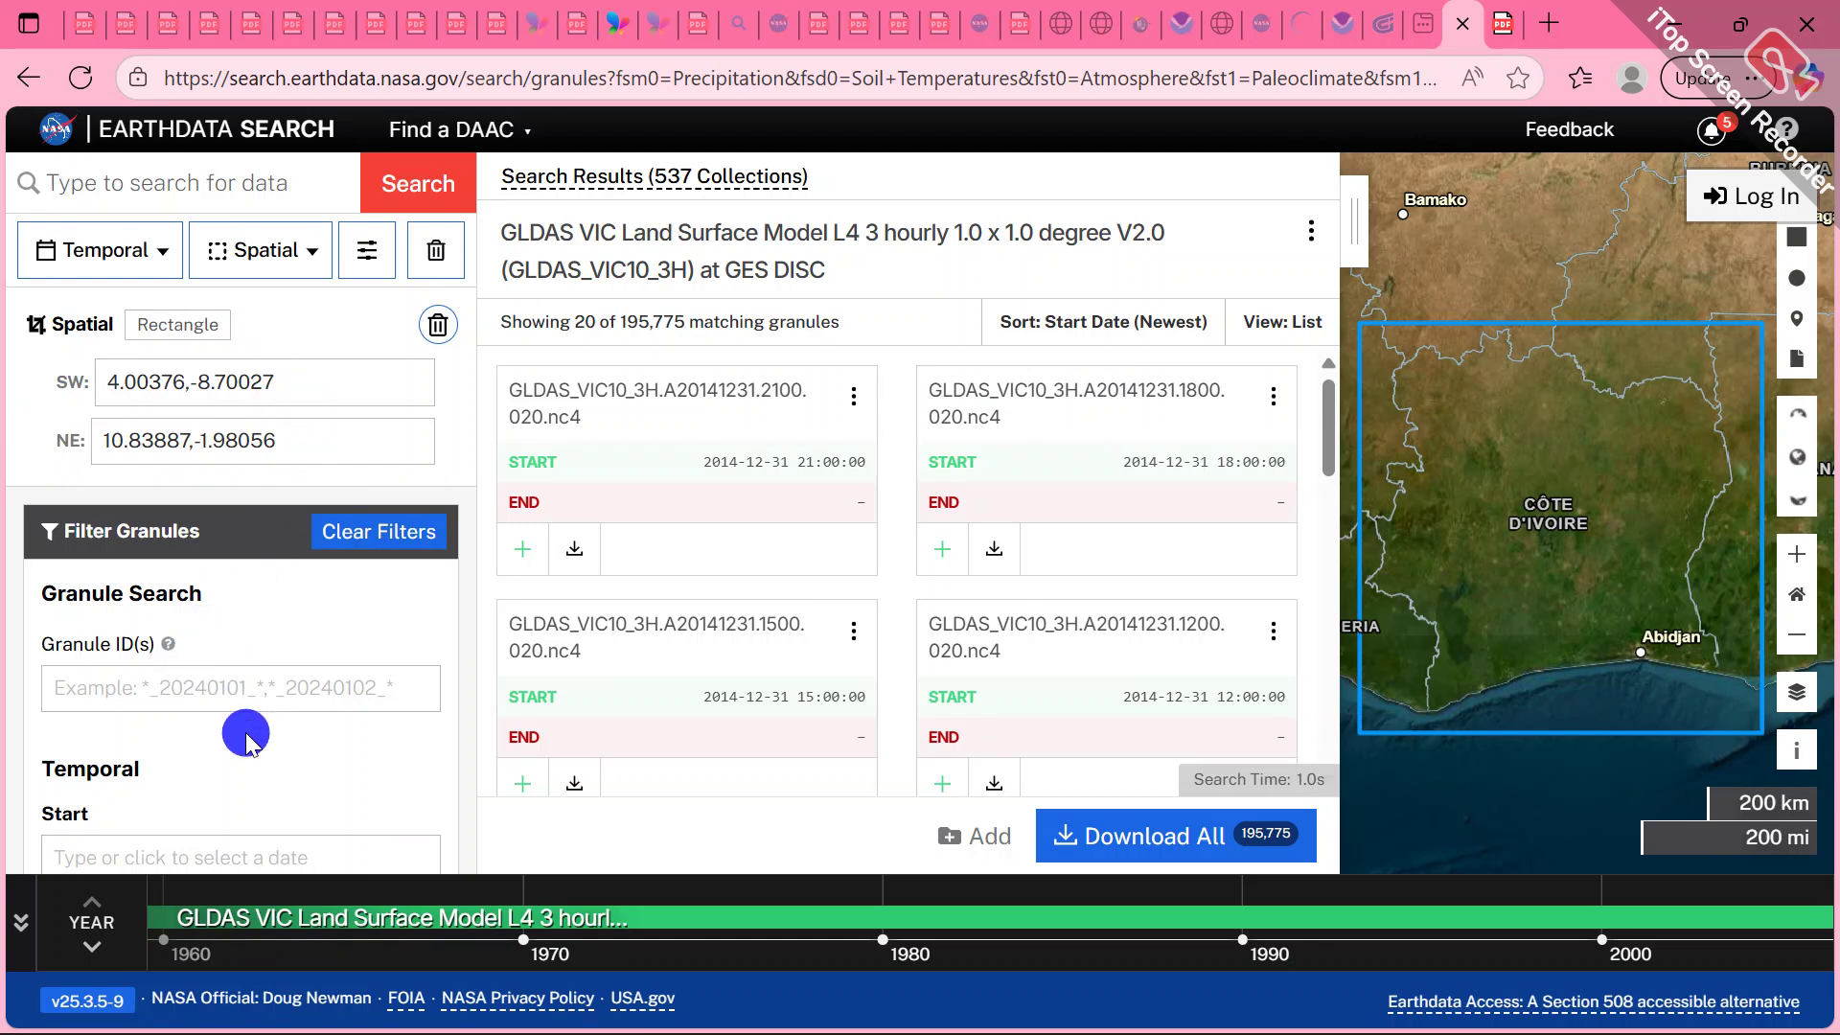
pyautogui.scroll(-1, 246, 732)
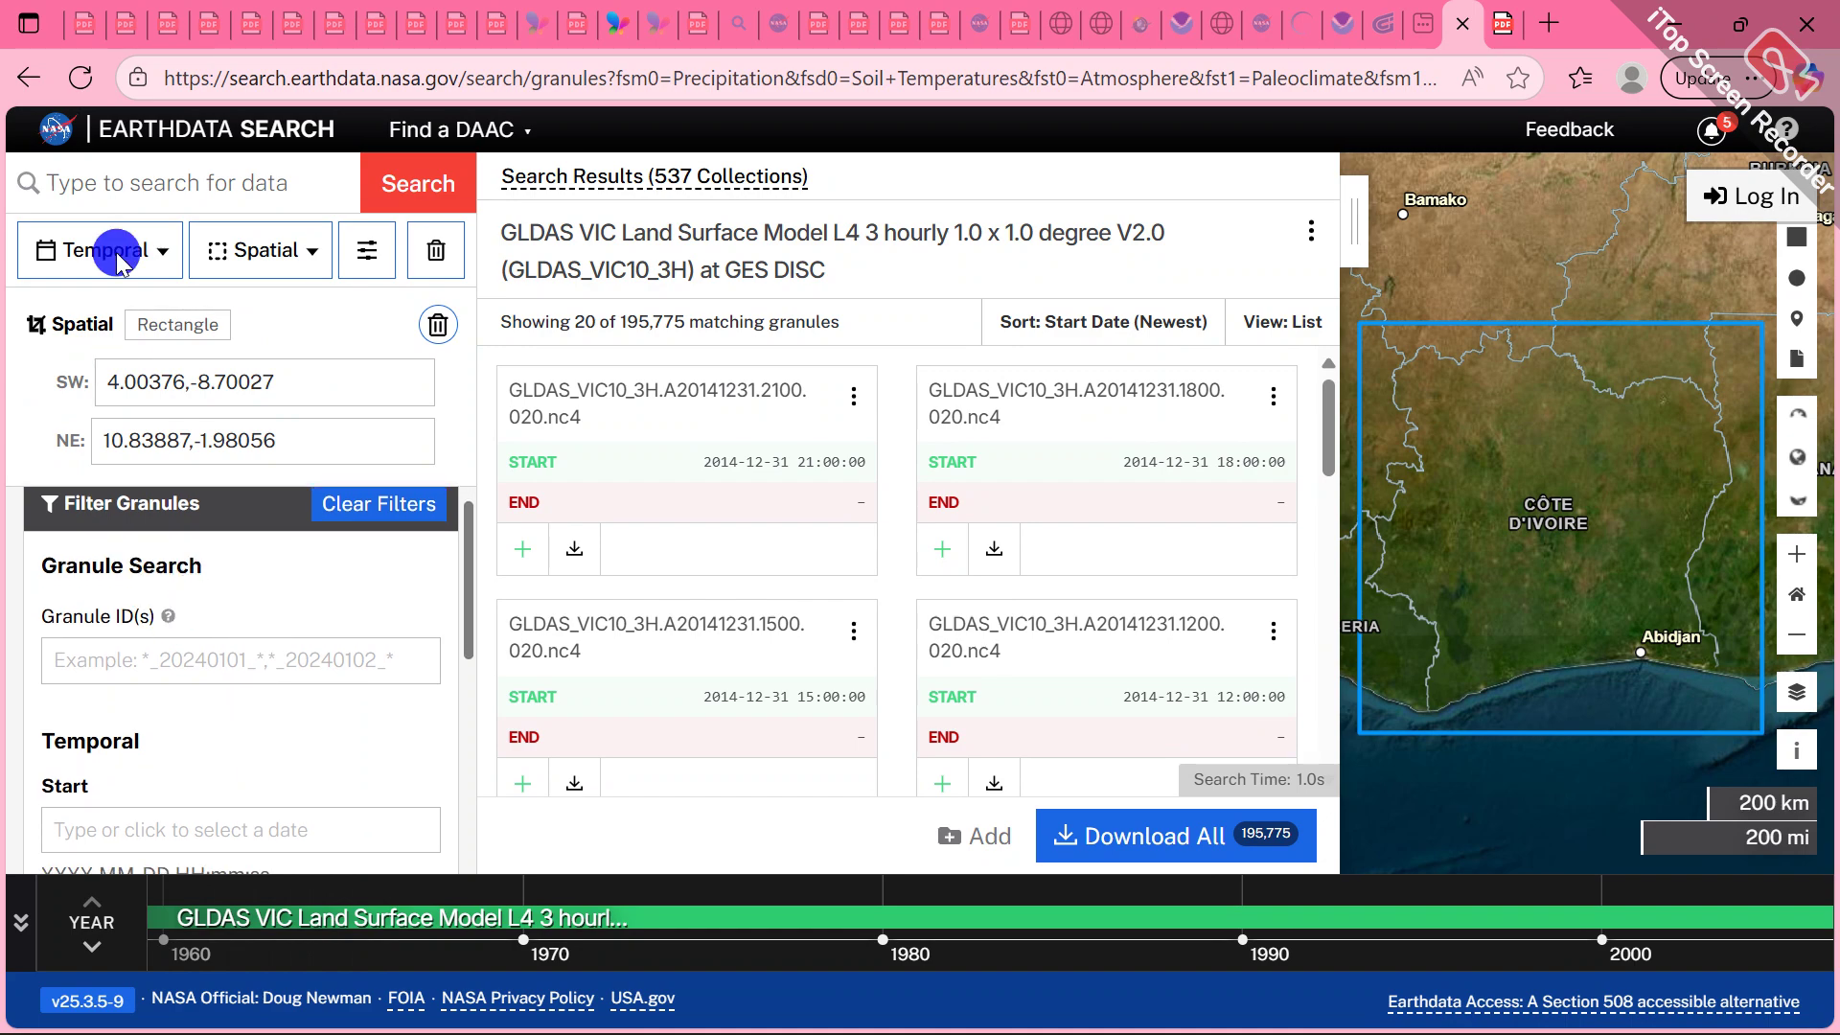
# Replace the rectangle with the zipped Yamoussoukro shapefile as the granule search area and dismiss the notice about its points
pyautogui.click(310, 247)
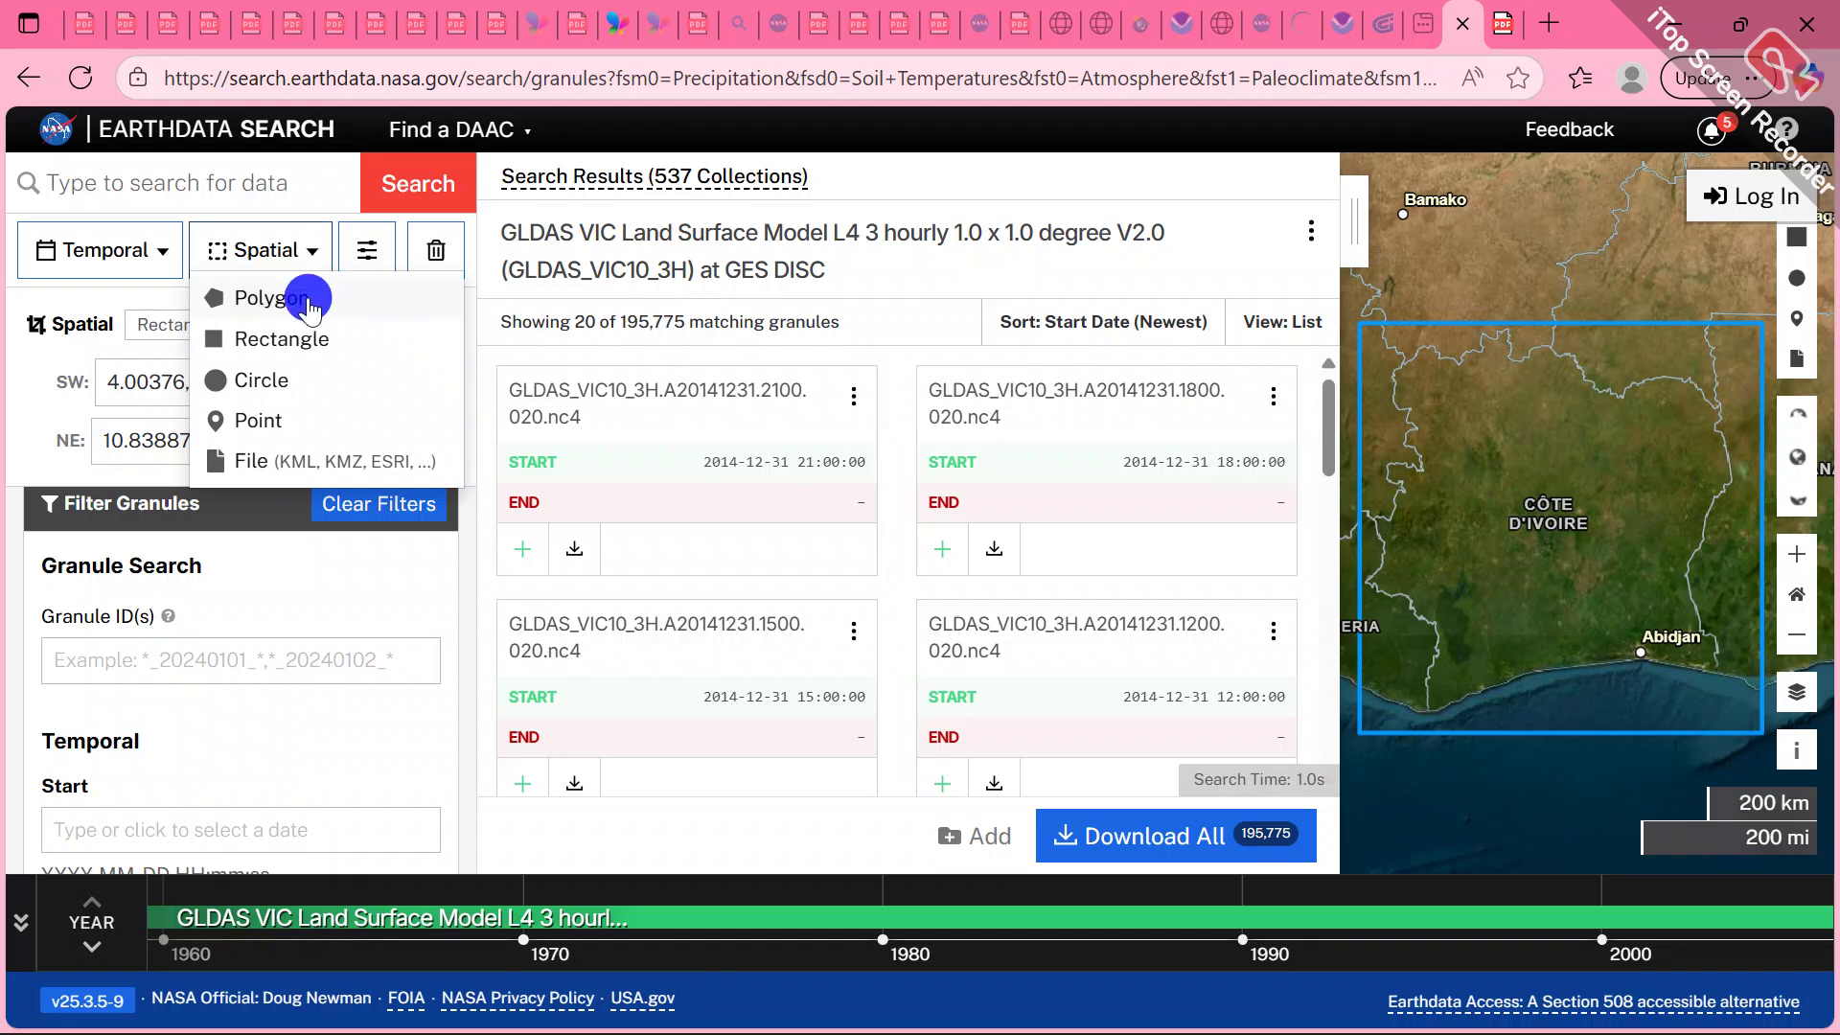
pyautogui.click(342, 460)
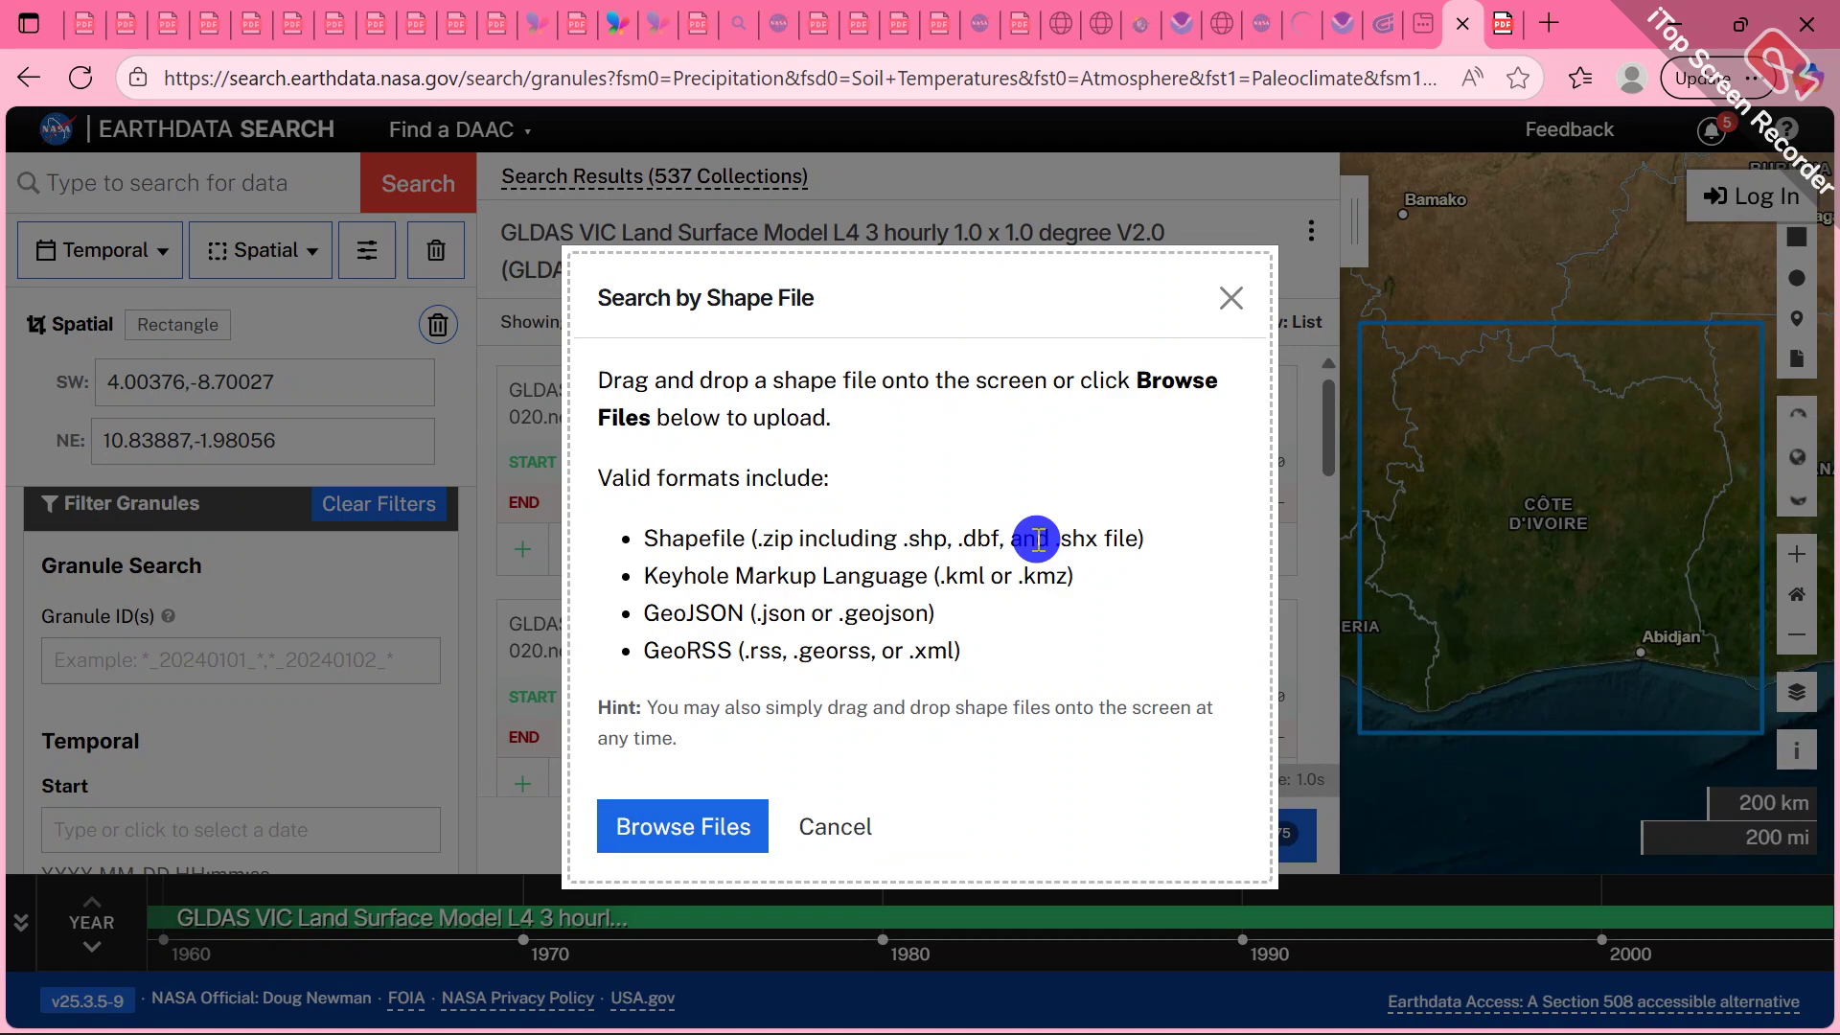
pyautogui.click(660, 836)
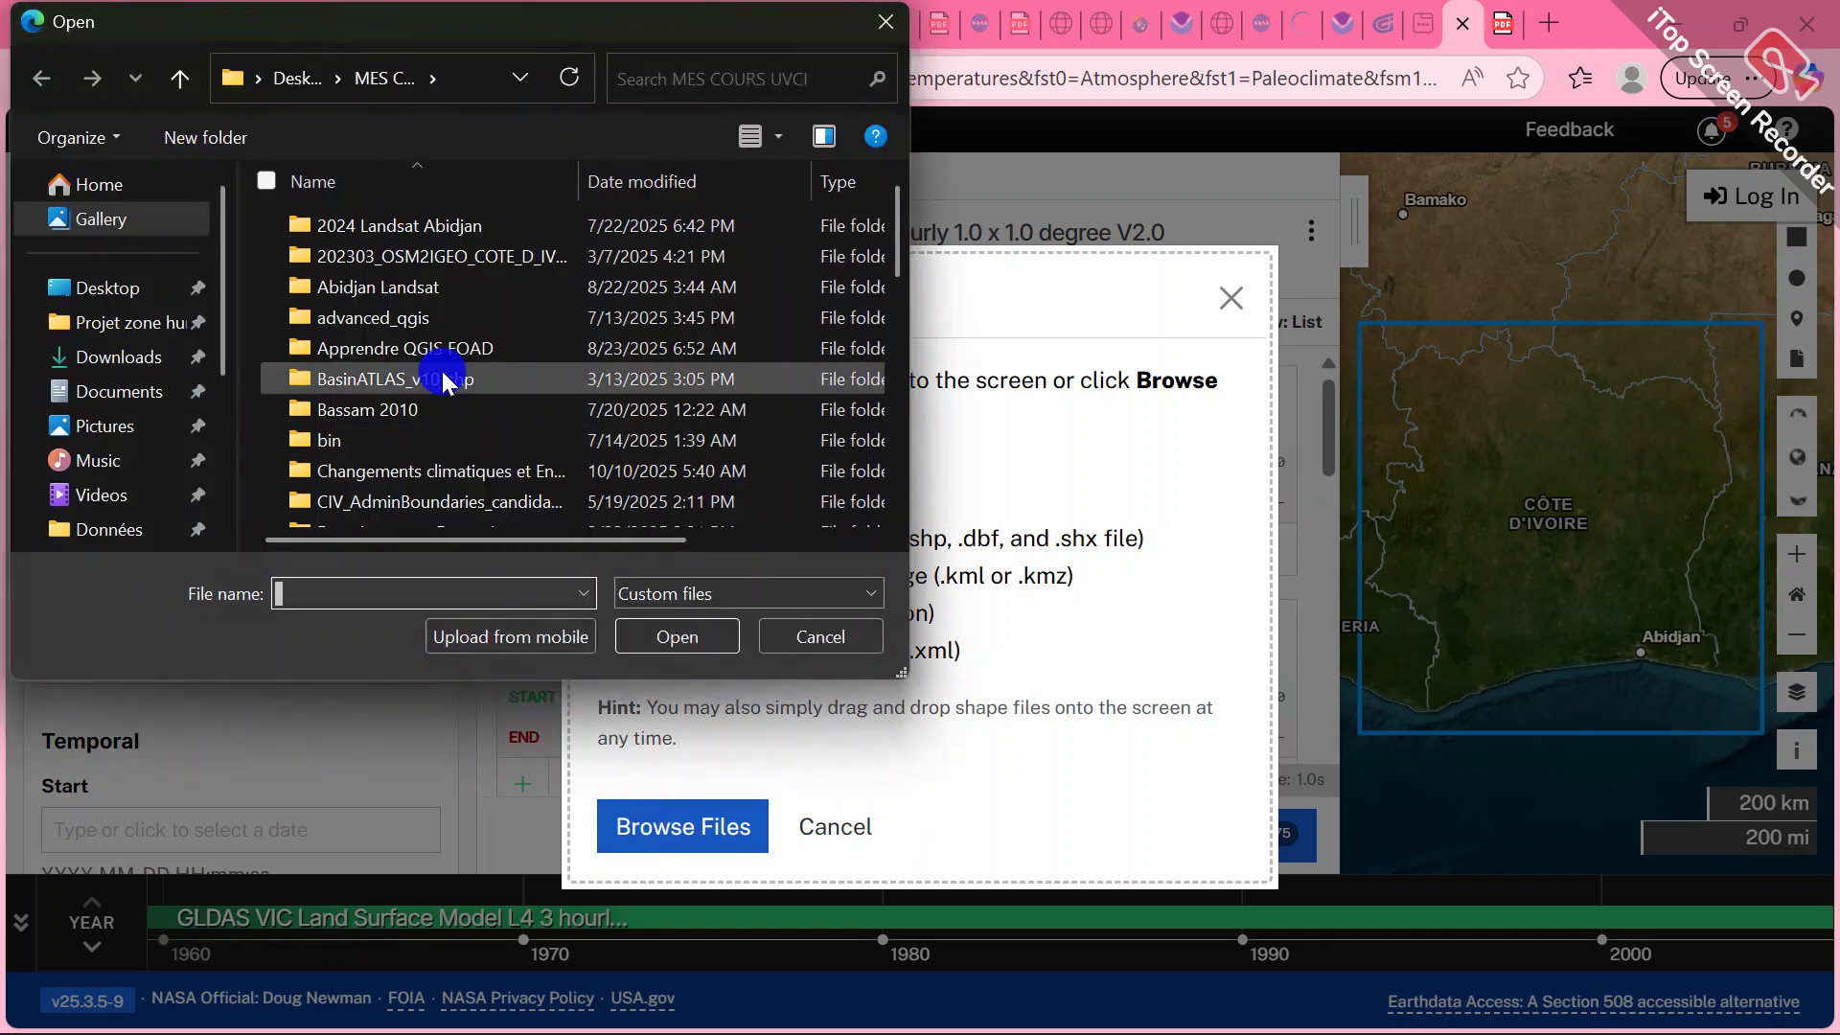
pyautogui.scroll(-3, 468, 460)
pyautogui.scroll(-10, 469, 443)
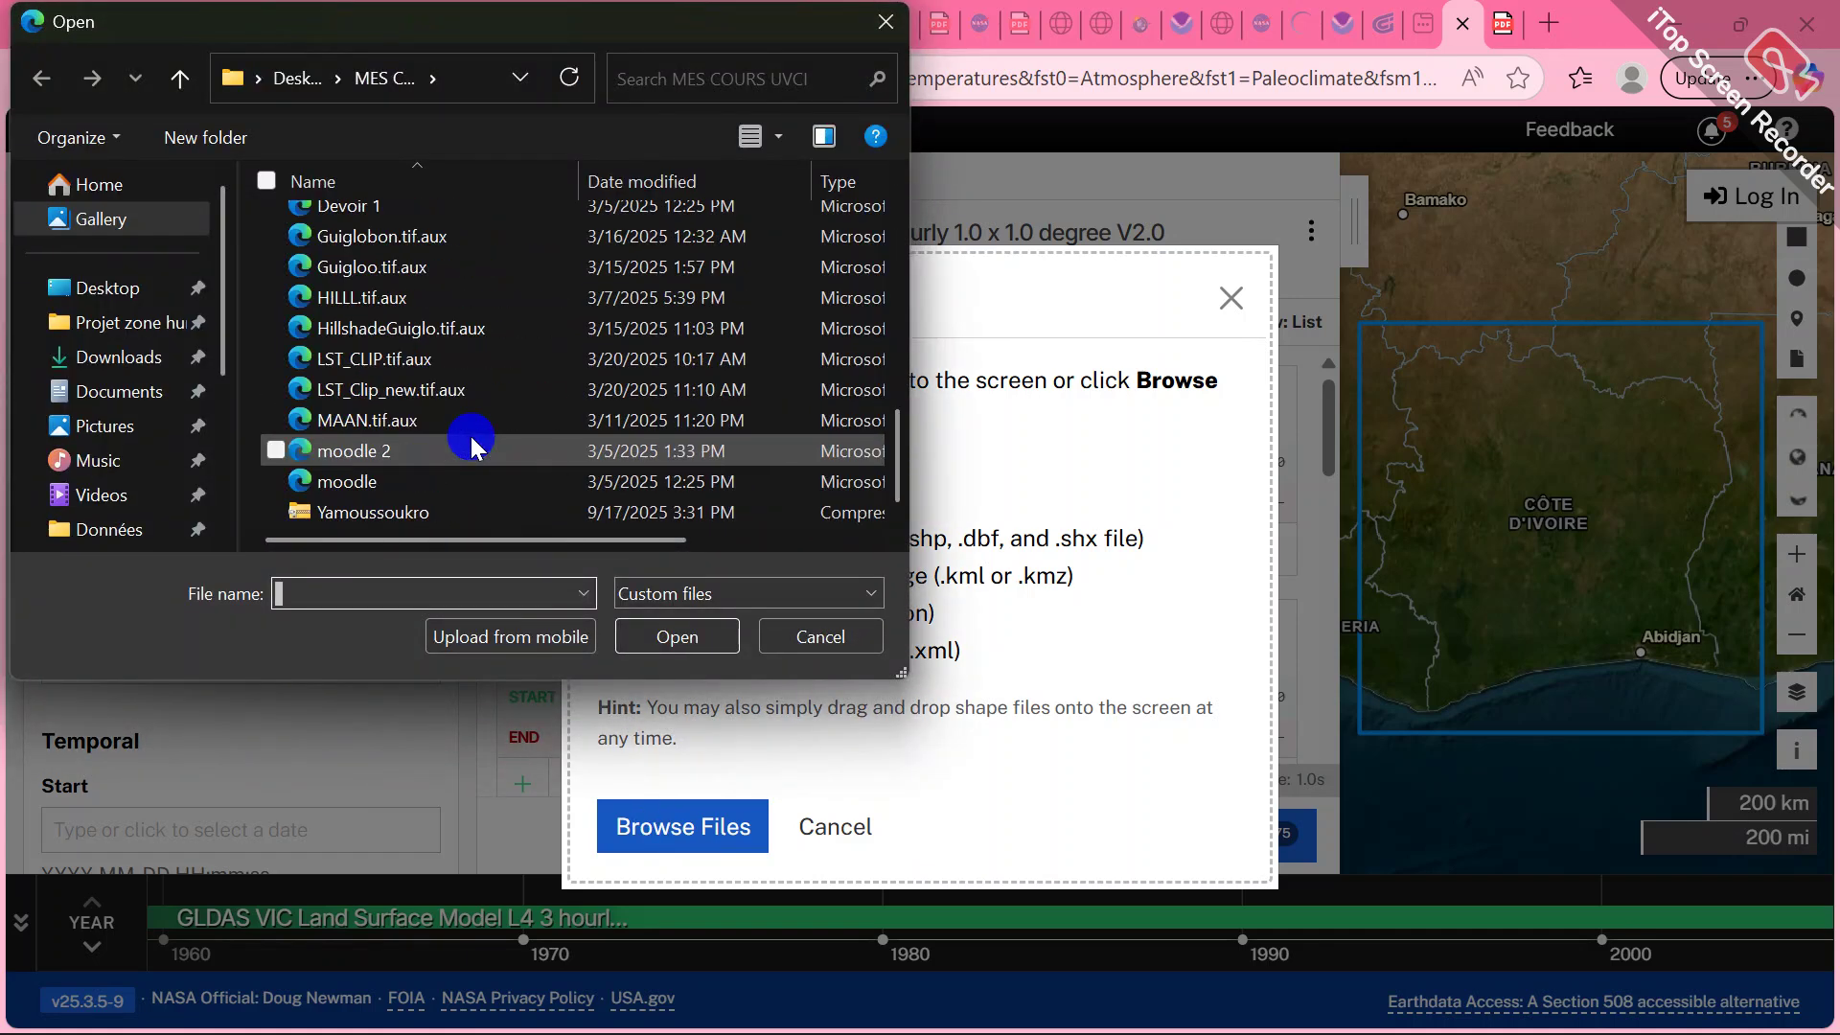
pyautogui.click(382, 516)
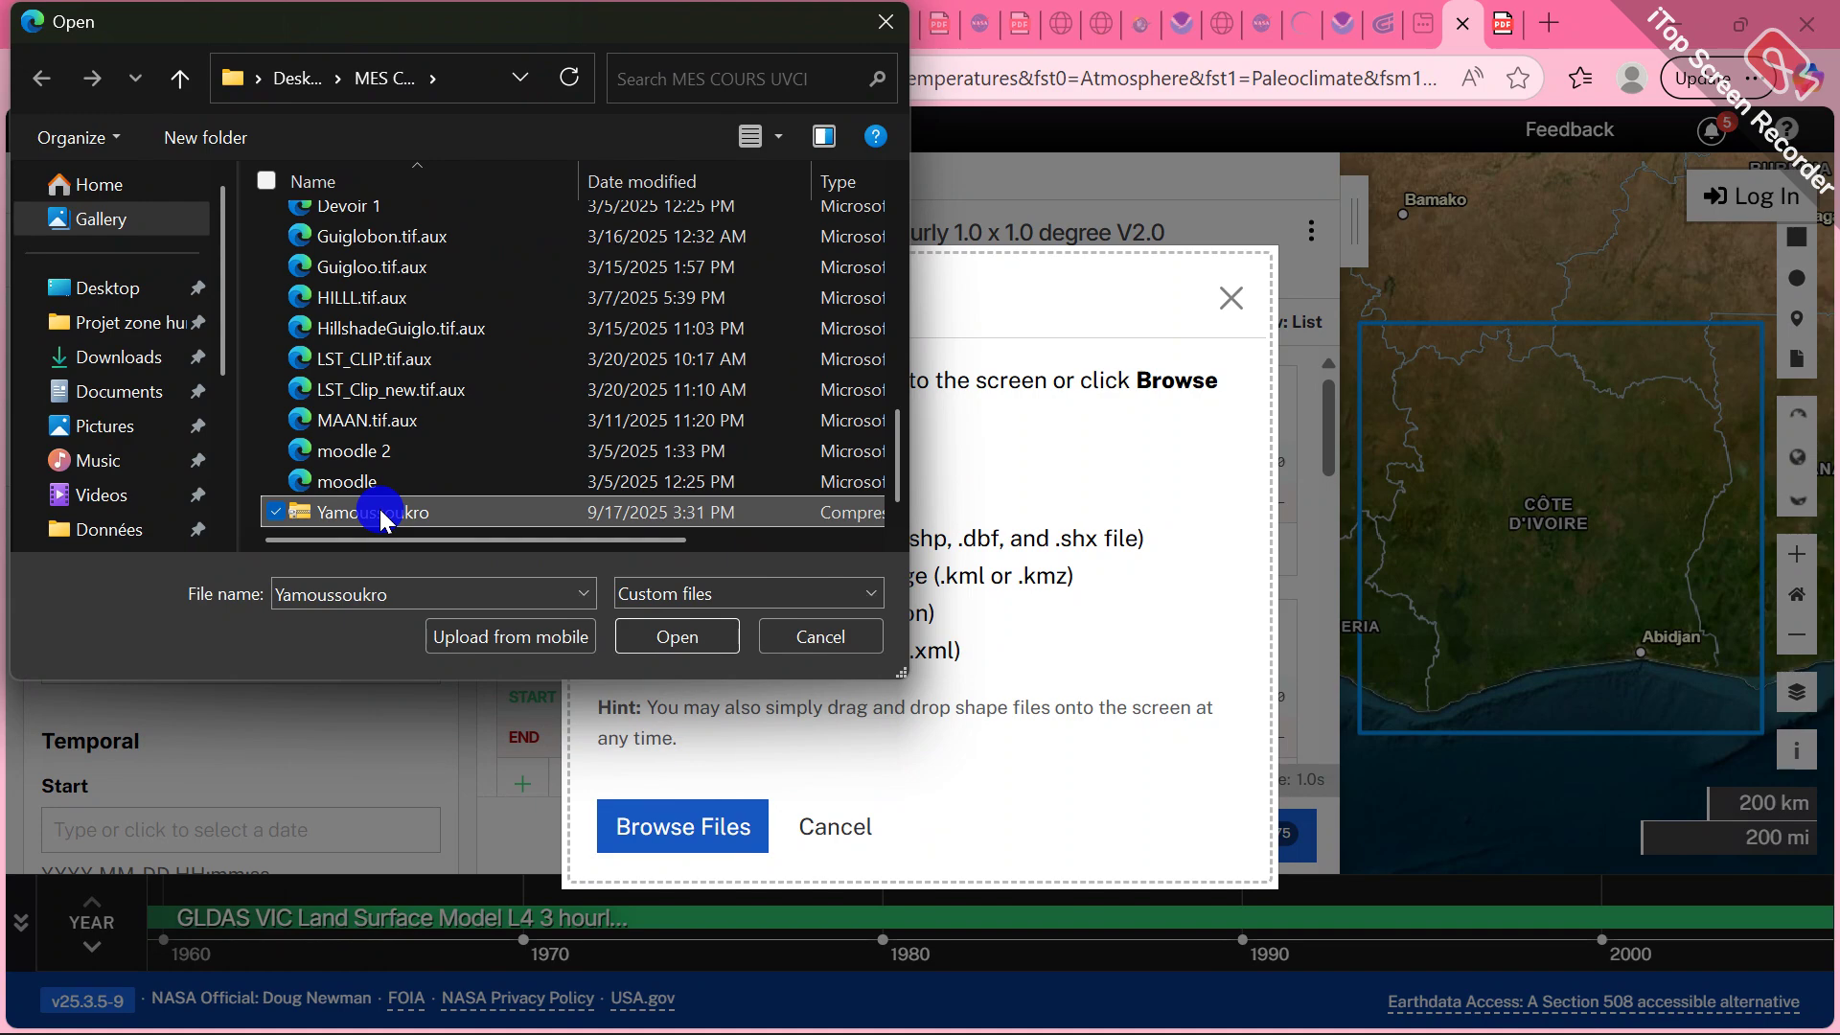
pyautogui.click(668, 638)
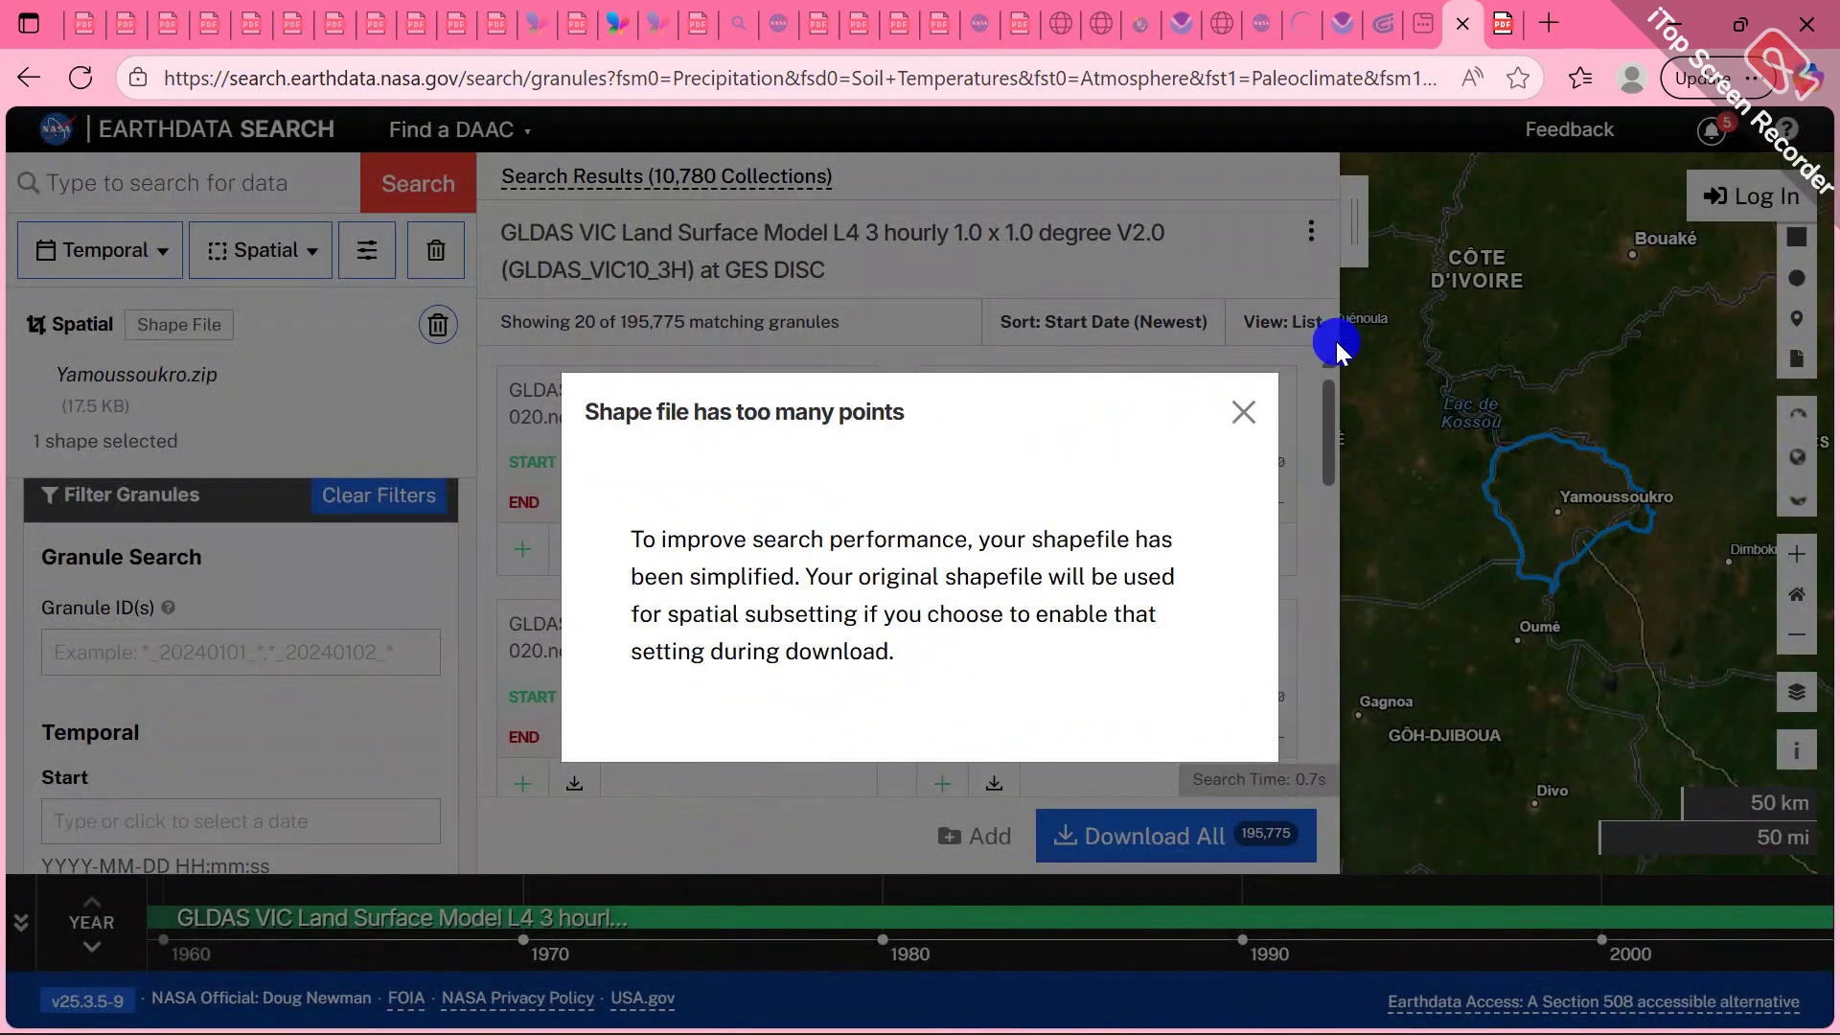
pyautogui.click(1236, 414)
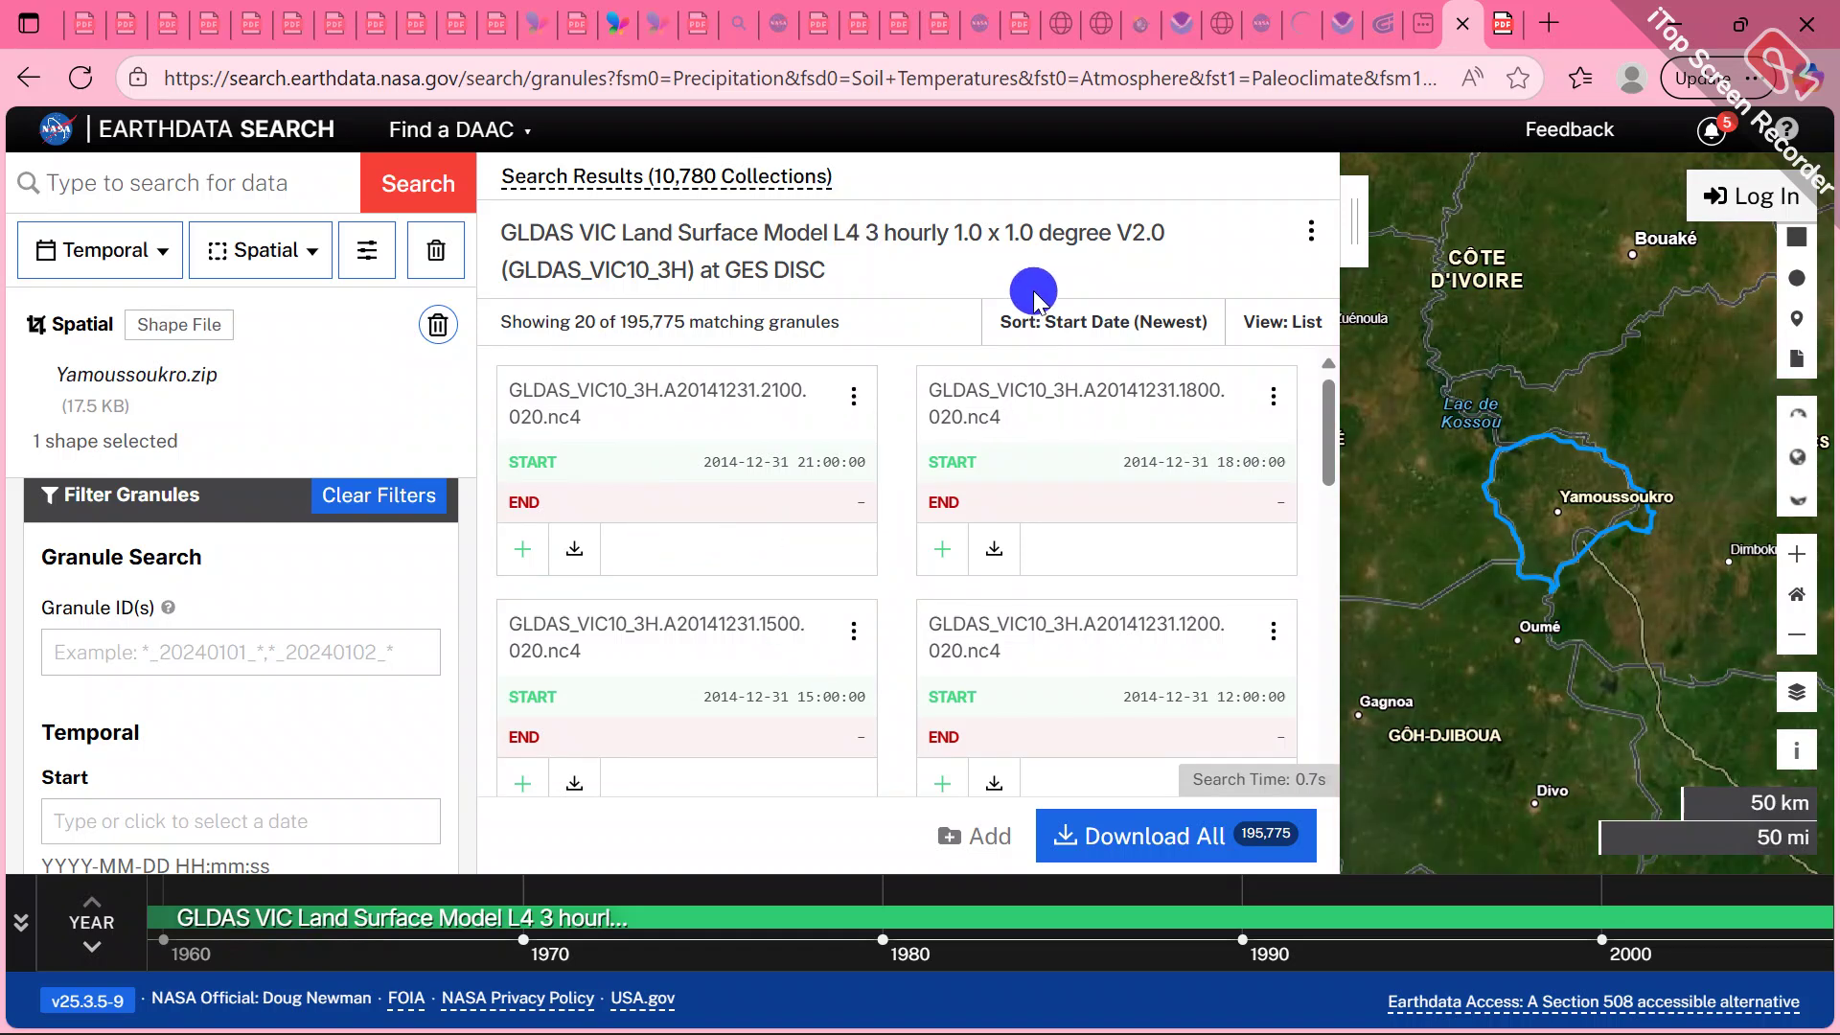
# Check the granule sort options, request the download of GLDAS_VIC10_3H.A20141231.2100.020.nc4, and close the Earthdata login page without signing in
pyautogui.click(1073, 322)
pyautogui.click(1131, 373)
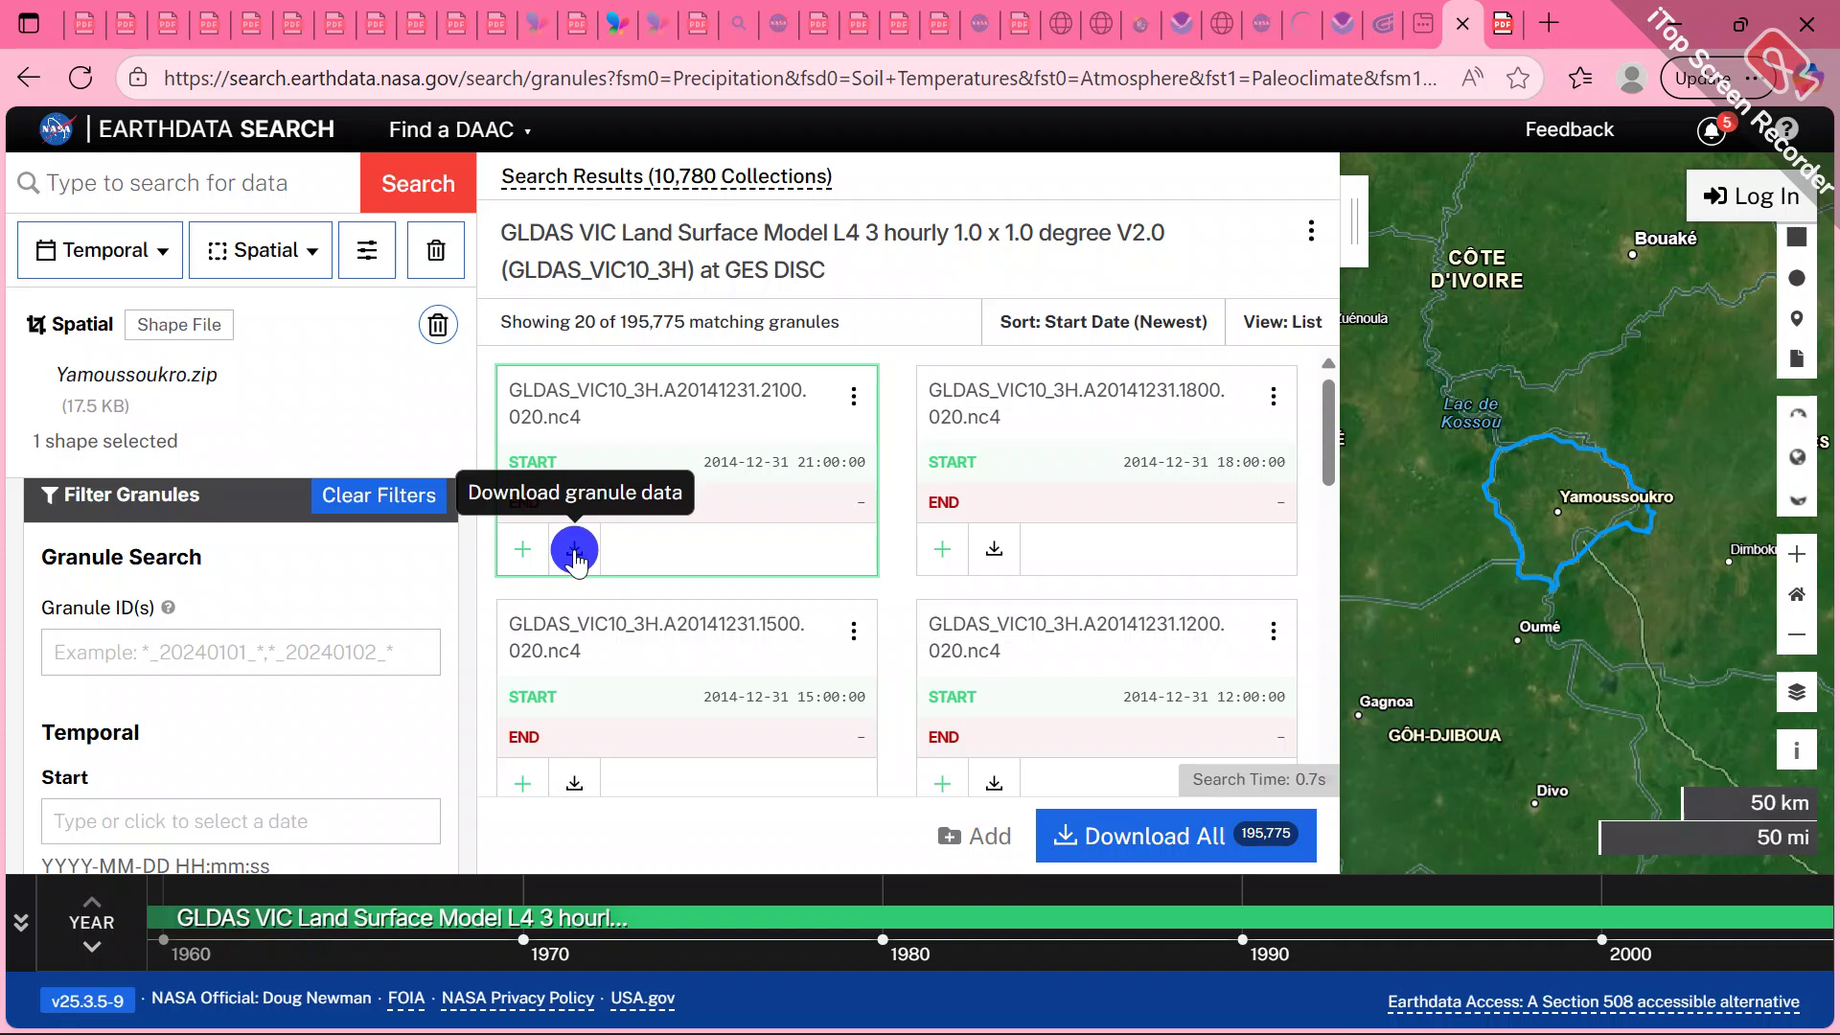
pyautogui.click(575, 551)
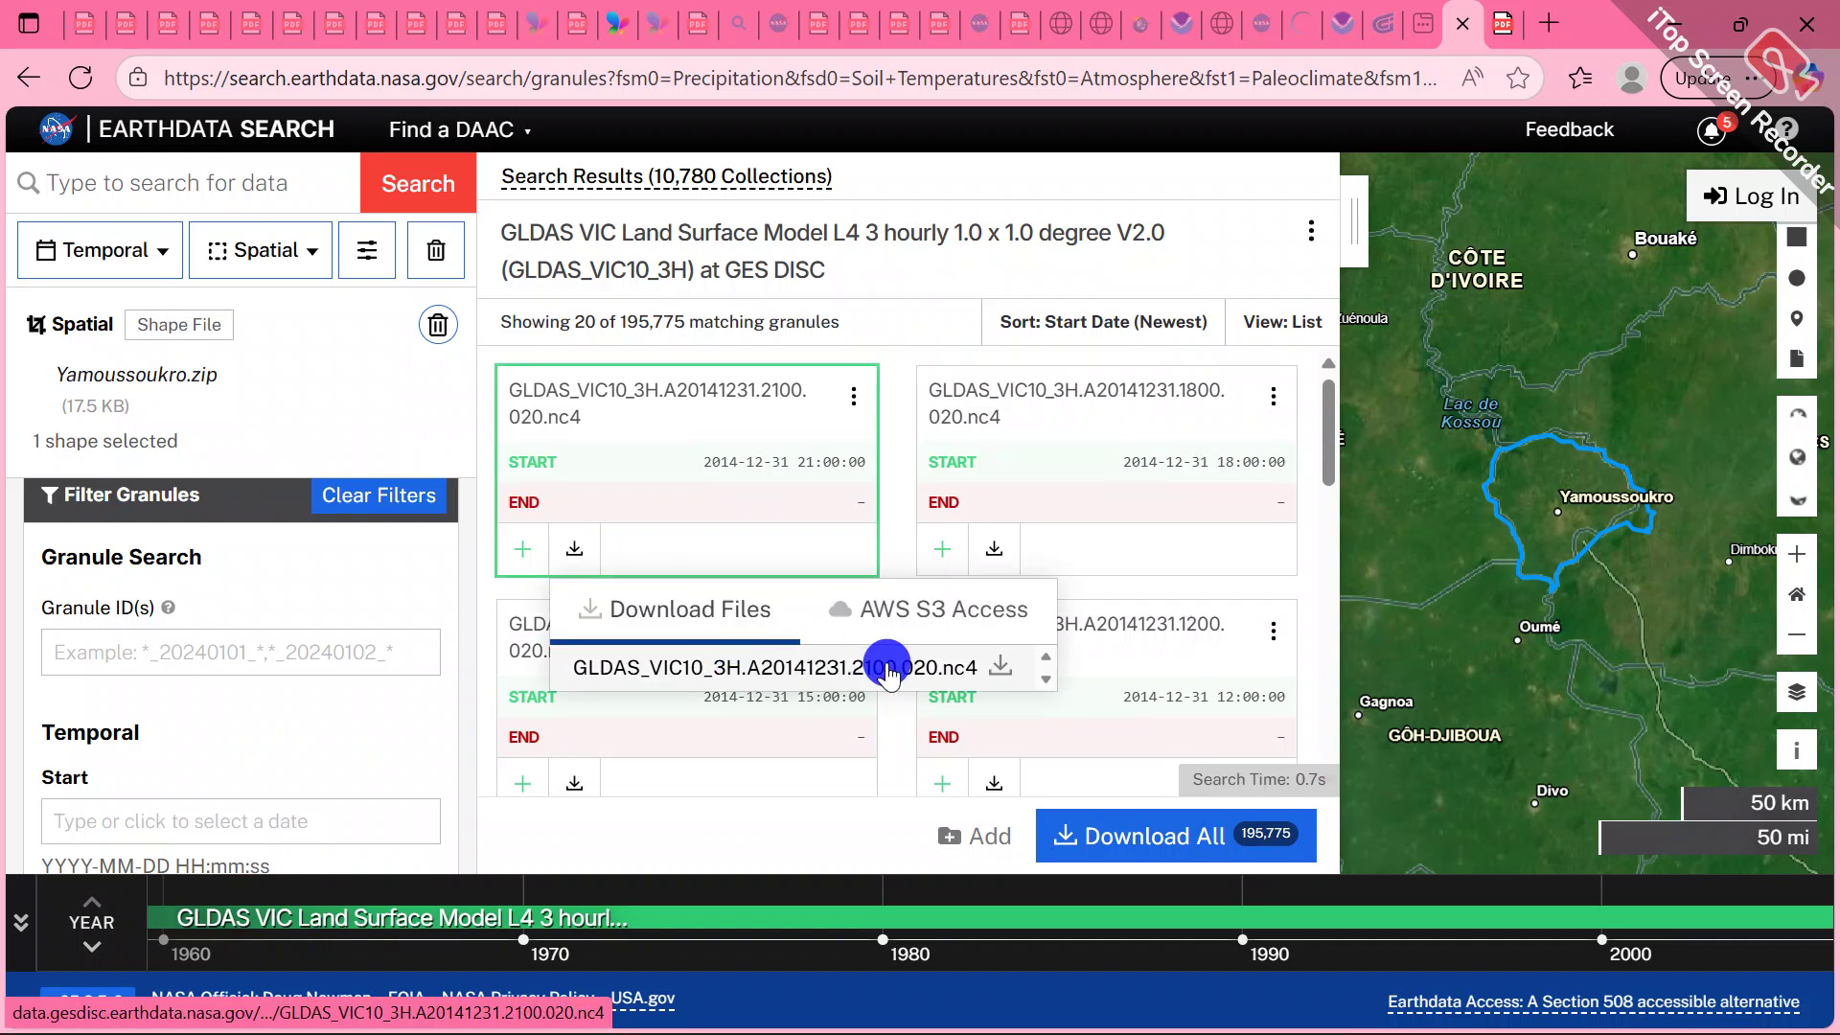
pyautogui.click(1003, 664)
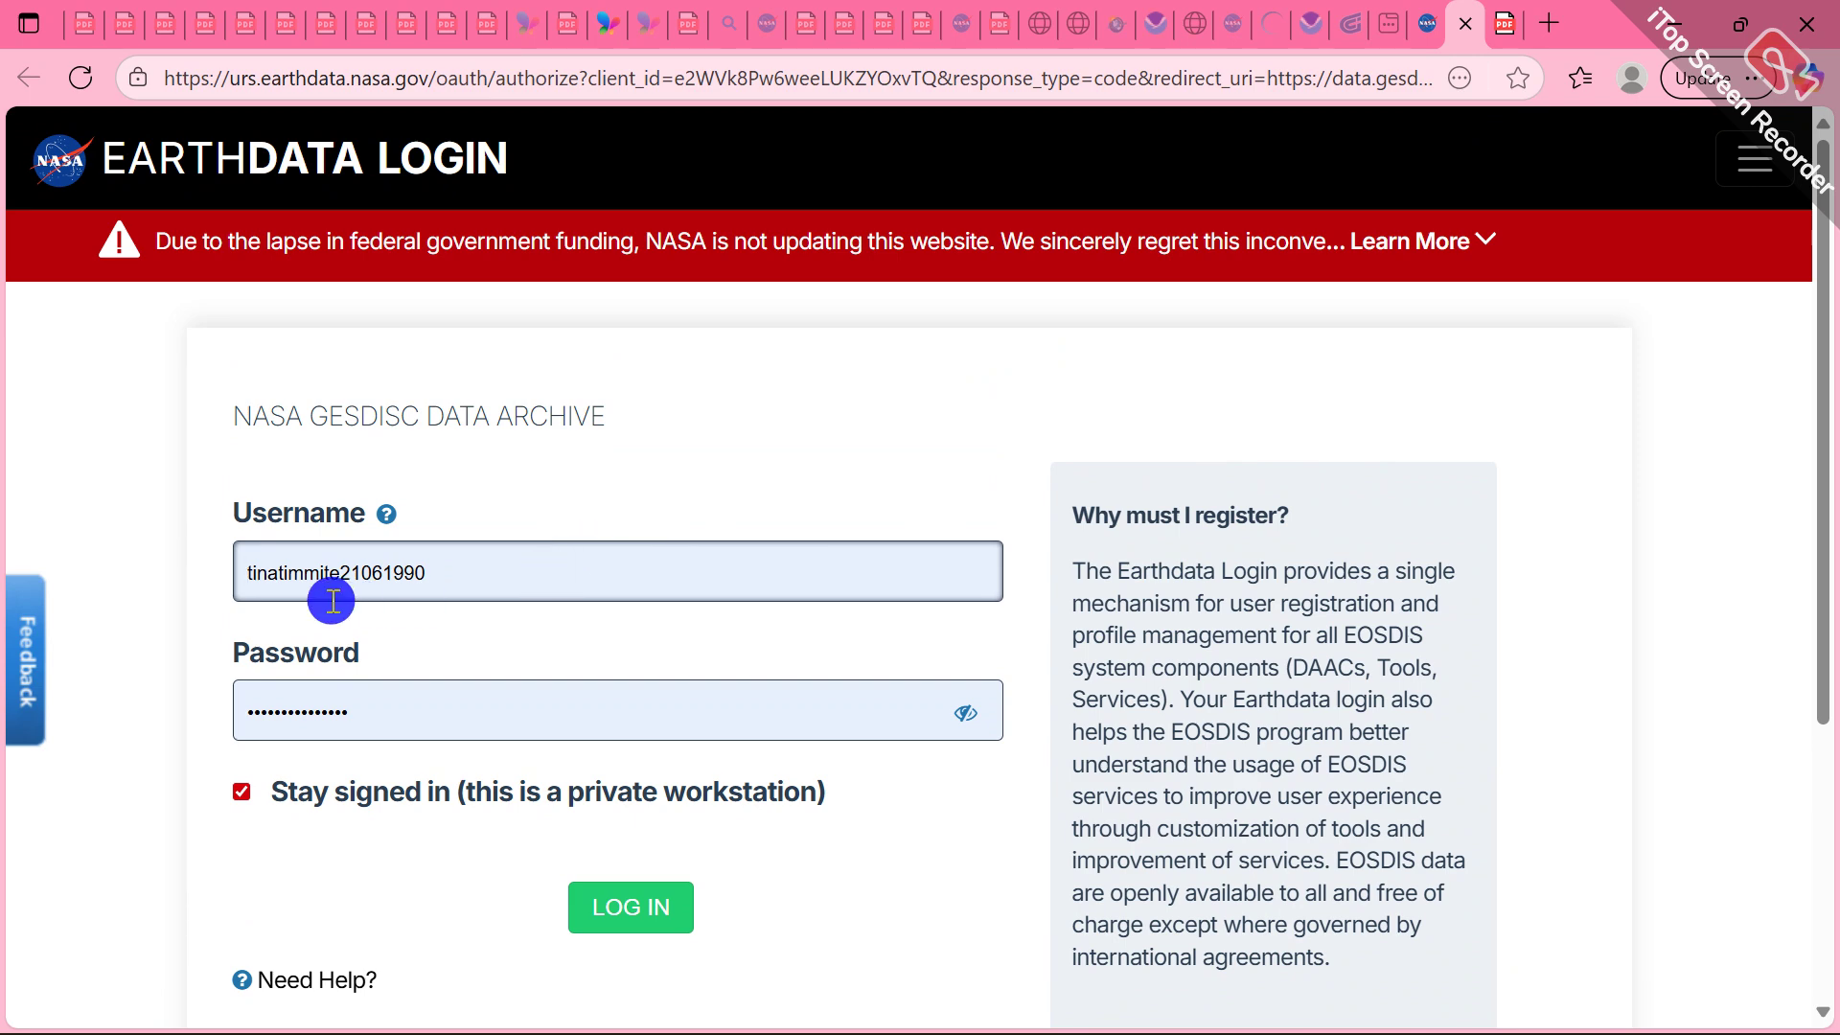
pyautogui.click(437, 571)
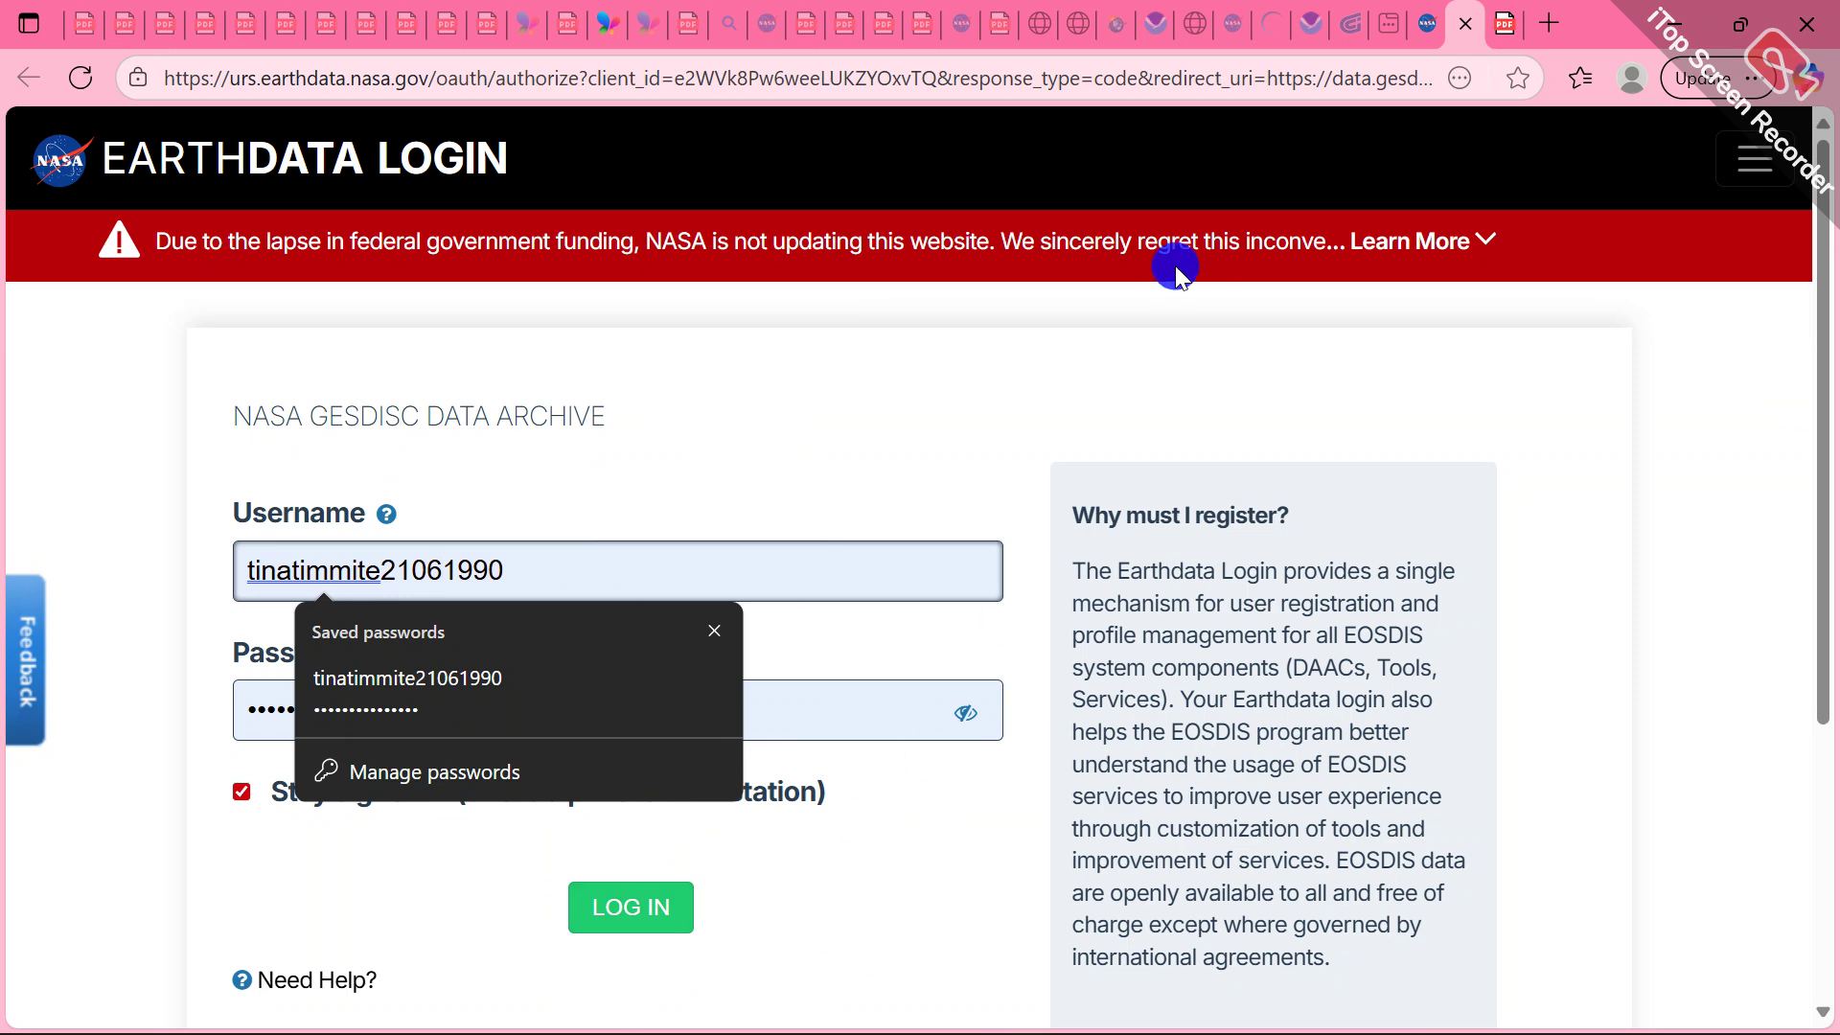
pyautogui.click(1467, 24)
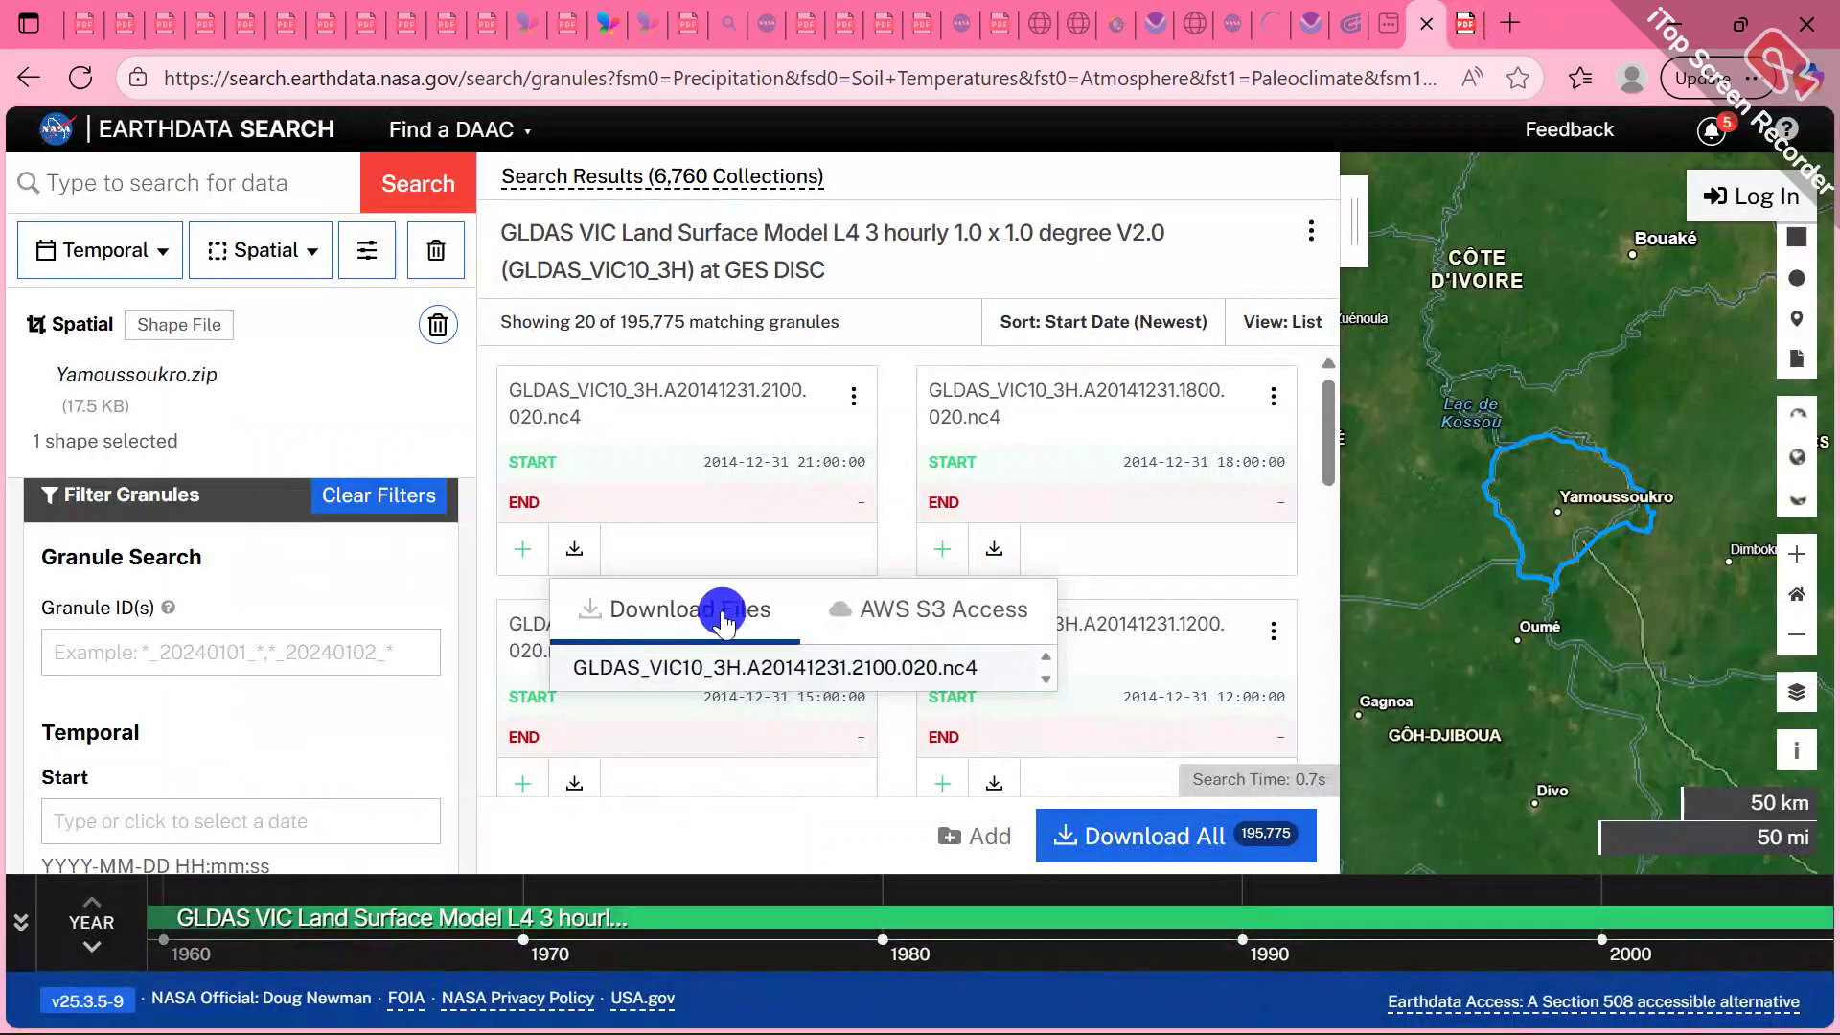